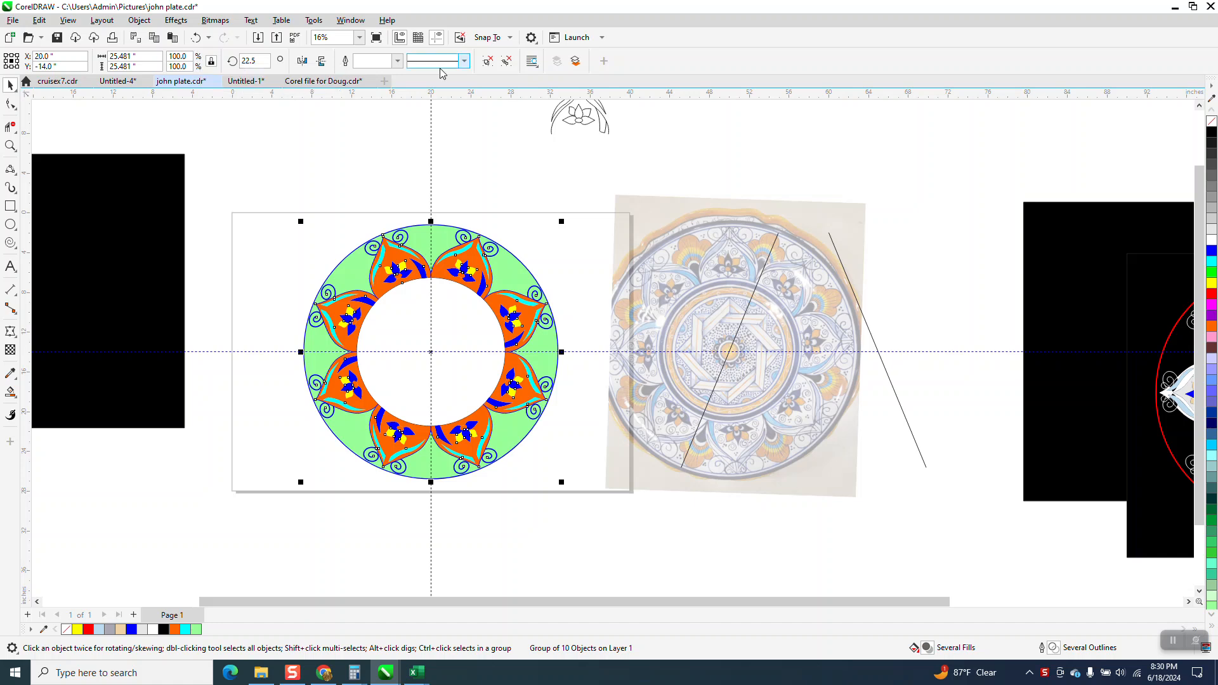
- Try to rotate the faded plate photo by adding 22.5 degrees to its current rotation angle
{"action": "left_click", "coordinate": [704, 297]}
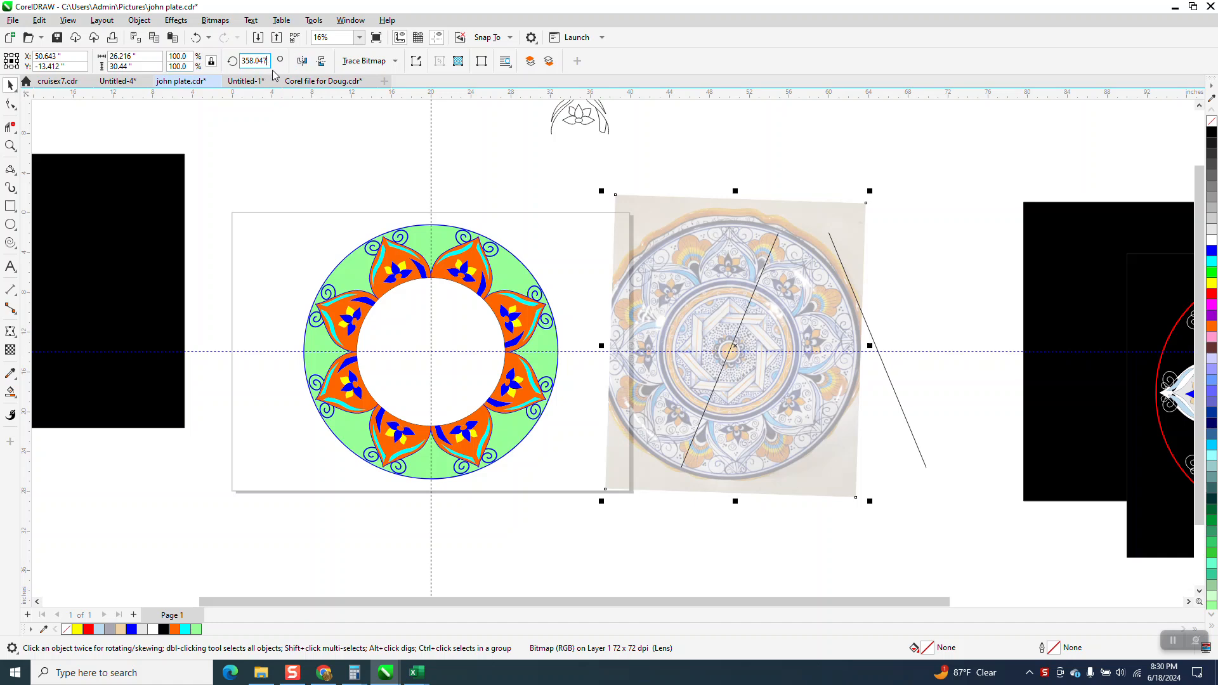
{"action": "type", "text": "+22.5"}
{"action": "key", "text": "Return"}
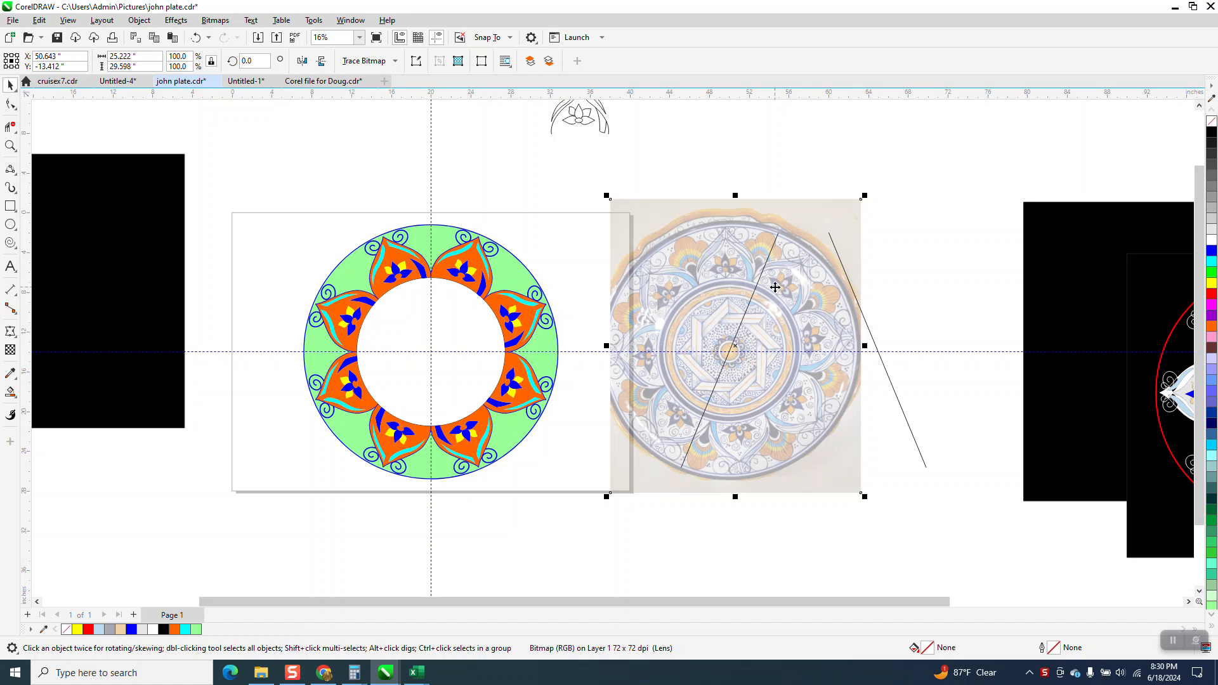
{"action": "left_click", "coordinate": [196, 38]}
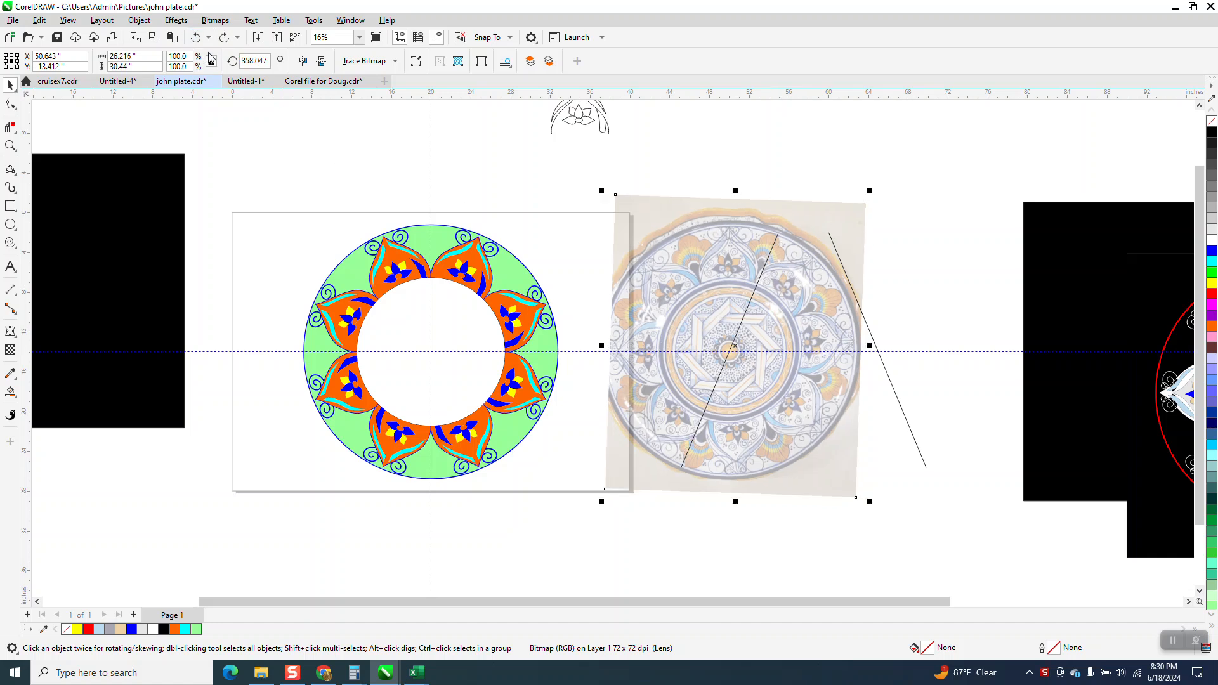
{"action": "left_click", "coordinate": [266, 61]}
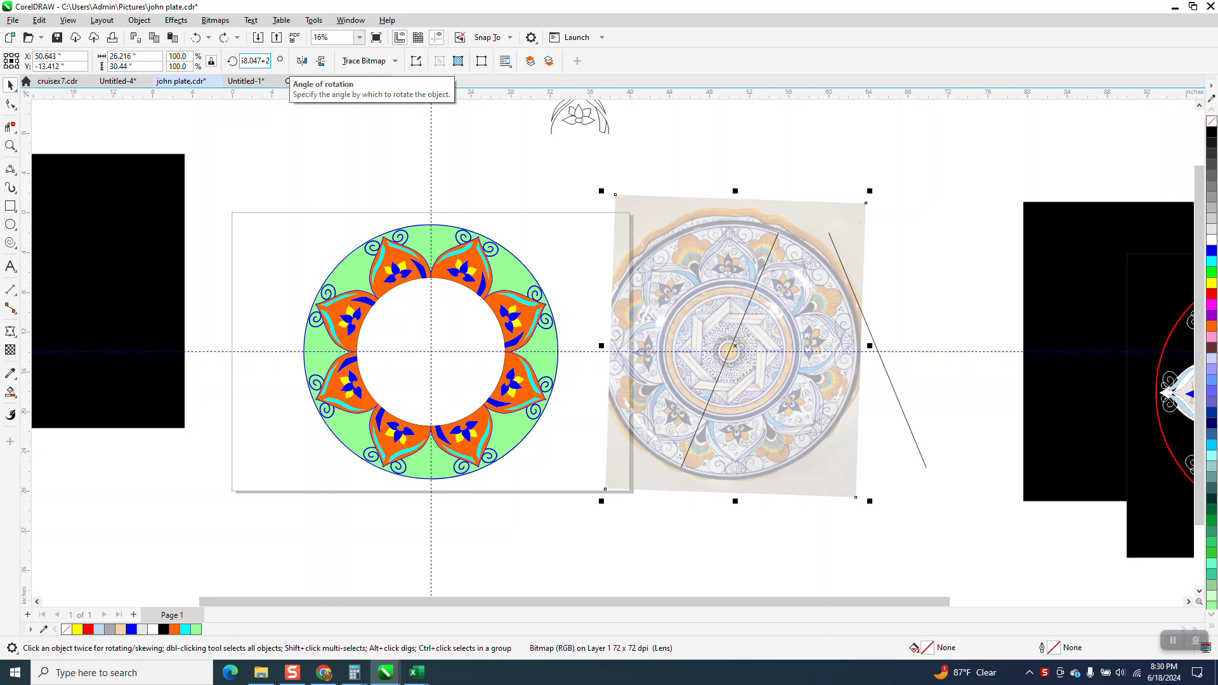
{"action": "key", "text": "Return"}
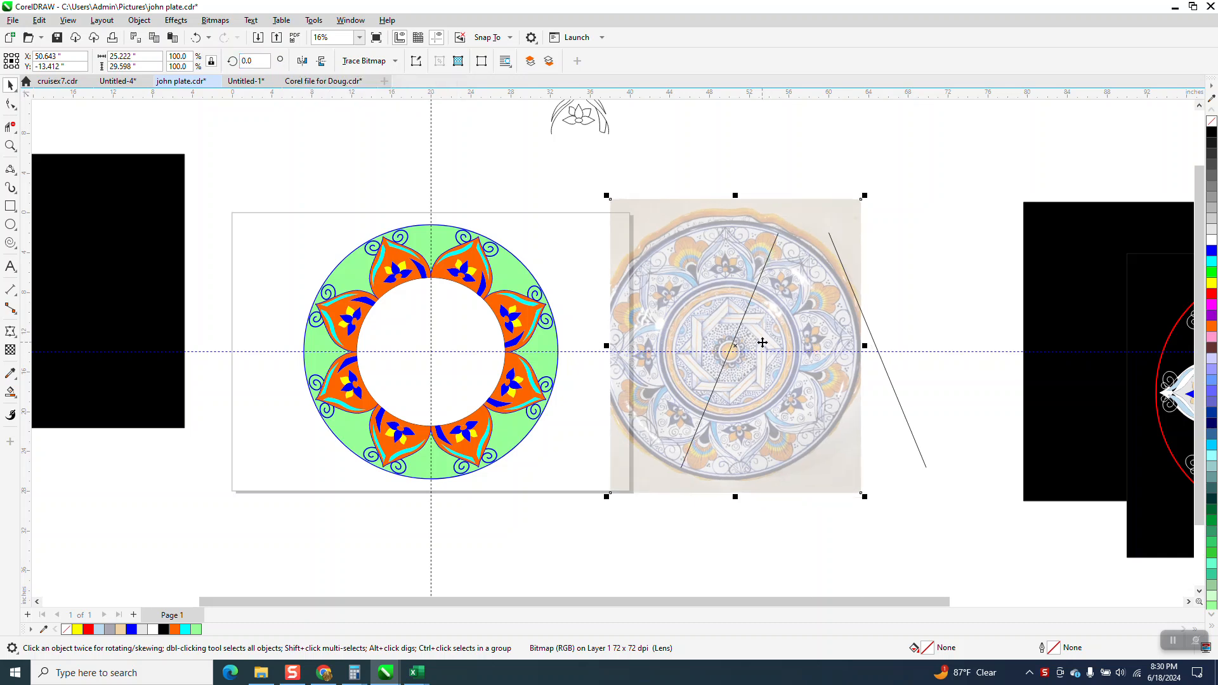
- Move the plate photo behind the coloured petal ring, with its central medallion near the guideline intersection
{"action": "left_click_drag", "start_coordinate": [763, 343], "coordinate": [432, 354]}
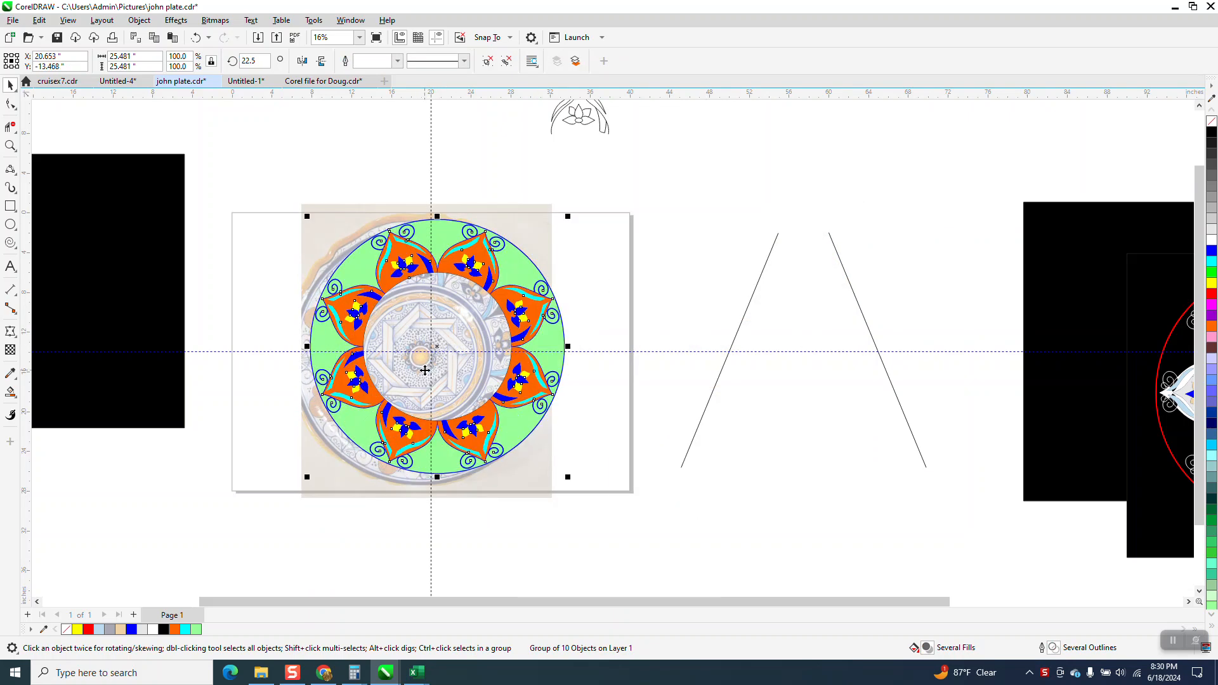
{"action": "mouse_move", "coordinate": [542, 233]}
{"action": "left_mouse_down"}
{"action": "mouse_move", "coordinate": [557, 238]}
{"action": "mouse_move", "coordinate": [547, 225]}
{"action": "left_mouse_up"}
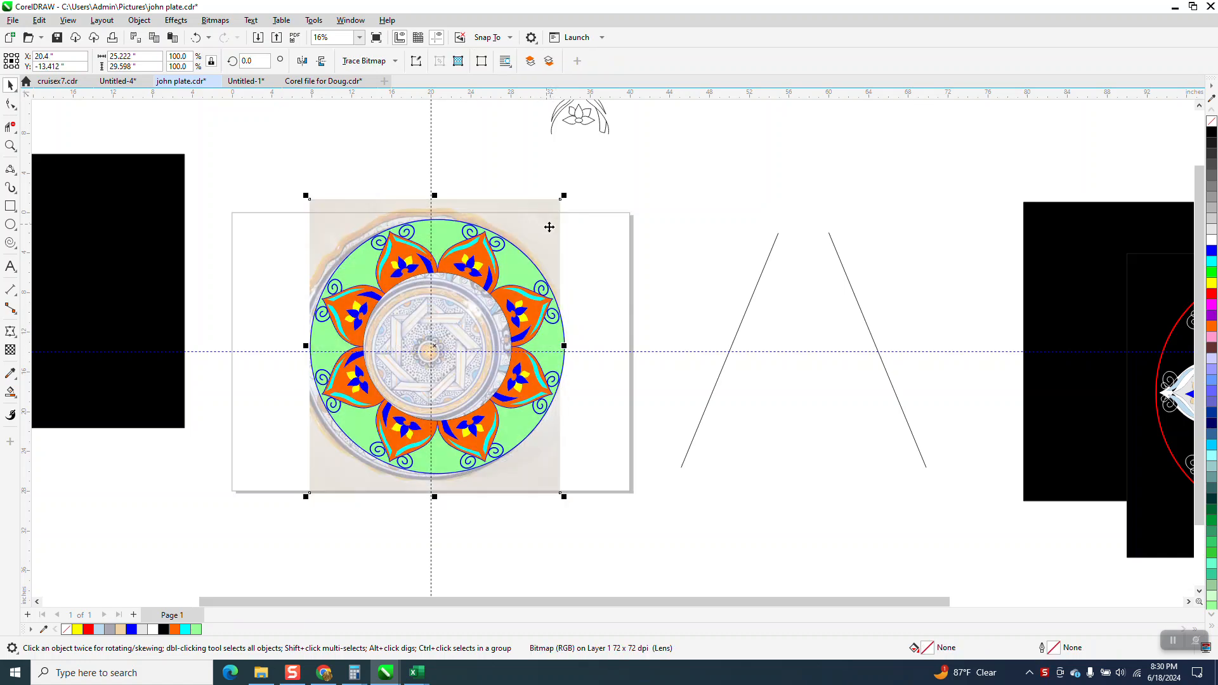
- Nudge the plate photo rightward in 0.01-inch increments until its central medallion lines up with the vertical guideline
{"action": "left_click", "coordinate": [526, 176]}
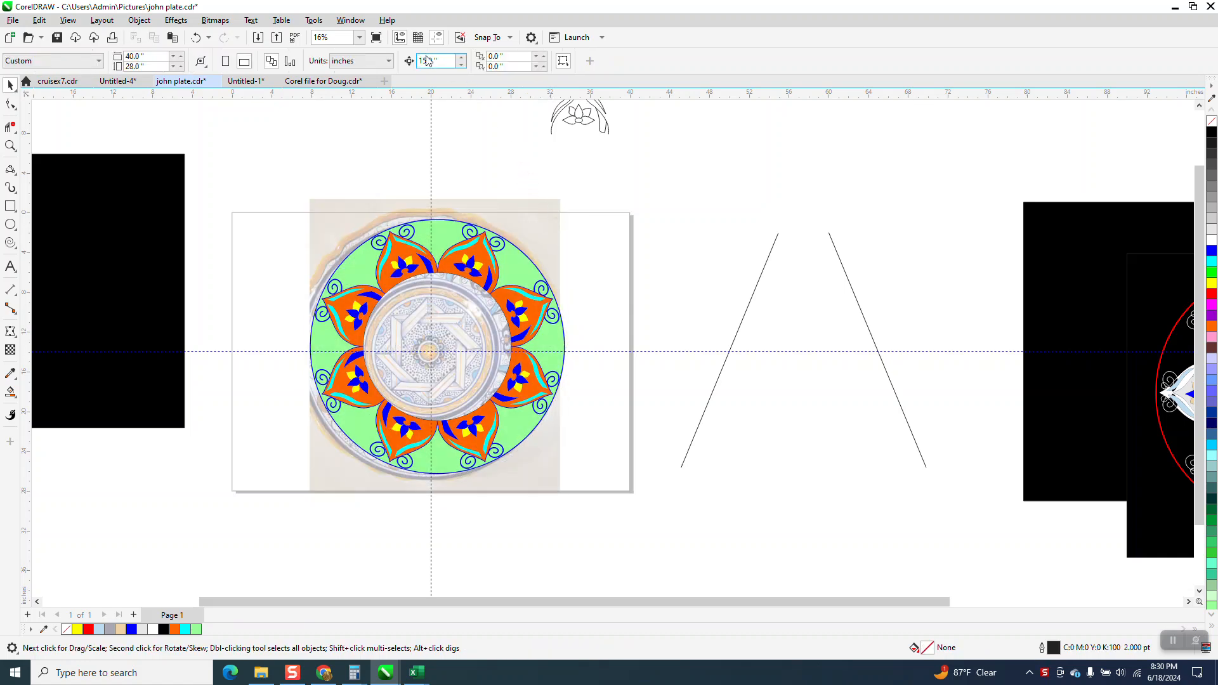
{"action": "double_click", "coordinate": [444, 58]}
{"action": "type", "text": ".01"}
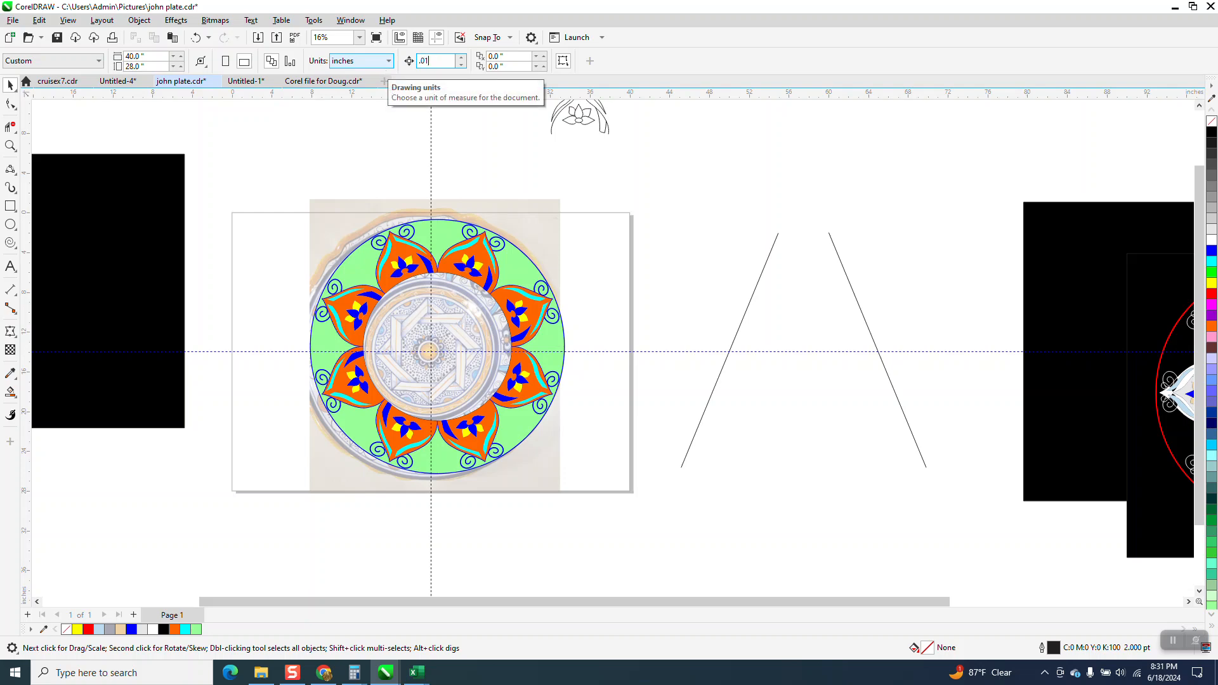
{"action": "left_click", "coordinate": [10, 146]}
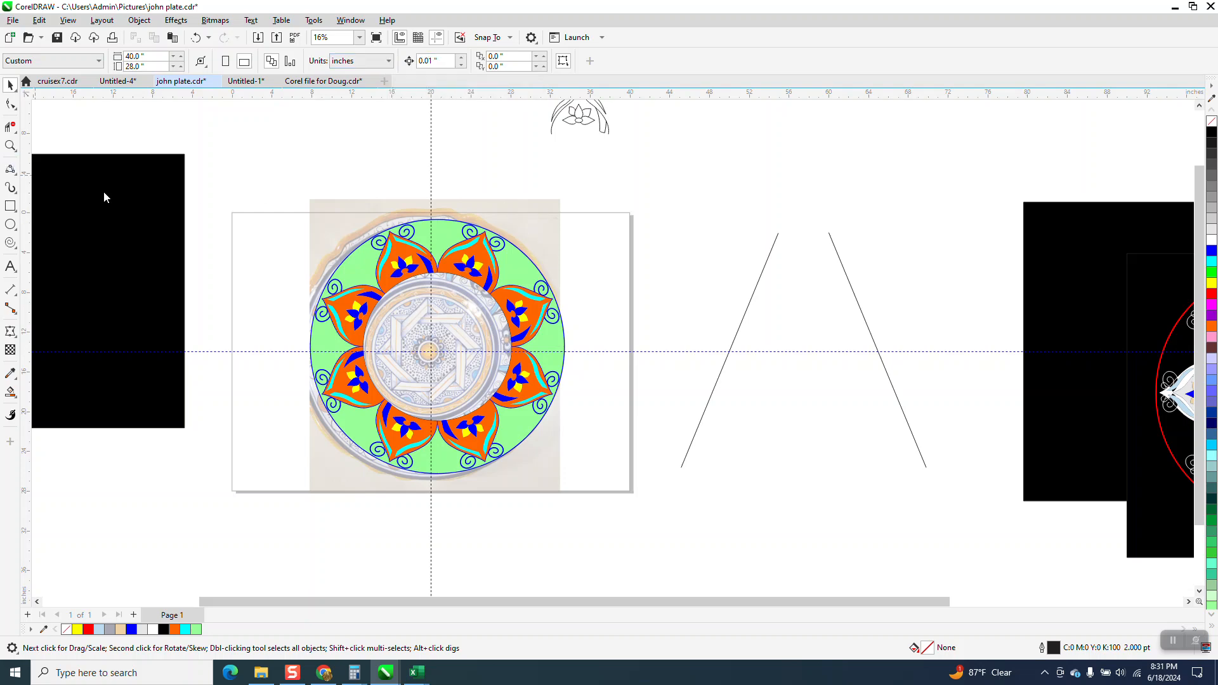
{"action": "left_click_drag", "start_coordinate": [313, 281], "coordinate": [563, 430]}
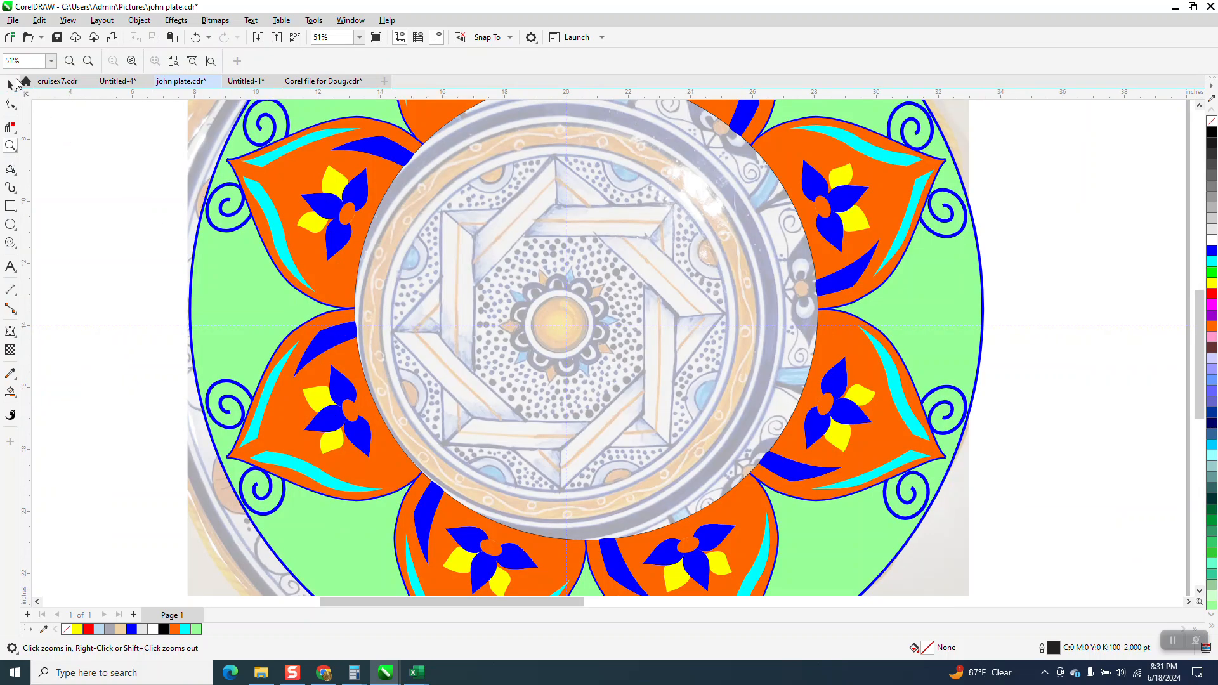
{"action": "key", "text": "space"}
{"action": "left_click", "coordinate": [844, 294]}
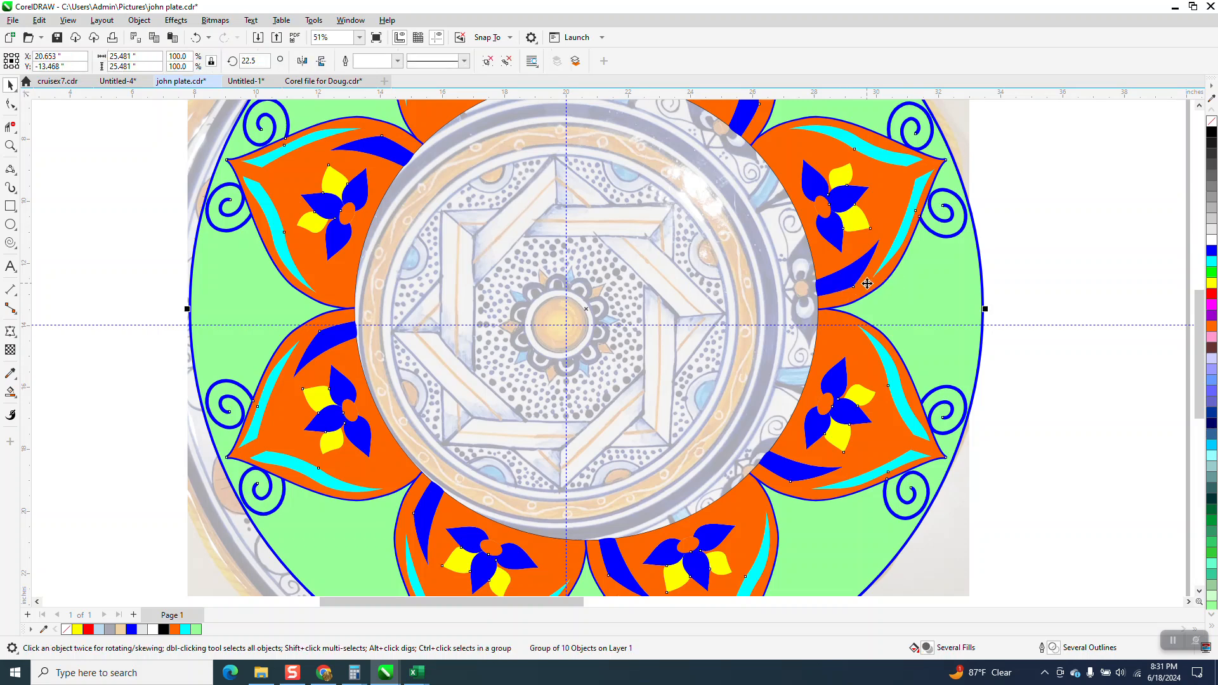
{"action": "left_click", "coordinate": [959, 119]}
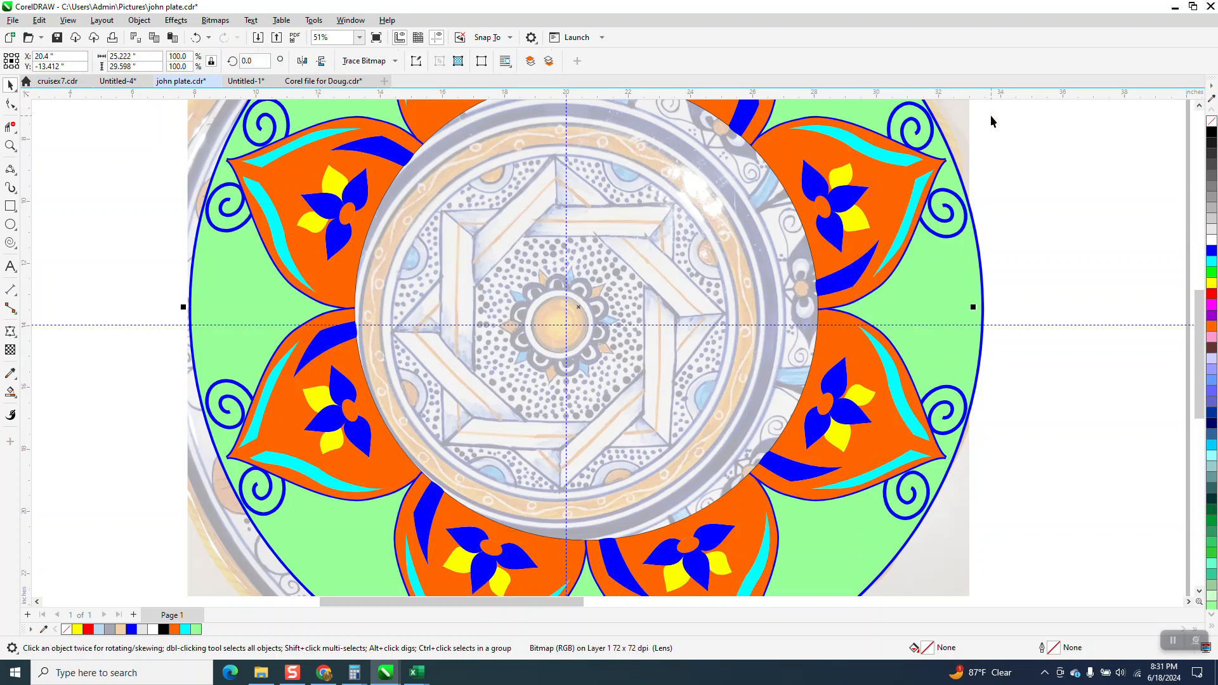
{"action": "key", "text": "Right"}
{"action": "key", "text": "Right"}
{"action": "key", "text": "Right"}
{"action": "key", "text": "Right"}
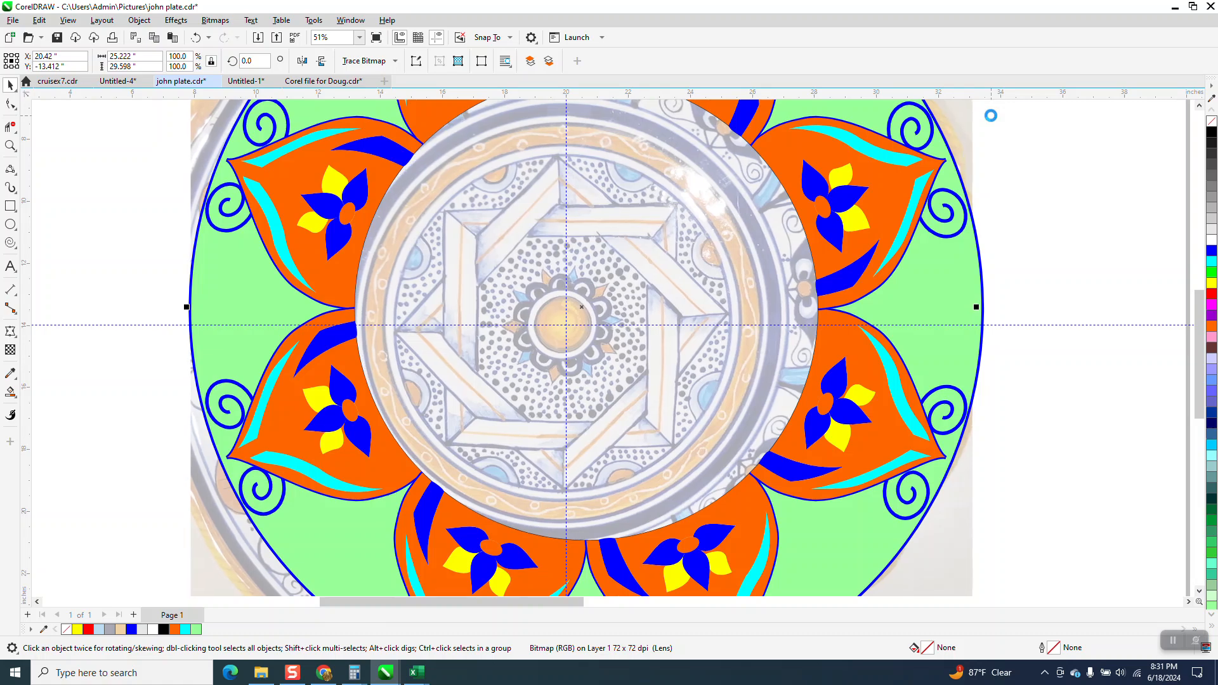
{"action": "key", "text": "Right"}
{"action": "key", "text": "Right"}
{"action": "key", "text": "Right"}
{"action": "key", "text": "Right"}
{"action": "scroll", "coordinate": [1041, 297], "scroll_direction": "down", "scroll_amount": 3}
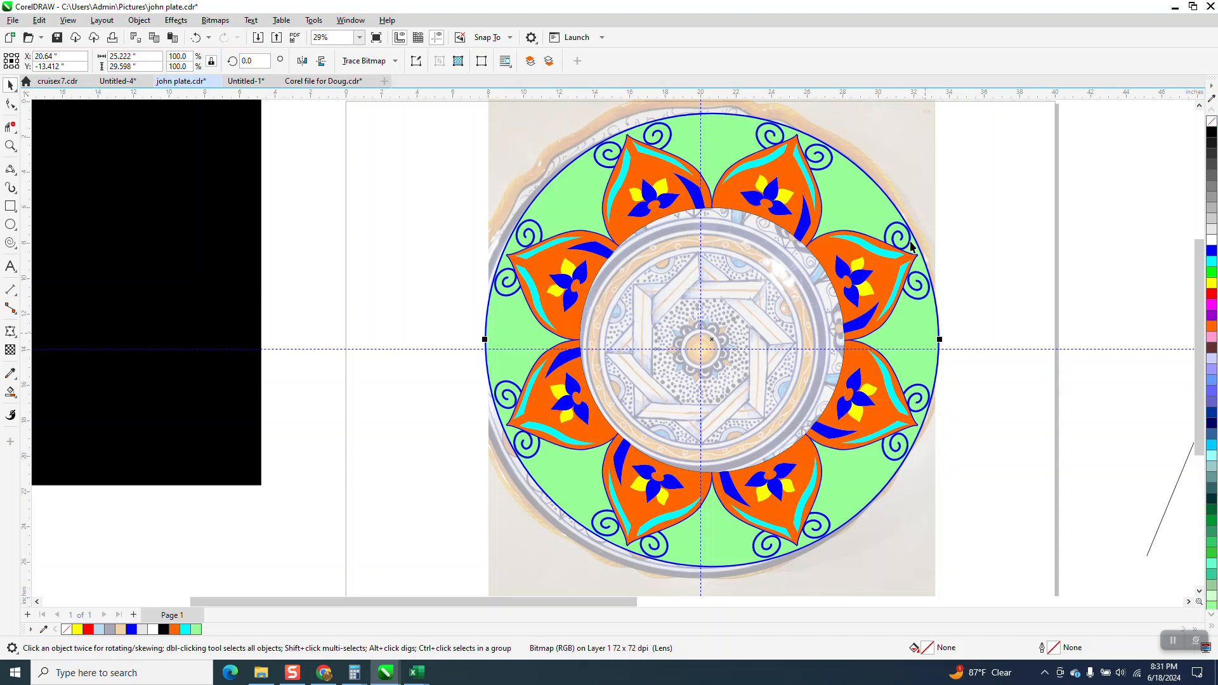
- Centre the petal ring group on the page and remove its fills, leaving only the blue outlines over the photo
{"action": "left_click", "coordinate": [906, 236]}
{"action": "key", "text": "p"}
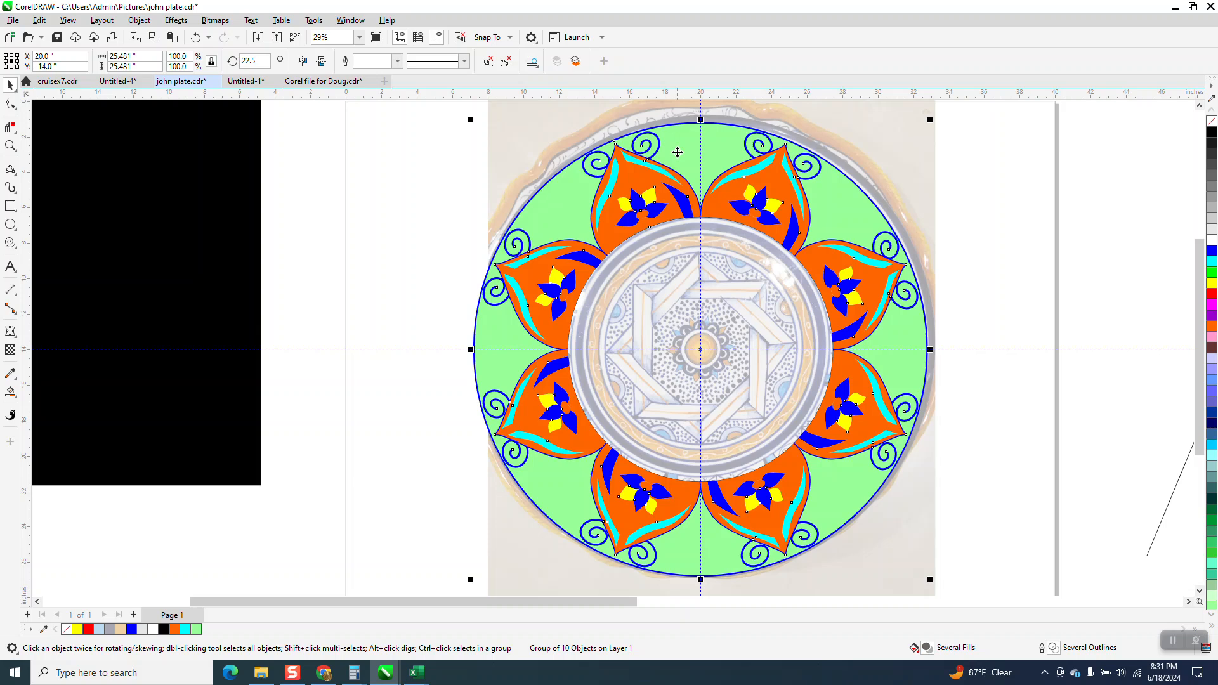
{"action": "left_click", "coordinate": [1212, 124]}
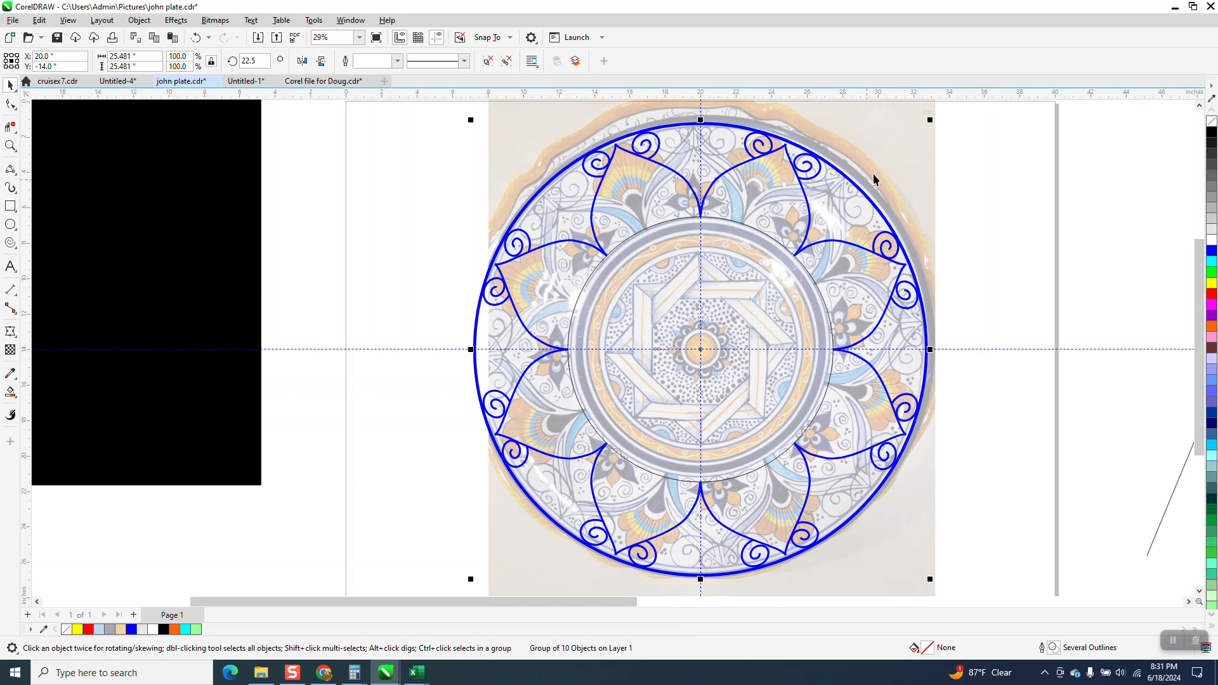
- Rotate the plate photo about the guideline intersection to about 18.7 degrees, matching its petals to the blue outlines
{"action": "left_click", "coordinate": [912, 160]}
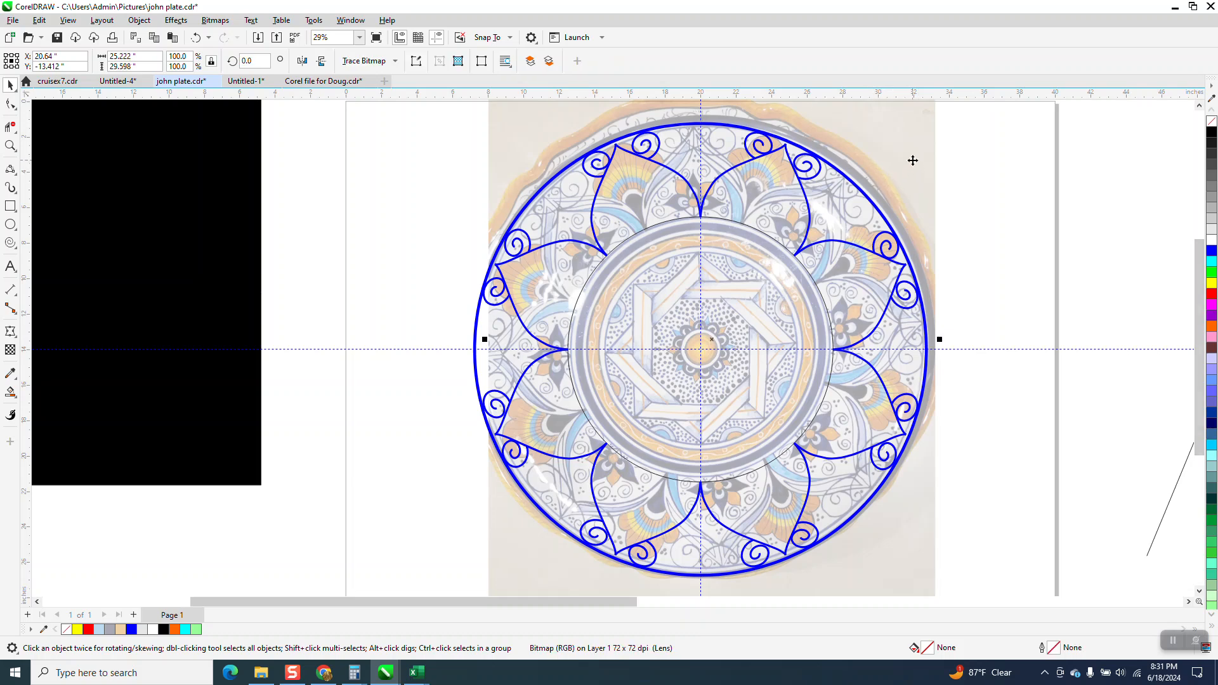
{"action": "left_click", "coordinate": [912, 160]}
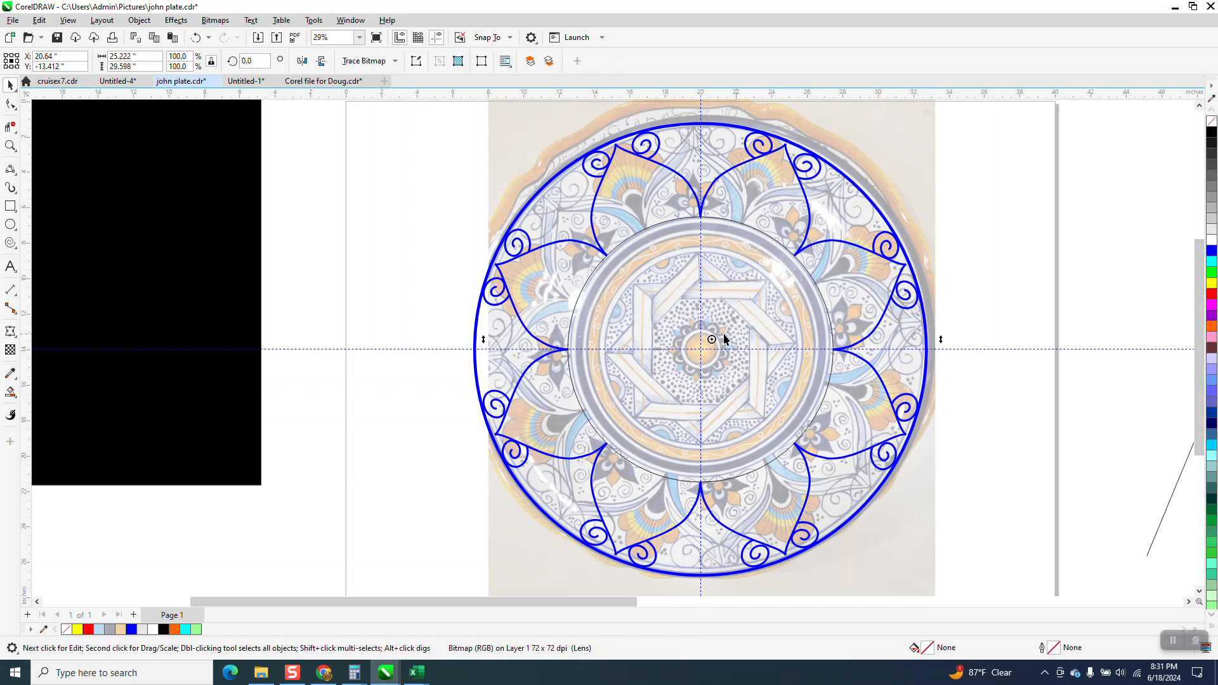
{"action": "left_click_drag", "start_coordinate": [711, 339], "coordinate": [702, 350]}
{"action": "scroll", "coordinate": [952, 312], "scroll_direction": "down", "scroll_amount": 2}
{"action": "left_click_drag", "start_coordinate": [920, 172], "coordinate": [878, 149]}
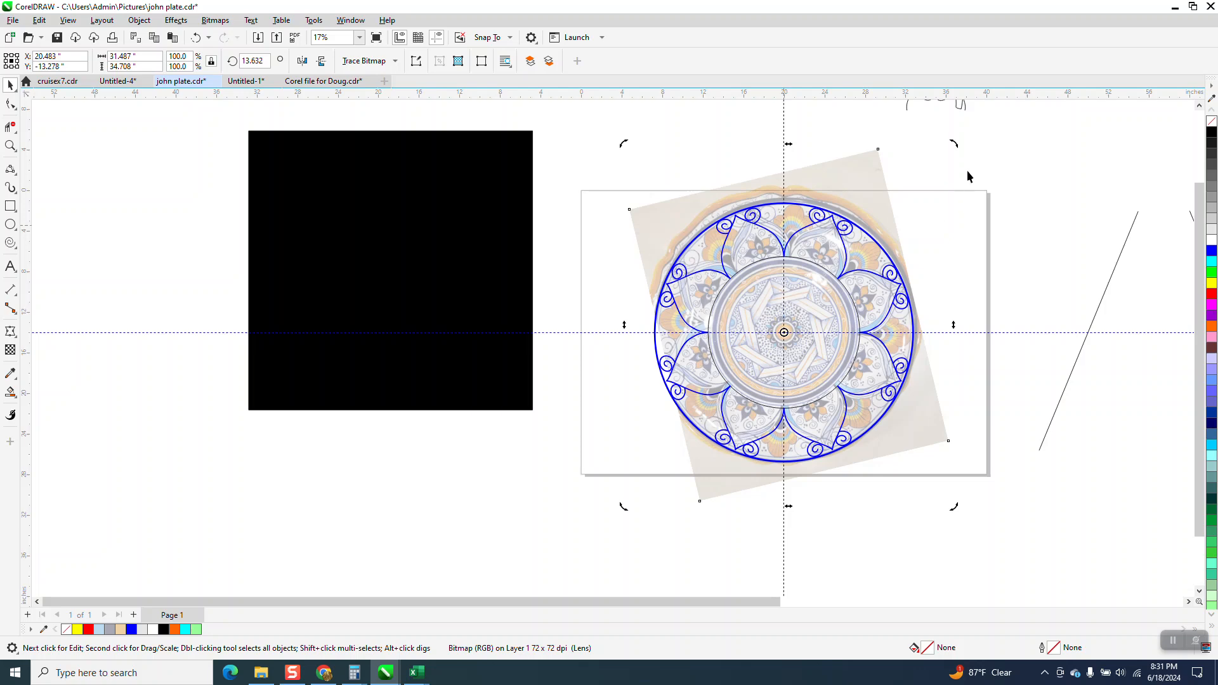
{"action": "mouse_move", "coordinate": [957, 144]}
{"action": "left_mouse_down"}
{"action": "mouse_move", "coordinate": [938, 133]}
{"action": "mouse_move", "coordinate": [952, 131]}
{"action": "left_mouse_up"}
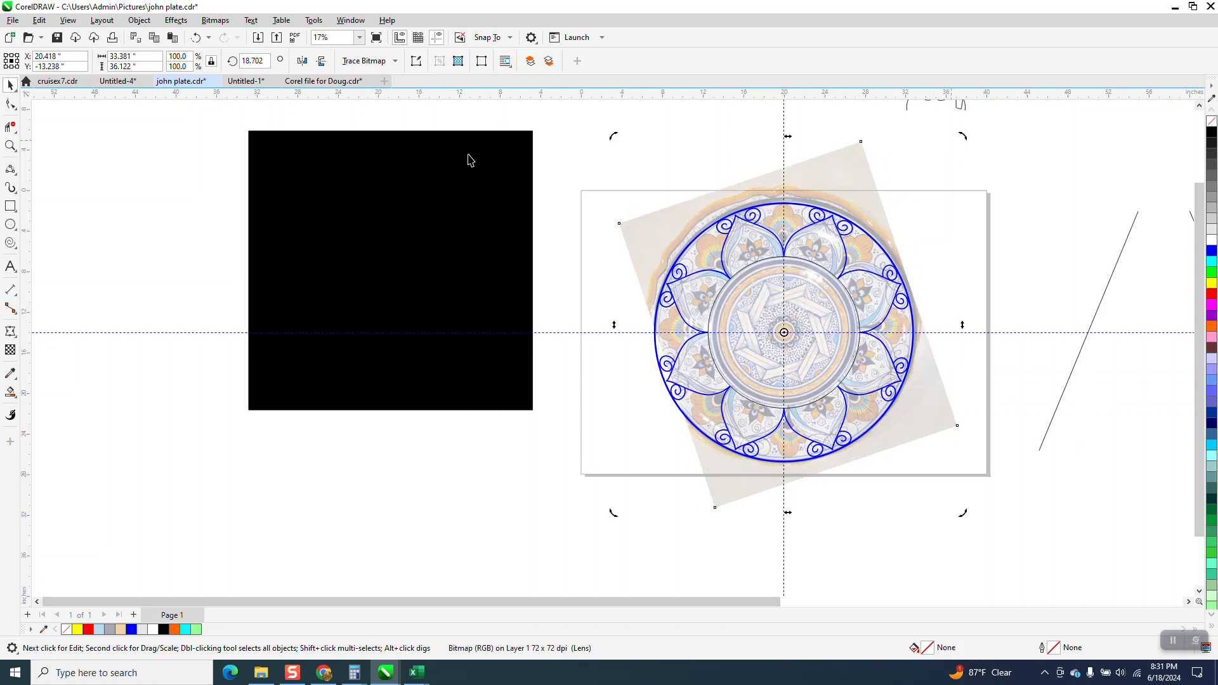
- Trace the left lobe of the upper orange fan with a 3-point curve about 0.98 by 1.08 inches, starting on the blue petal outline
{"action": "left_click", "coordinate": [11, 145]}
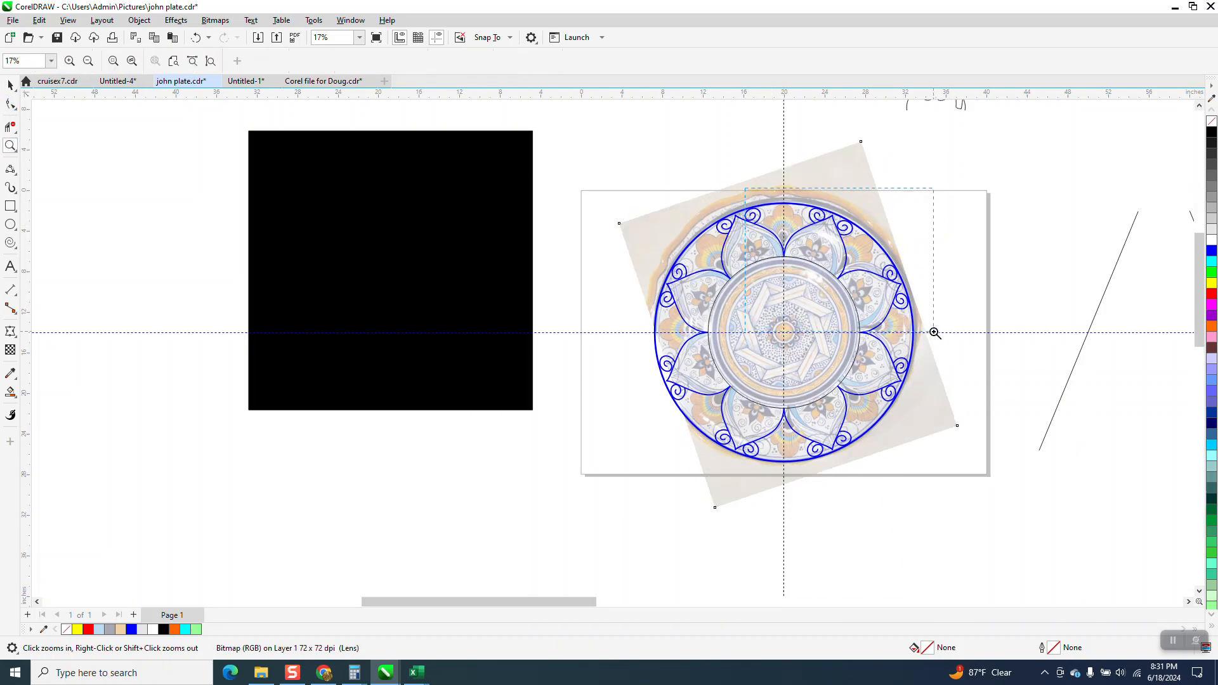
{"action": "left_click_drag", "start_coordinate": [935, 333], "coordinate": [934, 332]}
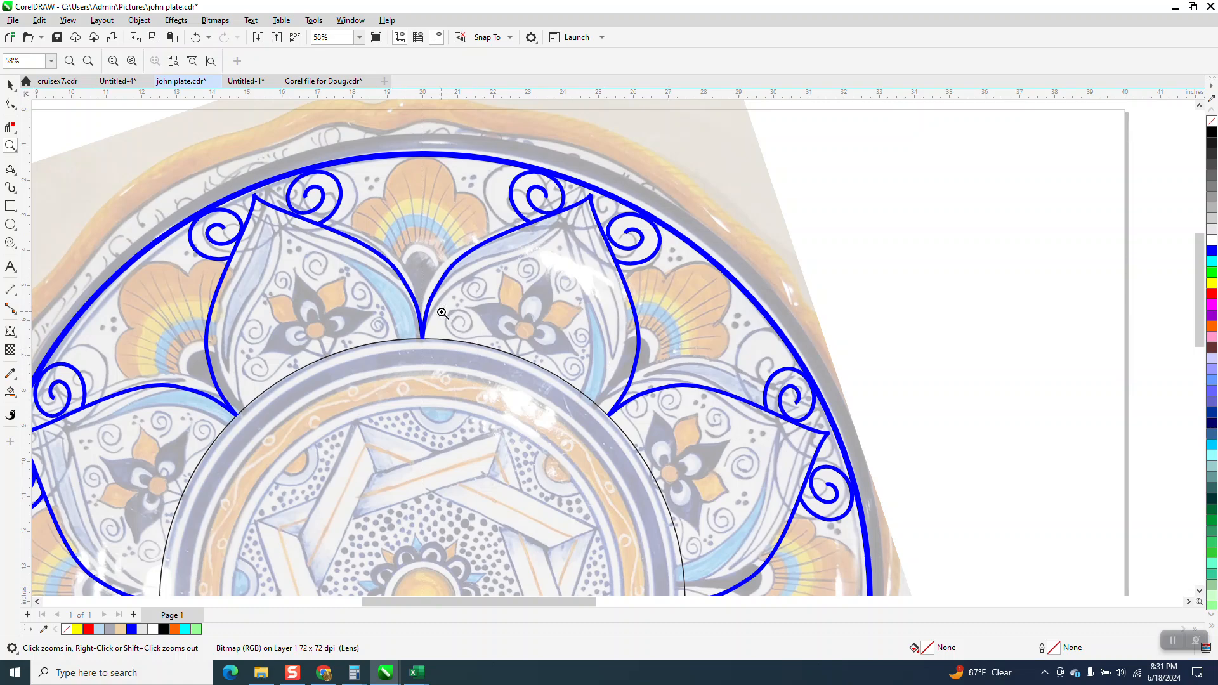
{"action": "left_click_drag", "start_coordinate": [253, 157], "coordinate": [790, 391]}
{"action": "left_click", "coordinate": [12, 87]}
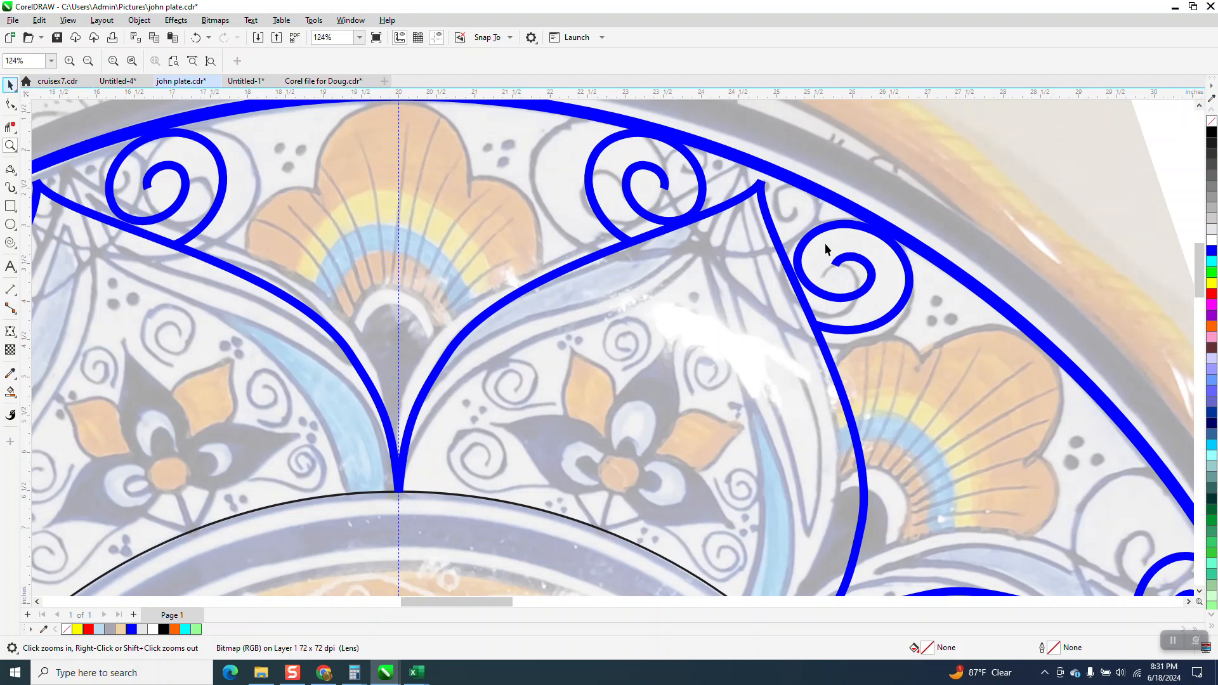
{"action": "key", "text": "space"}
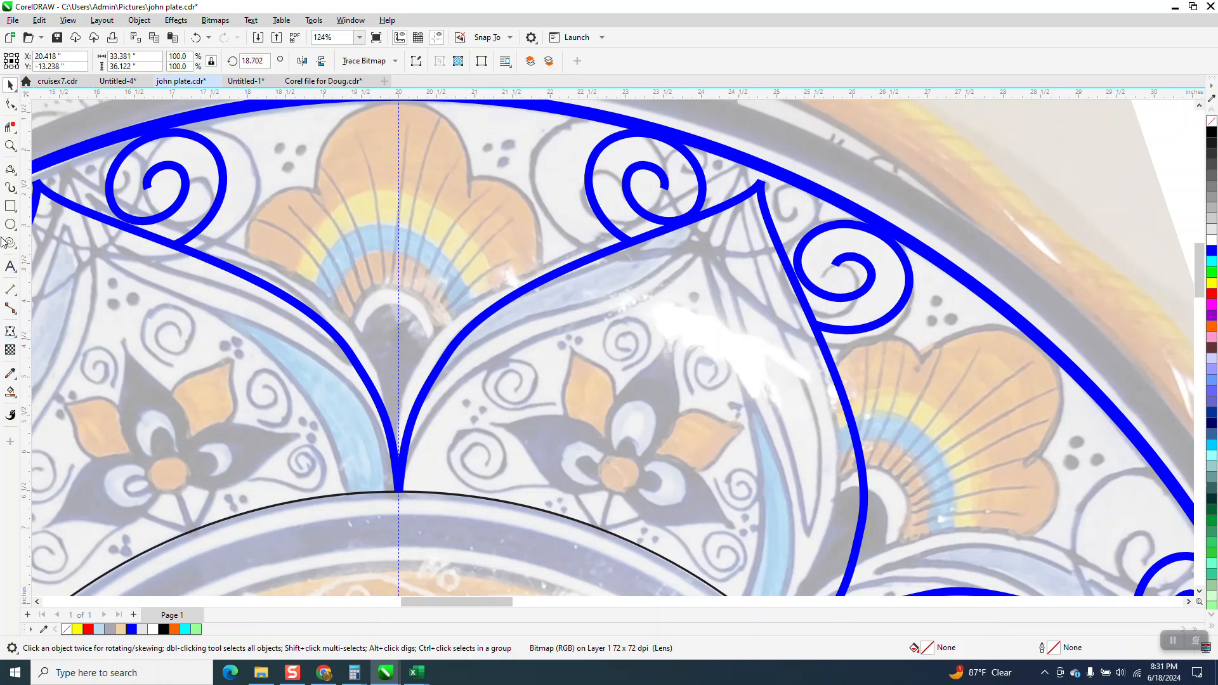
{"action": "left_click", "coordinate": [13, 171]}
{"action": "left_click", "coordinate": [17, 176]}
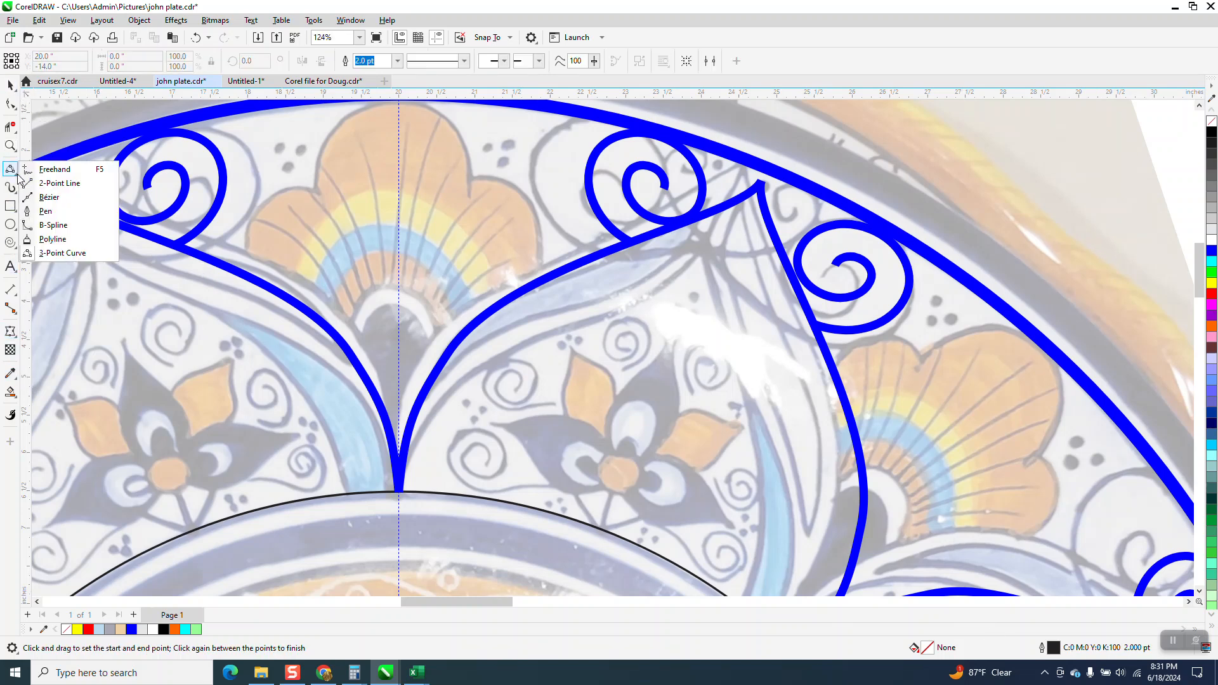
{"action": "left_click", "coordinate": [57, 252]}
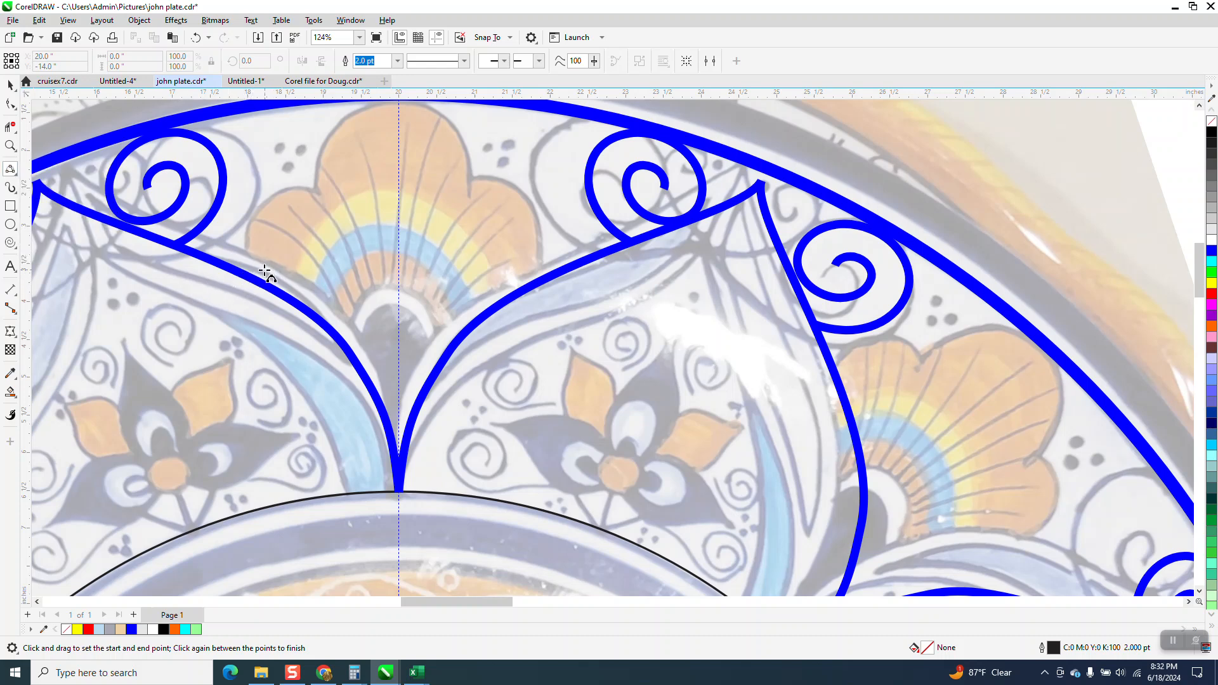
{"action": "left_click_drag", "start_coordinate": [244, 270], "coordinate": [315, 191]}
{"action": "left_click", "coordinate": [296, 189]}
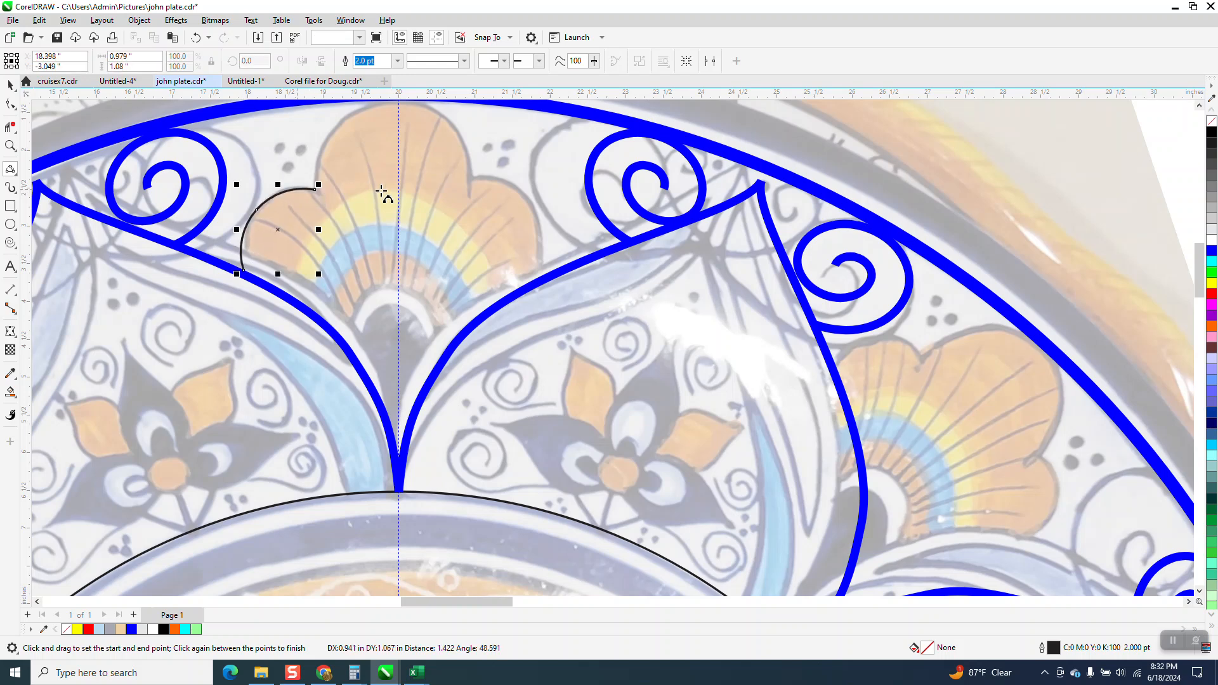
- Continue the fan outline from the left lobe's end node with 3-point curves spanning about 2.05 inches for the middle lobe and 1.45 inches for the right
{"action": "left_click", "coordinate": [9, 82]}
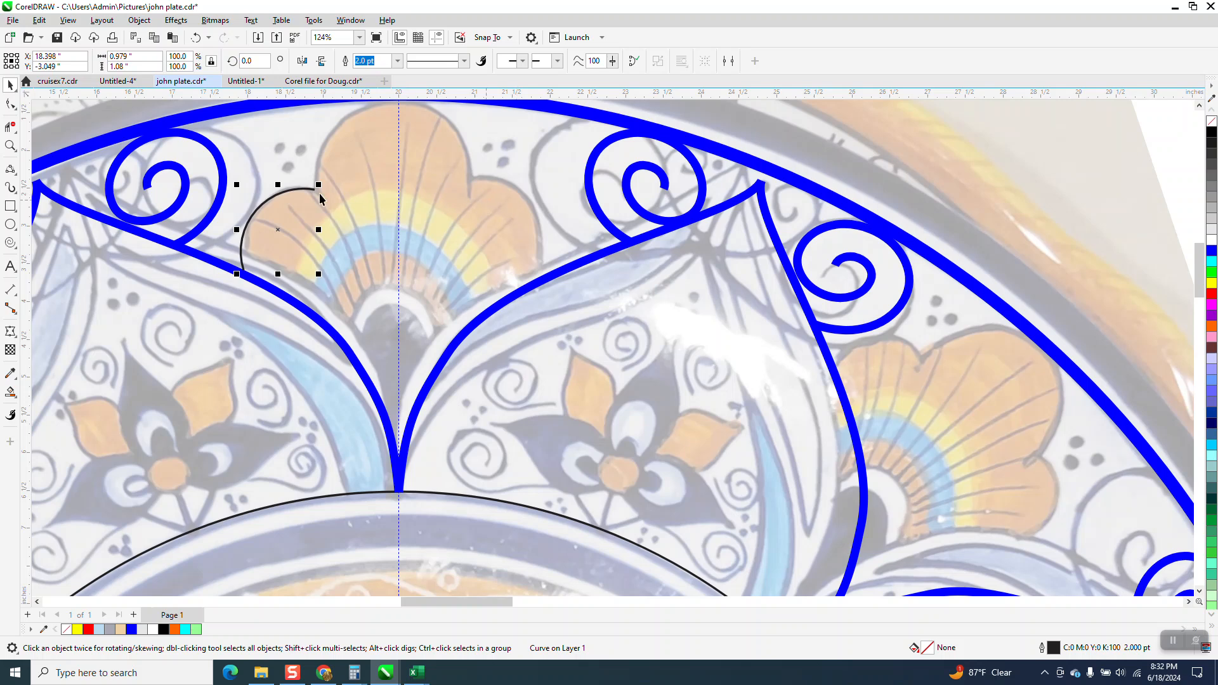
{"action": "left_click", "coordinate": [19, 180]}
{"action": "left_click", "coordinate": [47, 254]}
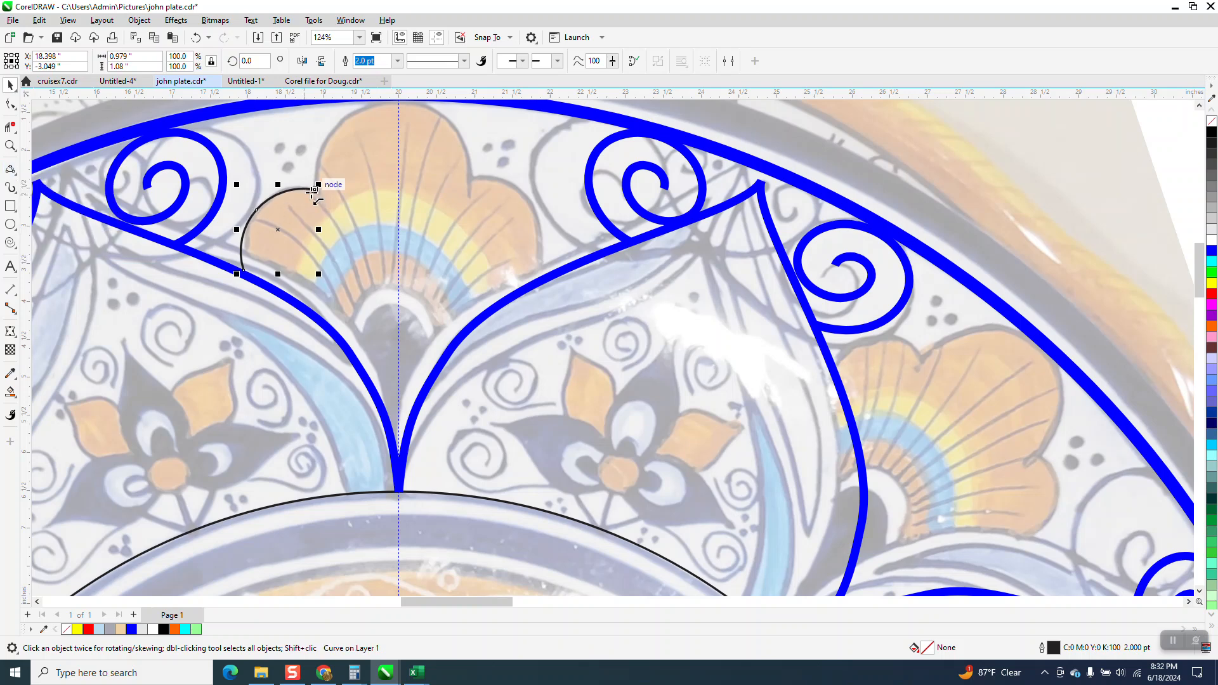
{"action": "left_click_drag", "start_coordinate": [316, 189], "coordinate": [475, 180]}
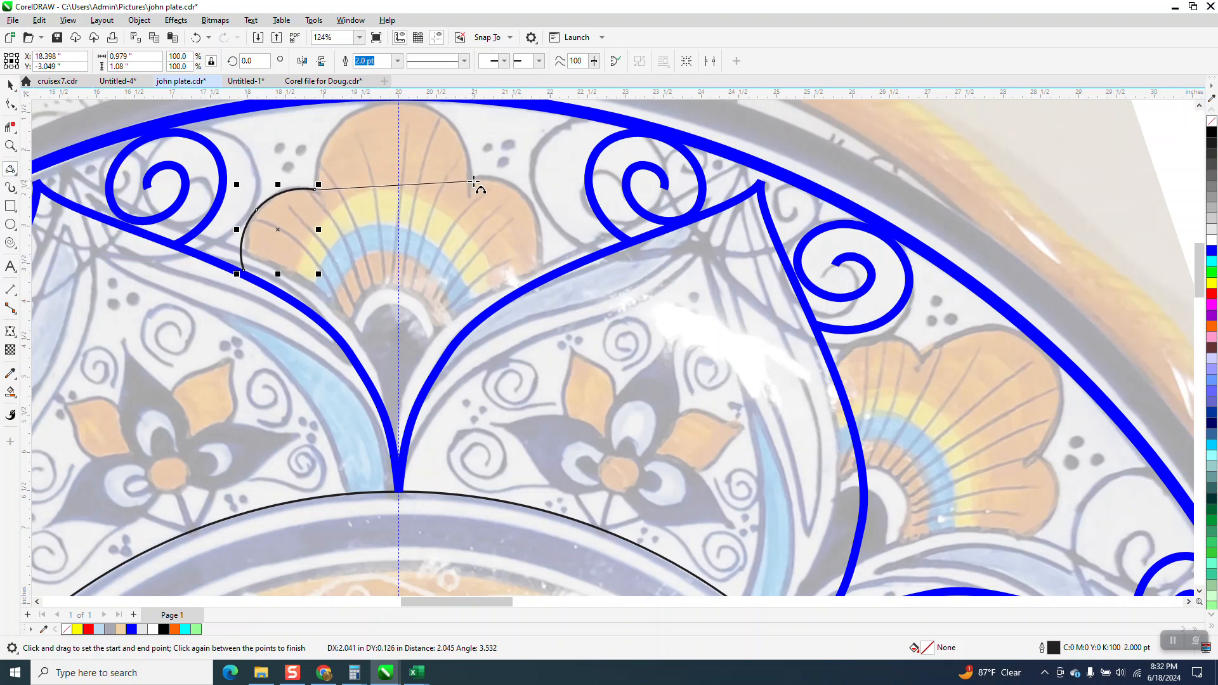
{"action": "left_click", "coordinate": [434, 112]}
{"action": "left_click_drag", "start_coordinate": [476, 180], "coordinate": [541, 270]}
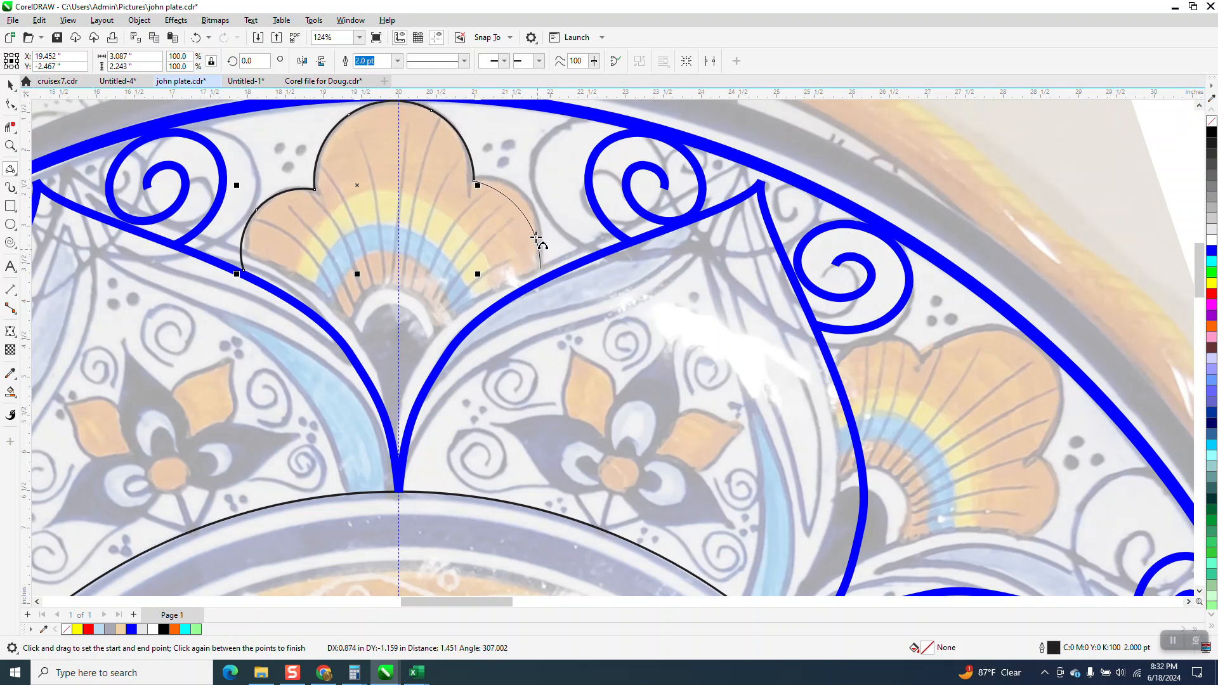
{"action": "left_click", "coordinate": [526, 201]}
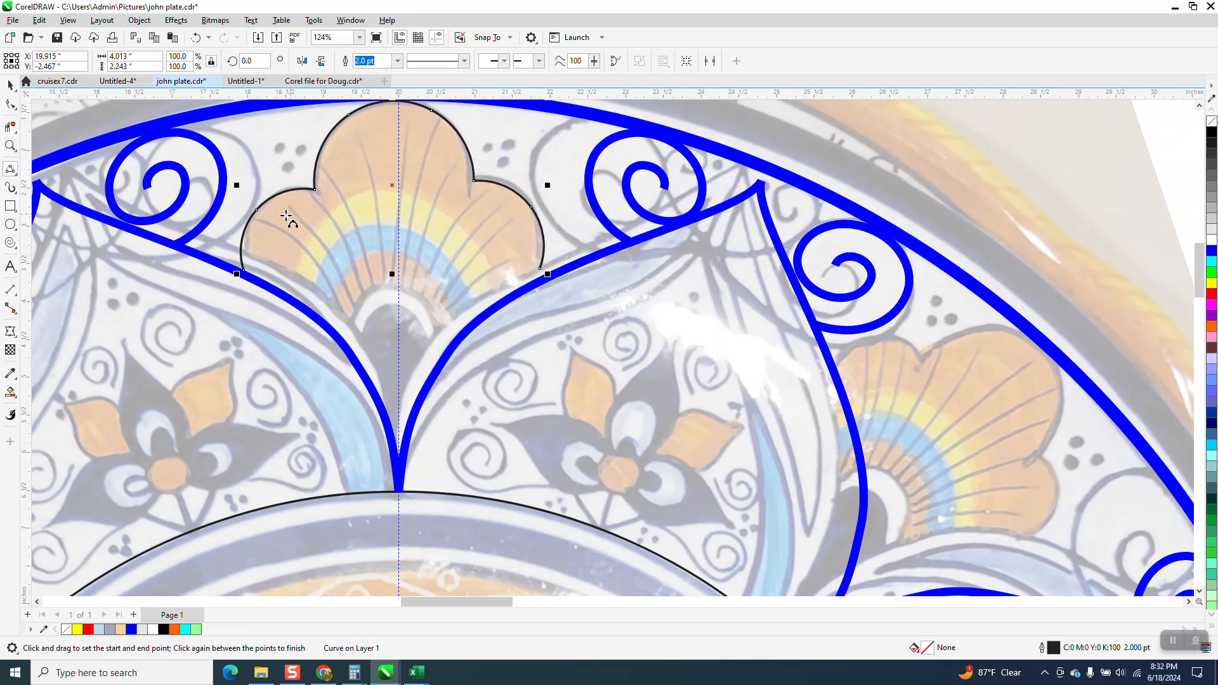
- Extend the end node of the fan's right lobe with the Shape tool so it meets the blue petal outline
{"action": "left_click", "coordinate": [10, 145]}
{"action": "left_click_drag", "start_coordinate": [523, 240], "coordinate": [639, 315]}
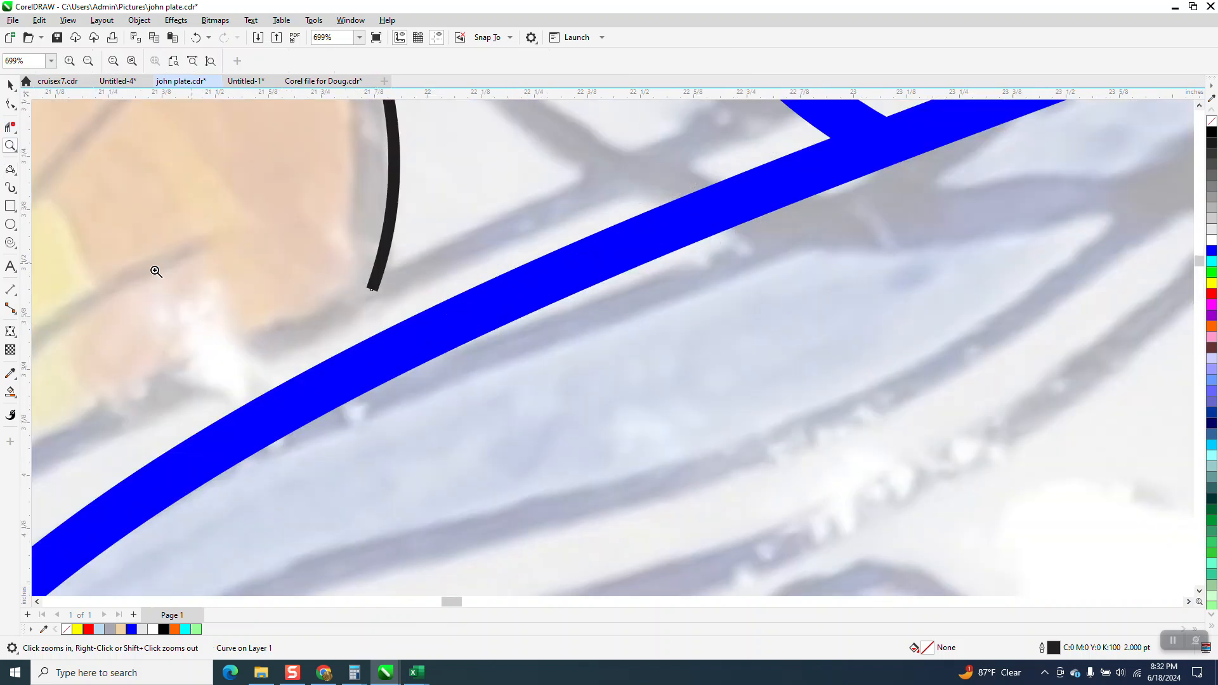
{"action": "left_click", "coordinate": [10, 103]}
{"action": "left_click_drag", "start_coordinate": [375, 292], "coordinate": [360, 352]}
{"action": "scroll", "coordinate": [422, 313], "scroll_direction": "down", "scroll_amount": 2}
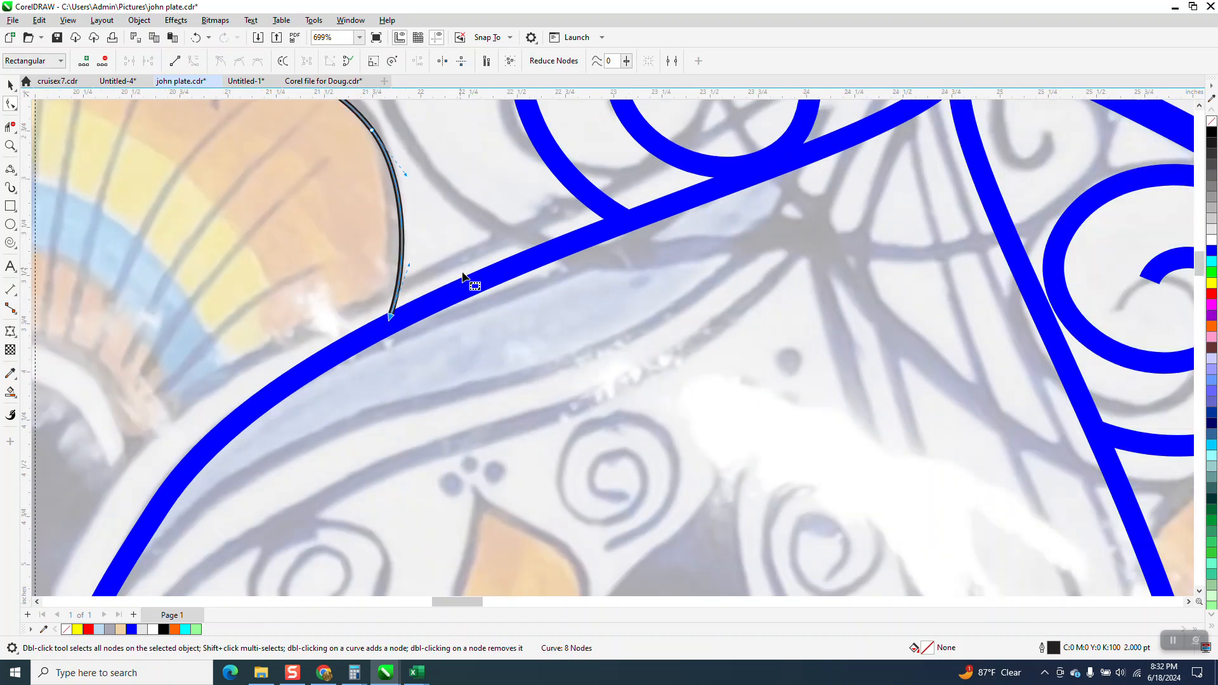
- Move the end node of the fan's left lobe with the Shape tool so it meets the blue petal outline
{"action": "scroll", "coordinate": [462, 277], "scroll_direction": "down", "scroll_amount": 5}
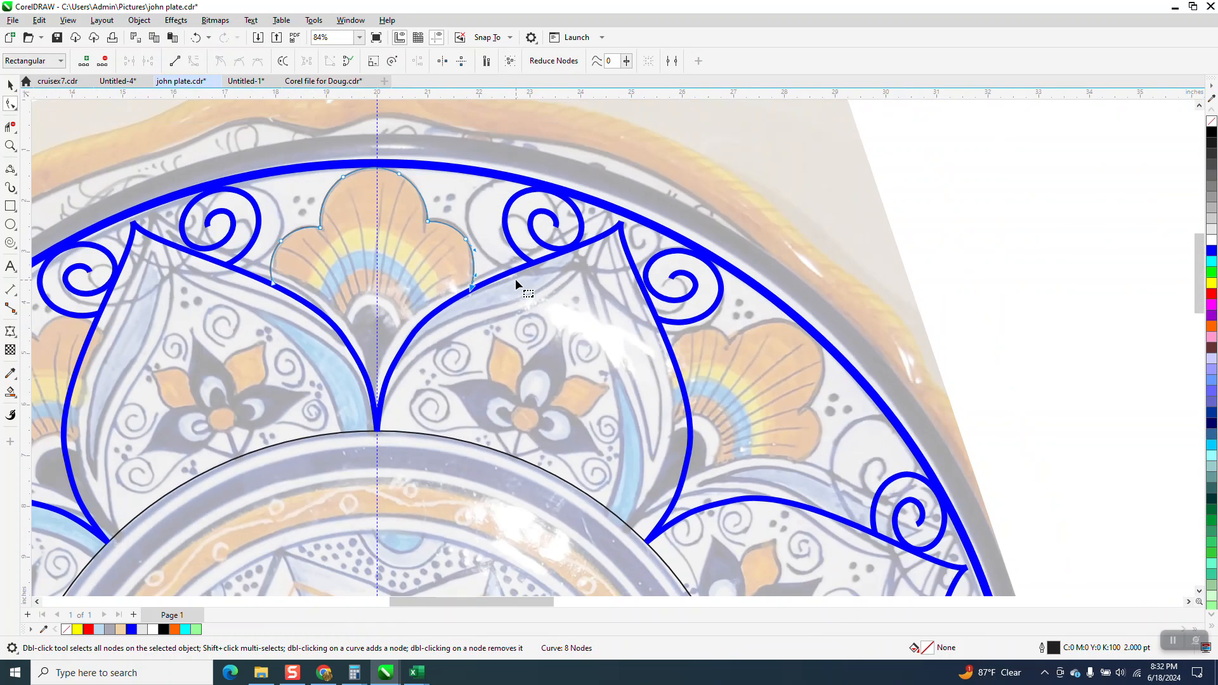
{"action": "left_click", "coordinate": [11, 145]}
{"action": "left_click", "coordinate": [295, 286]}
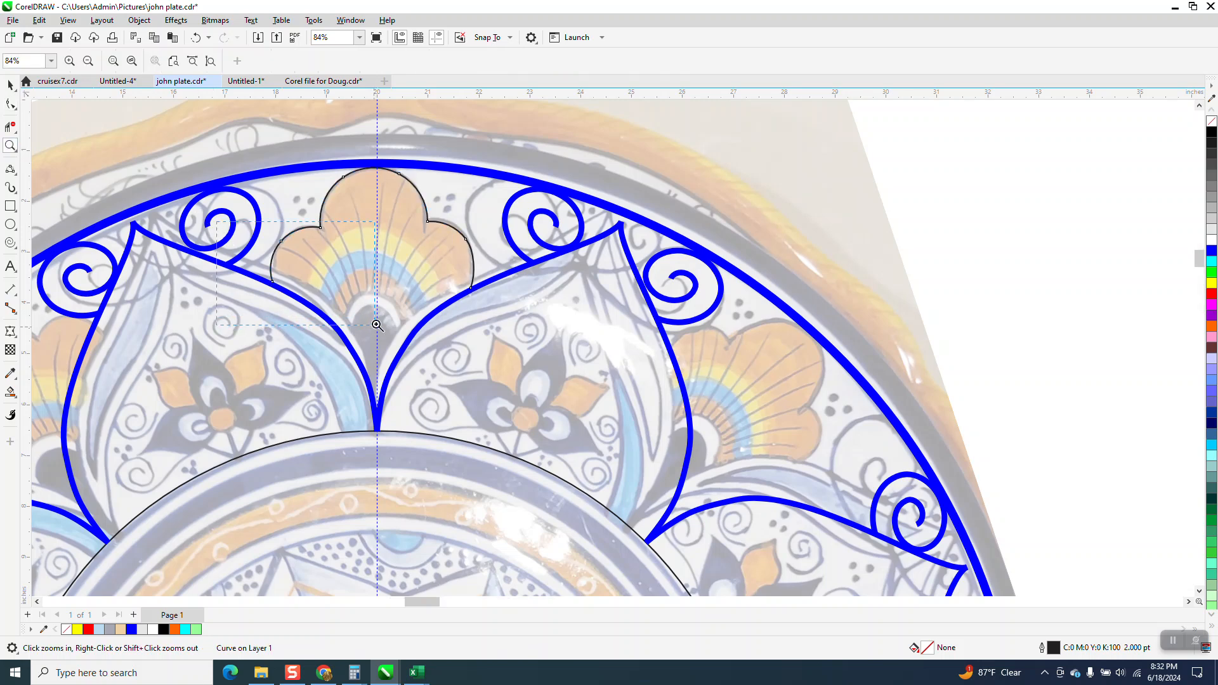
{"action": "left_click", "coordinate": [11, 105]}
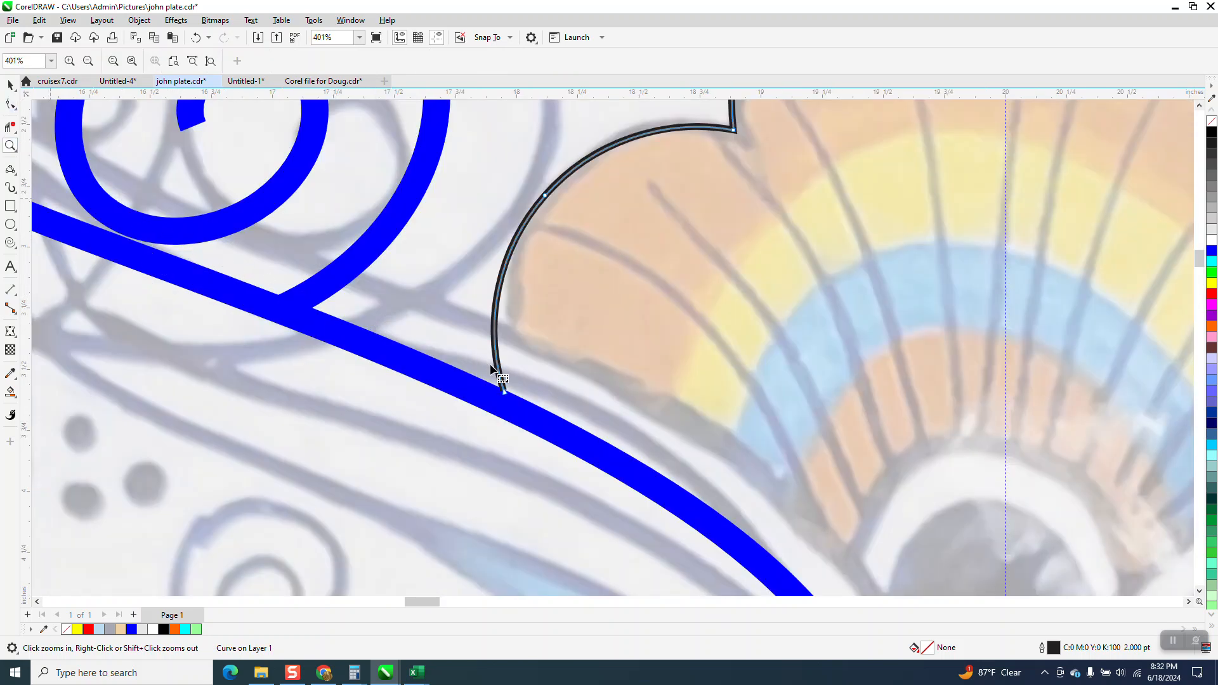
{"action": "left_click", "coordinate": [504, 391]}
{"action": "scroll", "coordinate": [247, 281], "scroll_direction": "down", "scroll_amount": 3}
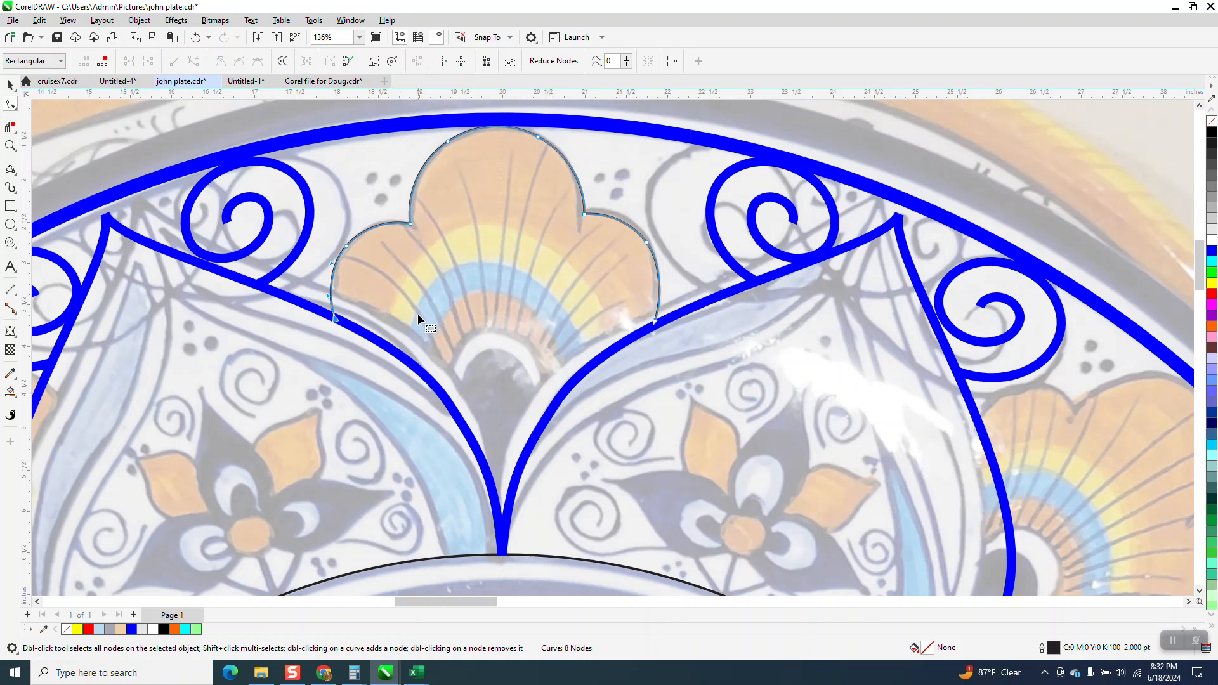
- Trace the two outermost ribs of the fan's left lobe with 3-point curves, about 1.20 by 1.27 and 0.86 by 1.36 inches
{"action": "left_click", "coordinate": [18, 178]}
{"action": "left_click", "coordinate": [63, 253]}
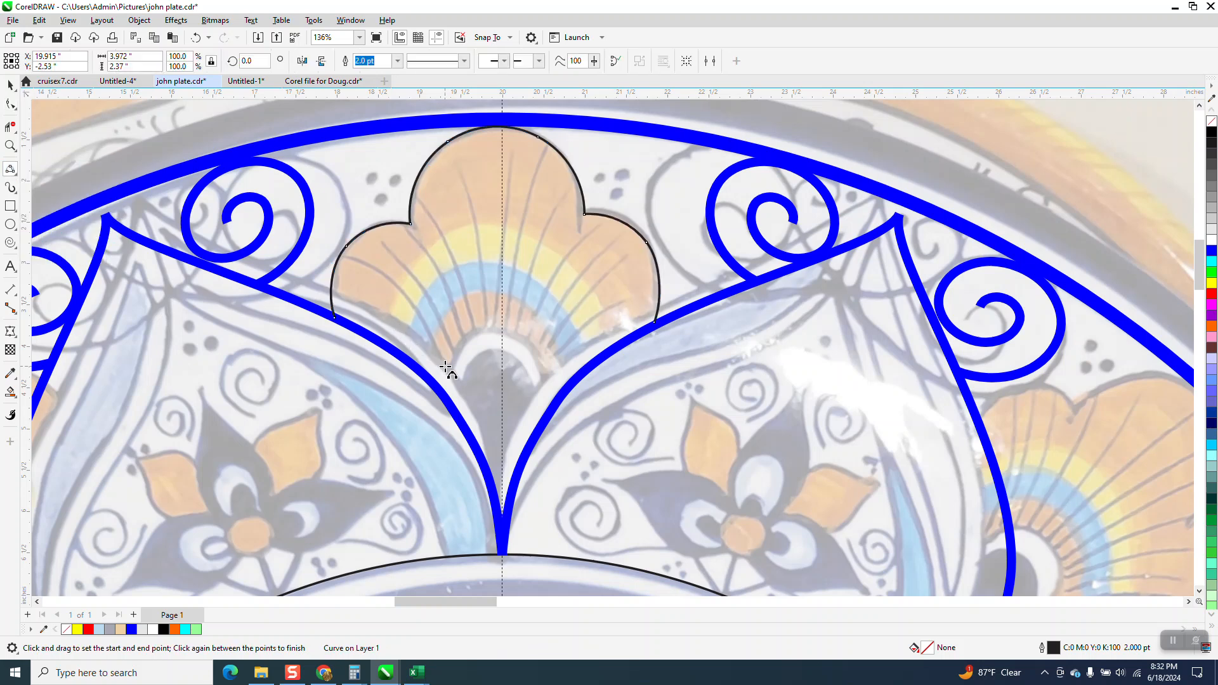
{"action": "left_click_drag", "start_coordinate": [447, 363], "coordinate": [346, 255]}
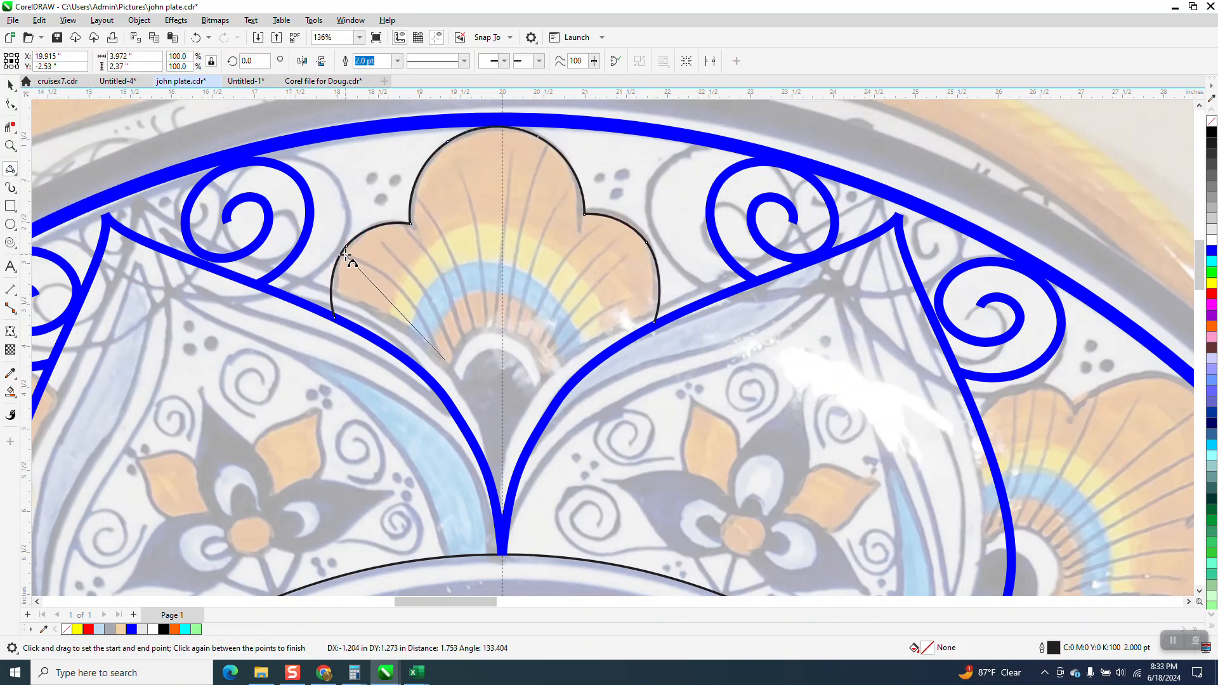
{"action": "left_click", "coordinate": [389, 278]}
{"action": "left_click_drag", "start_coordinate": [381, 240], "coordinate": [452, 352]}
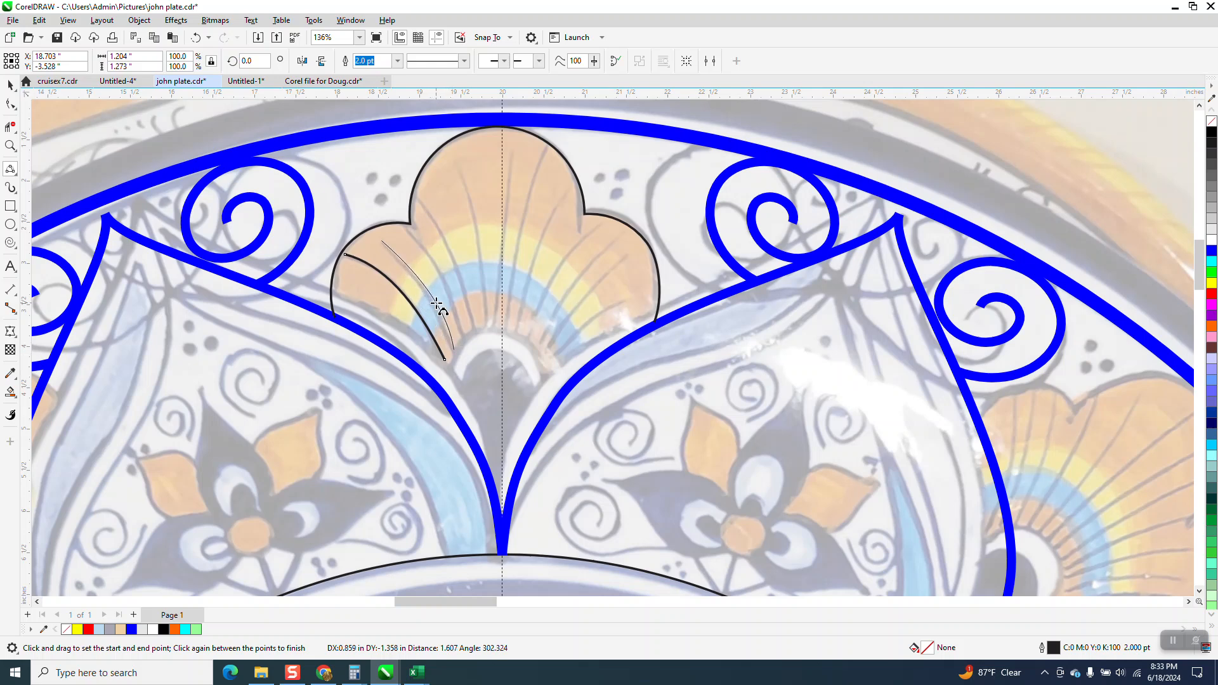
{"action": "left_click", "coordinate": [434, 301]}
- Trace the next three fan ribs toward the centre with 3-point curves, the innermost about 0.31 by 1.91 inches
{"action": "left_click_drag", "start_coordinate": [407, 223], "coordinate": [465, 340]}
{"action": "left_click", "coordinate": [454, 305]}
{"action": "left_click_drag", "start_coordinate": [420, 196], "coordinate": [473, 335]}
{"action": "left_click", "coordinate": [462, 274]}
{"action": "left_click_drag", "start_coordinate": [464, 174], "coordinate": [487, 330]}
{"action": "left_click", "coordinate": [487, 291]}
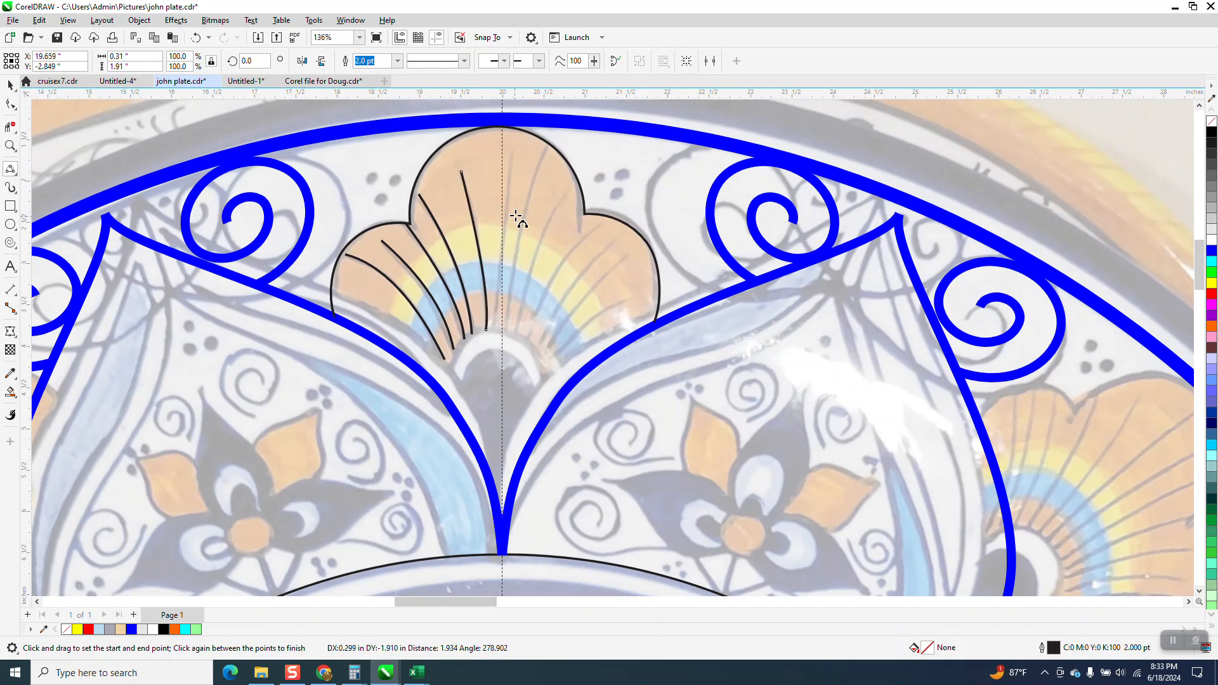
- Trace four ribs from the fan's centre to its right lobe with 3-point curves, from about 0.22 by 2.13 to 0.89 by 1.47 inches
{"action": "left_click_drag", "start_coordinate": [511, 153], "coordinate": [493, 328]}
{"action": "left_click", "coordinate": [493, 328]}
{"action": "left_click_drag", "start_coordinate": [549, 143], "coordinate": [501, 332]}
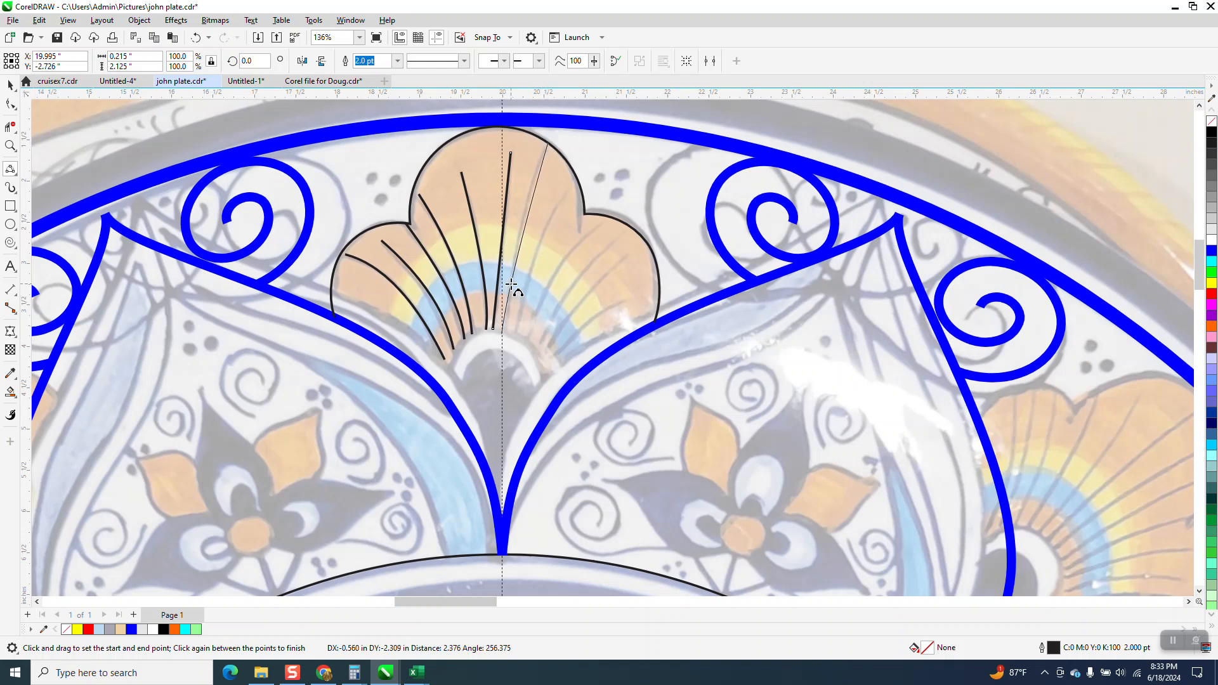
{"action": "left_click", "coordinate": [512, 268]}
{"action": "left_click_drag", "start_coordinate": [573, 184], "coordinate": [513, 338]}
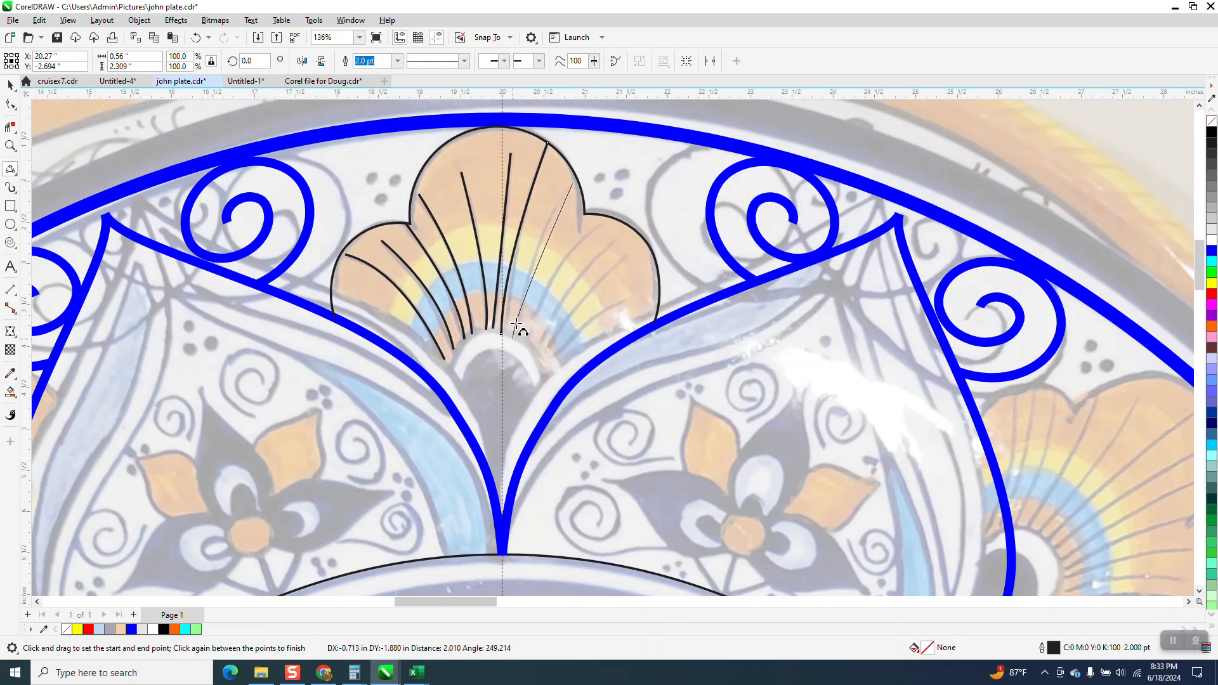
{"action": "left_click", "coordinate": [530, 291]}
{"action": "left_click_drag", "start_coordinate": [599, 223], "coordinate": [526, 344]}
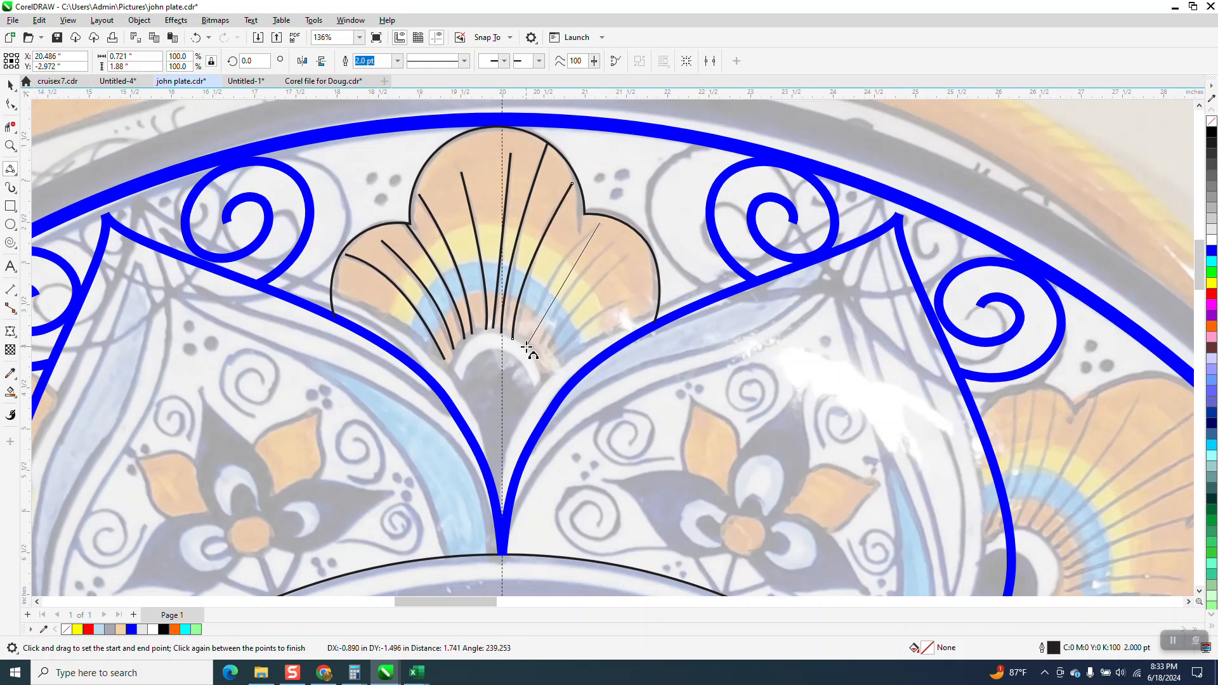
{"action": "left_click", "coordinate": [550, 287]}
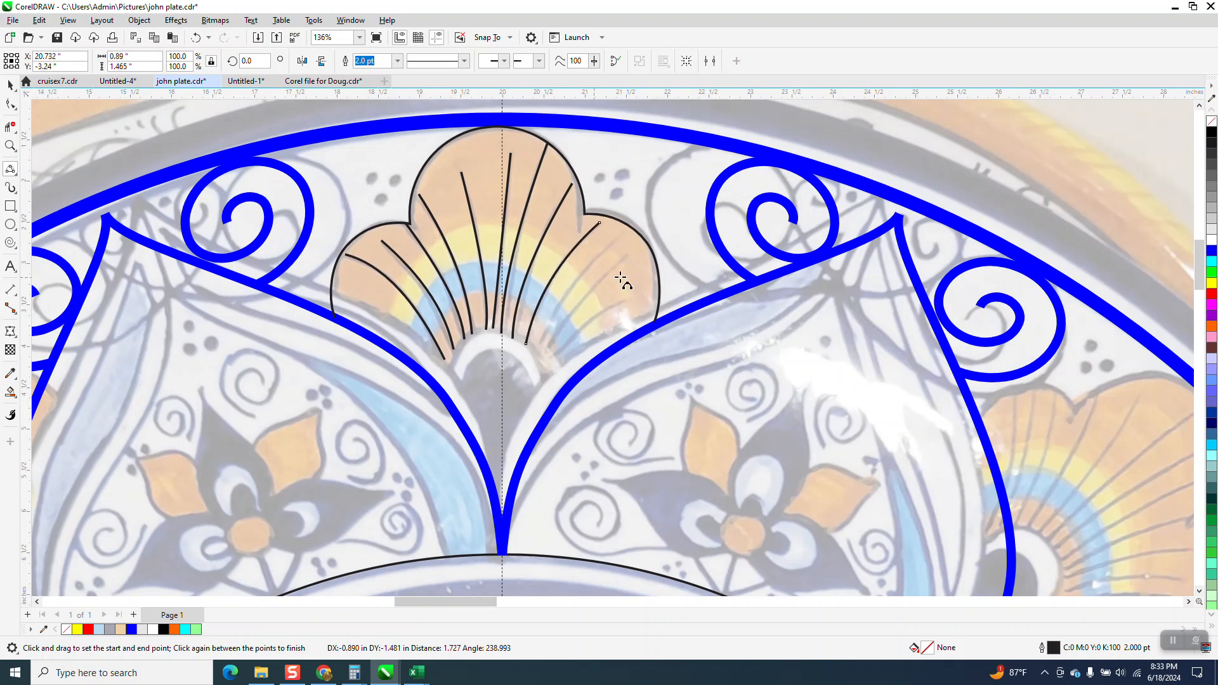
- Trace the last three ribs of the fan's right lobe with 3-point curves, the lowest about 0.90 by 0.69 inches
{"action": "left_click_drag", "start_coordinate": [613, 241], "coordinate": [540, 346]}
{"action": "left_click", "coordinate": [558, 299]}
{"action": "left_click_drag", "start_coordinate": [627, 257], "coordinate": [557, 328]}
{"action": "left_click", "coordinate": [557, 328]}
{"action": "left_click_drag", "start_coordinate": [632, 299], "coordinate": [557, 356]}
{"action": "left_click", "coordinate": [594, 328]}
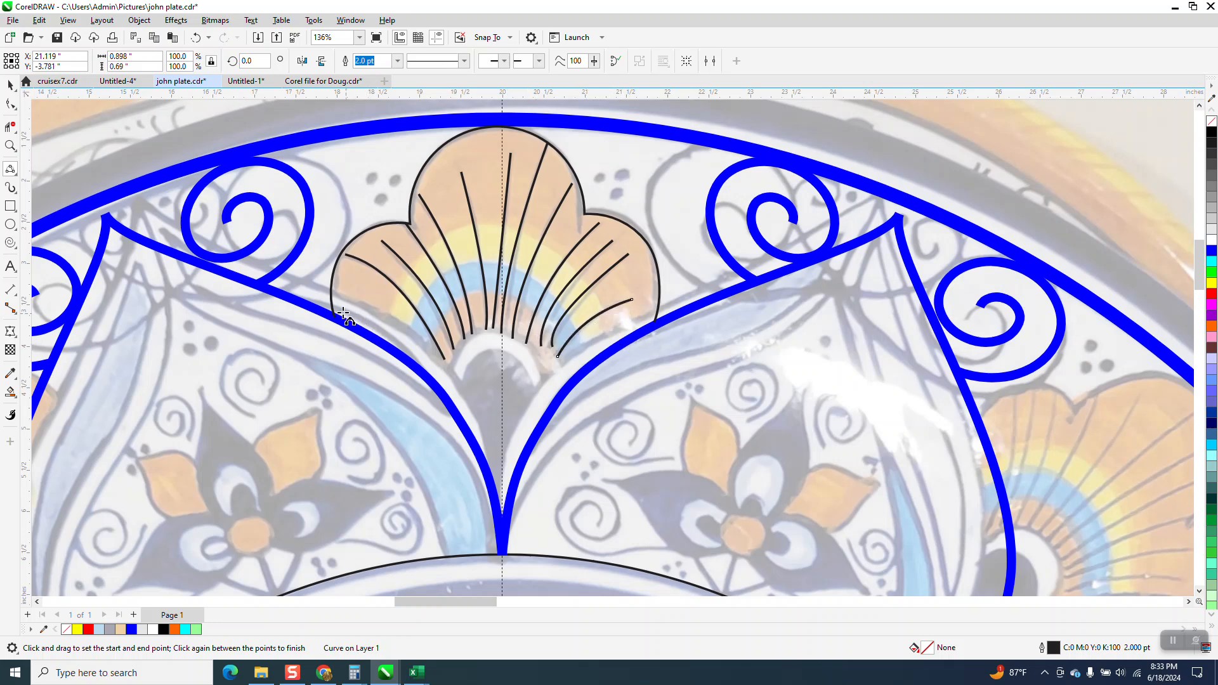
{"action": "left_click", "coordinate": [11, 85]}
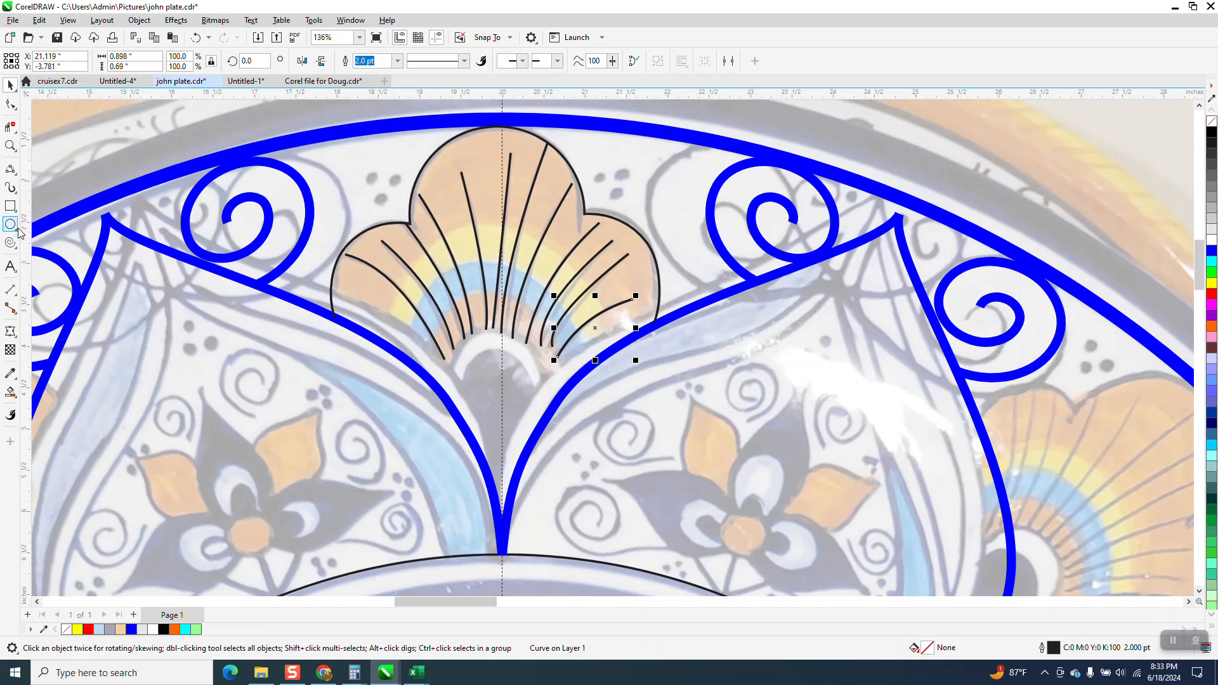
- Draw a 3-point curve about 2.97 by 1.46 inches along the outer edge of the fan's yellow band, between the blue petals
{"action": "left_click", "coordinate": [17, 181]}
{"action": "left_click", "coordinate": [83, 254]}
{"action": "left_click_drag", "start_coordinate": [379, 338], "coordinate": [620, 342]}
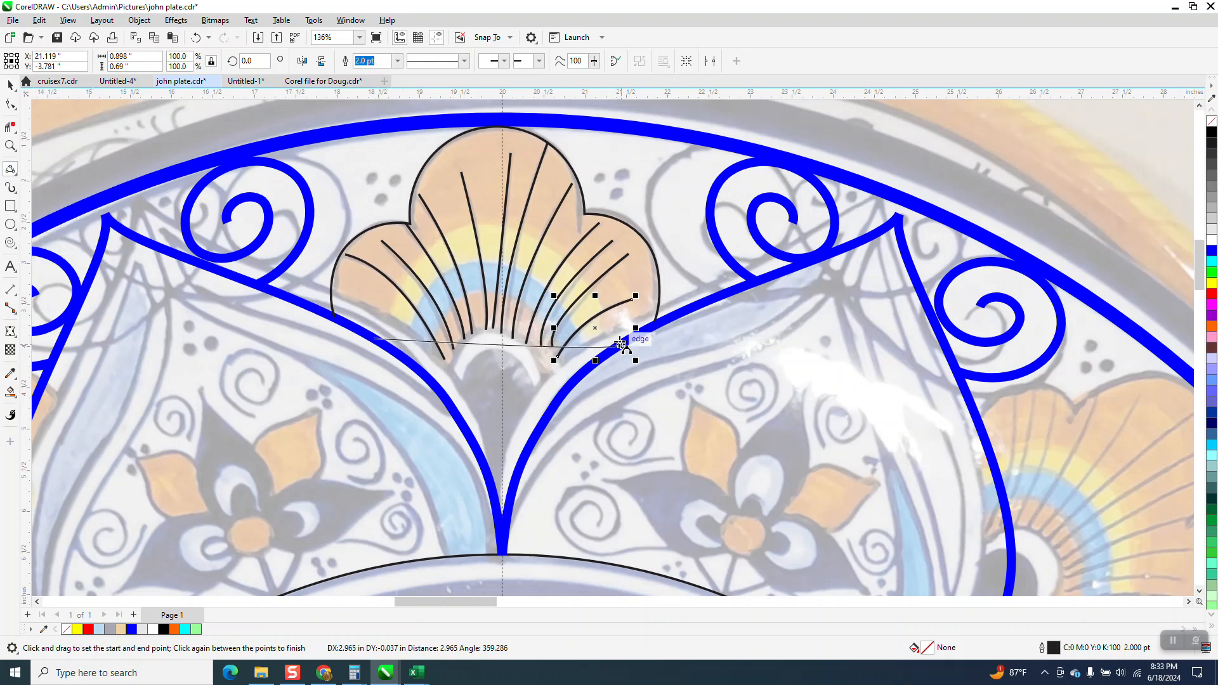
{"action": "left_click", "coordinate": [480, 222]}
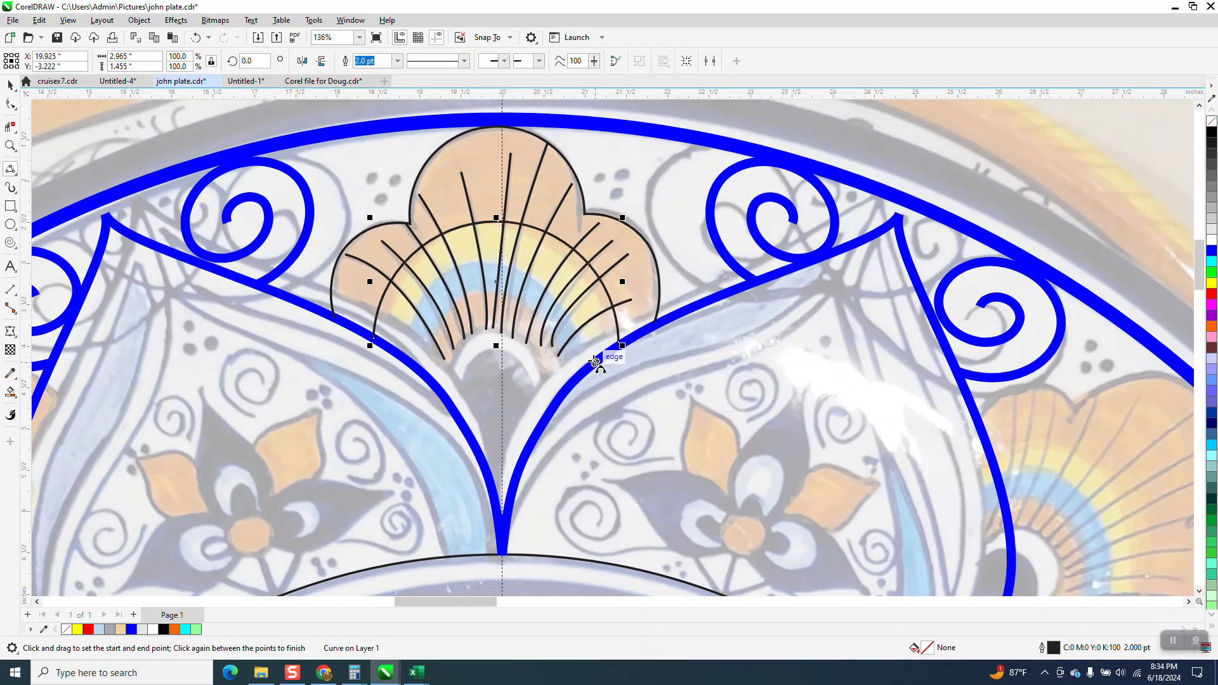
{"action": "left_click_drag", "start_coordinate": [593, 364], "coordinate": [406, 353]}
{"action": "left_click", "coordinate": [404, 349]}
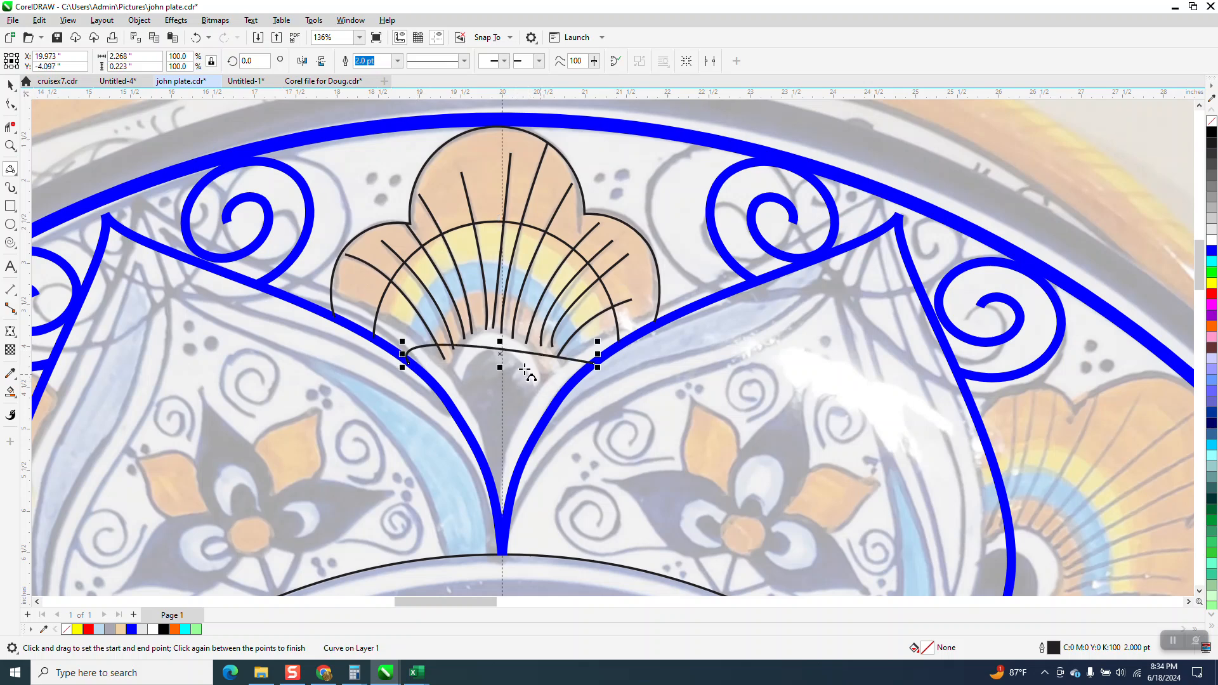
{"action": "key", "text": "Delete"}
- Draw a 3-point curve about 2.22 by 1.18 inches between the fan's yellow and blue bands
{"action": "left_click_drag", "start_coordinate": [409, 363], "coordinate": [594, 365]}
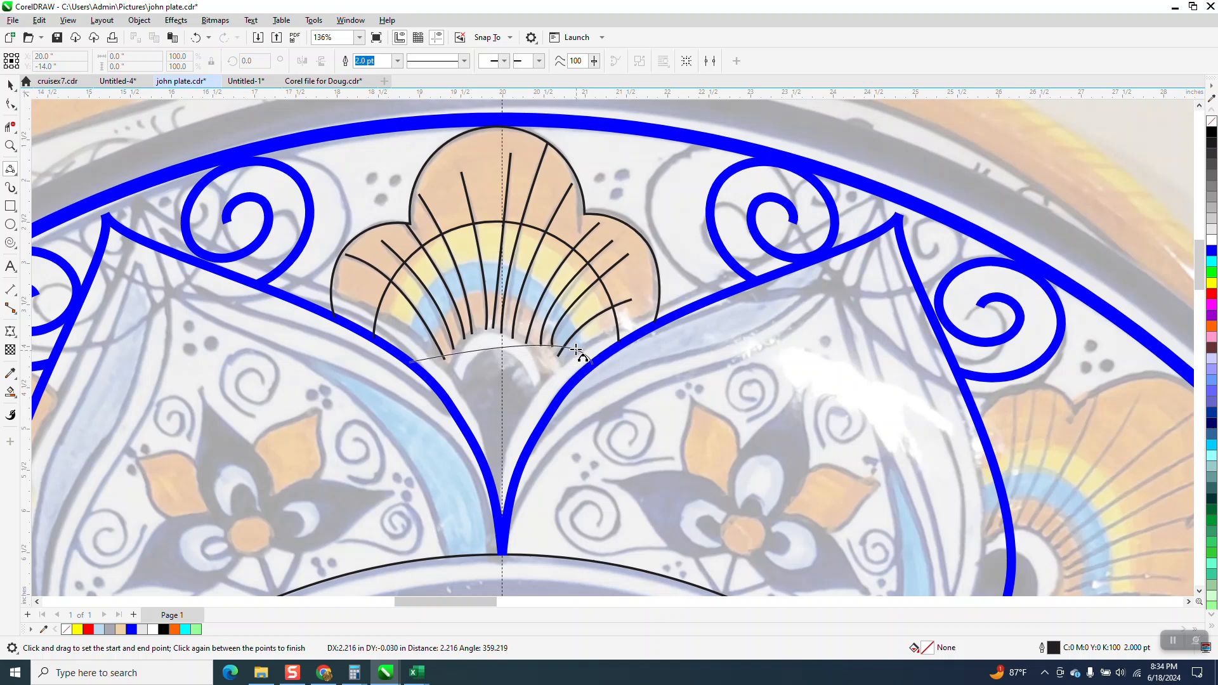
{"action": "left_click", "coordinate": [518, 269]}
{"action": "left_click_drag", "start_coordinate": [562, 366], "coordinate": [433, 370]}
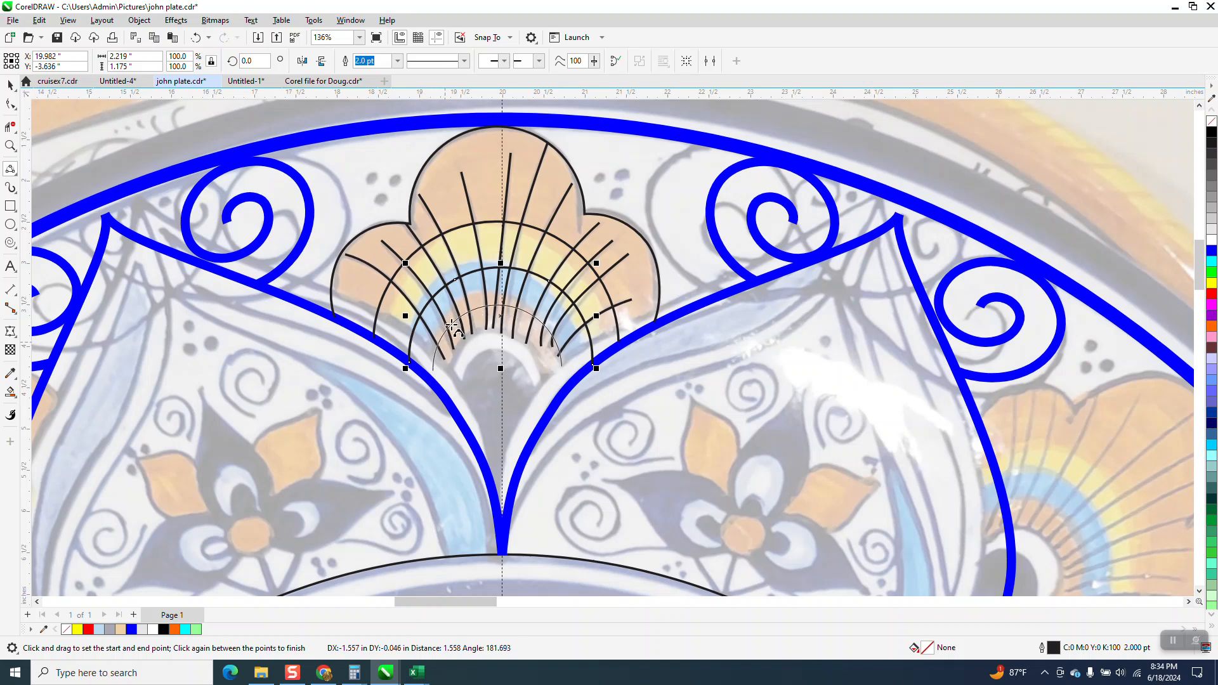
{"action": "left_click", "coordinate": [454, 315]}
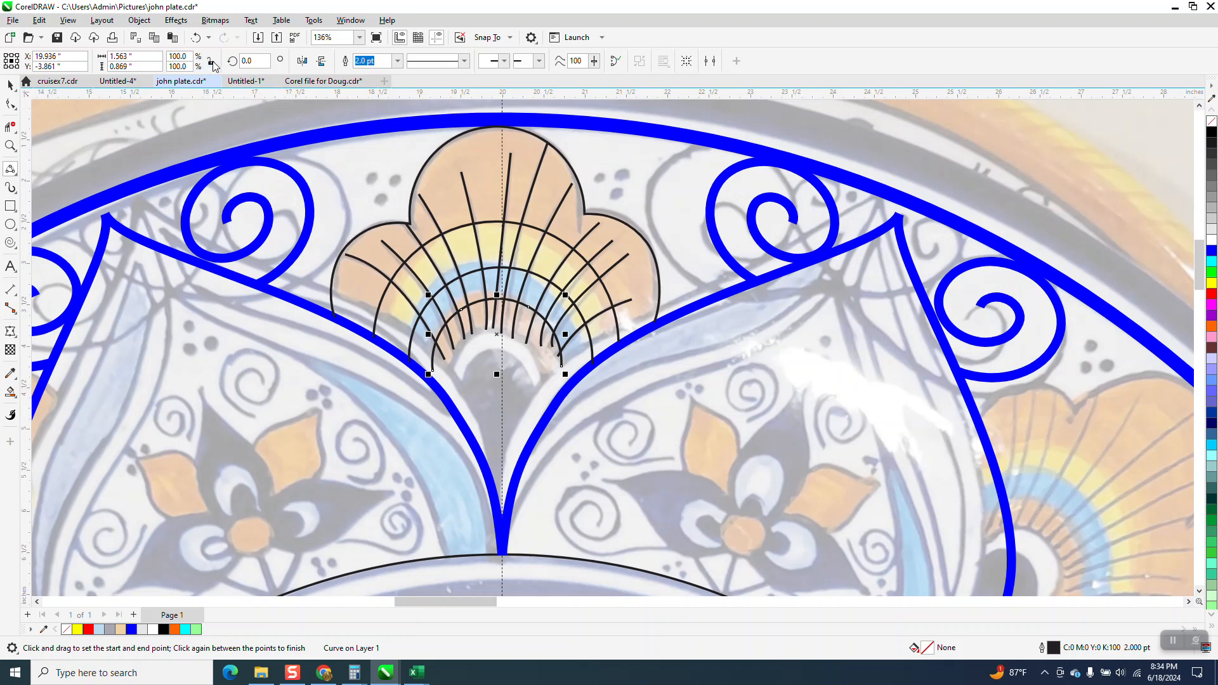
{"action": "left_click", "coordinate": [196, 37]}
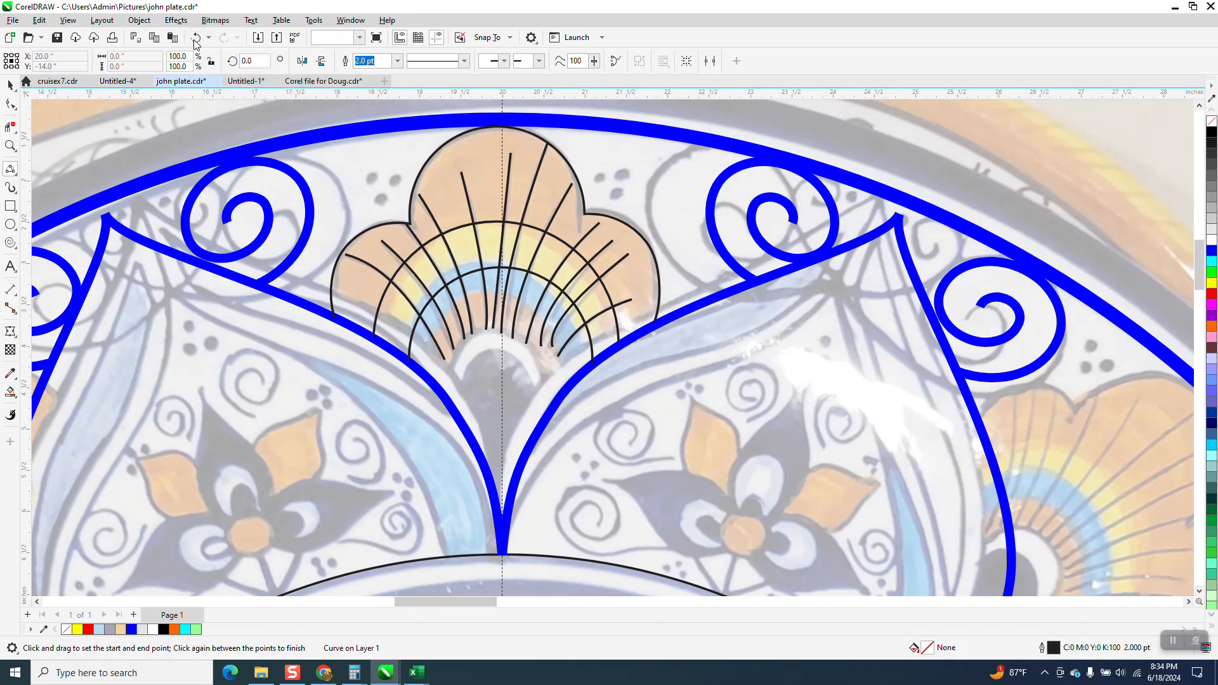
- Draw 3-point curves along both edges of the fan's inner orange band, about 1.81 by 1.10 and 1.45 by 0.89 inches
{"action": "left_click_drag", "start_coordinate": [579, 378], "coordinate": [430, 382]}
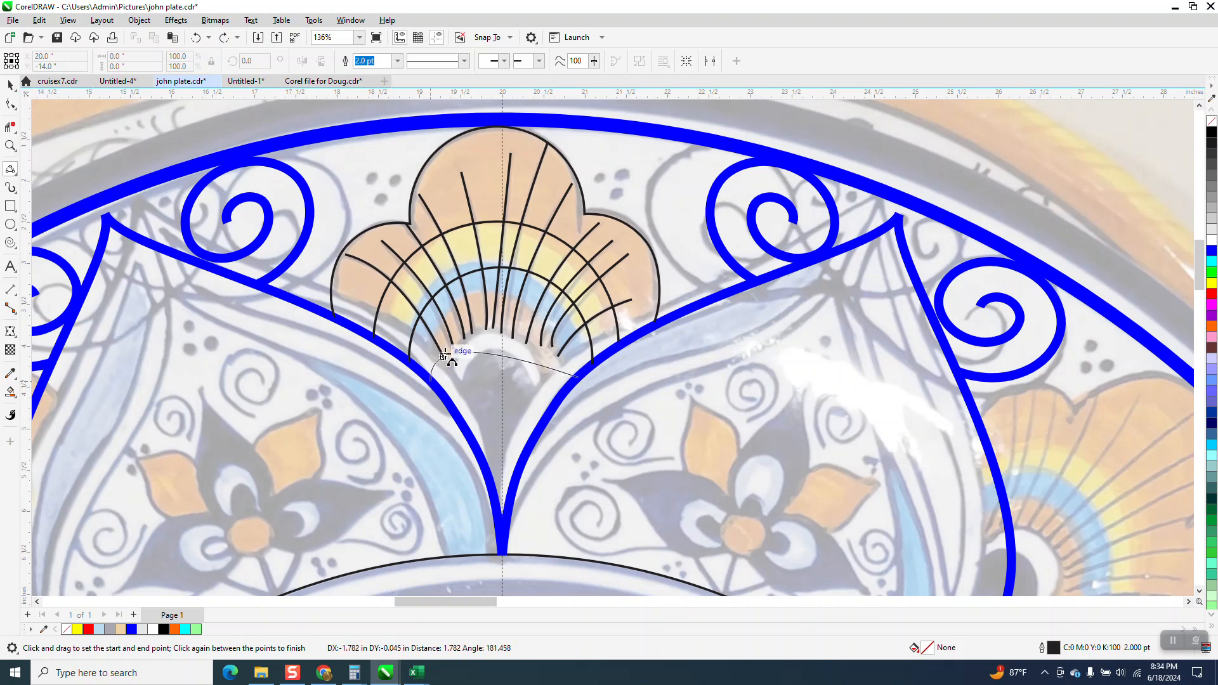
{"action": "left_click", "coordinate": [472, 296]}
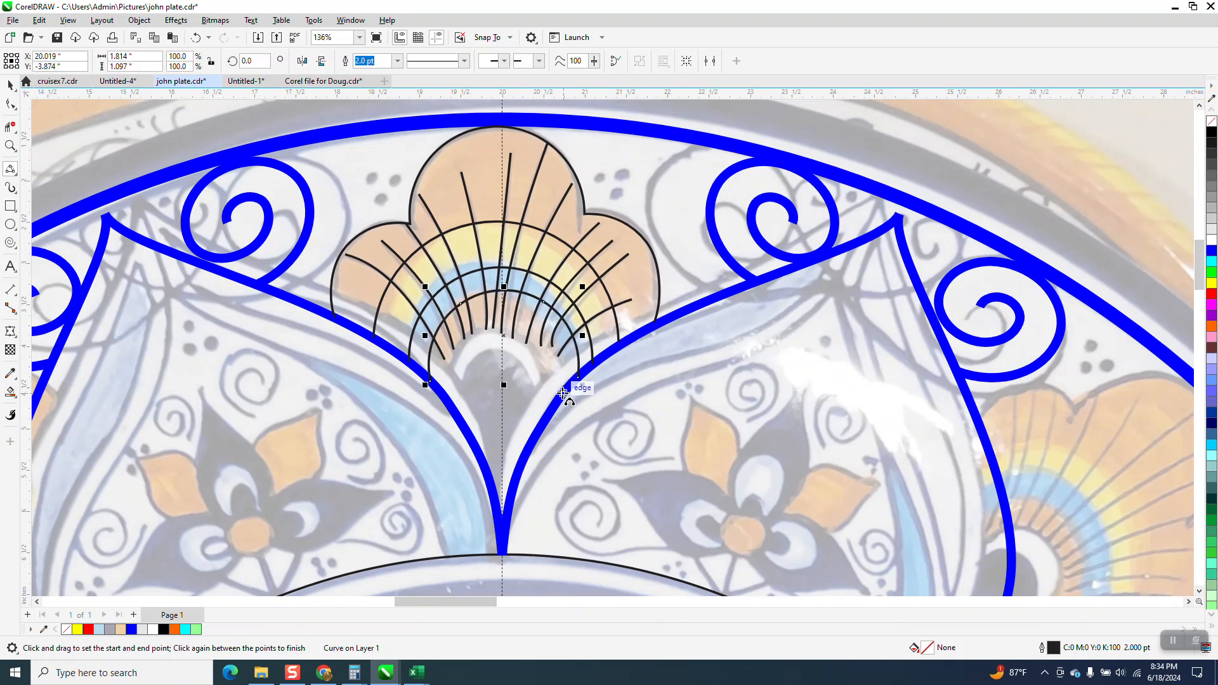
{"action": "left_click_drag", "start_coordinate": [562, 394], "coordinate": [445, 398]}
{"action": "left_click", "coordinate": [482, 329]}
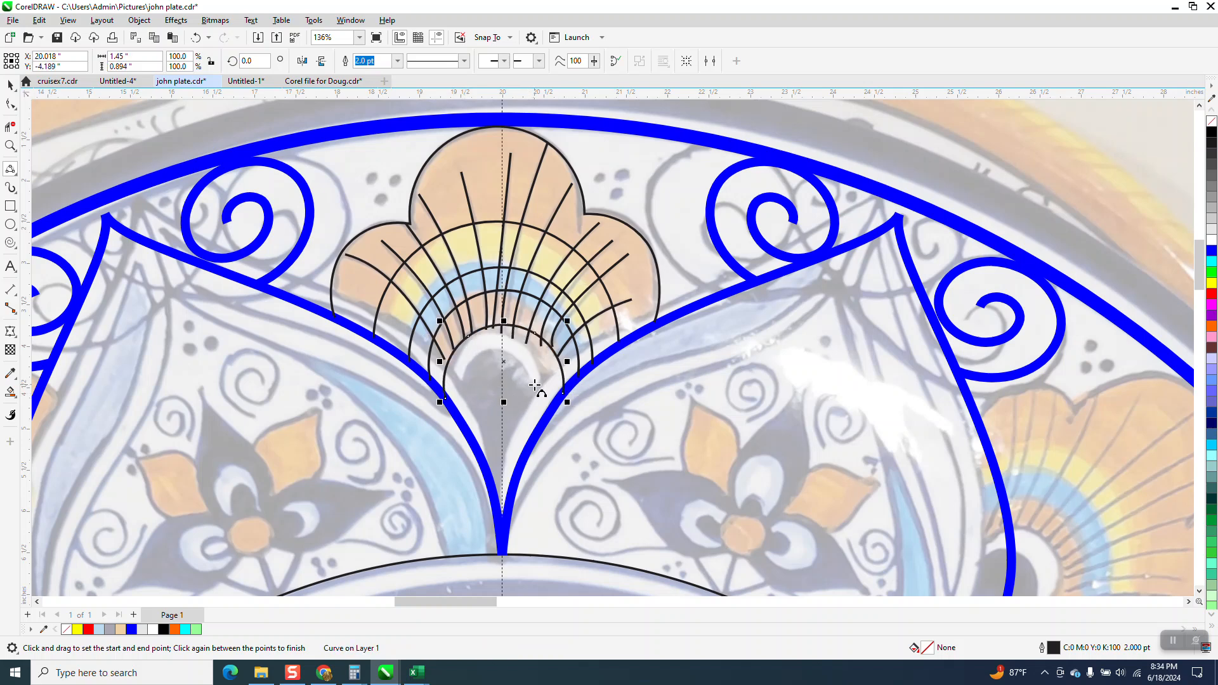
- Trace the white crescent at the fan's base as a closed shape of two 3-point curves, about 0.91 by 0.58 inches overall
{"action": "left_click_drag", "start_coordinate": [535, 385], "coordinate": [462, 380]}
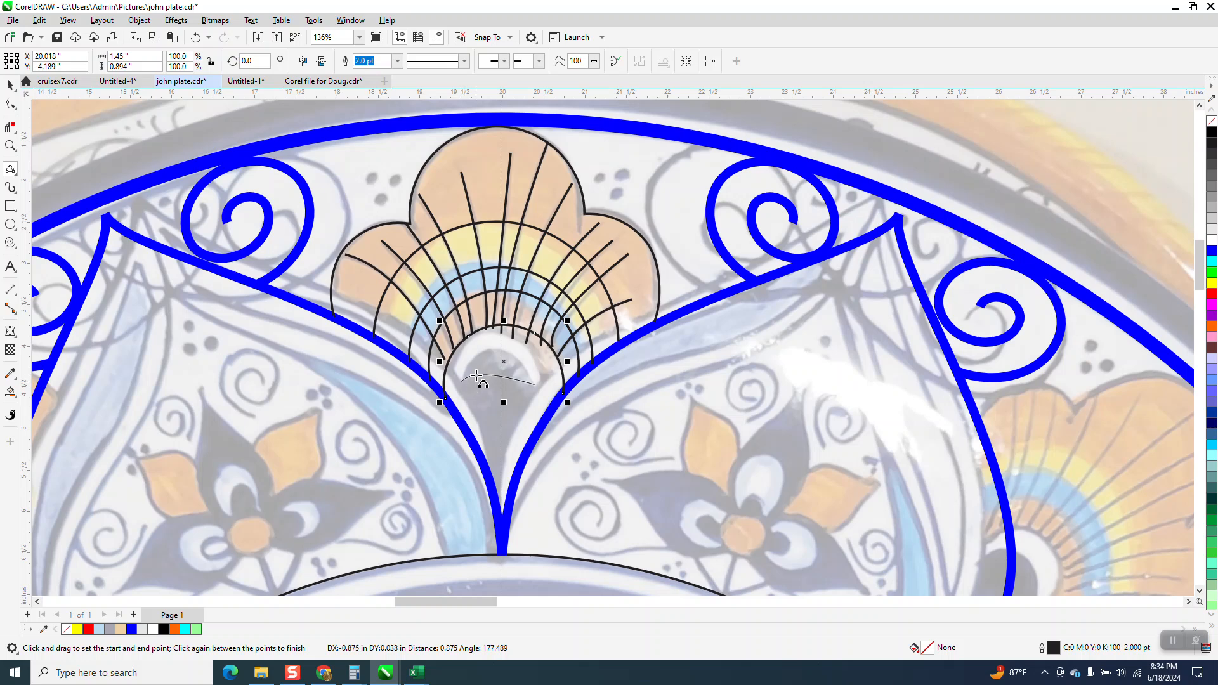
{"action": "left_click", "coordinate": [498, 348]}
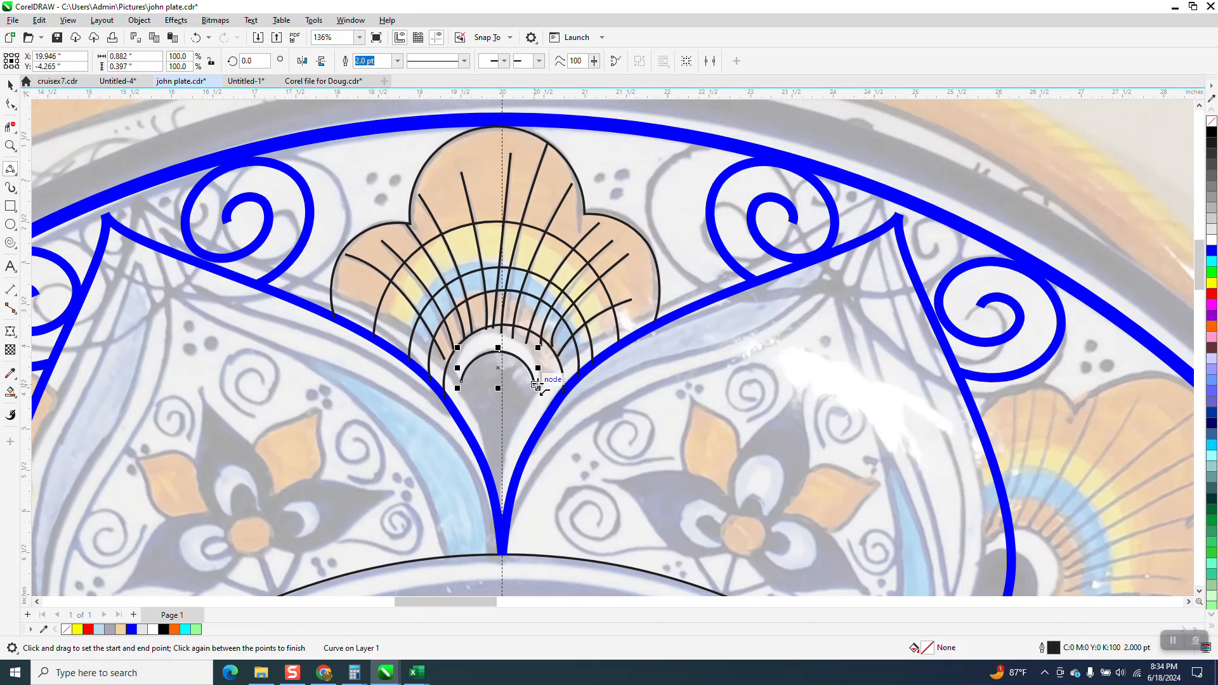
{"action": "left_click_drag", "start_coordinate": [534, 385], "coordinate": [461, 382]}
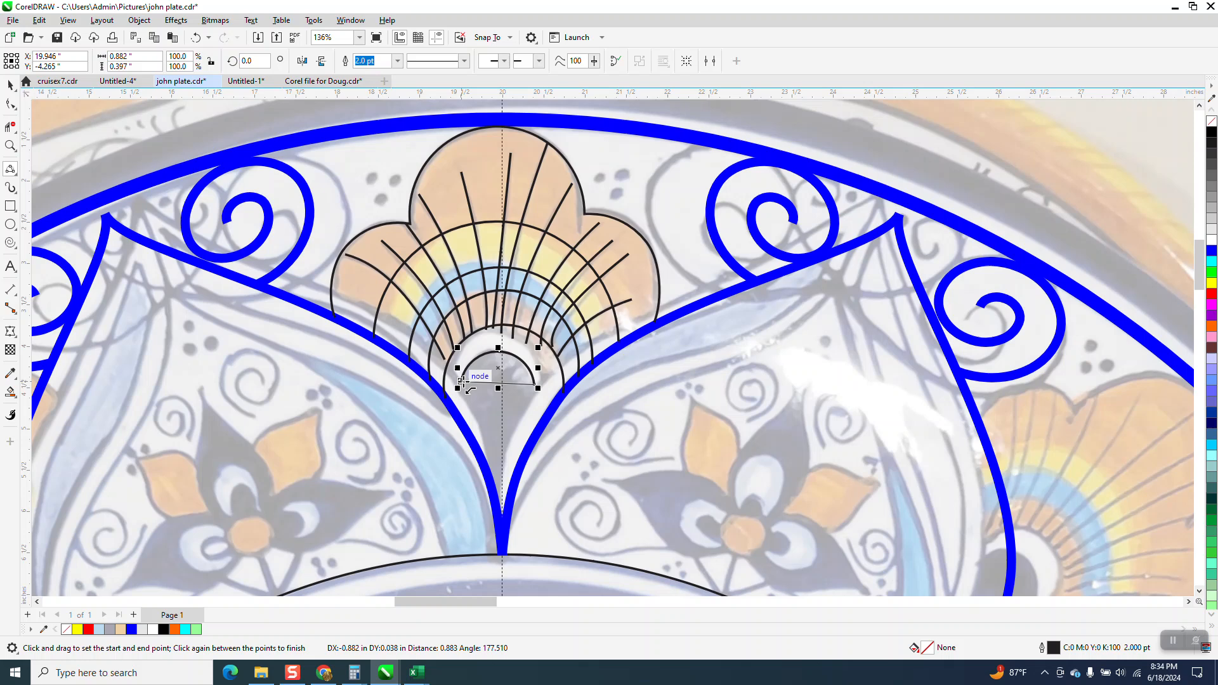
{"action": "left_click", "coordinate": [478, 343]}
{"action": "left_click", "coordinate": [492, 333]}
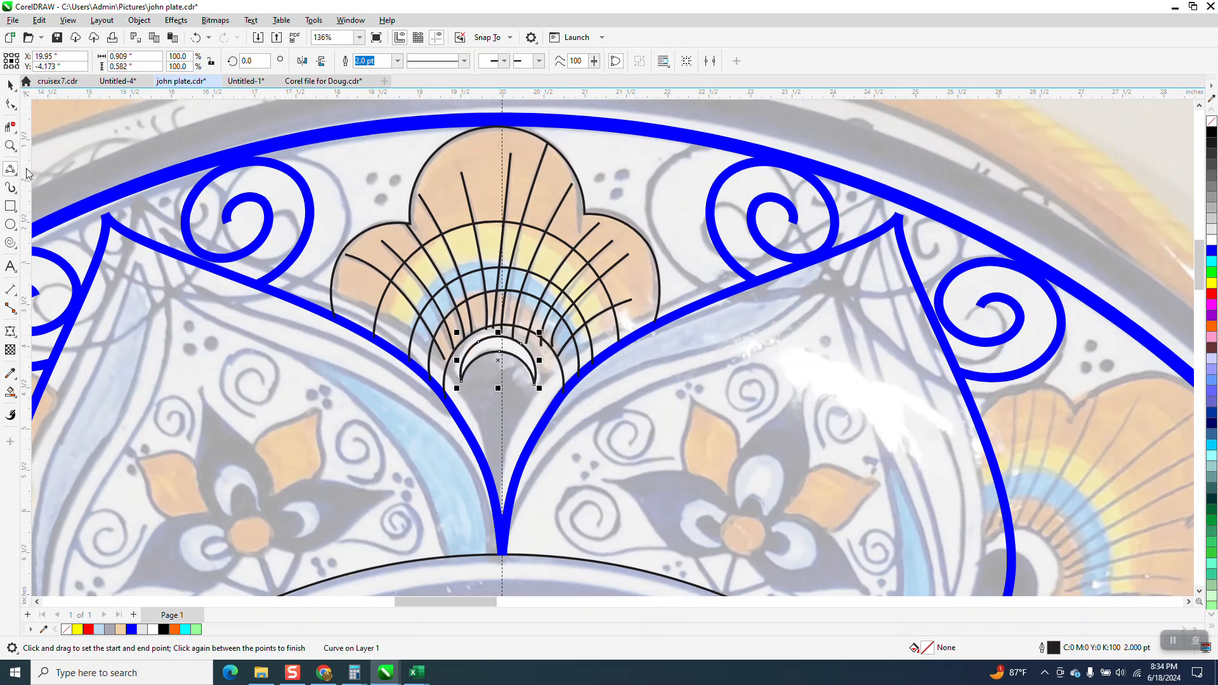
- Set the nudge distance to 2 inches and nudge three fan ribs right, from the one just right of centre outward
{"action": "left_click", "coordinate": [11, 84]}
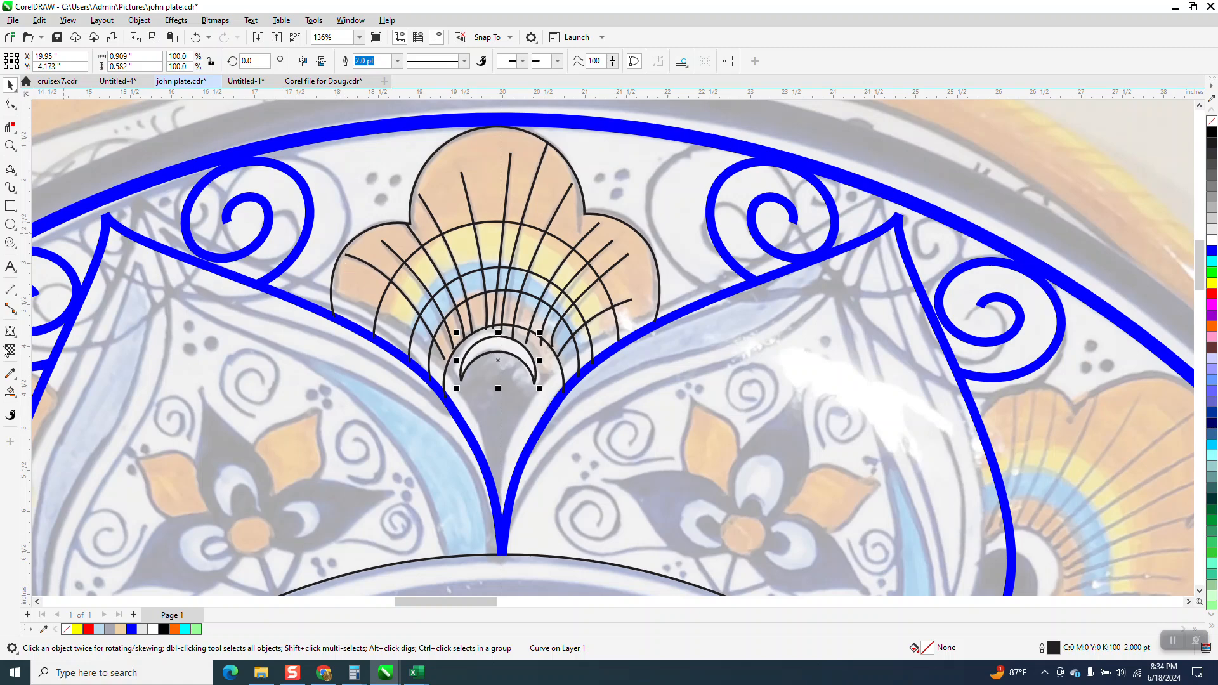
{"action": "scroll", "coordinate": [186, 479], "scroll_direction": "down", "scroll_amount": 1}
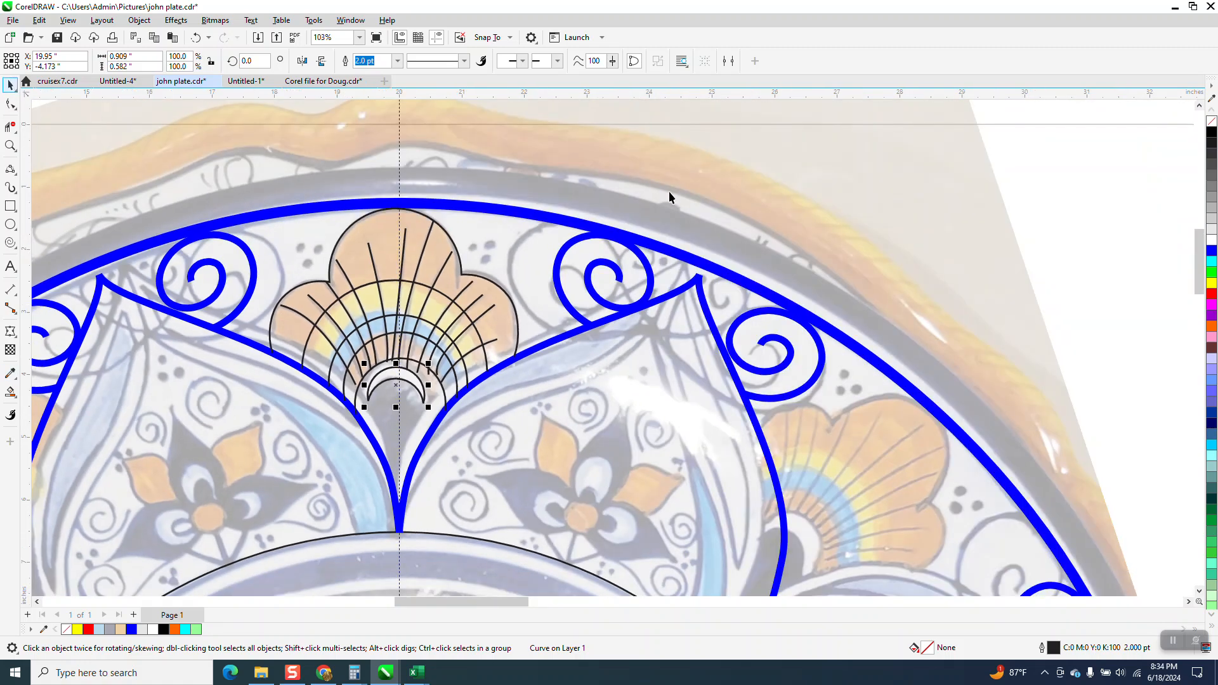
{"action": "left_click", "coordinate": [809, 159]}
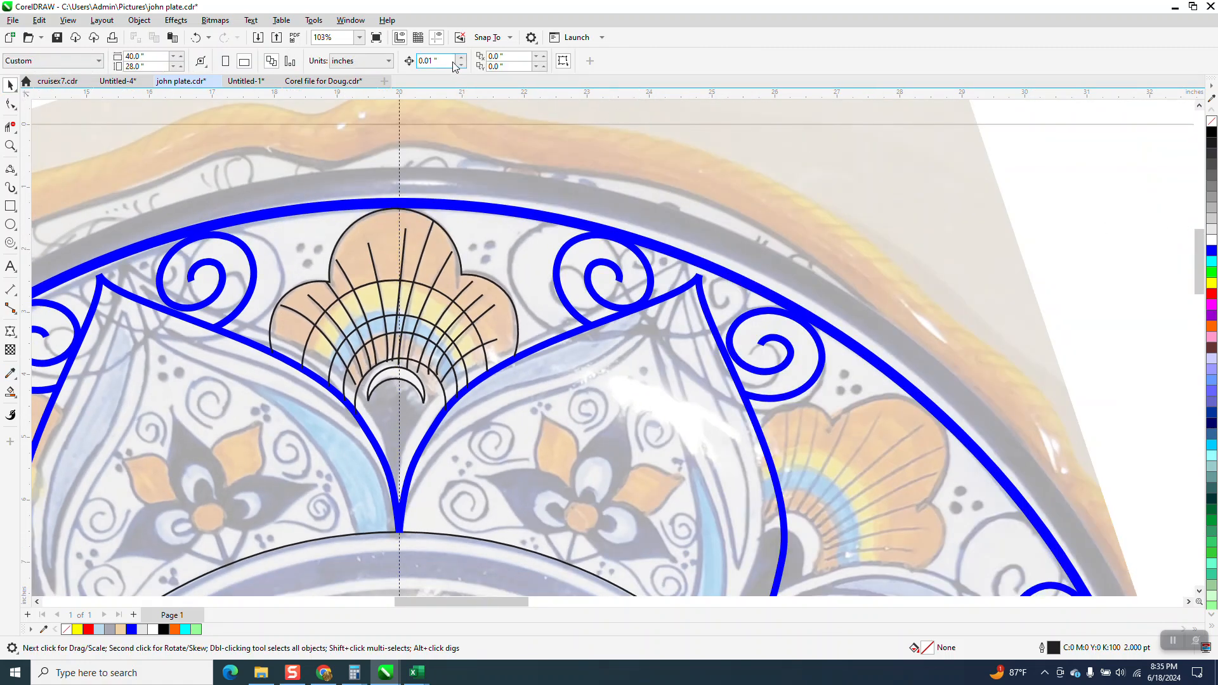
{"action": "type", "text": "2"}
{"action": "left_click", "coordinate": [433, 227]}
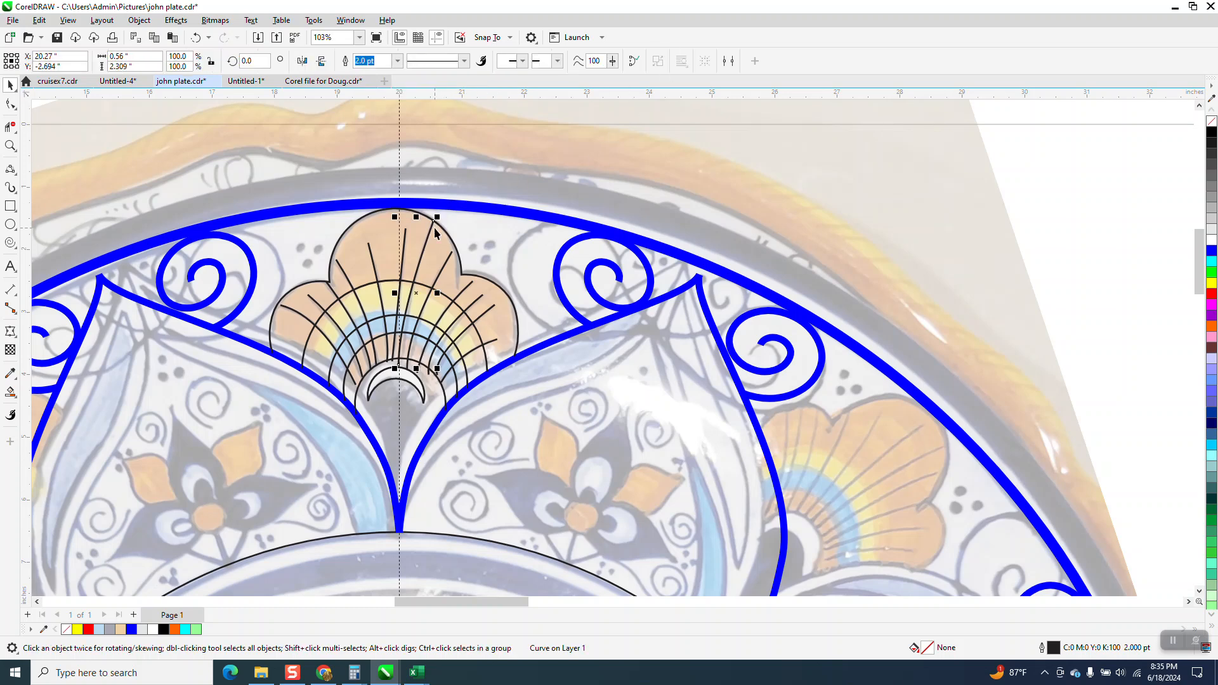
{"action": "key", "text": "Right"}
{"action": "left_click", "coordinate": [448, 261]}
{"action": "key", "text": "Right"}
{"action": "left_click", "coordinate": [473, 293]}
{"action": "key", "text": "Right"}
- Nudge the remaining three right-lobe ribs and the fan's central rib 2 inches to the right
{"action": "left_click", "coordinate": [486, 309]}
{"action": "key", "text": "Right"}
{"action": "left_click", "coordinate": [494, 310]}
{"action": "key", "text": "Right"}
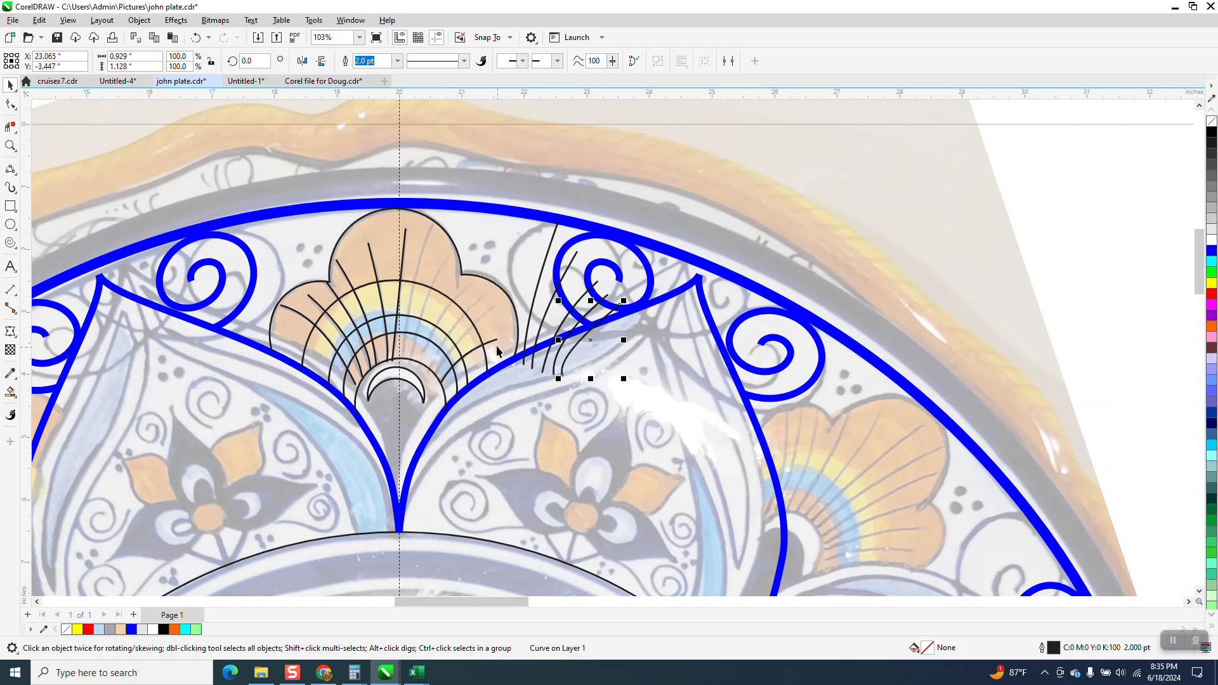
{"action": "left_click", "coordinate": [489, 336]}
{"action": "left_click", "coordinate": [495, 346]}
{"action": "key", "text": "Right"}
{"action": "left_click", "coordinate": [401, 296]}
{"action": "key", "text": "Right"}
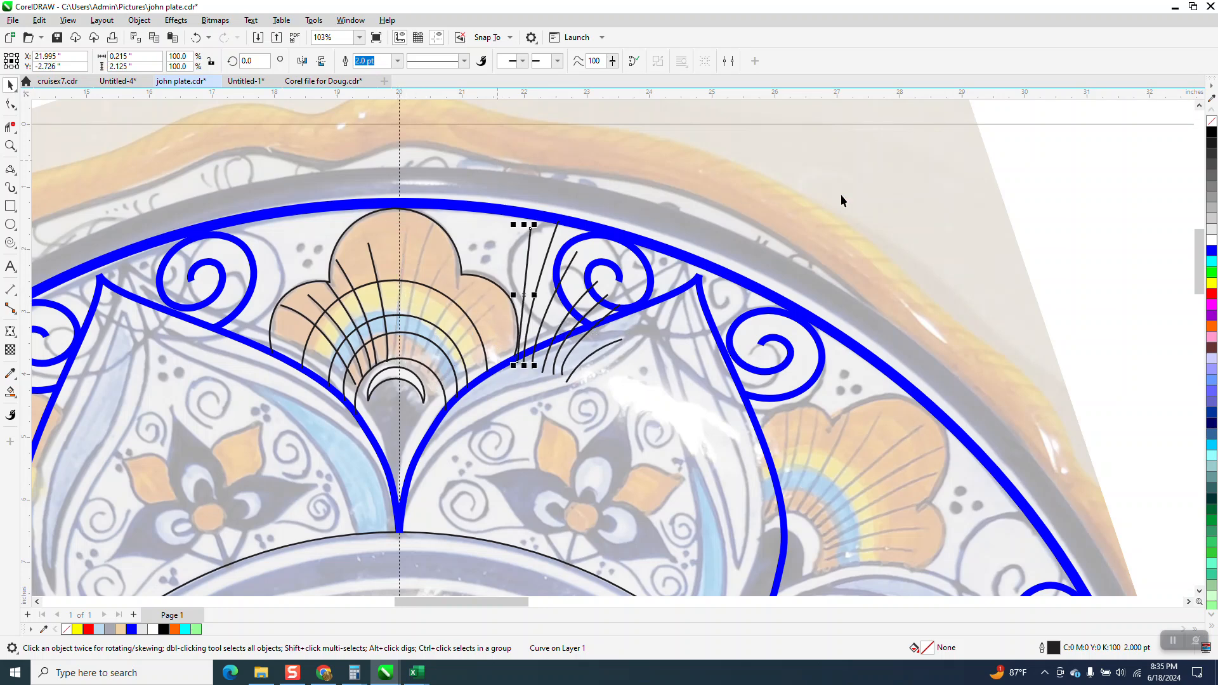
- Select the seven already moved fan ribs together and nudge them another 2 inches to the right
{"action": "left_click_drag", "start_coordinate": [1031, 164], "coordinate": [561, 398]}
{"action": "left_click_drag", "start_coordinate": [486, 419], "coordinate": [486, 419]}
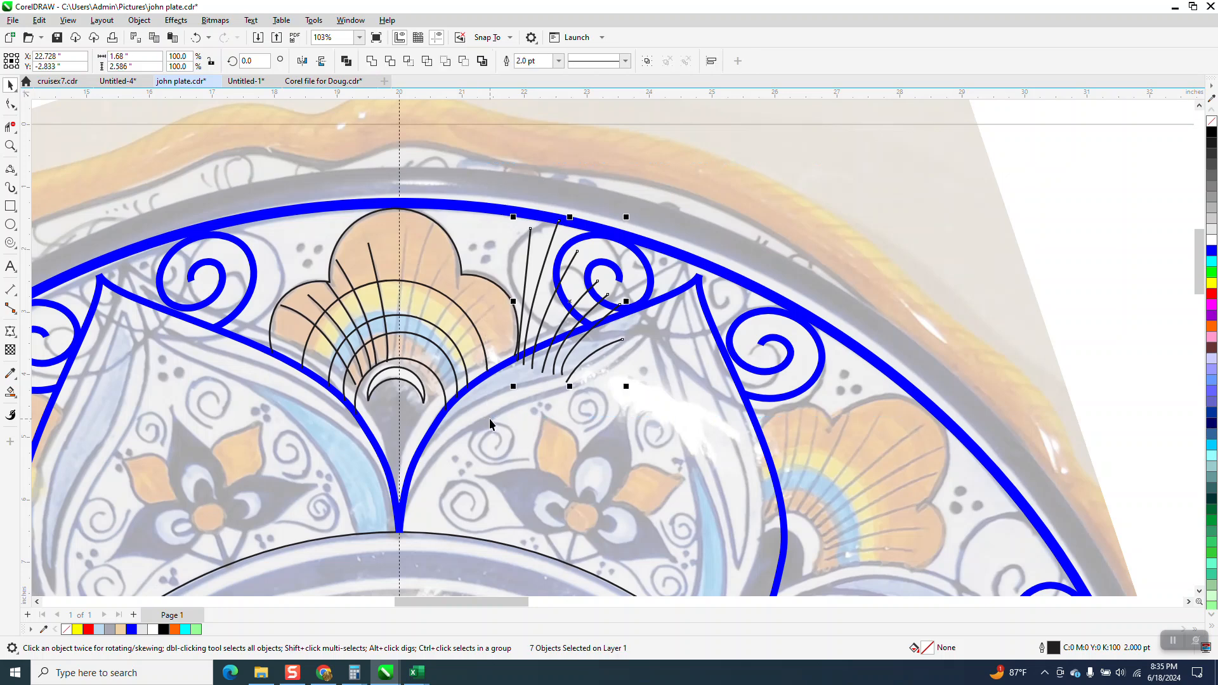
{"action": "key", "text": "Right"}
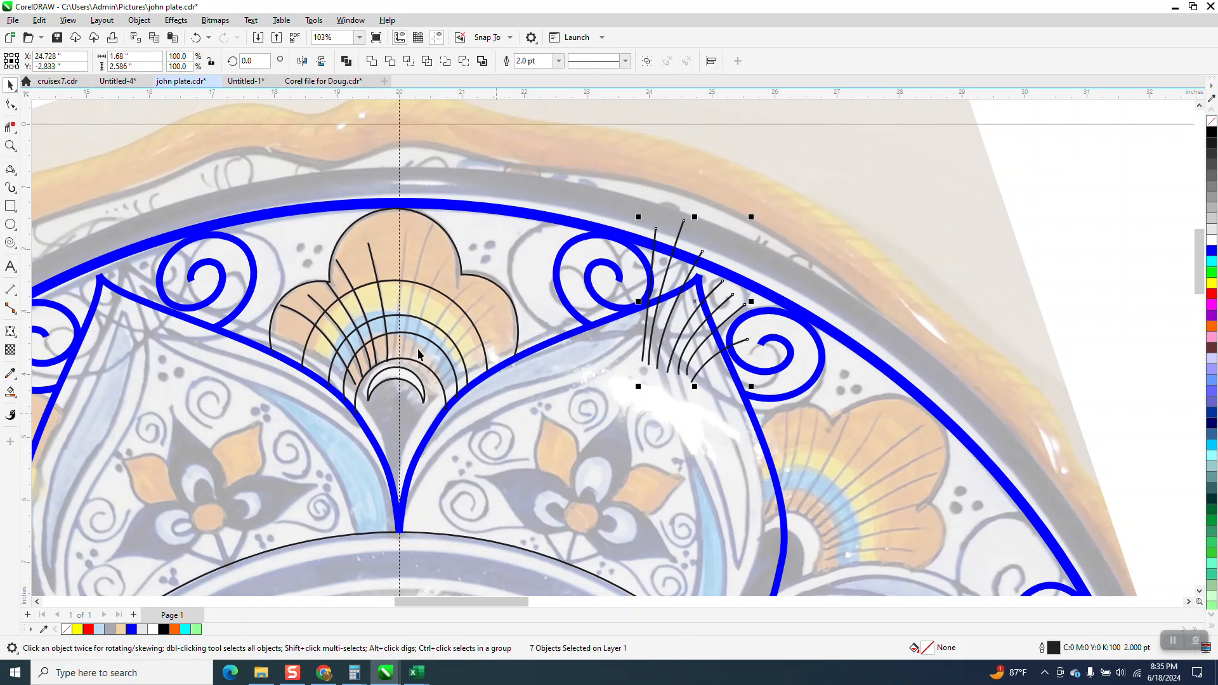
- Nudge each rib remaining in the fan's left half 4 inches to the right, clear of the fan
{"action": "left_click", "coordinate": [381, 309]}
{"action": "key", "text": "Tab"}
{"action": "key", "text": "Tab"}
{"action": "key", "text": "Tab"}
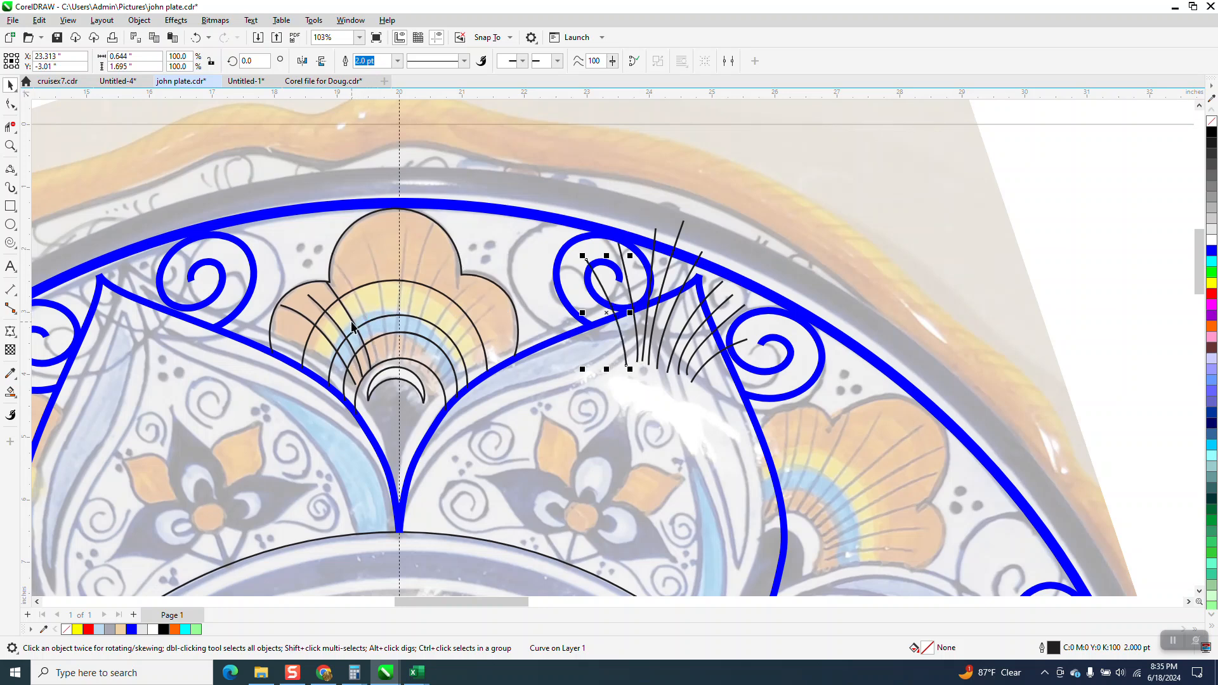
{"action": "key", "text": "Tab"}
{"action": "key", "text": "Tab"}
{"action": "key", "text": "Tab"}
{"action": "key", "text": "Tab"}
{"action": "key", "text": "Tab"}
{"action": "left_click", "coordinate": [322, 333]}
{"action": "key", "text": "Right"}
{"action": "key", "text": "Right"}
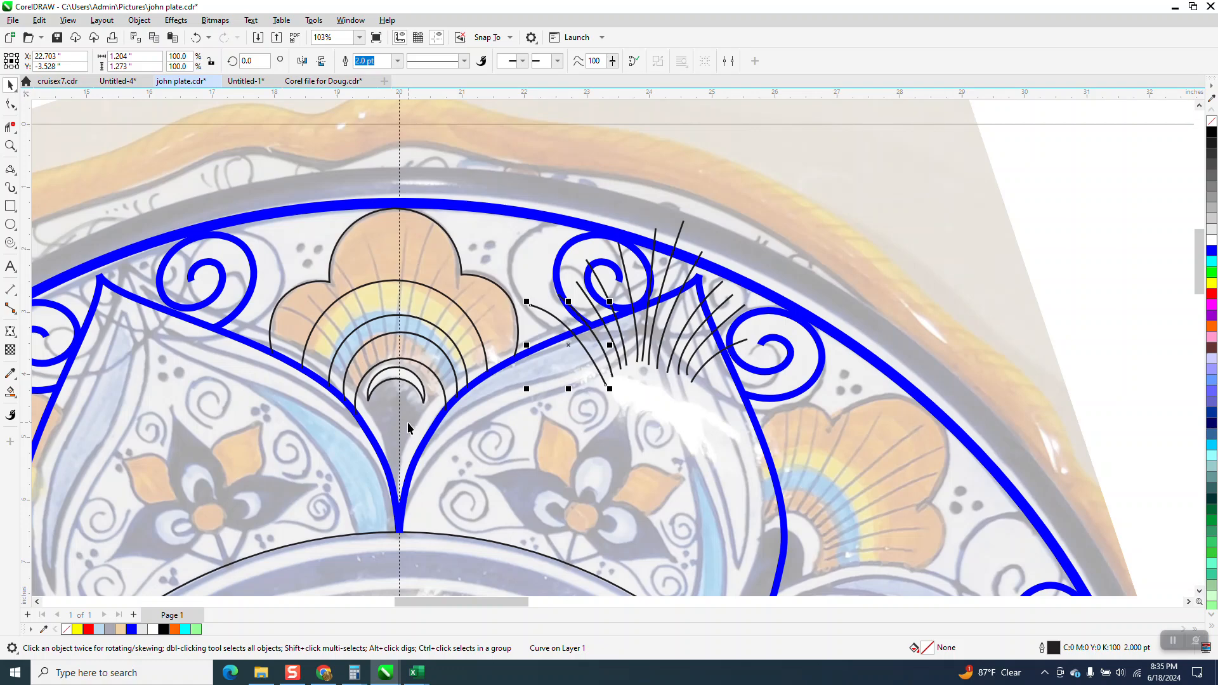
- Try Smart Fill in light green on the region at the fan's base, and undo the fill
{"action": "scroll", "coordinate": [407, 421], "scroll_direction": "down", "scroll_amount": 5}
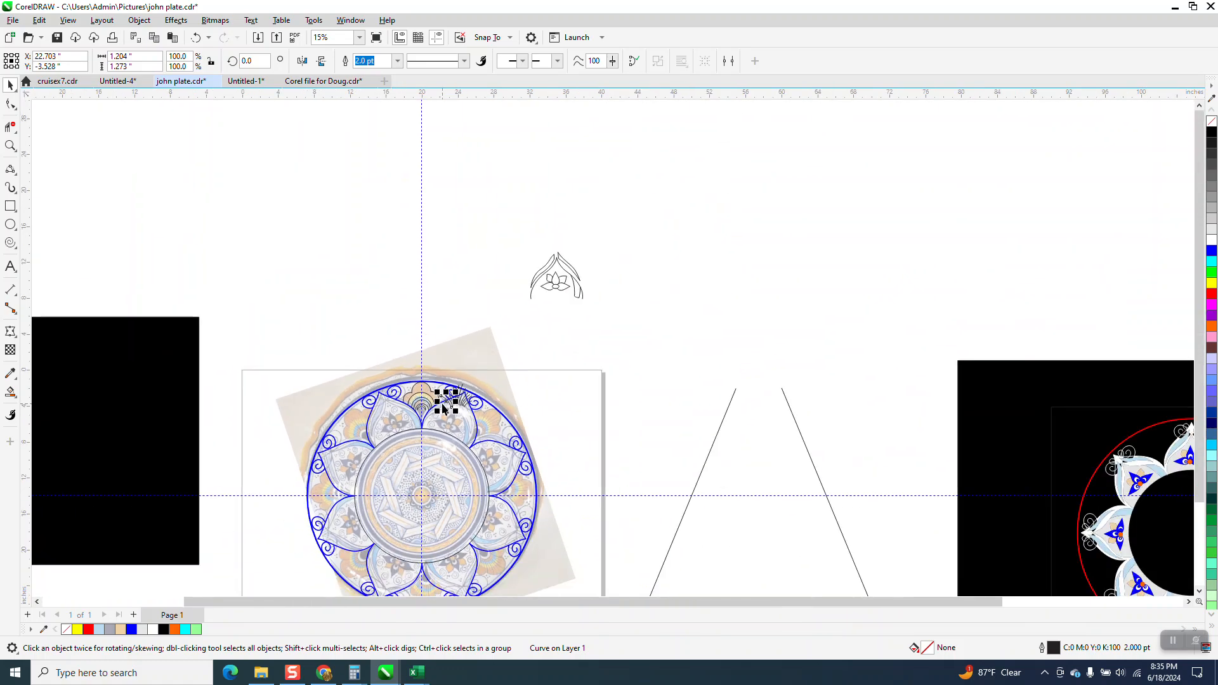
{"action": "scroll", "coordinate": [444, 408], "scroll_direction": "down", "scroll_amount": 1}
{"action": "scroll", "coordinate": [634, 415], "scroll_direction": "down", "scroll_amount": 3}
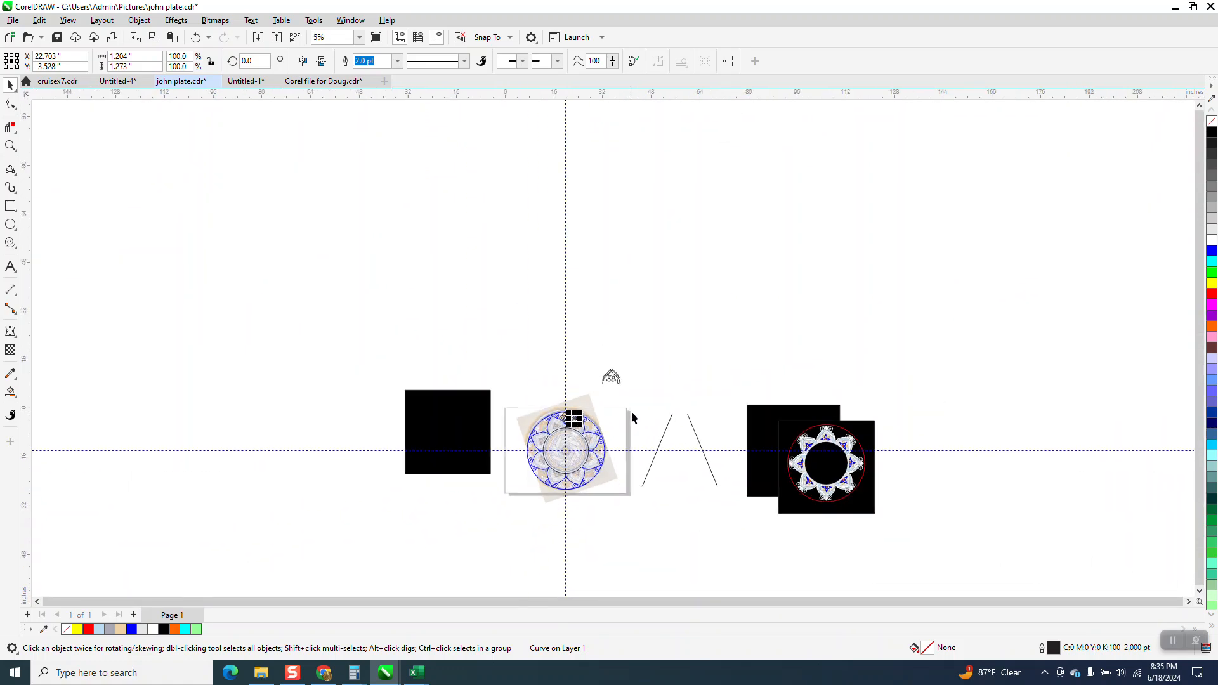
{"action": "left_click", "coordinate": [10, 145]}
{"action": "left_click_drag", "start_coordinate": [498, 368], "coordinate": [620, 479]}
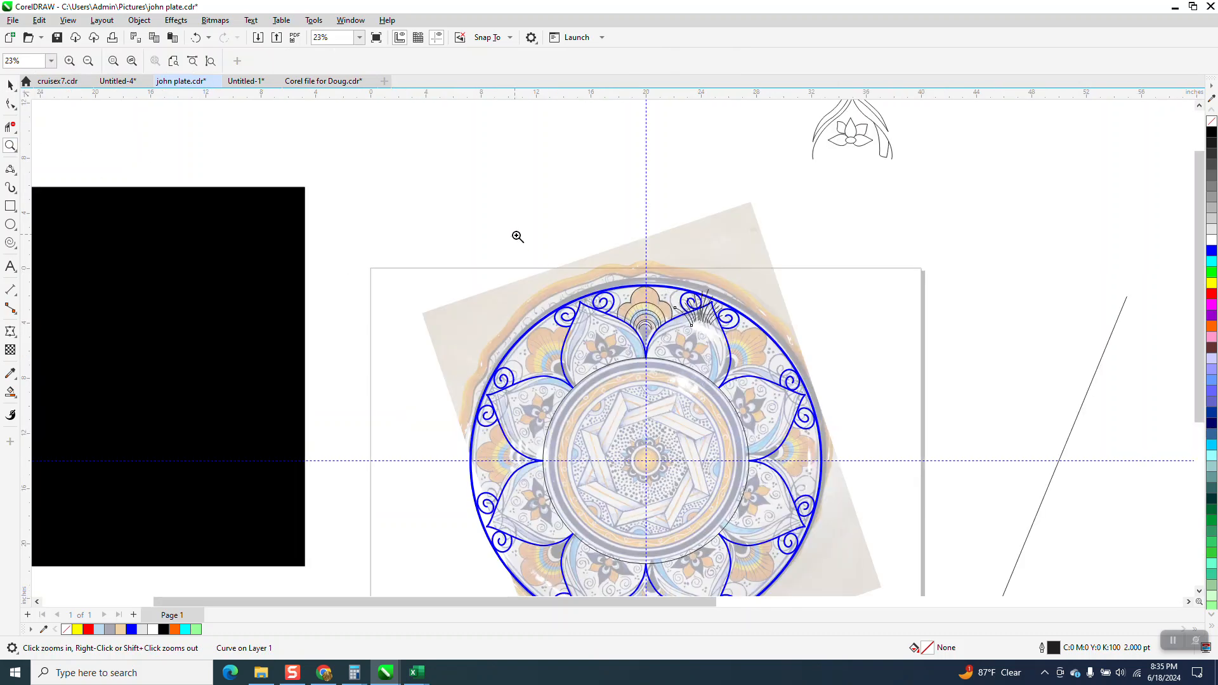
{"action": "left_click", "coordinate": [626, 350]}
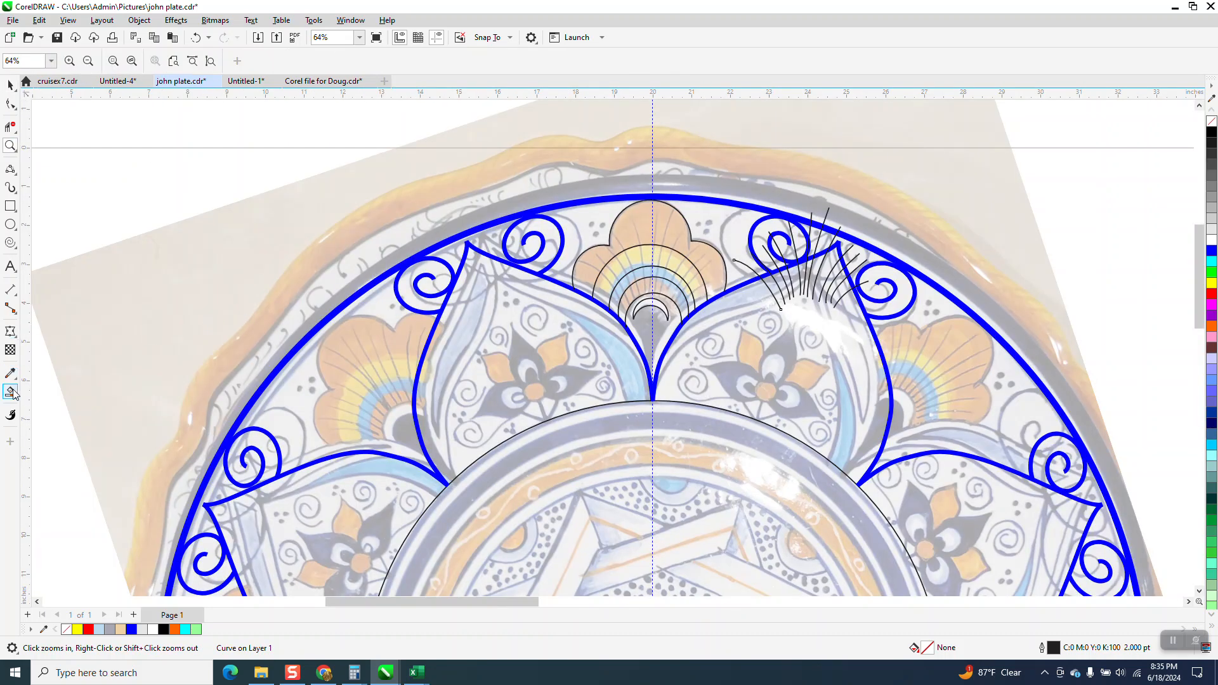
{"action": "left_click", "coordinate": [16, 397]}
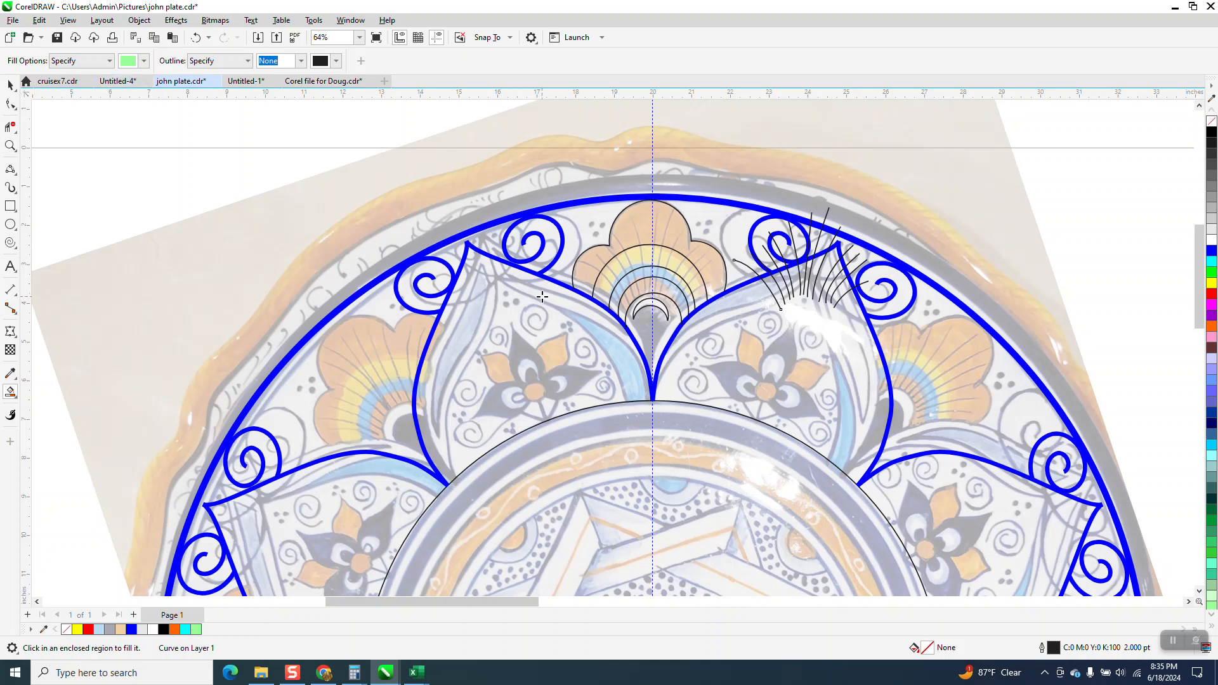
{"action": "left_click", "coordinate": [656, 333]}
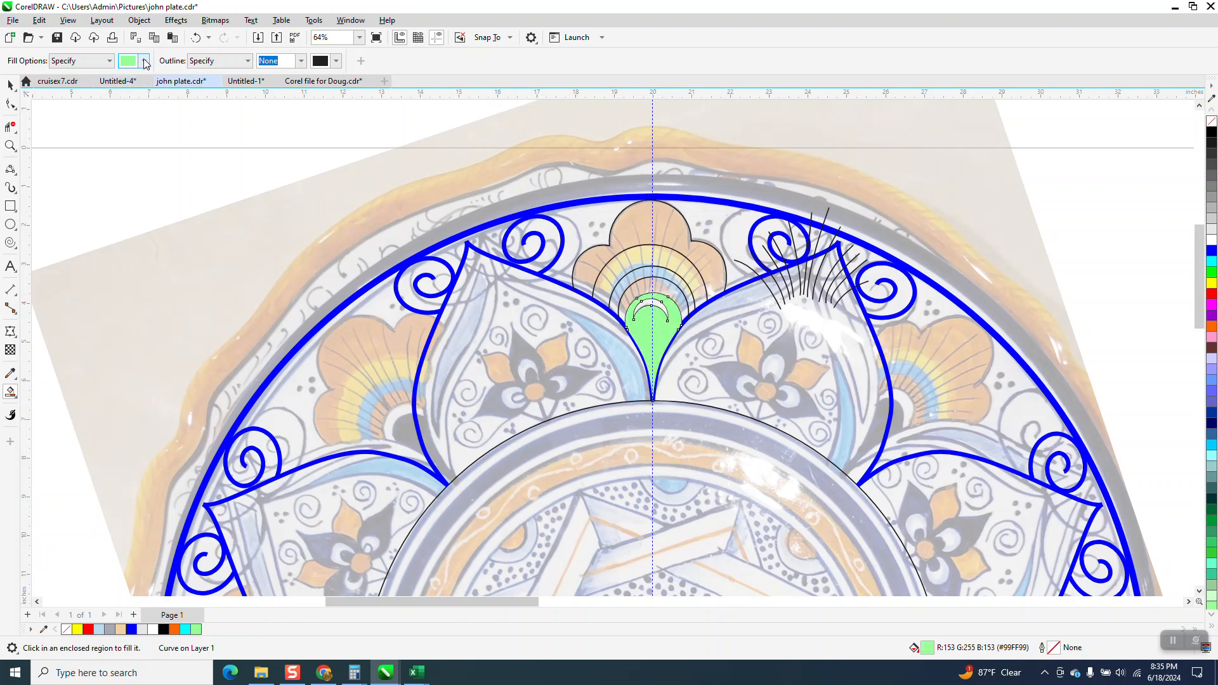
{"action": "left_click", "coordinate": [195, 37]}
- Set the Smart Fill colour to orange (#FF6600), try it on the fan's top region, and undo the fill
{"action": "left_click", "coordinate": [145, 61]}
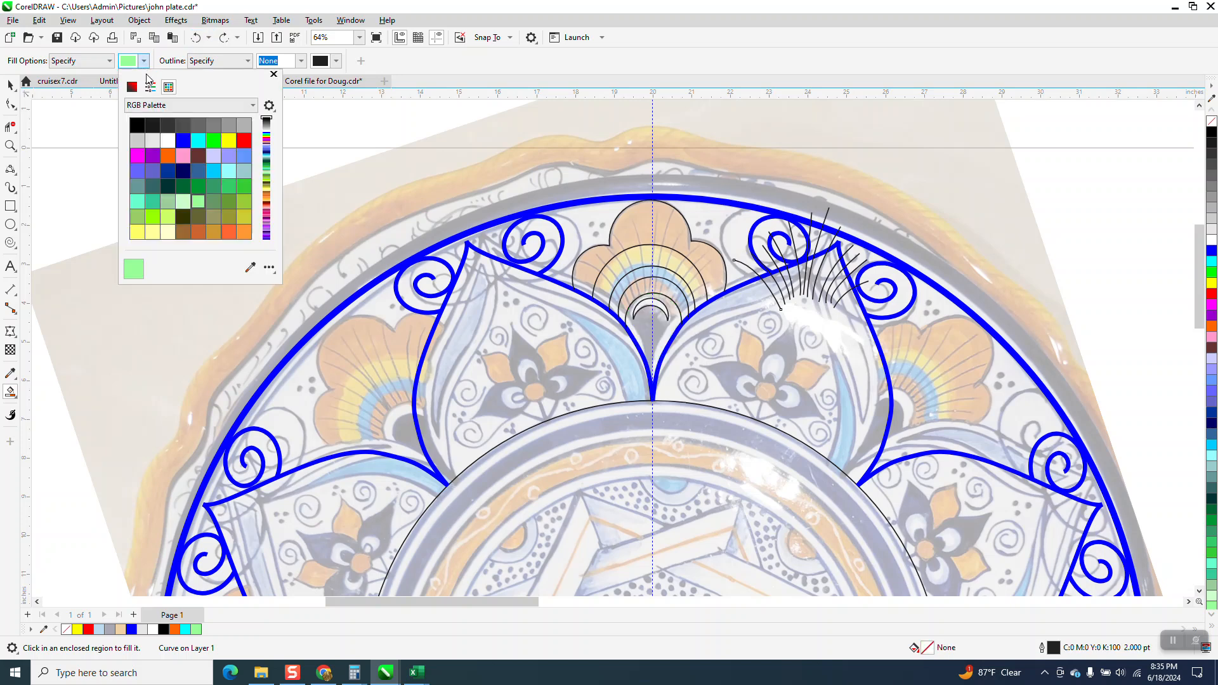
{"action": "left_click", "coordinate": [168, 156]}
{"action": "left_click", "coordinate": [652, 225]}
{"action": "left_click", "coordinate": [652, 223]}
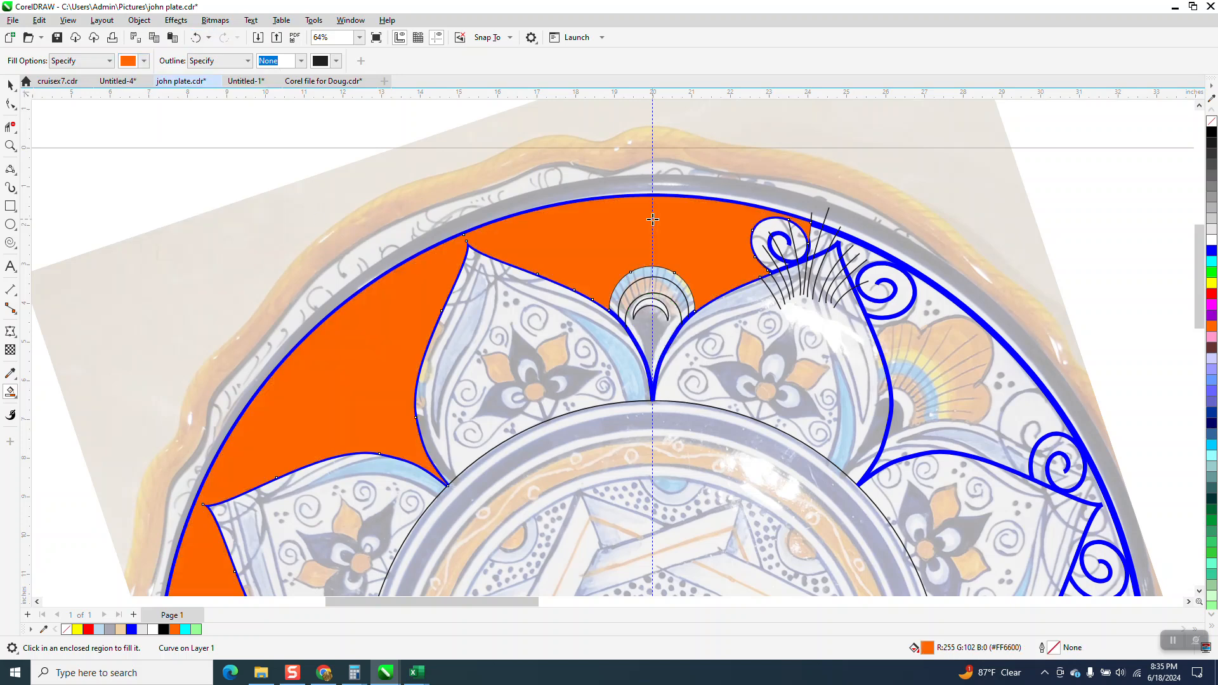
{"action": "left_click", "coordinate": [195, 37]}
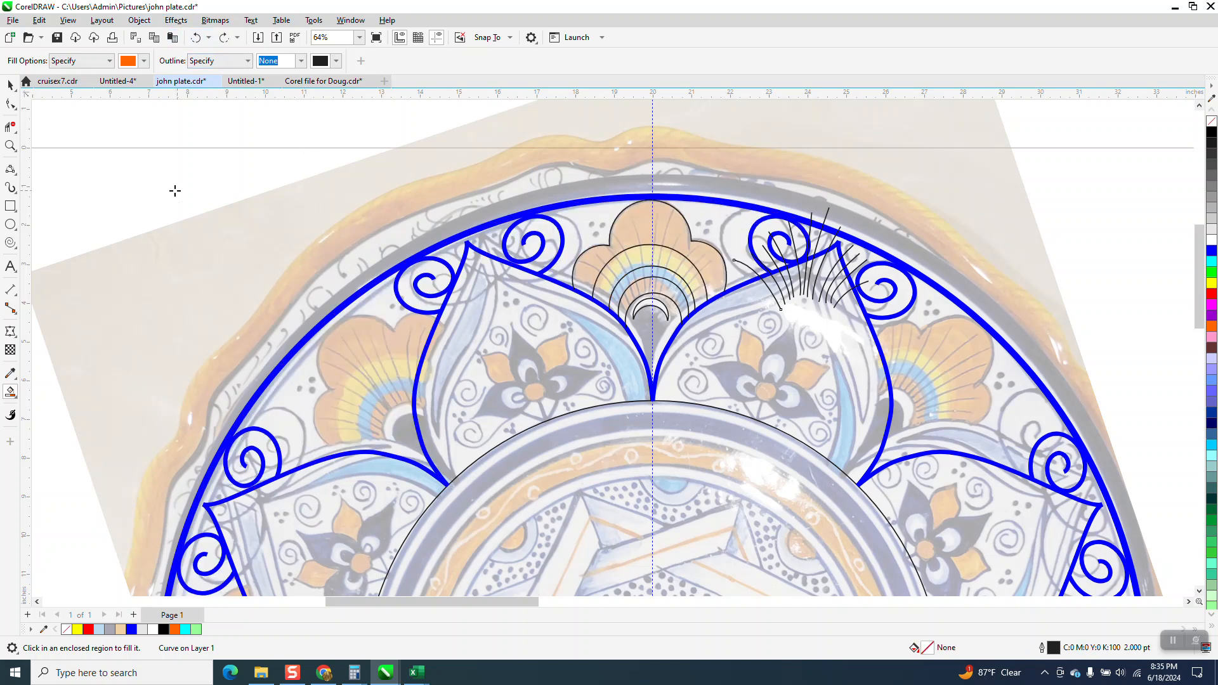
- Extend the fan outline's right end node deeper into the blue petal line to close the gap
{"action": "left_click", "coordinate": [10, 145]}
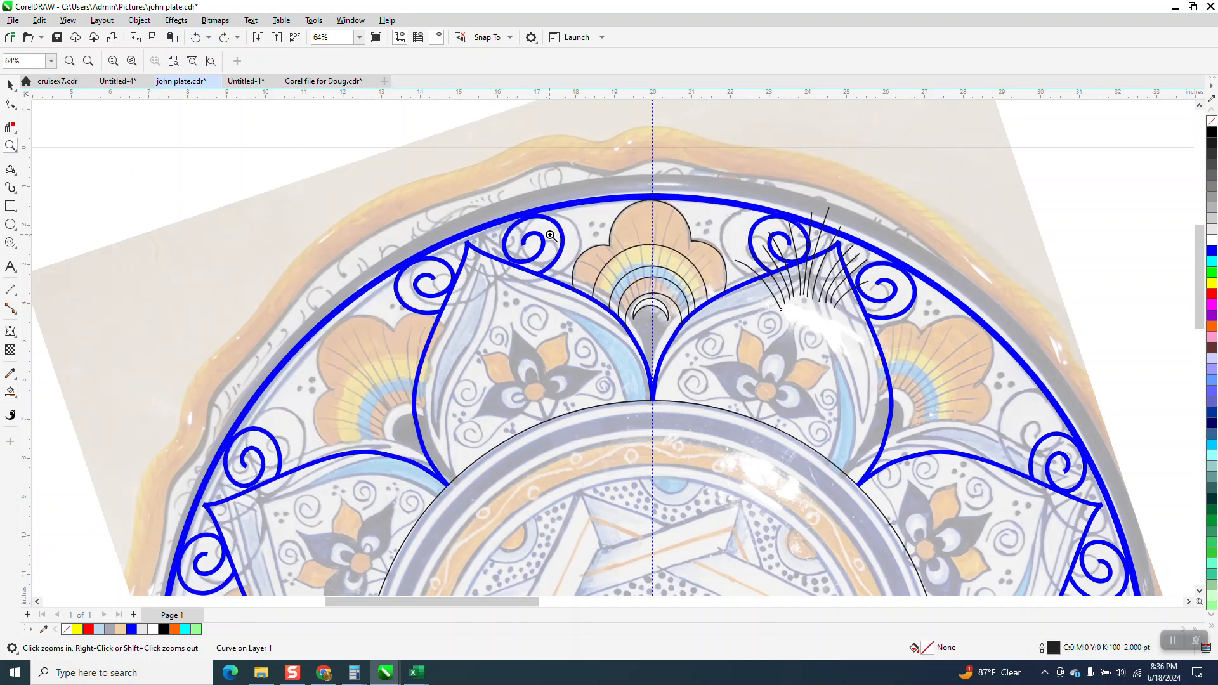
{"action": "left_click_drag", "start_coordinate": [626, 253], "coordinate": [622, 253]}
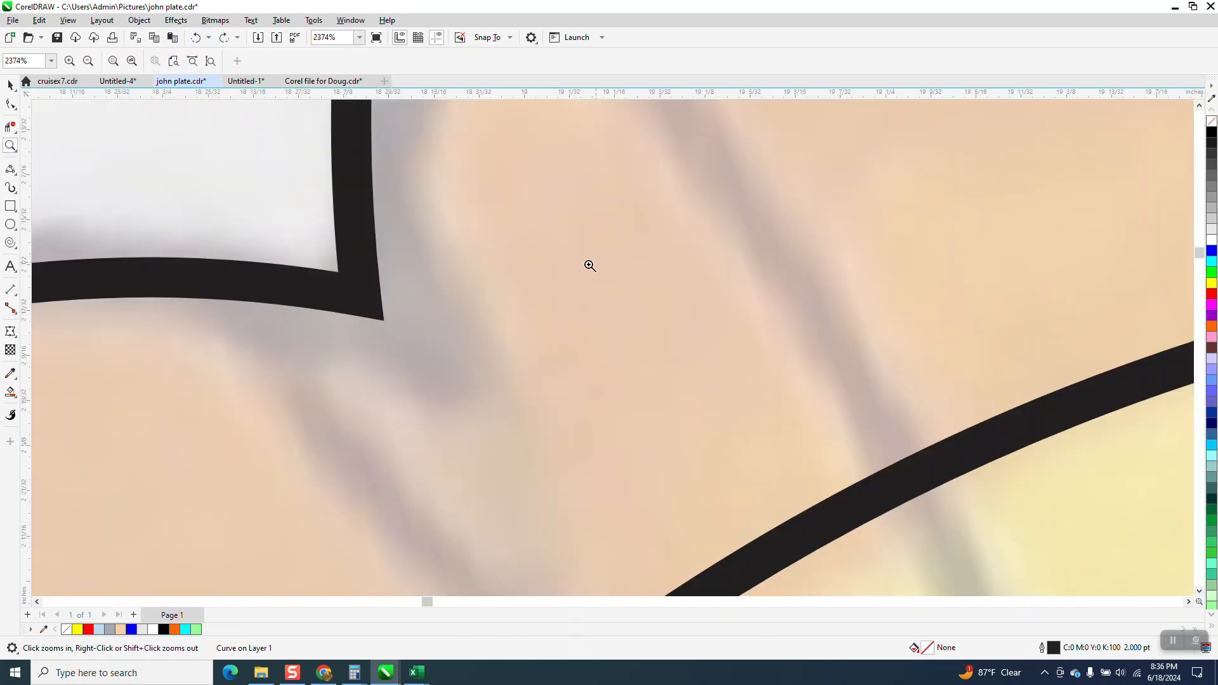
{"action": "scroll", "coordinate": [343, 250], "scroll_direction": "down", "scroll_amount": 3}
{"action": "left_click_drag", "start_coordinate": [760, 224], "coordinate": [810, 250]}
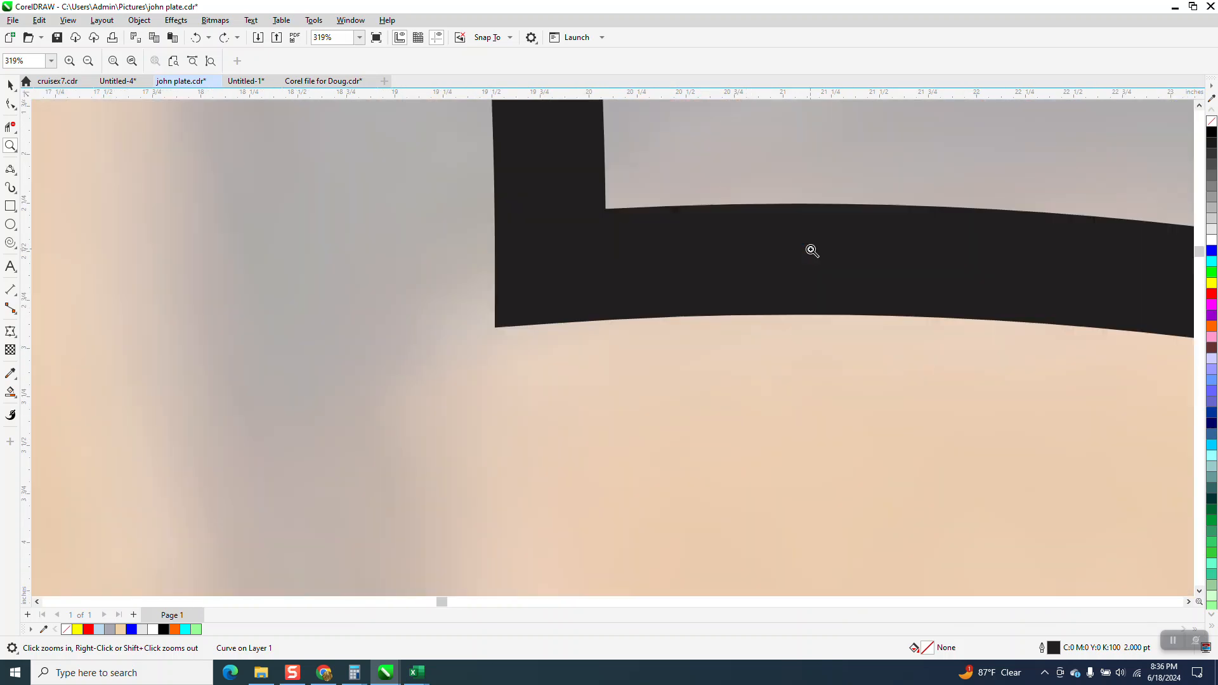
{"action": "scroll", "coordinate": [488, 232], "scroll_direction": "down", "scroll_amount": 3}
{"action": "scroll", "coordinate": [634, 242], "scroll_direction": "down", "scroll_amount": 3}
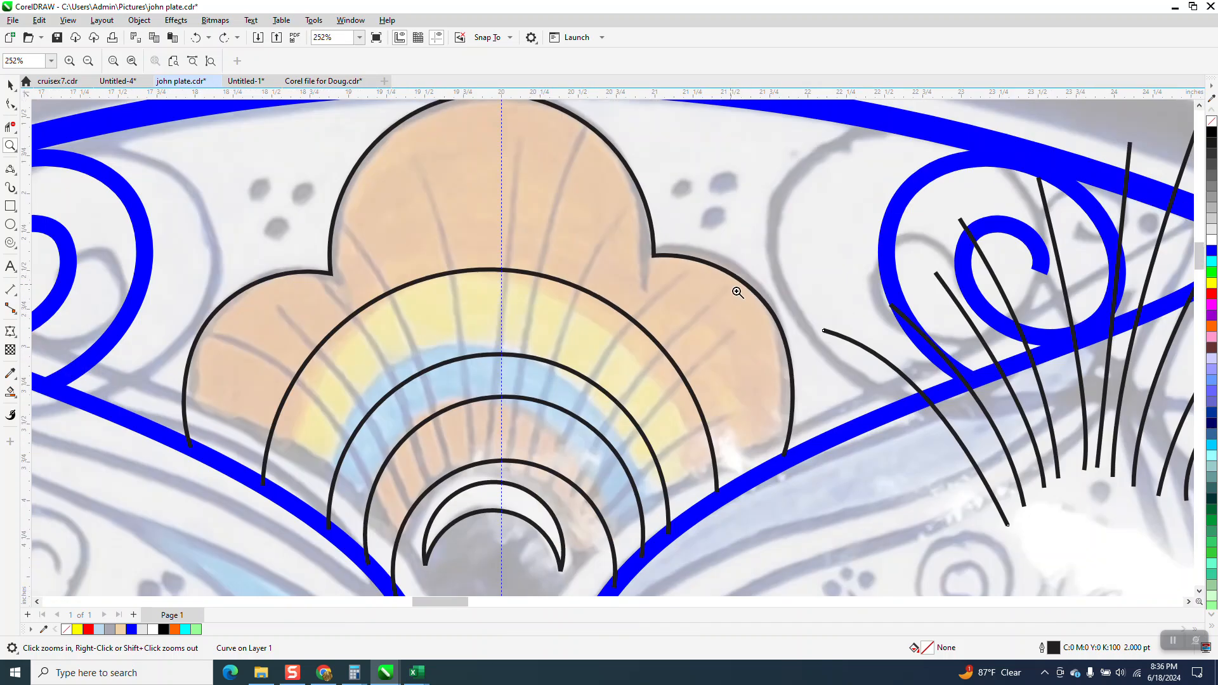
{"action": "left_click_drag", "start_coordinate": [766, 425], "coordinate": [843, 495]}
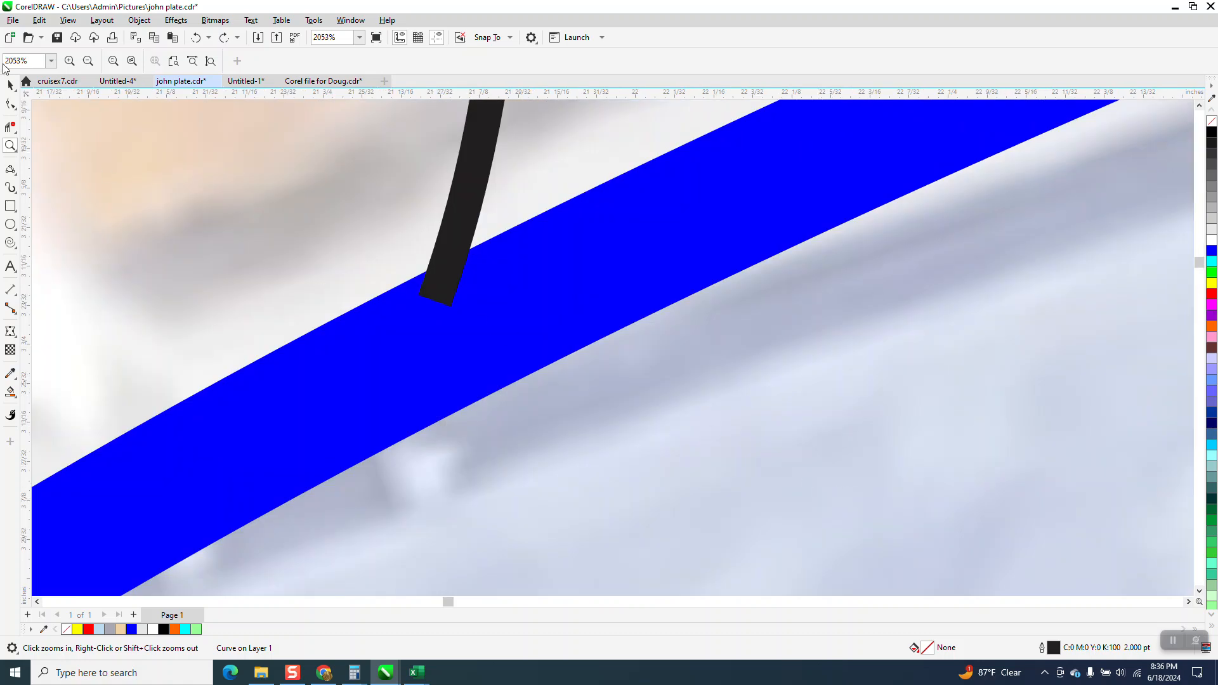
{"action": "key", "text": "F10"}
{"action": "left_click_drag", "start_coordinate": [447, 302], "coordinate": [434, 365]}
{"action": "scroll", "coordinate": [457, 317], "scroll_direction": "down", "scroll_amount": 5}
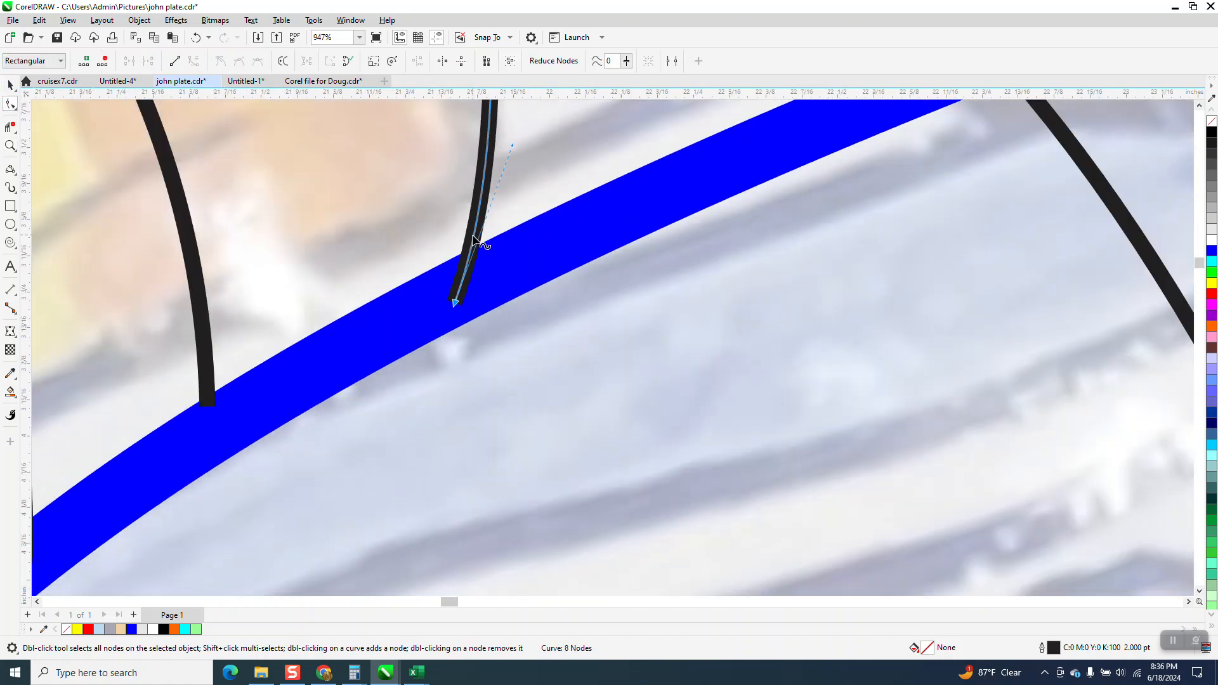
{"action": "scroll", "coordinate": [115, 271], "scroll_direction": "down", "scroll_amount": 4}
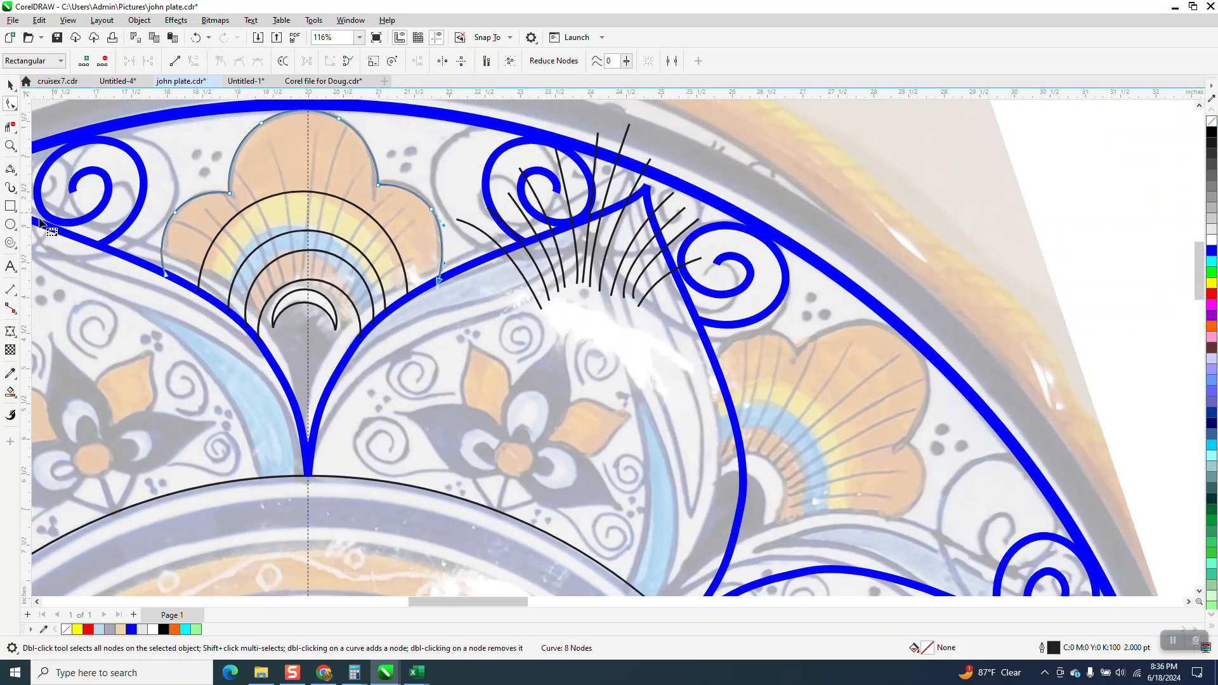
- Test the orange Smart Fill on the fan's top region again, and undo it
{"action": "left_click", "coordinate": [11, 392]}
{"action": "left_click", "coordinate": [307, 167]}
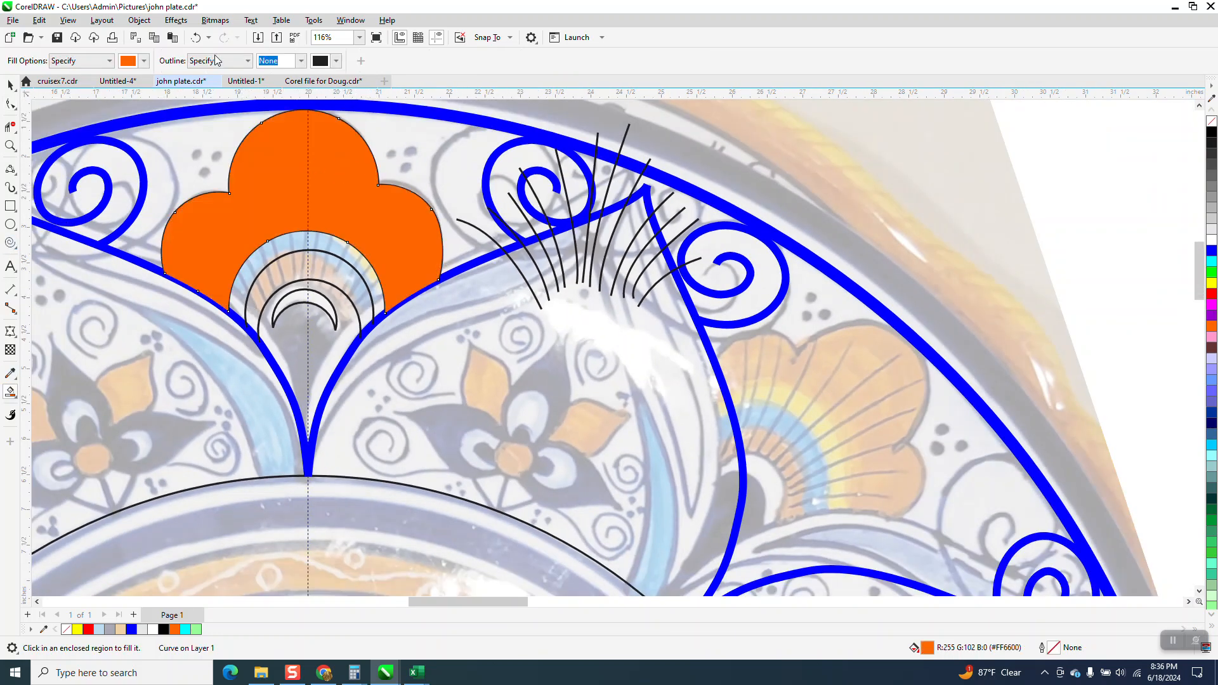
{"action": "left_click", "coordinate": [195, 37]}
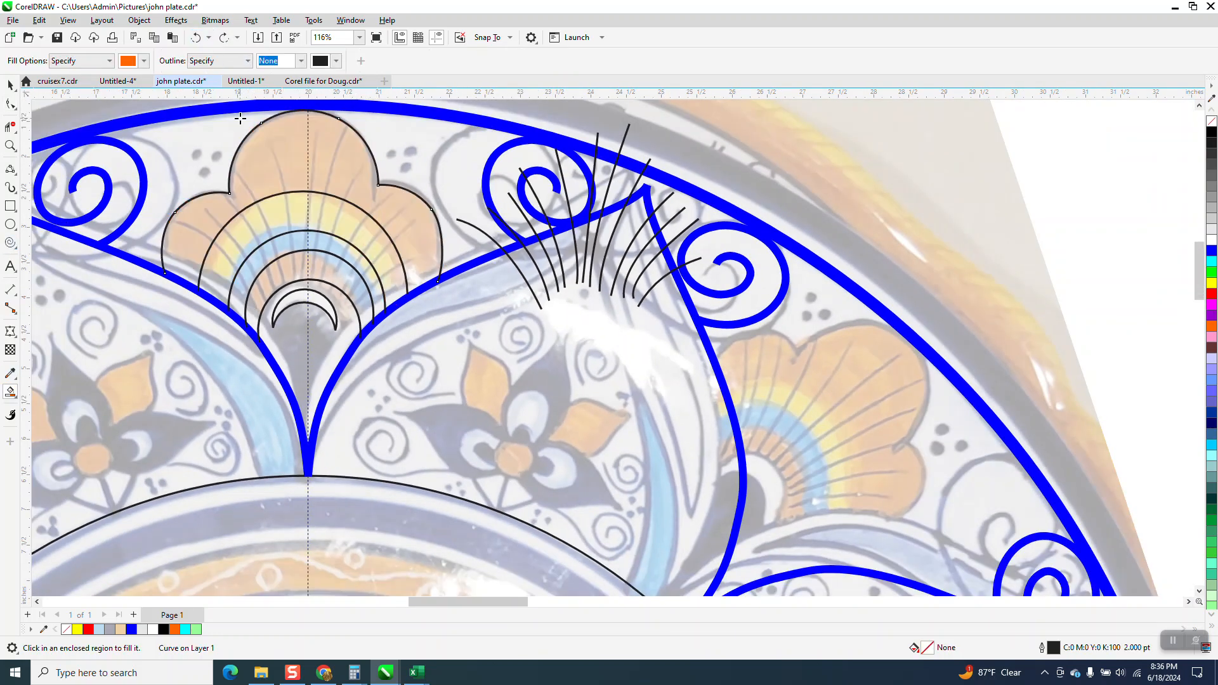
- Extend the right ends of the fan's four band curves further into the blue petal line
{"action": "left_click", "coordinate": [10, 146]}
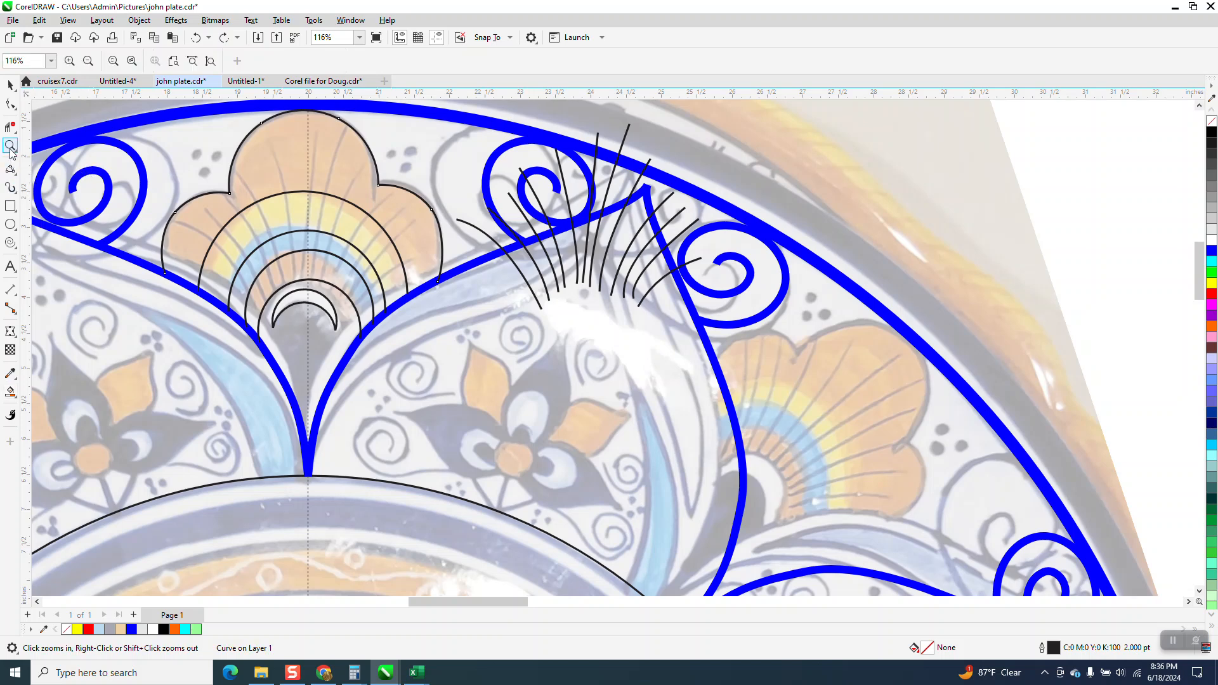
{"action": "left_click_drag", "start_coordinate": [381, 285], "coordinate": [476, 349]}
{"action": "left_click", "coordinate": [10, 104]}
{"action": "left_click", "coordinate": [493, 214]}
{"action": "left_click_drag", "start_coordinate": [492, 217], "coordinate": [493, 247]}
{"action": "left_click", "coordinate": [336, 348]}
{"action": "left_click_drag", "start_coordinate": [334, 348], "coordinate": [335, 366]}
{"action": "left_click", "coordinate": [253, 425]}
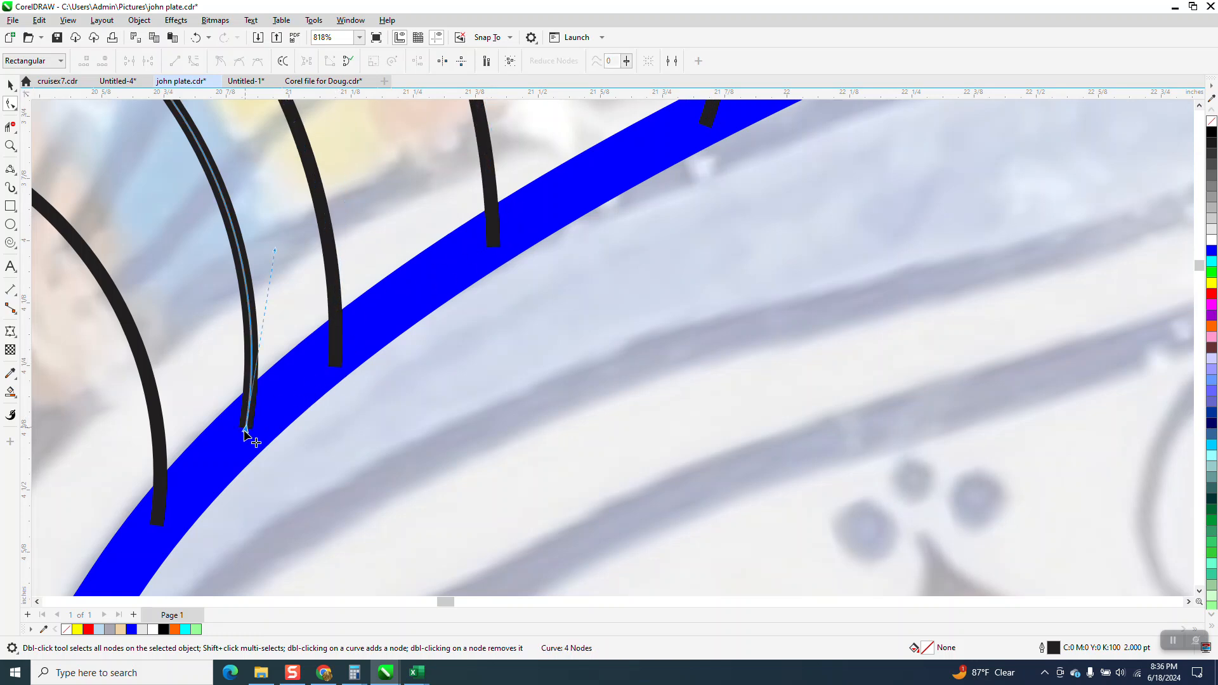
{"action": "left_click_drag", "start_coordinate": [247, 429], "coordinate": [246, 448]}
{"action": "left_click", "coordinate": [159, 530]}
{"action": "left_click_drag", "start_coordinate": [156, 527], "coordinate": [156, 546]}
{"action": "scroll", "coordinate": [450, 219], "scroll_direction": "down", "scroll_amount": 3}
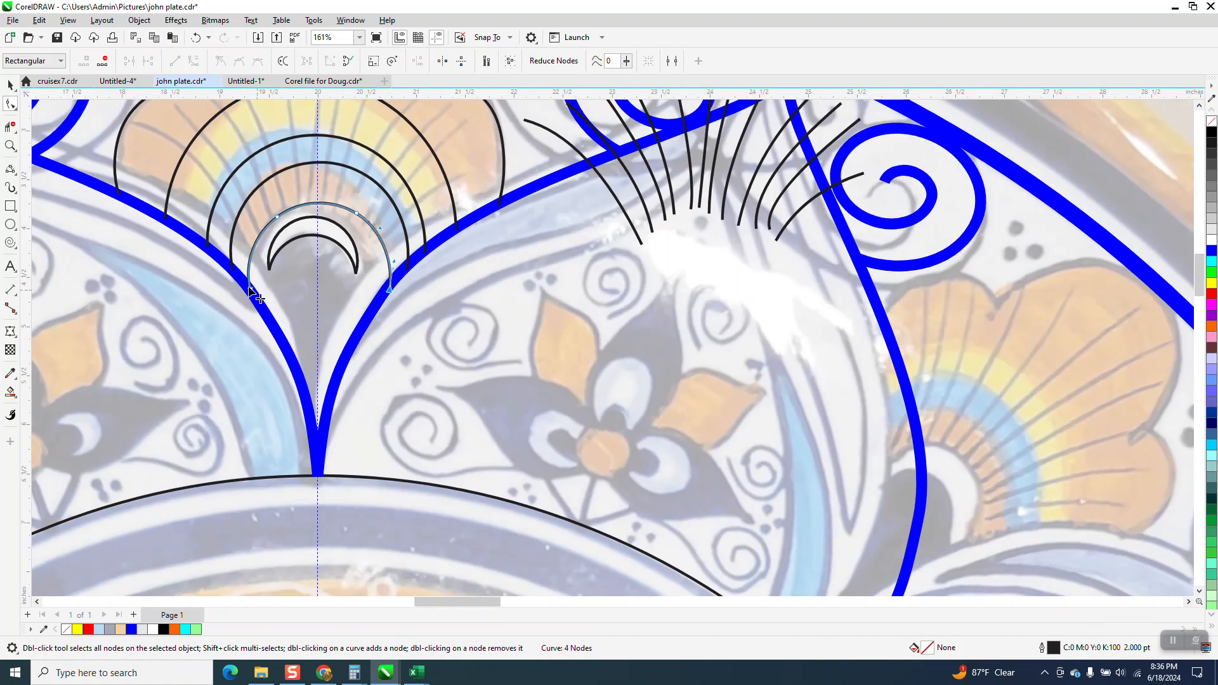
- Extend the left ends of the yellow band's two edge curves and of the fan outline into the blue petal line
{"action": "left_click", "coordinate": [10, 146]}
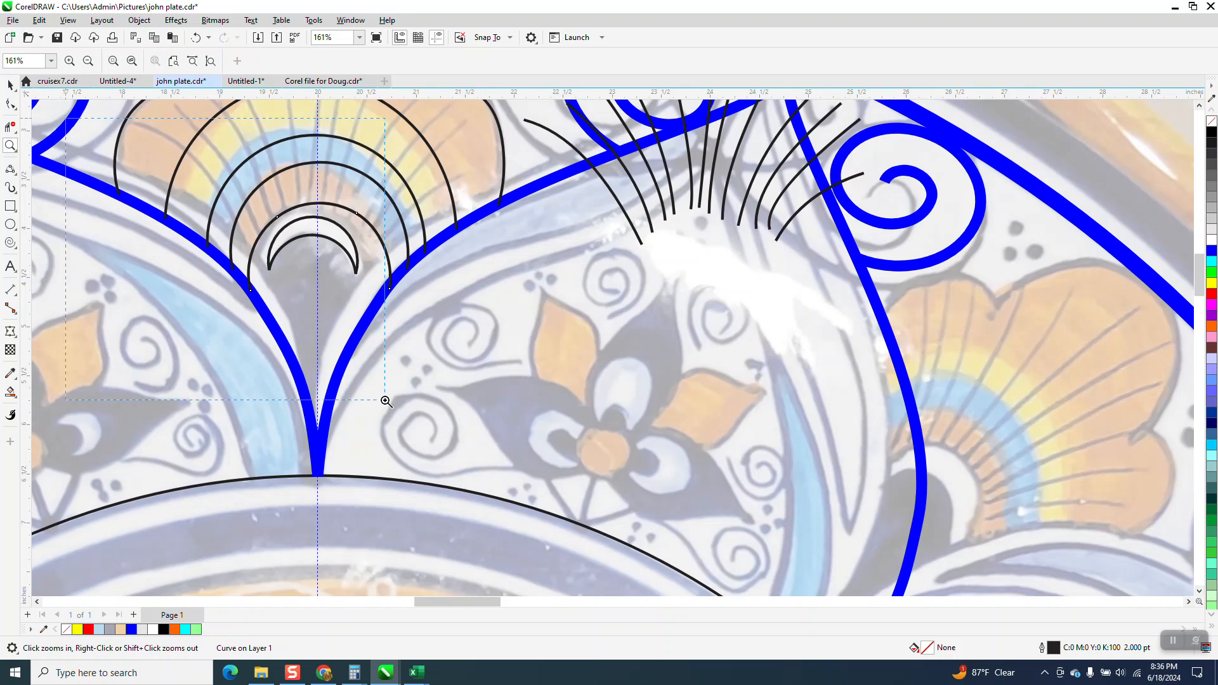
{"action": "left_click_drag", "start_coordinate": [386, 403], "coordinate": [63, 125]}
{"action": "left_click", "coordinate": [11, 105]}
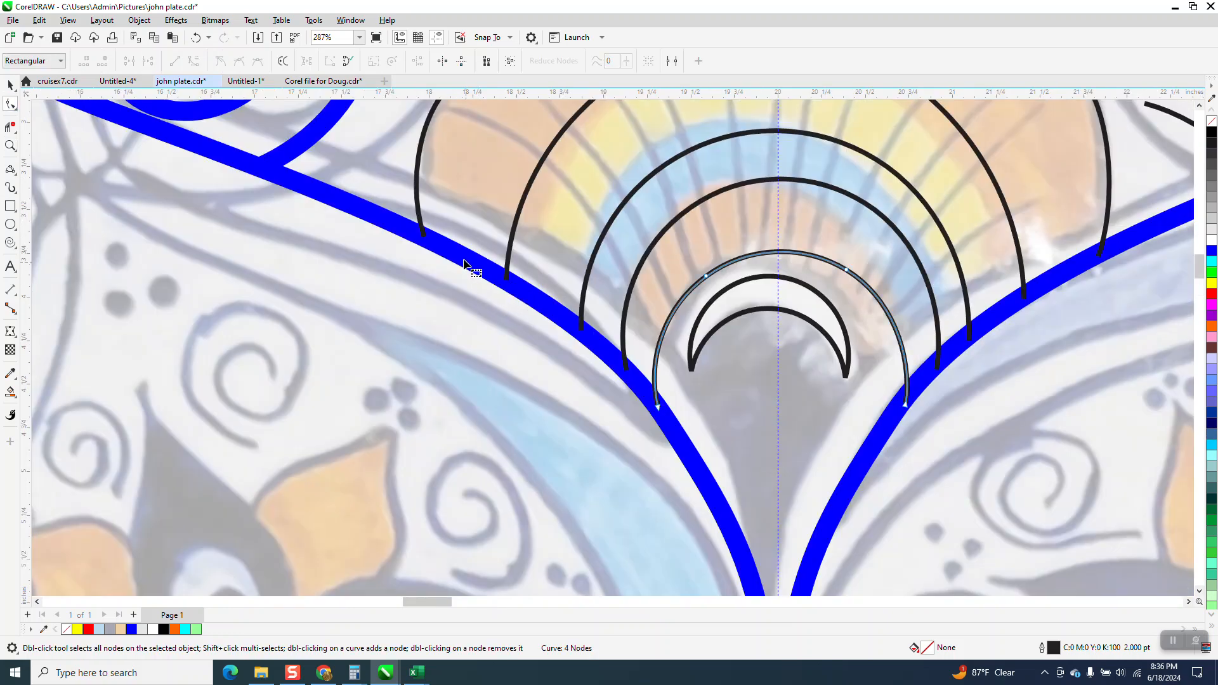
{"action": "left_click", "coordinate": [582, 333]}
{"action": "left_click", "coordinate": [581, 339]}
{"action": "left_click", "coordinate": [507, 282]}
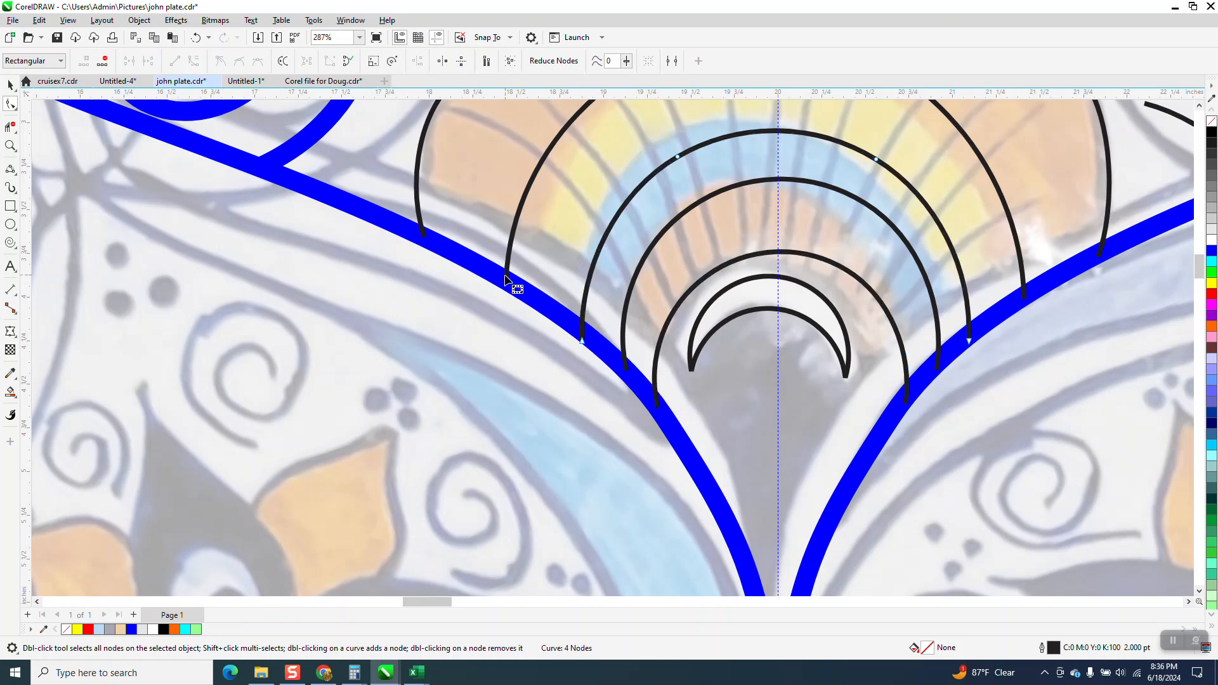
{"action": "left_click", "coordinate": [506, 285]}
{"action": "left_click", "coordinate": [426, 242]}
{"action": "left_click", "coordinate": [425, 239]}
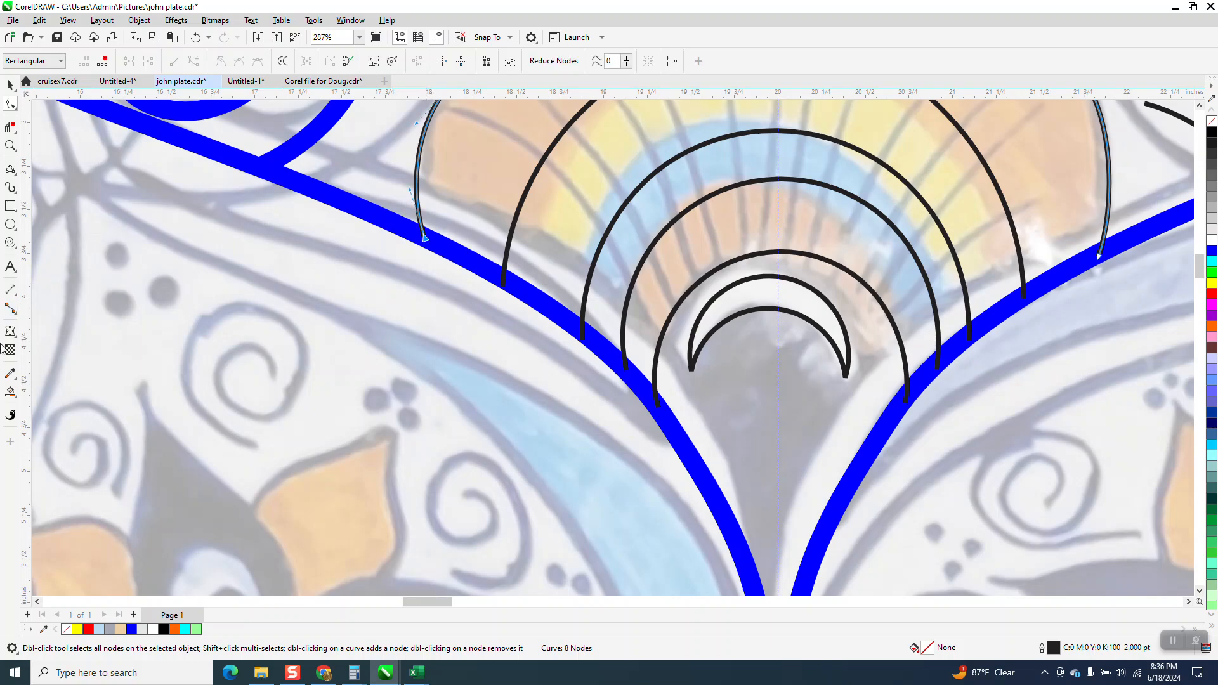
- Fill the fan's outer lobed region with orange (#FF6600) using Smart Fill
{"action": "scroll", "coordinate": [141, 378], "scroll_direction": "down", "scroll_amount": 3}
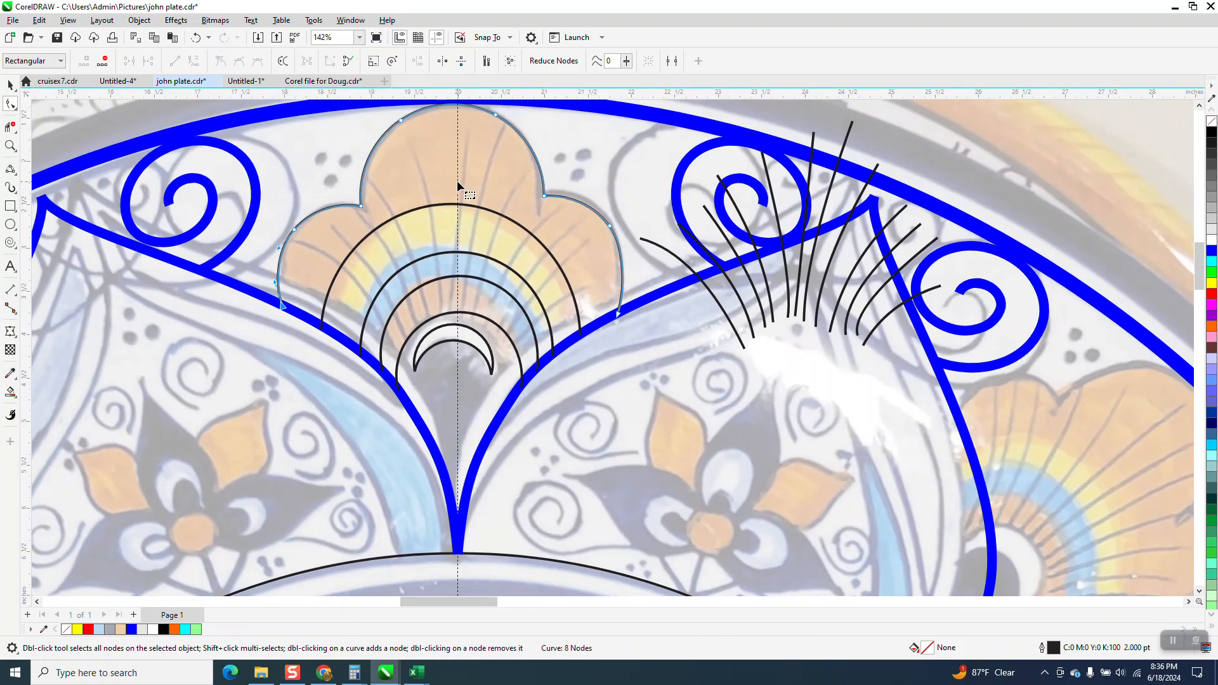
{"action": "left_click", "coordinate": [16, 398]}
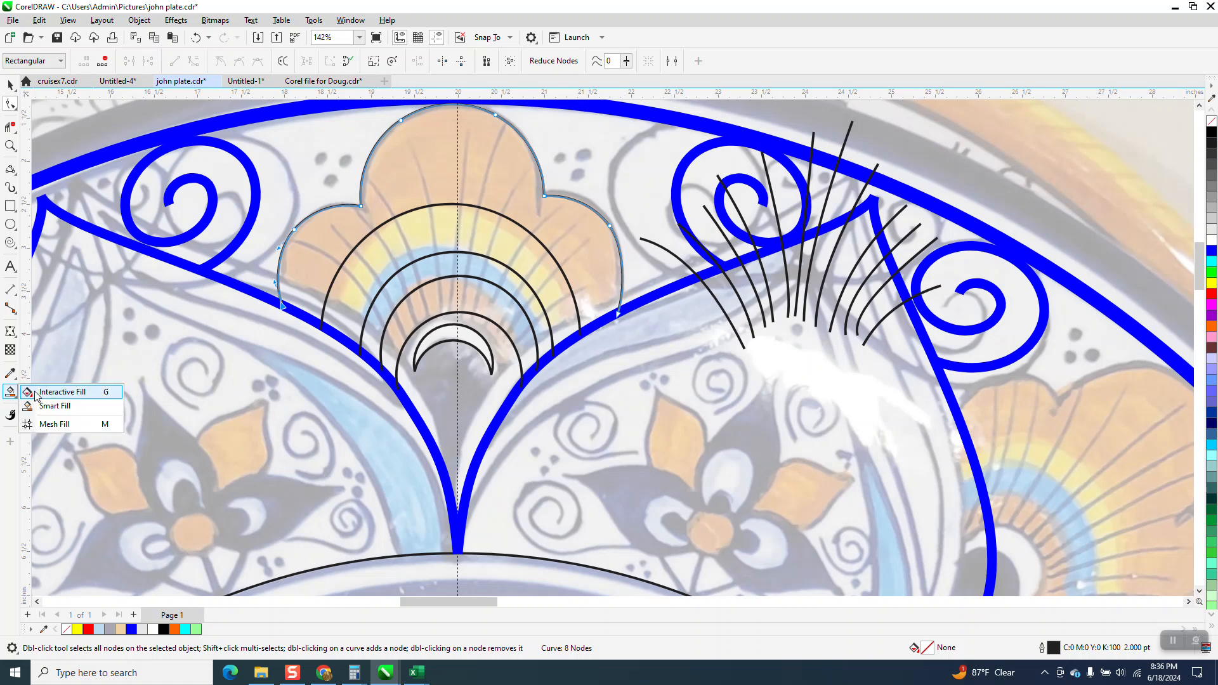
{"action": "left_click", "coordinate": [48, 394]}
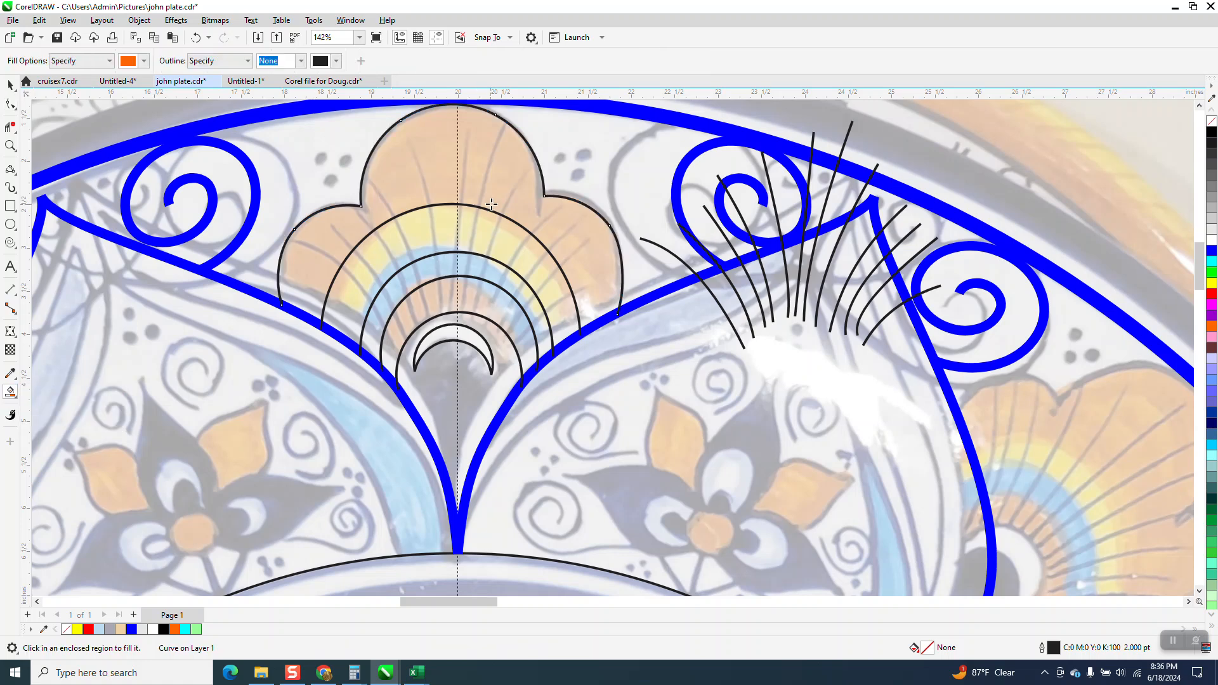
{"action": "left_click", "coordinate": [454, 173]}
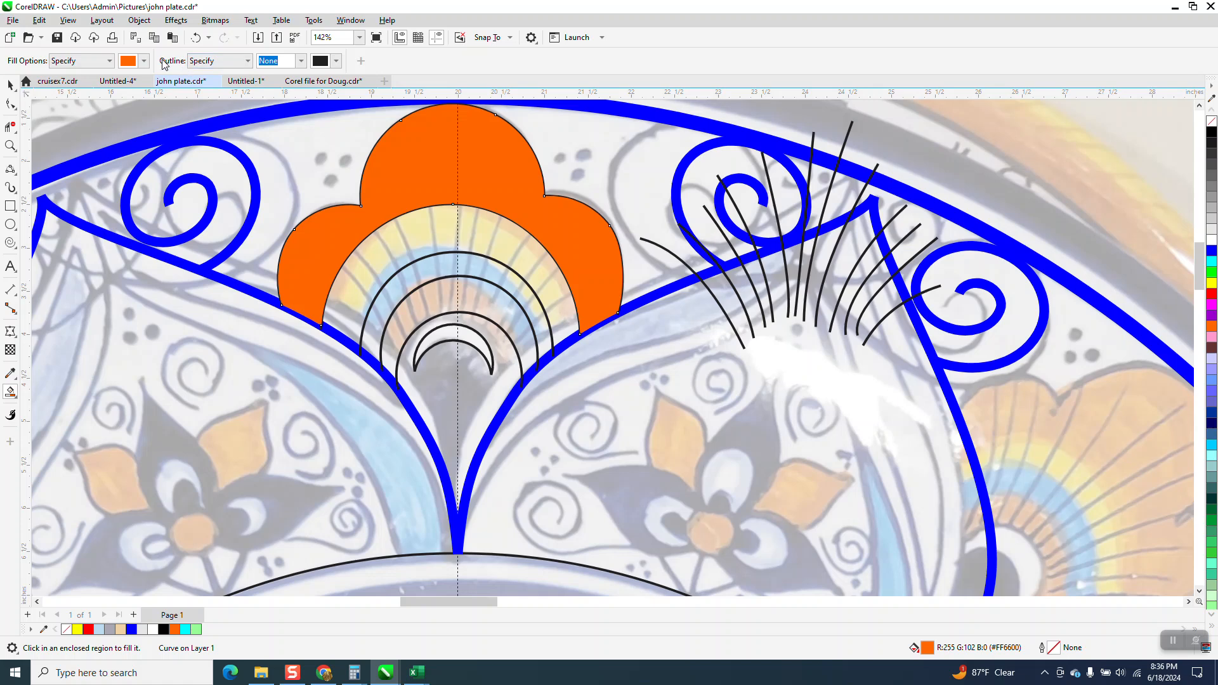
- Set the Smart Fill colour to purple (#9900CC) and fill the fan's yellow band with it
{"action": "left_click", "coordinate": [145, 62]}
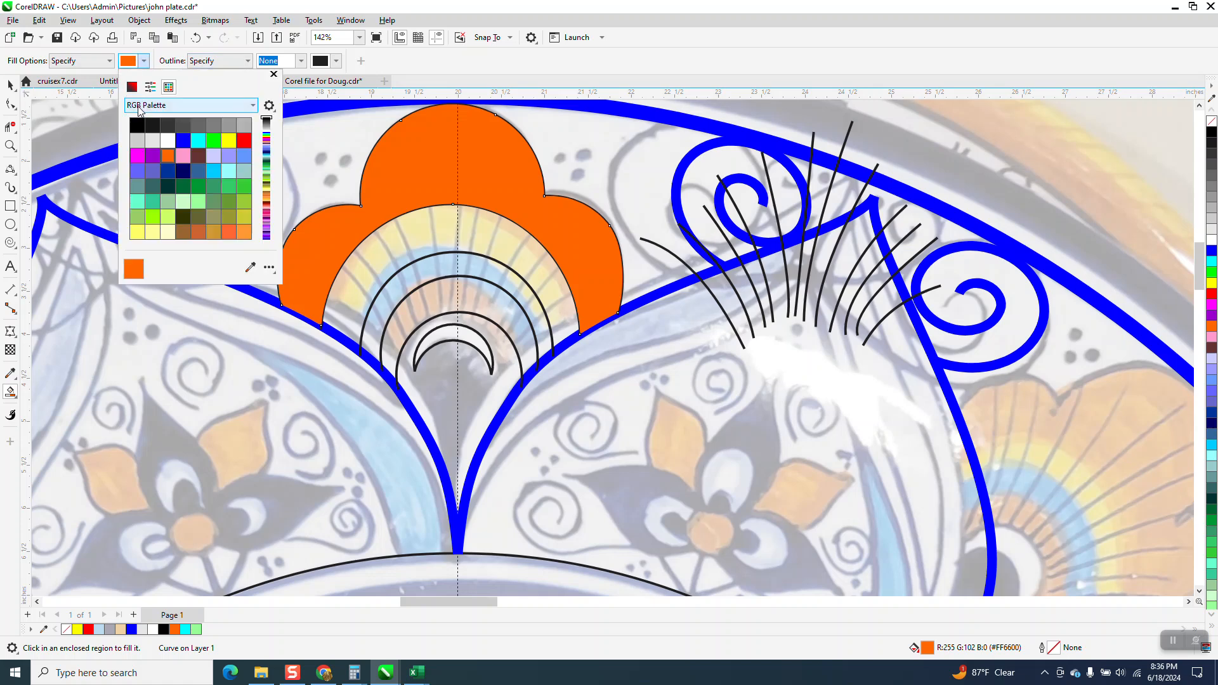
{"action": "left_click", "coordinate": [153, 157]}
{"action": "left_click", "coordinate": [503, 242]}
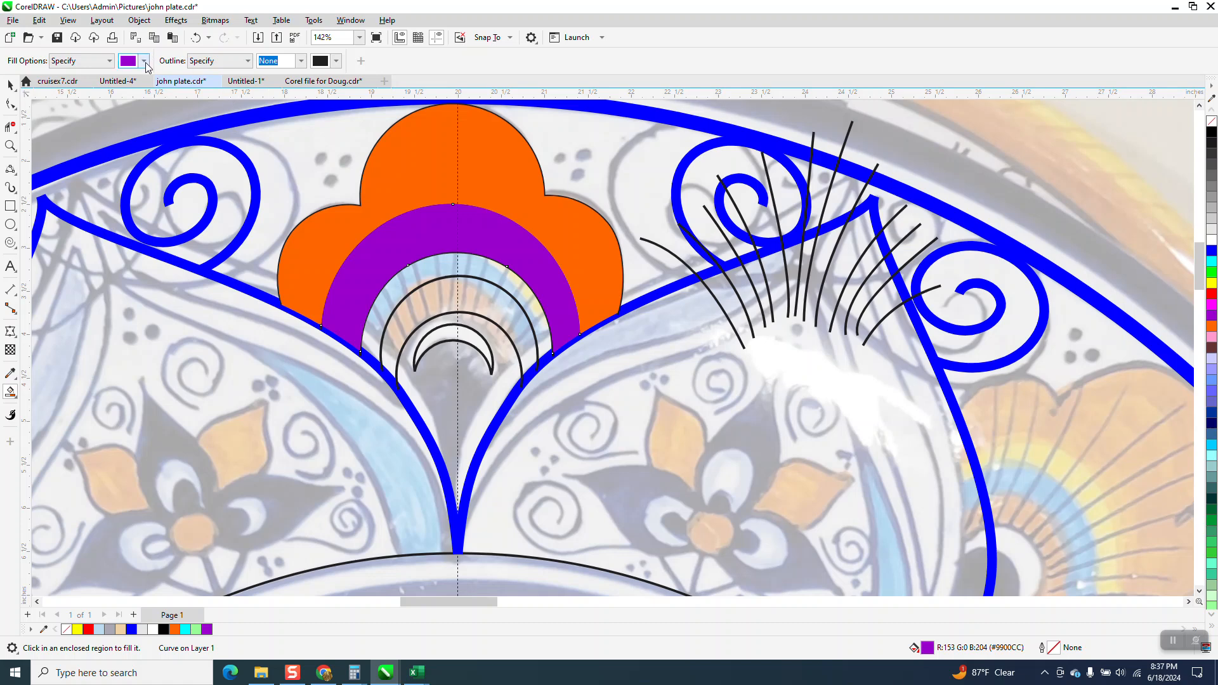
- Fill the fan's peach inner band with pink (#FF99CC) and its light blue band with yellow (#FFFF00) using Smart Fill
{"action": "left_click", "coordinate": [144, 61]}
{"action": "left_click", "coordinate": [182, 156]}
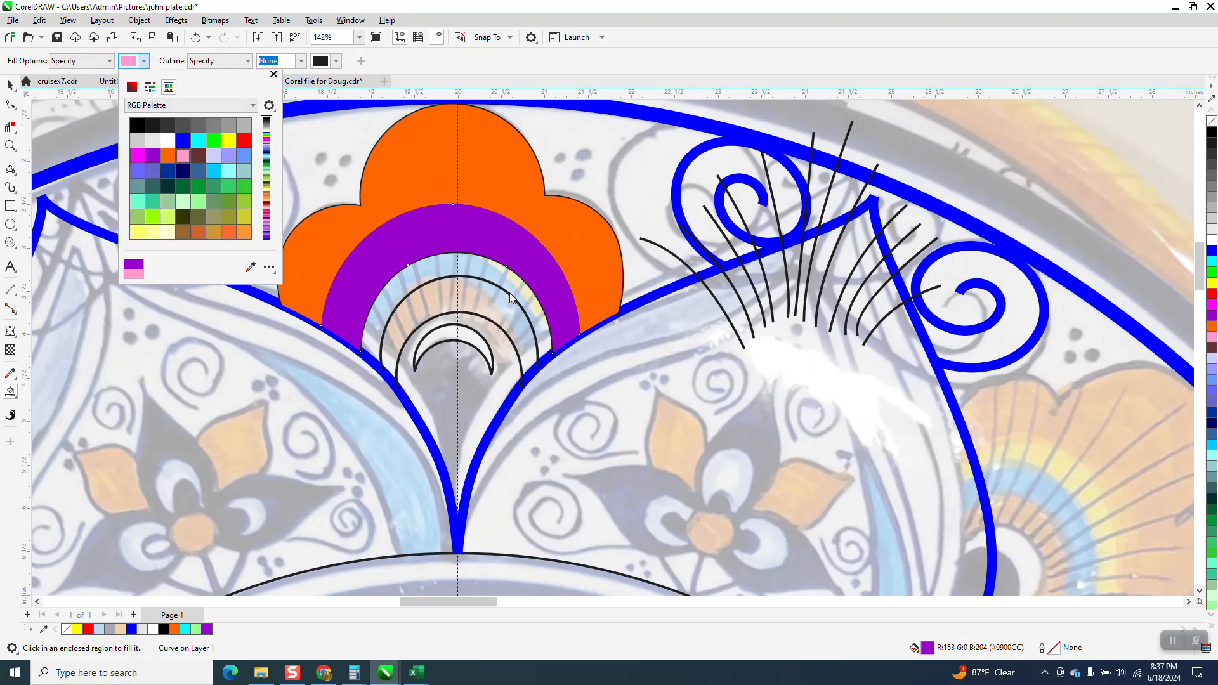
{"action": "left_click", "coordinate": [488, 295]}
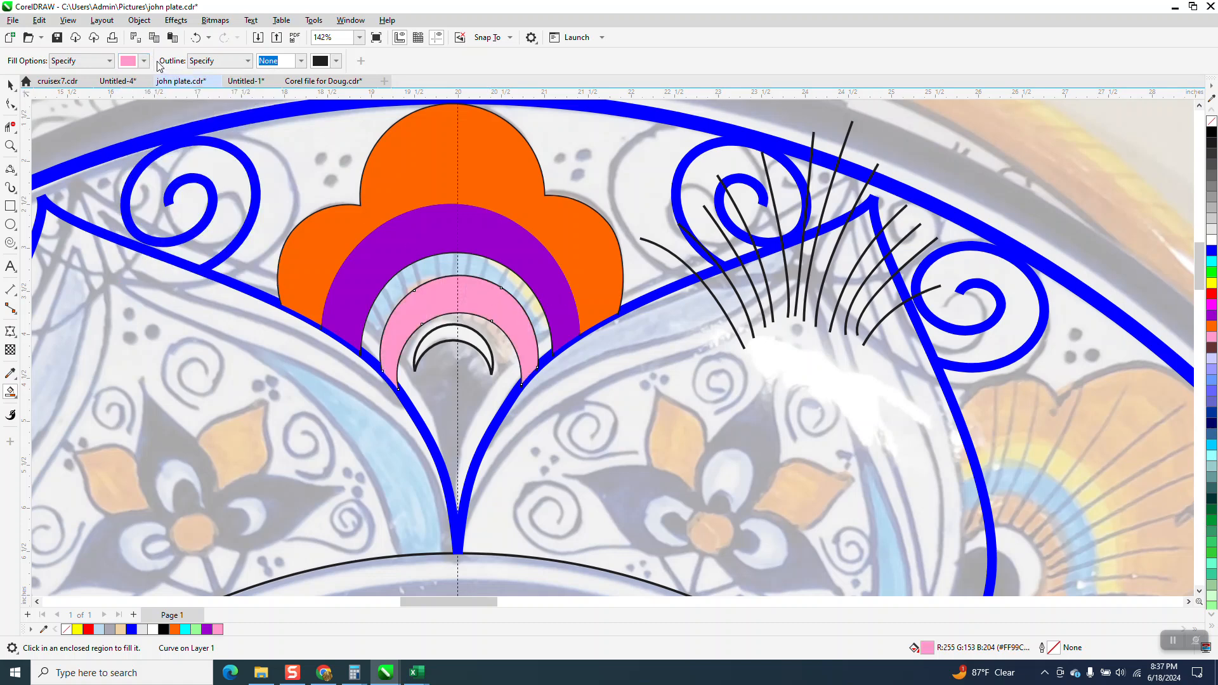
{"action": "left_click", "coordinate": [144, 61]}
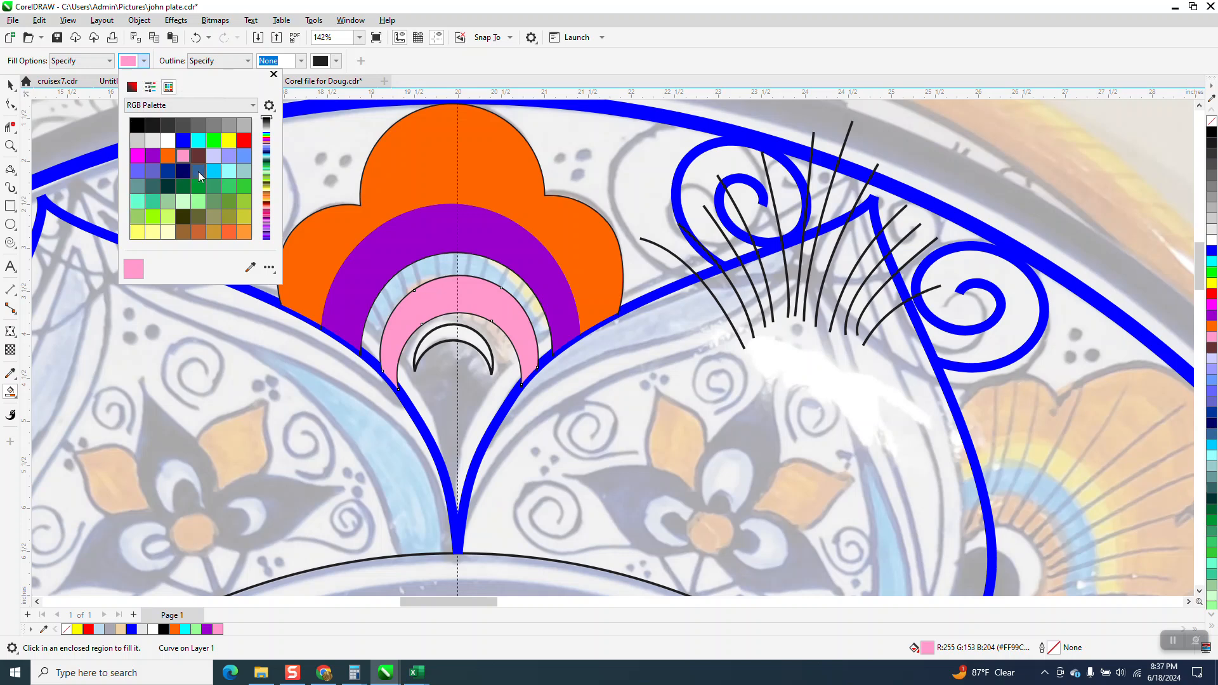
{"action": "left_click", "coordinate": [228, 140]}
{"action": "left_click", "coordinate": [465, 267]}
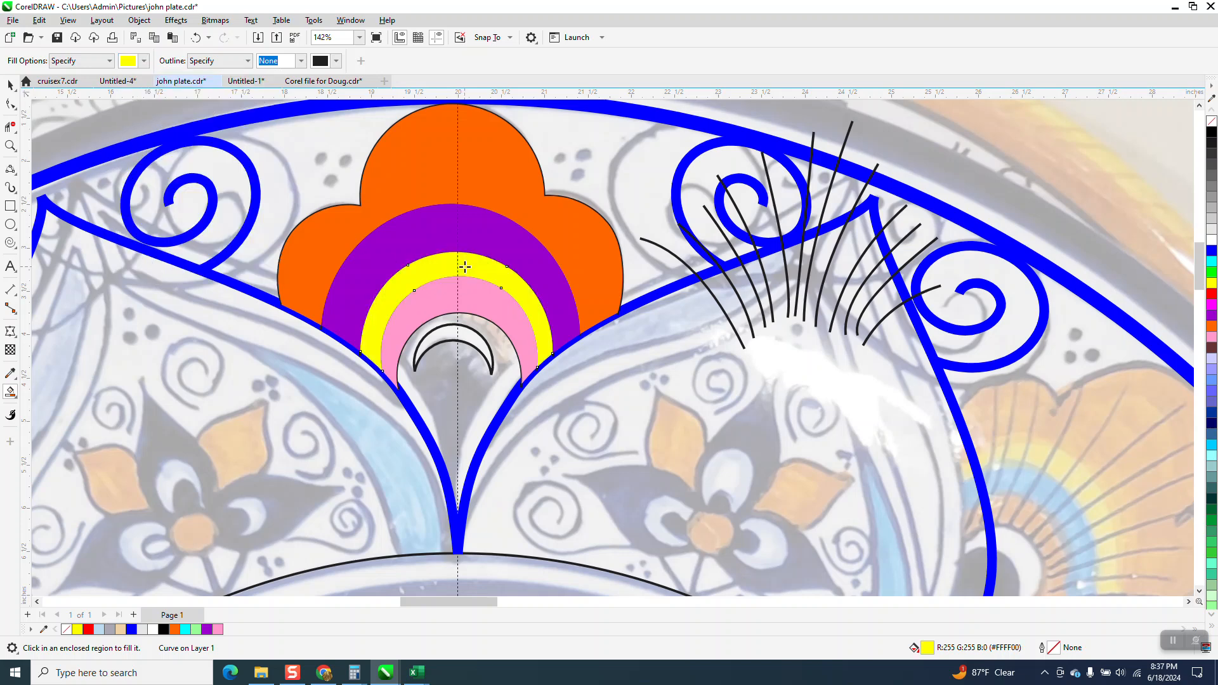
- Fill the fan's pointed base around the crescent with light orange (#FF9933) using Smart Fill
{"action": "left_click", "coordinate": [145, 62]}
{"action": "left_click", "coordinate": [244, 231]}
{"action": "left_click", "coordinate": [456, 365]}
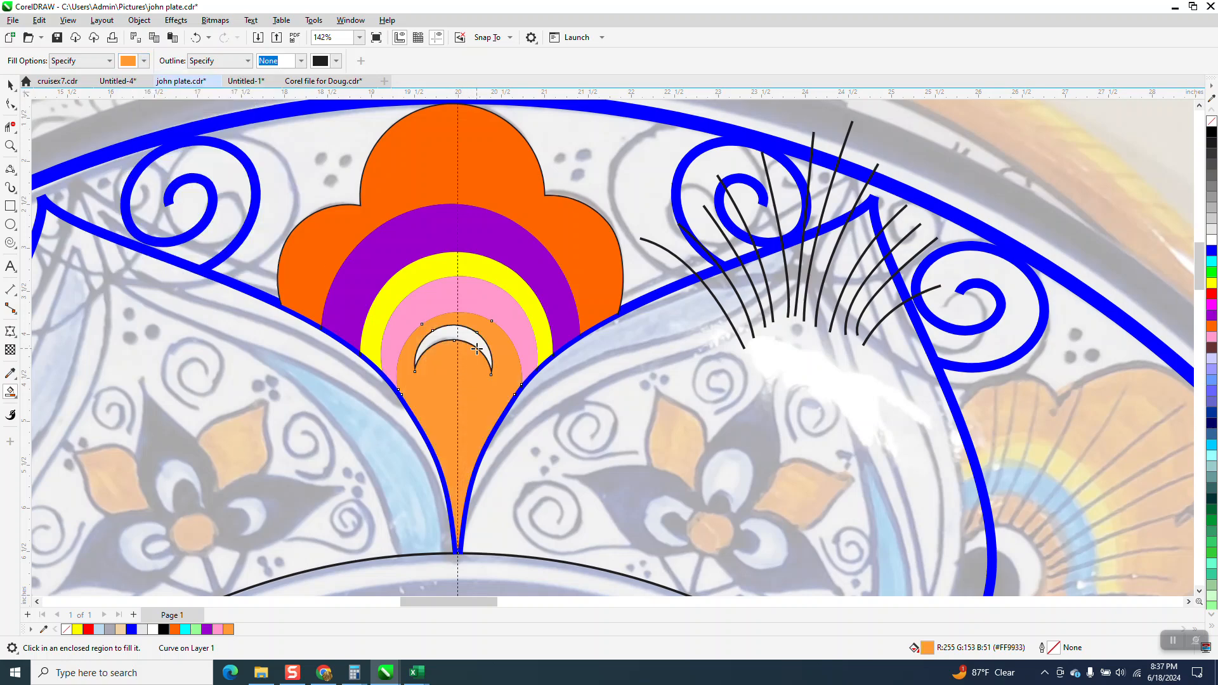
- Select the twelve black rib lines and move them 4 inches left, back over the fan
{"action": "left_click", "coordinate": [10, 85]}
{"action": "scroll", "coordinate": [546, 203], "scroll_direction": "down", "scroll_amount": 4}
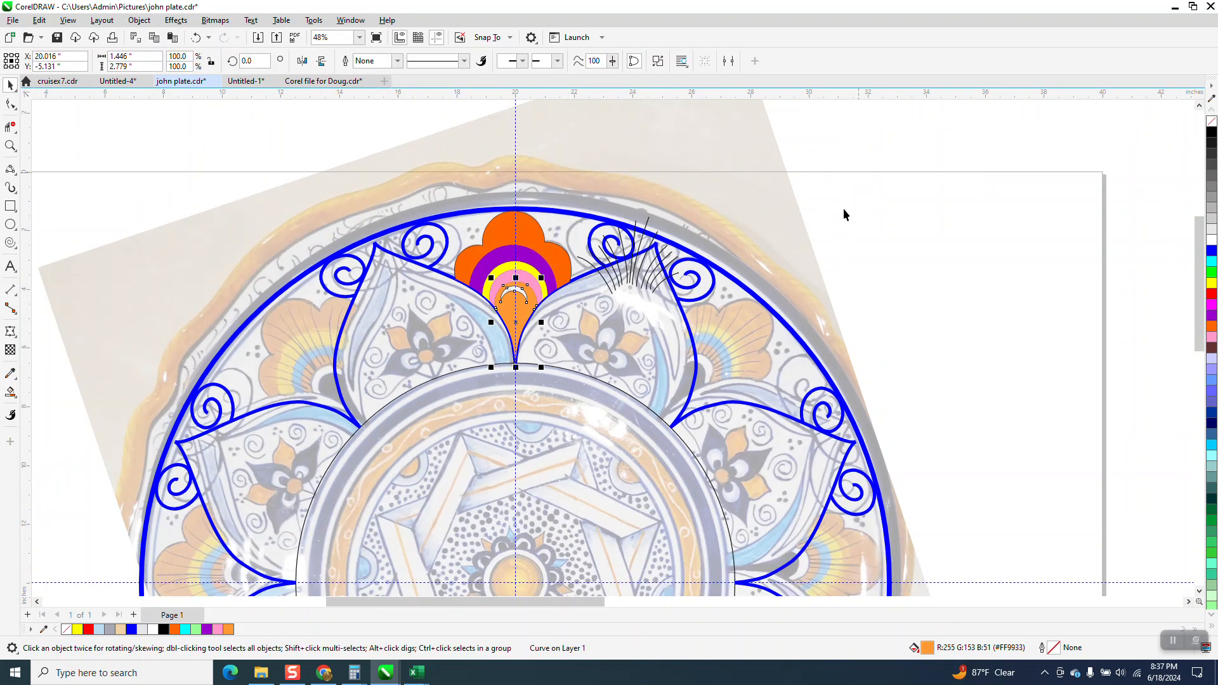
{"action": "left_click_drag", "start_coordinate": [858, 173], "coordinate": [587, 343]}
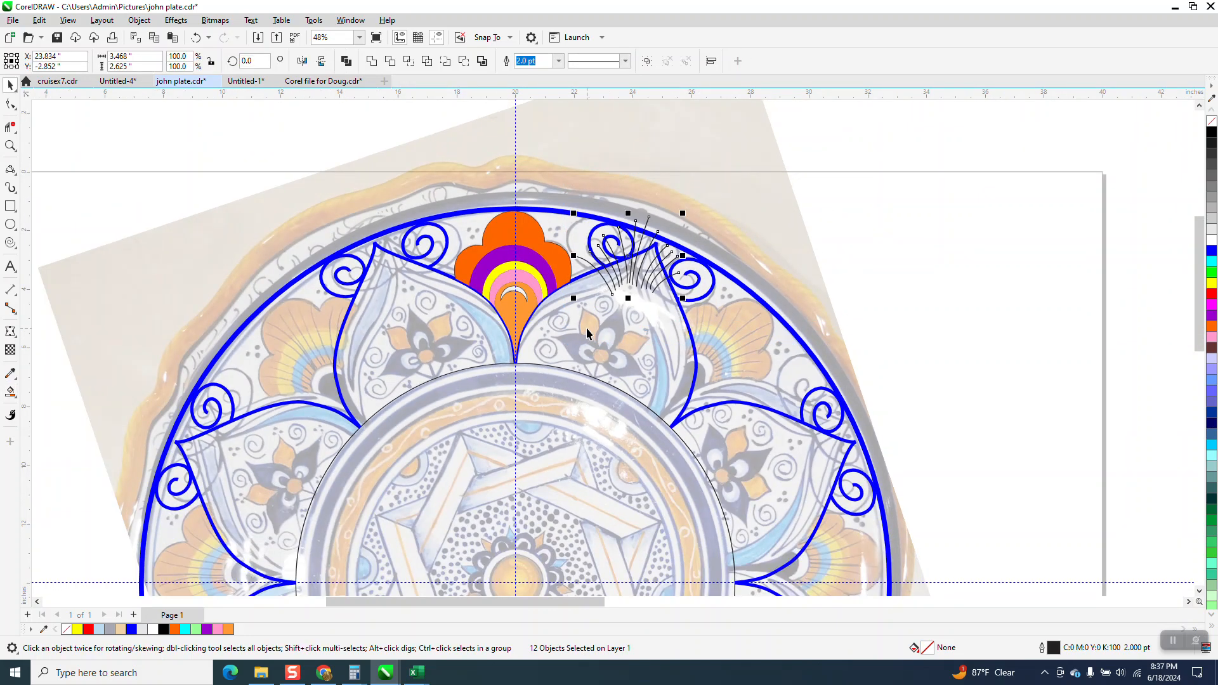
{"action": "key", "text": "Left"}
{"action": "key", "text": "Left"}
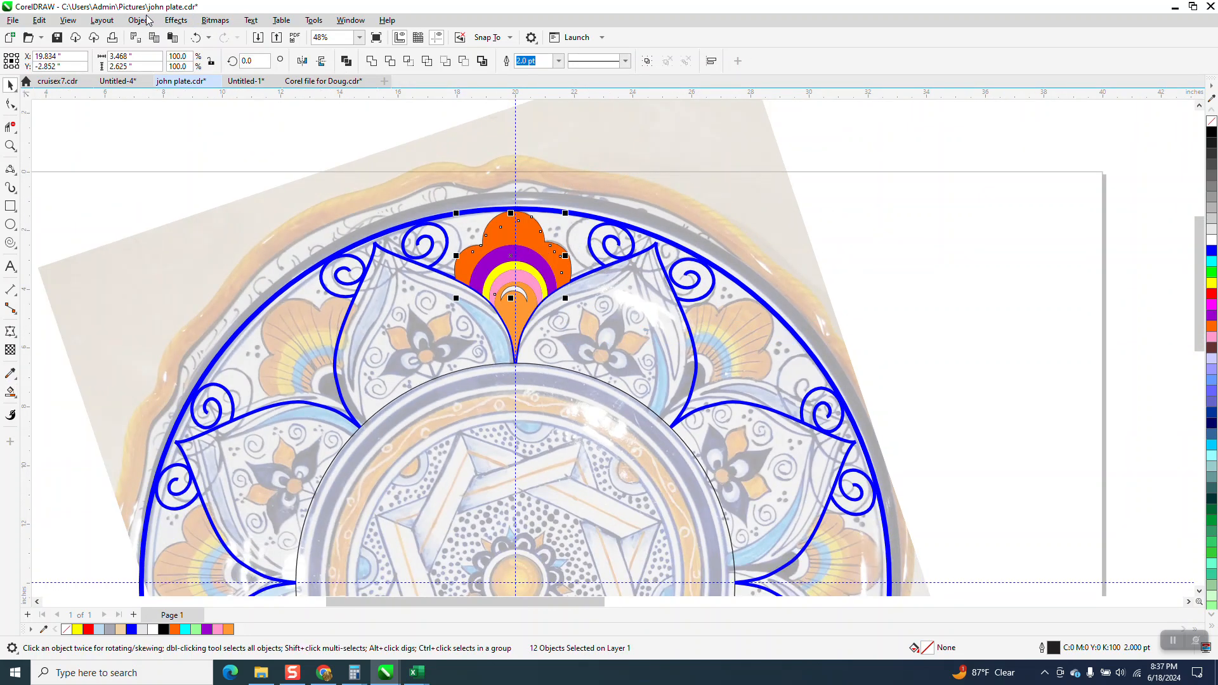
- Bring the rib lines to the front of the page, above the coloured bands
{"action": "left_click", "coordinate": [143, 20]}
{"action": "mouse_move", "coordinate": [176, 236]}
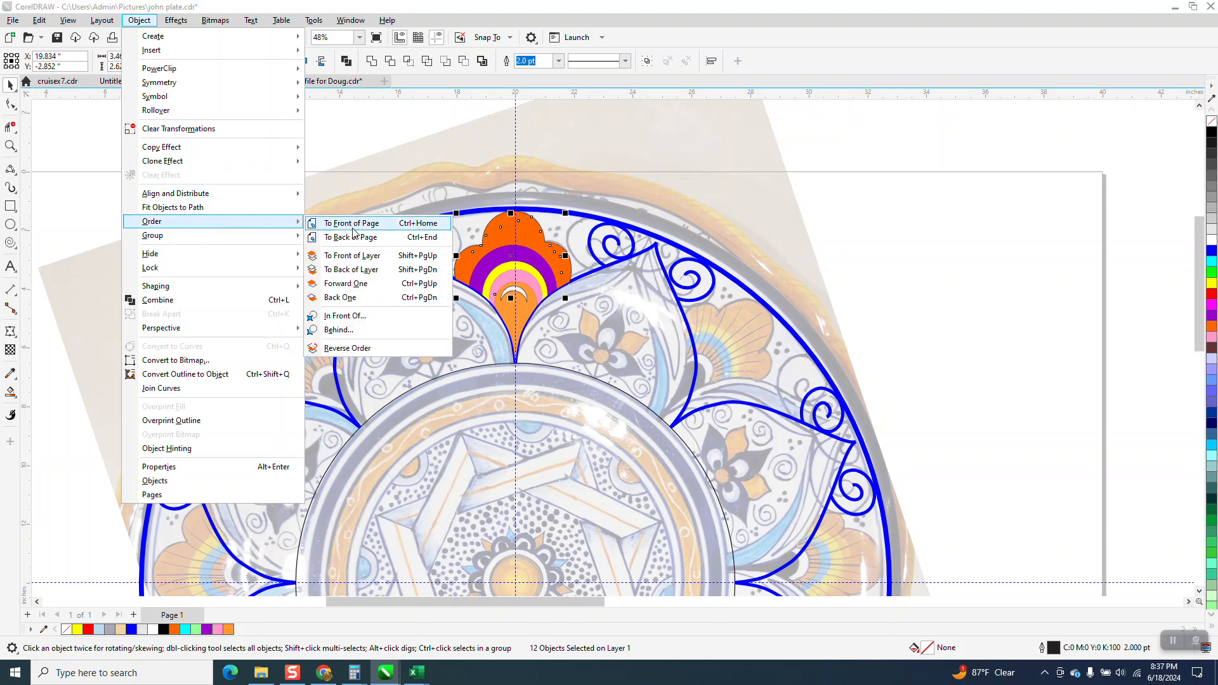
{"action": "left_click", "coordinate": [353, 228]}
{"action": "left_click", "coordinate": [852, 215]}
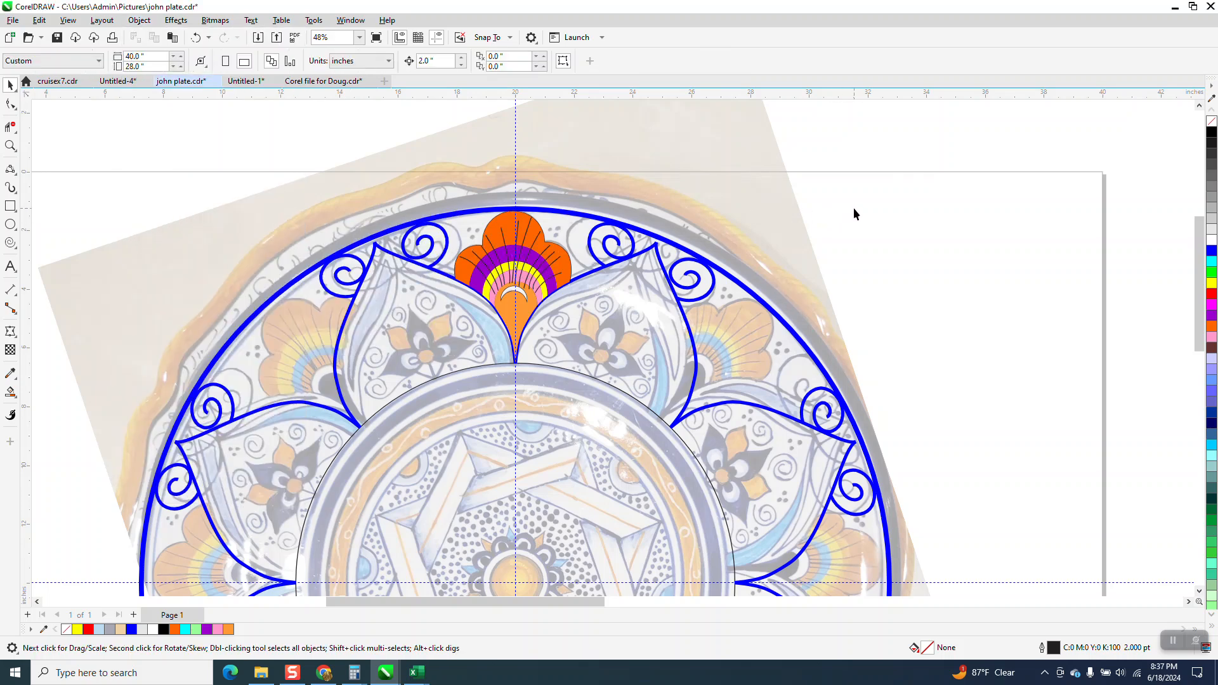
- Set the nudge distance to 15 inches and move the plate photo horizontally right until it clears the page
{"action": "left_click", "coordinate": [708, 196]}
{"action": "left_click", "coordinate": [876, 158]}
{"action": "left_click", "coordinate": [437, 61]}
{"action": "type", "text": "1"}
{"action": "key", "text": "Return"}
{"action": "key", "text": "Right"}
{"action": "key", "text": "Right"}
{"action": "key", "text": "Right"}
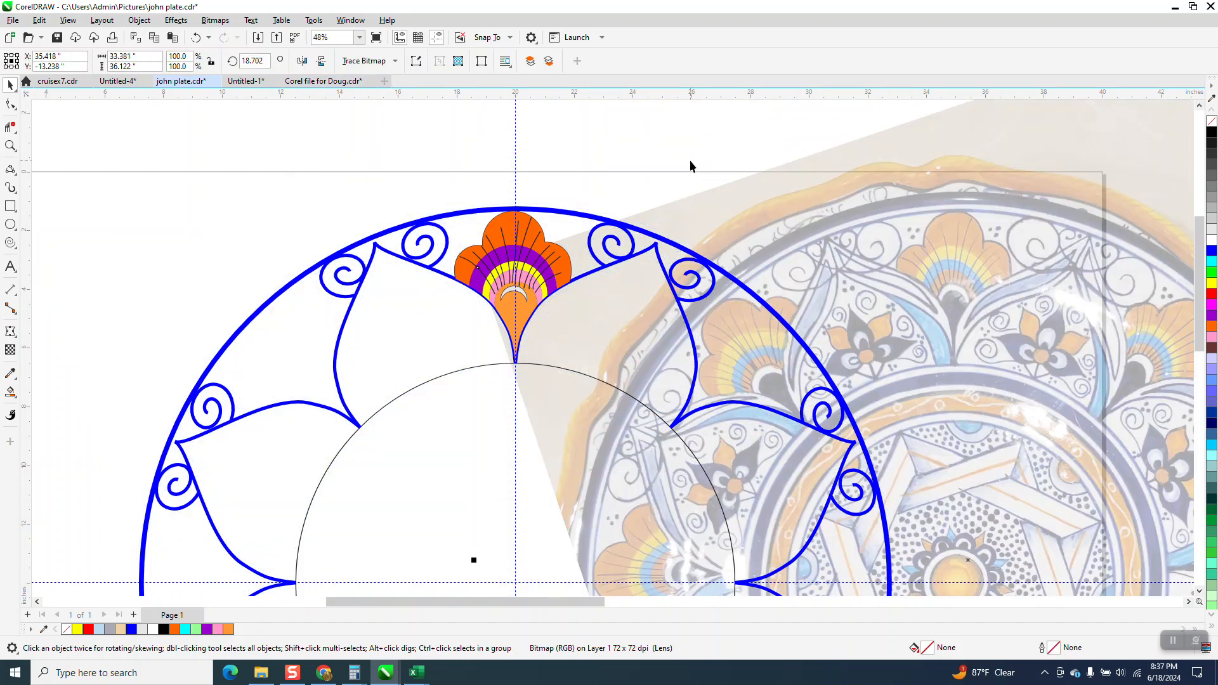
- Select all pieces of the coloured fan and move them 15 inches up, above the page
{"action": "scroll", "coordinate": [552, 154], "scroll_direction": "down", "scroll_amount": 3}
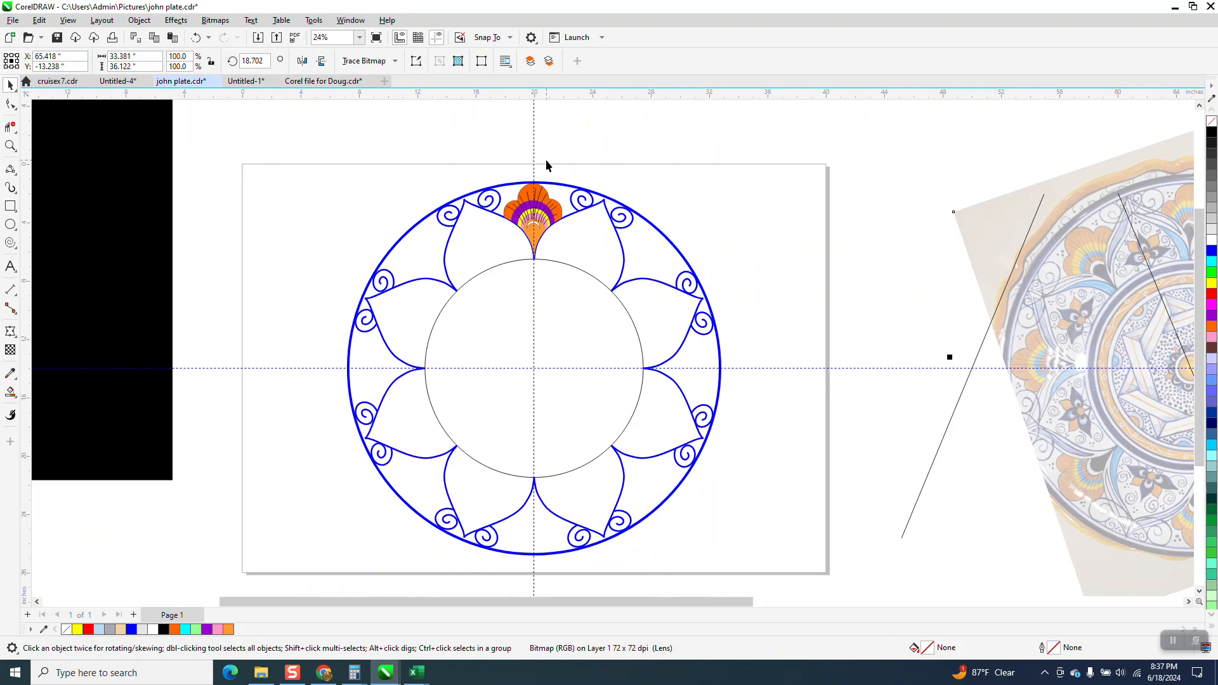
{"action": "scroll", "coordinate": [571, 264], "scroll_direction": "down", "scroll_amount": 3}
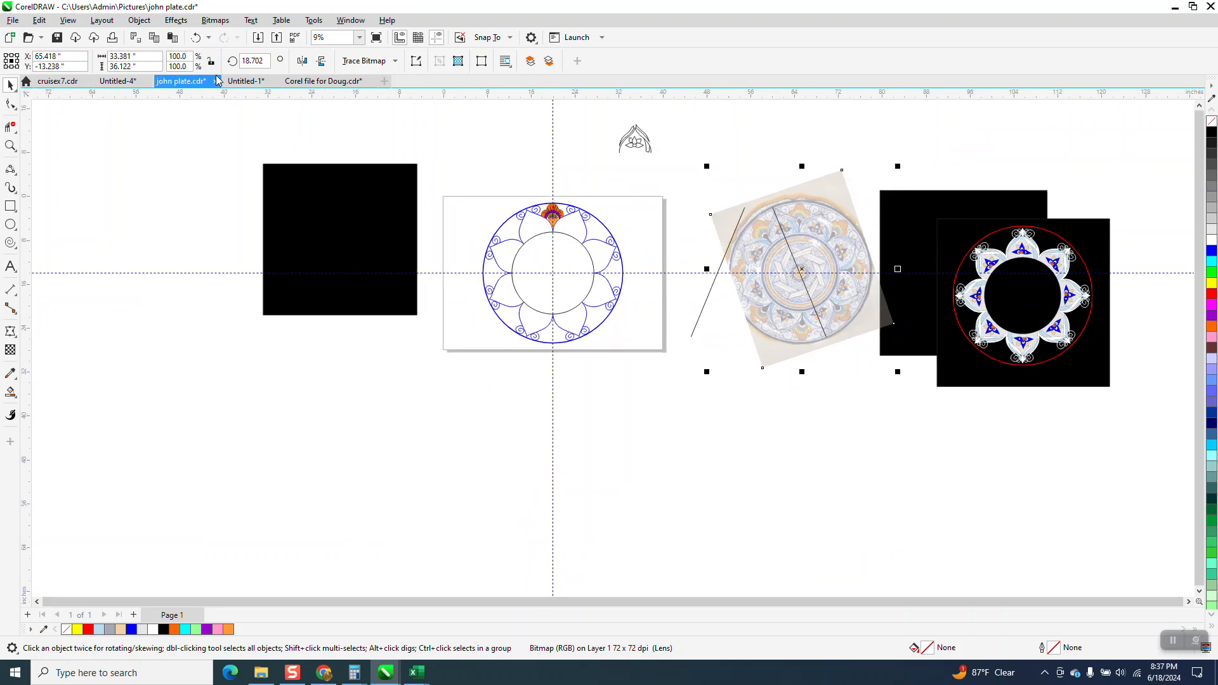
{"action": "left_click", "coordinate": [489, 166]}
{"action": "left_click_drag", "start_coordinate": [539, 194], "coordinate": [568, 244]}
{"action": "key", "text": "Up"}
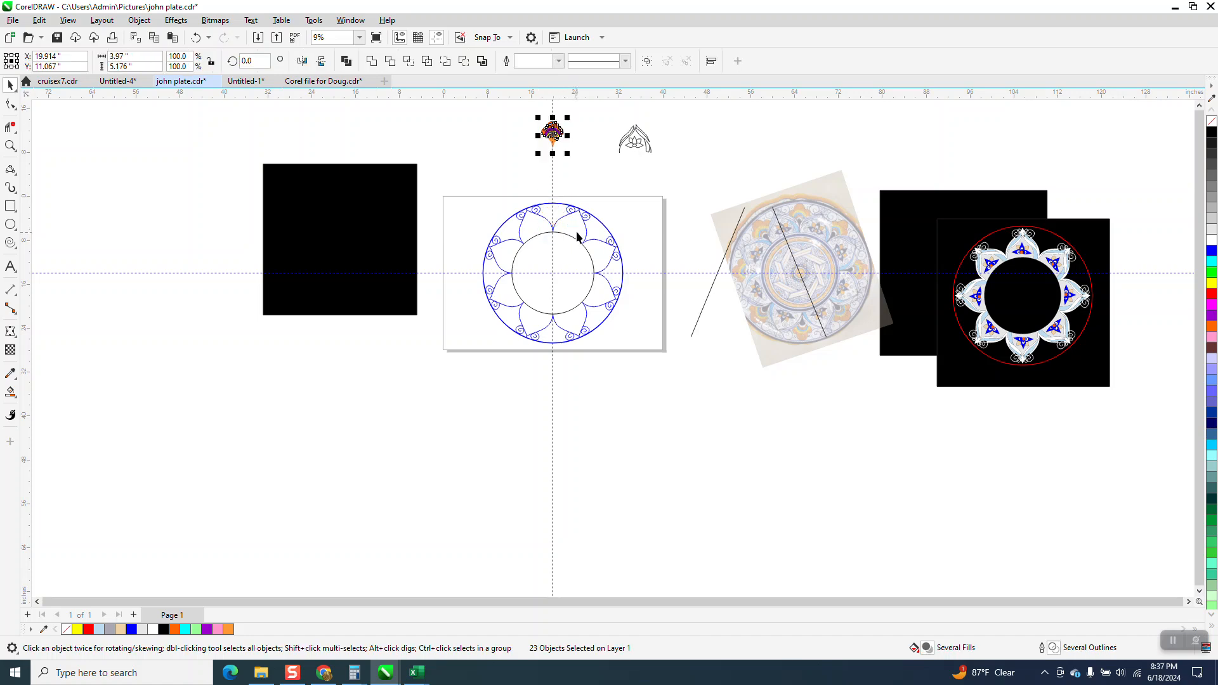
- Bring the petal ring group to the front of the page
{"action": "left_click", "coordinate": [526, 221]}
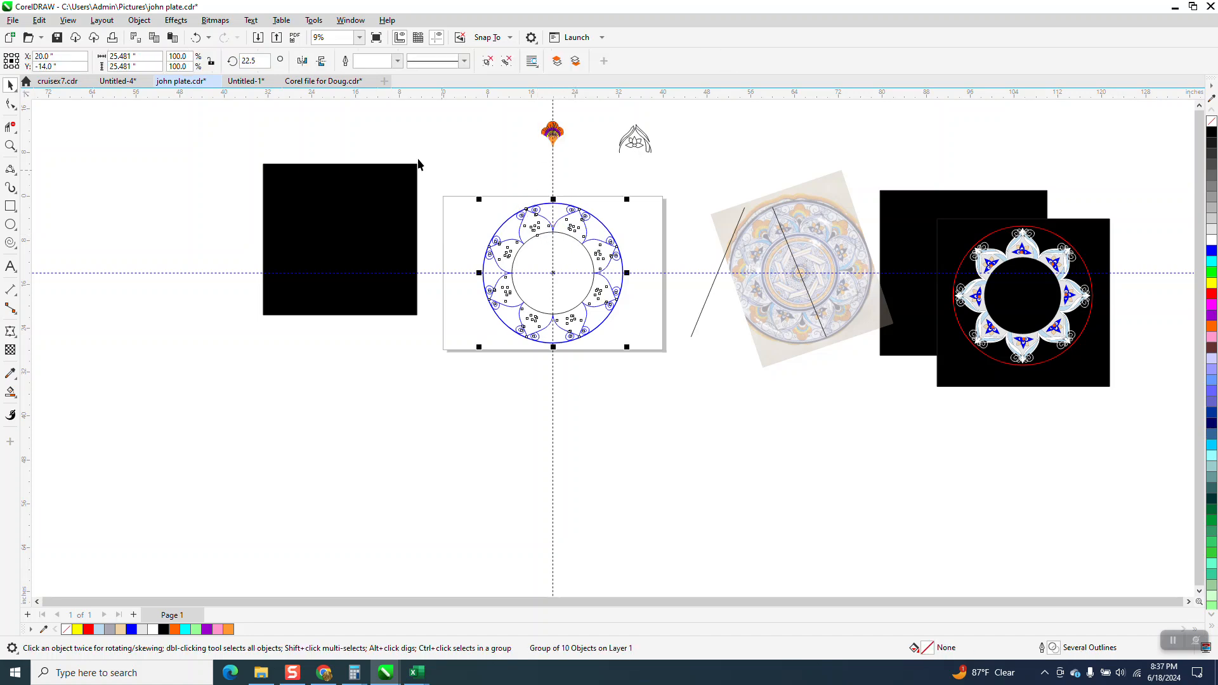
{"action": "left_click", "coordinate": [140, 21]}
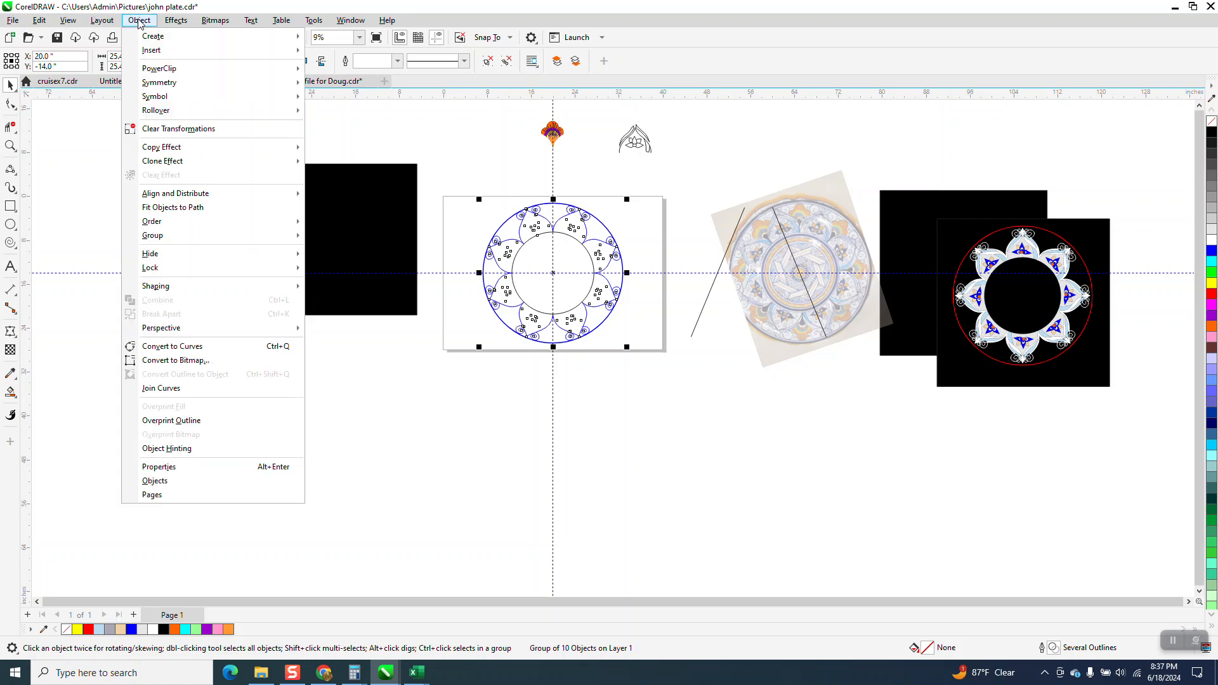
{"action": "mouse_move", "coordinate": [160, 222]}
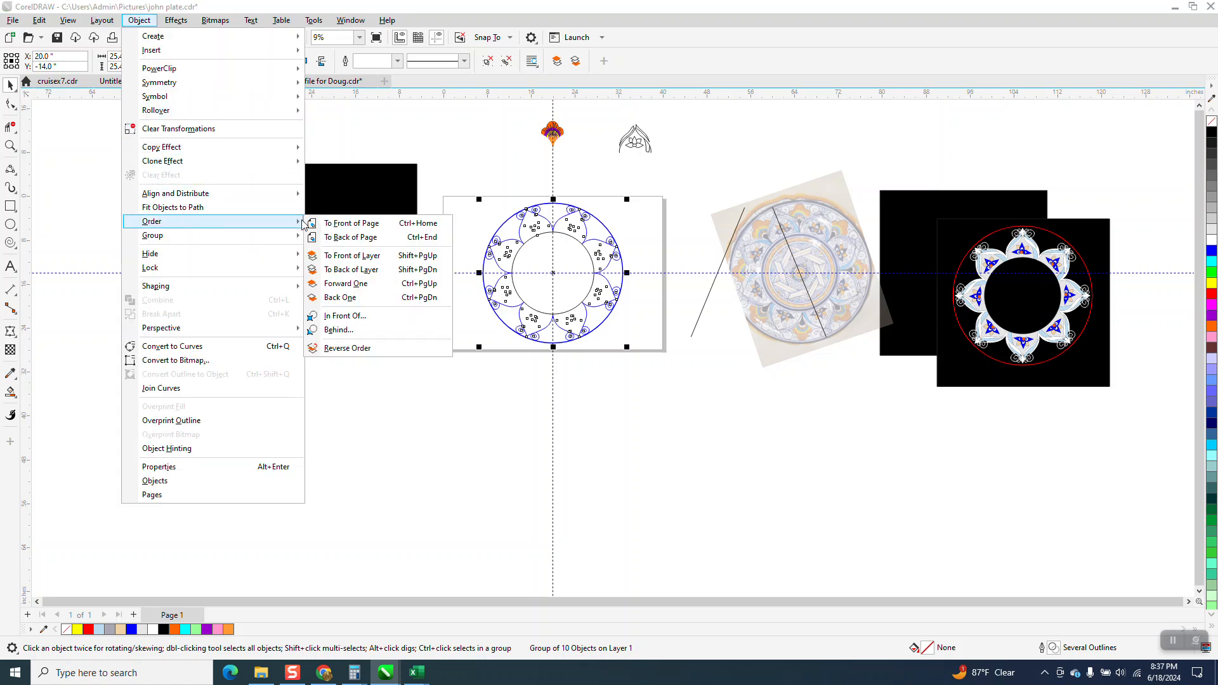
{"action": "left_click", "coordinate": [340, 222]}
- Try the black rectangle as a backdrop behind the petal ring and move it back off the page
{"action": "left_click_drag", "start_coordinate": [356, 241], "coordinate": [520, 252]}
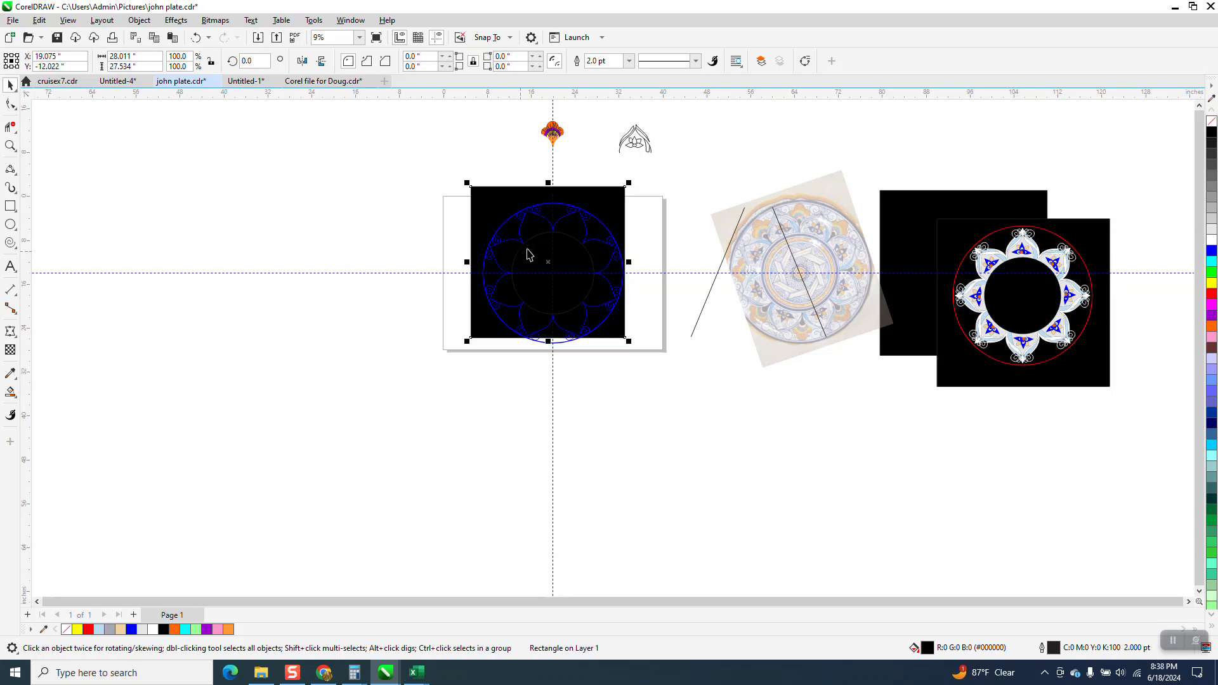
{"action": "left_click_drag", "start_coordinate": [496, 208], "coordinate": [267, 229]}
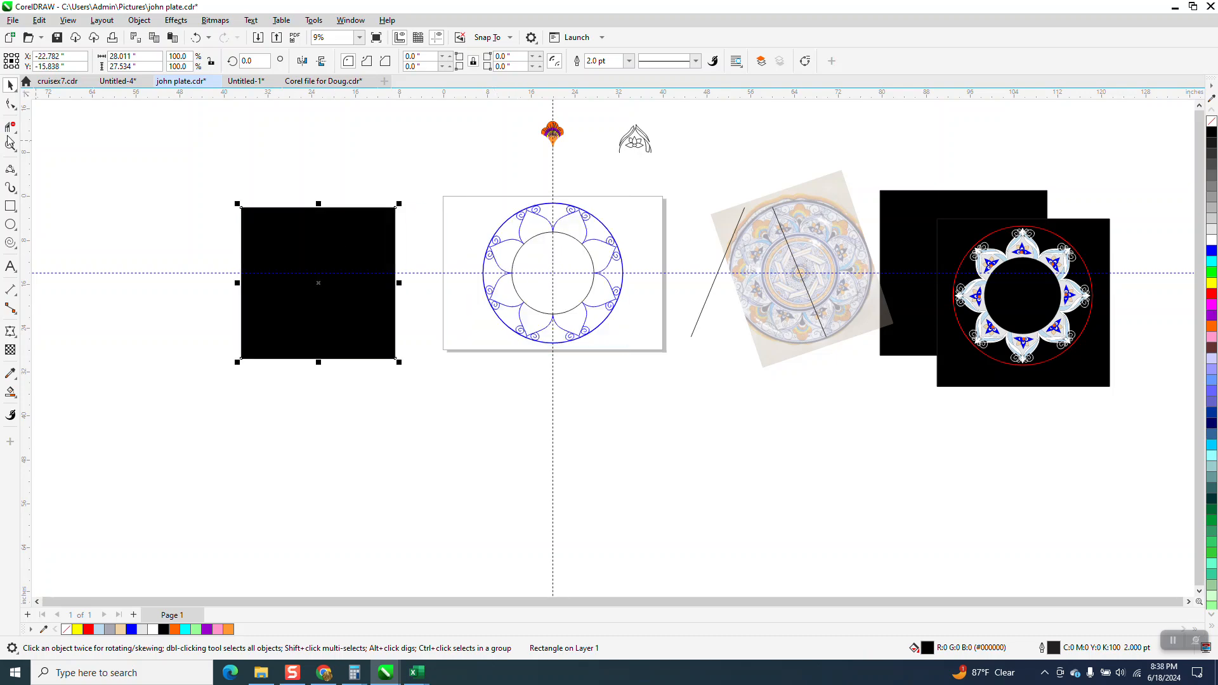
{"action": "key", "text": "z"}
{"action": "left_click", "coordinate": [652, 348]}
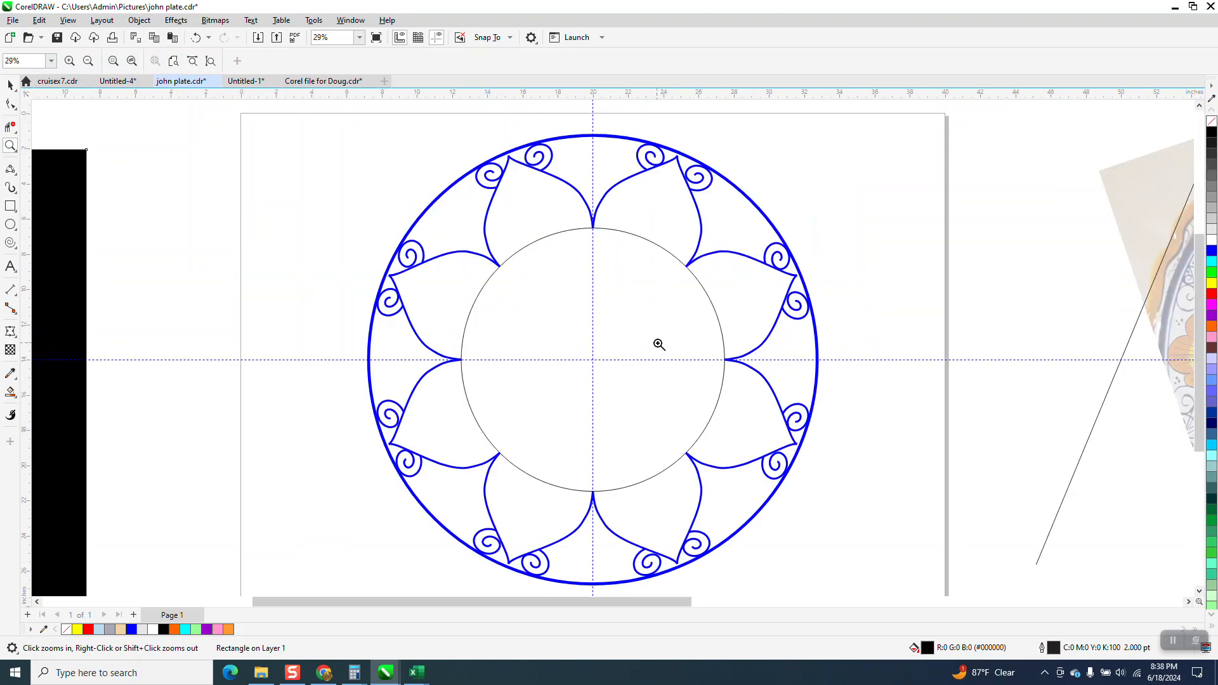
{"action": "scroll", "coordinate": [659, 344], "scroll_direction": "down", "scroll_amount": 3}
{"action": "left_click", "coordinate": [10, 85]}
{"action": "left_click_drag", "start_coordinate": [848, 306], "coordinate": [841, 449]}
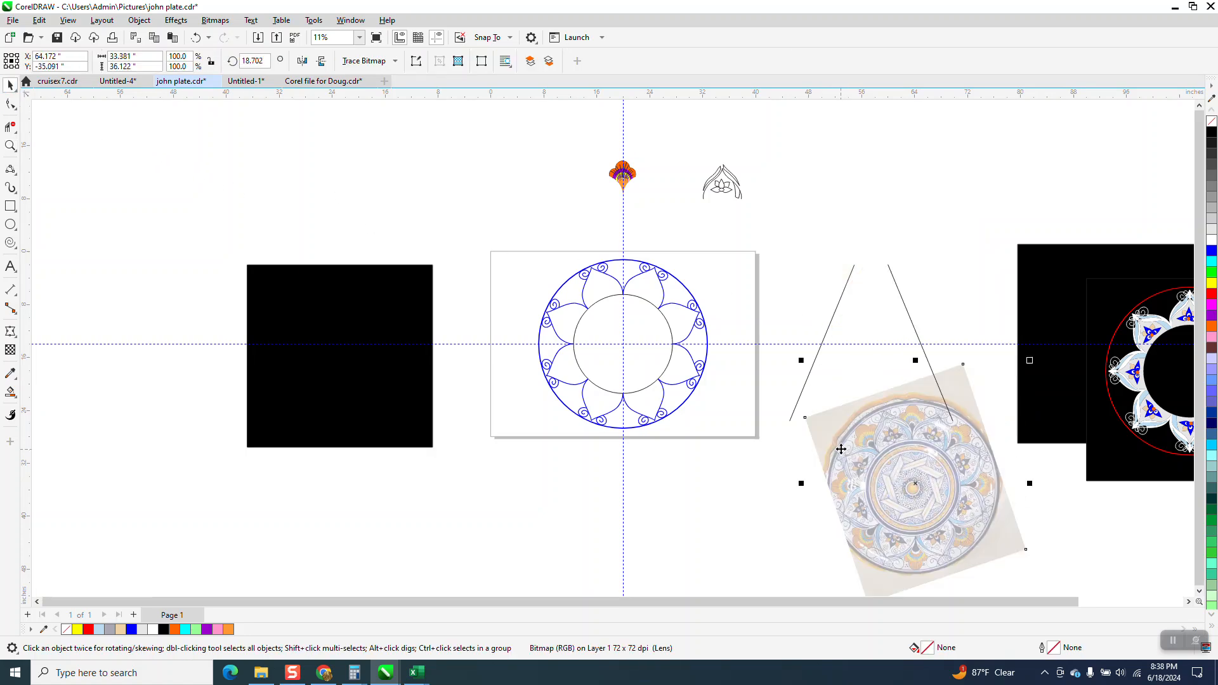
{"action": "left_click", "coordinate": [198, 38]}
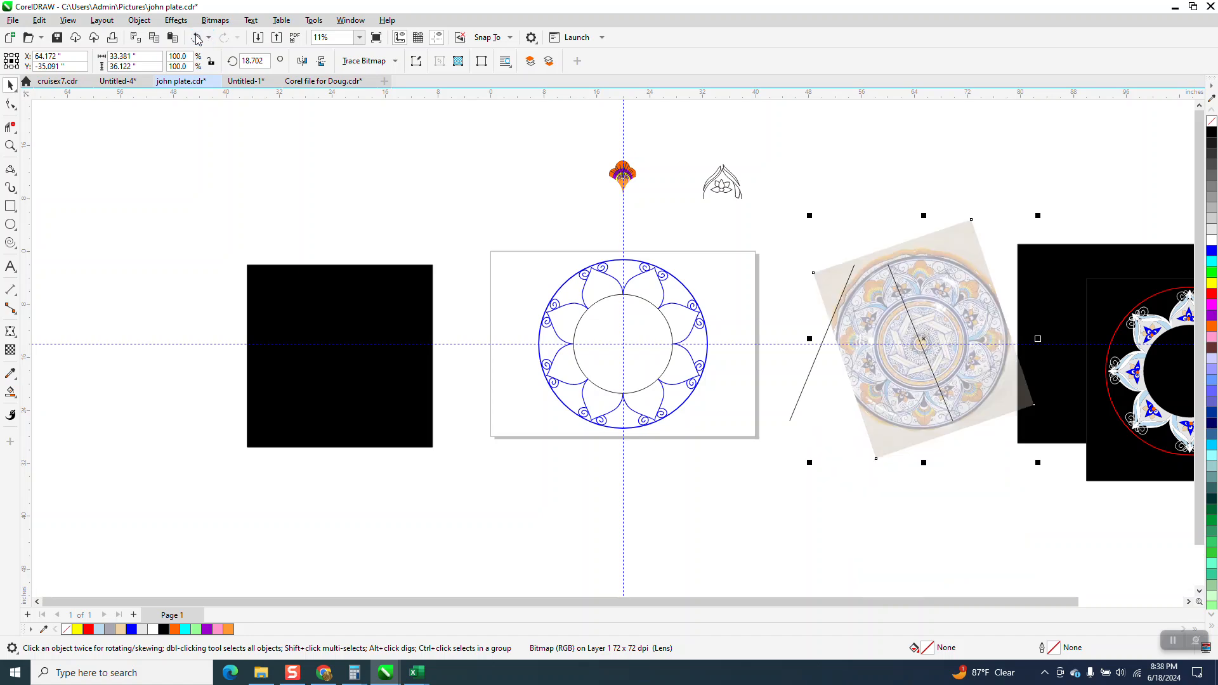
- Set the petal ring group's outline colour to black (#000000) and ungroup the ring by one level
{"action": "left_click", "coordinate": [653, 293]}
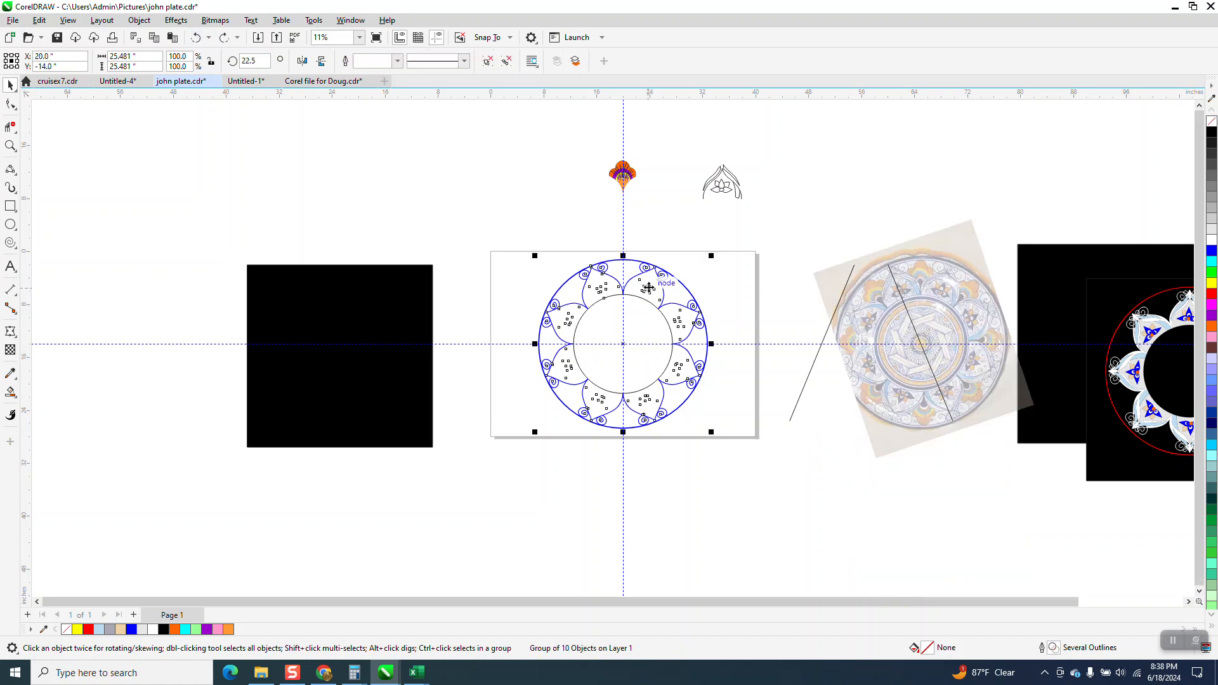
{"action": "right_click", "coordinate": [1212, 135]}
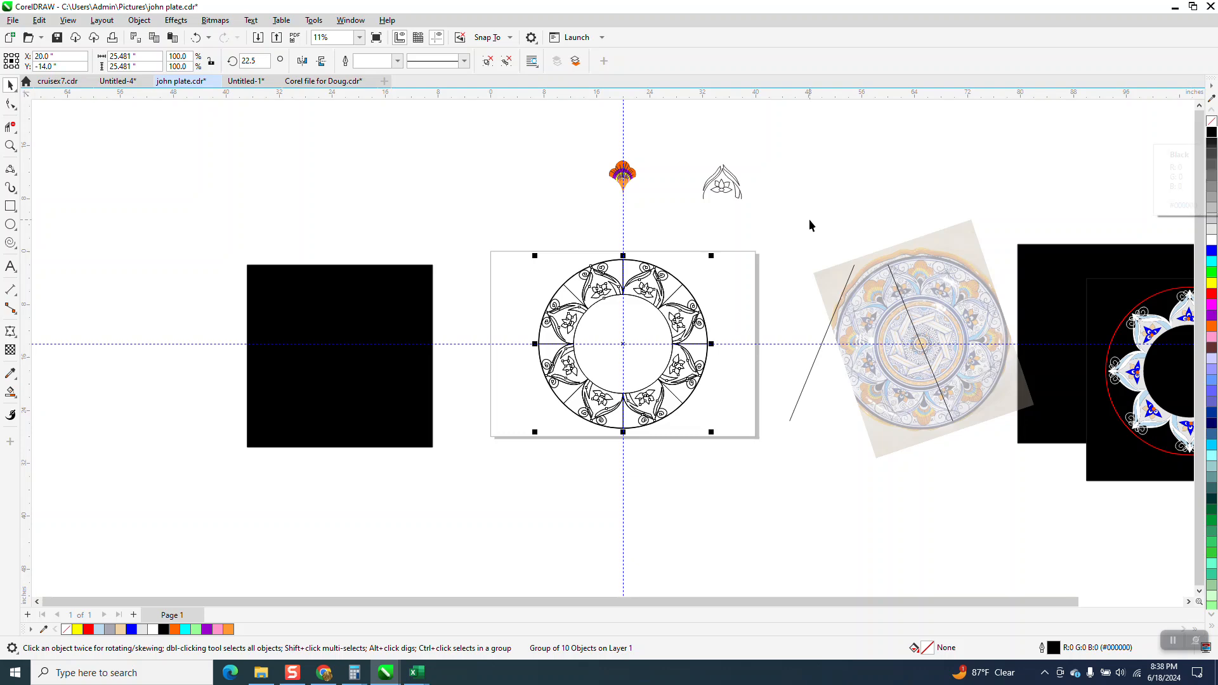
{"action": "left_click", "coordinate": [10, 146]}
{"action": "left_click", "coordinate": [865, 469]}
{"action": "left_click", "coordinate": [11, 84]}
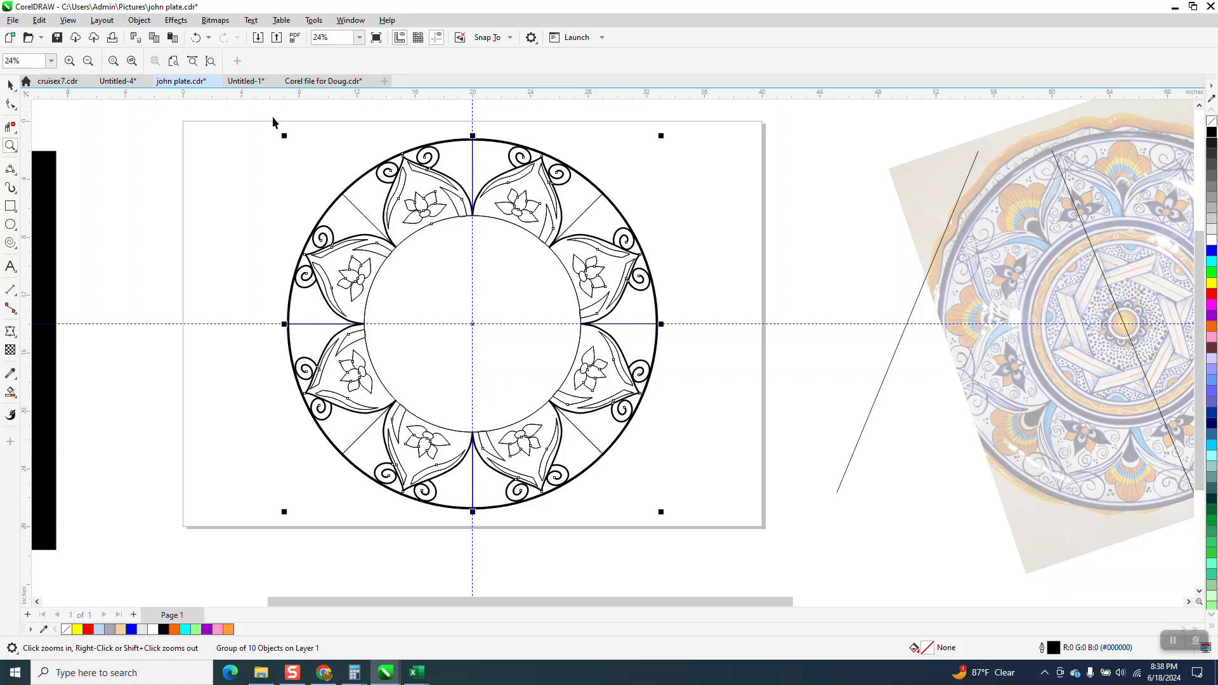
{"action": "left_click", "coordinate": [139, 21]}
{"action": "mouse_move", "coordinate": [154, 237]}
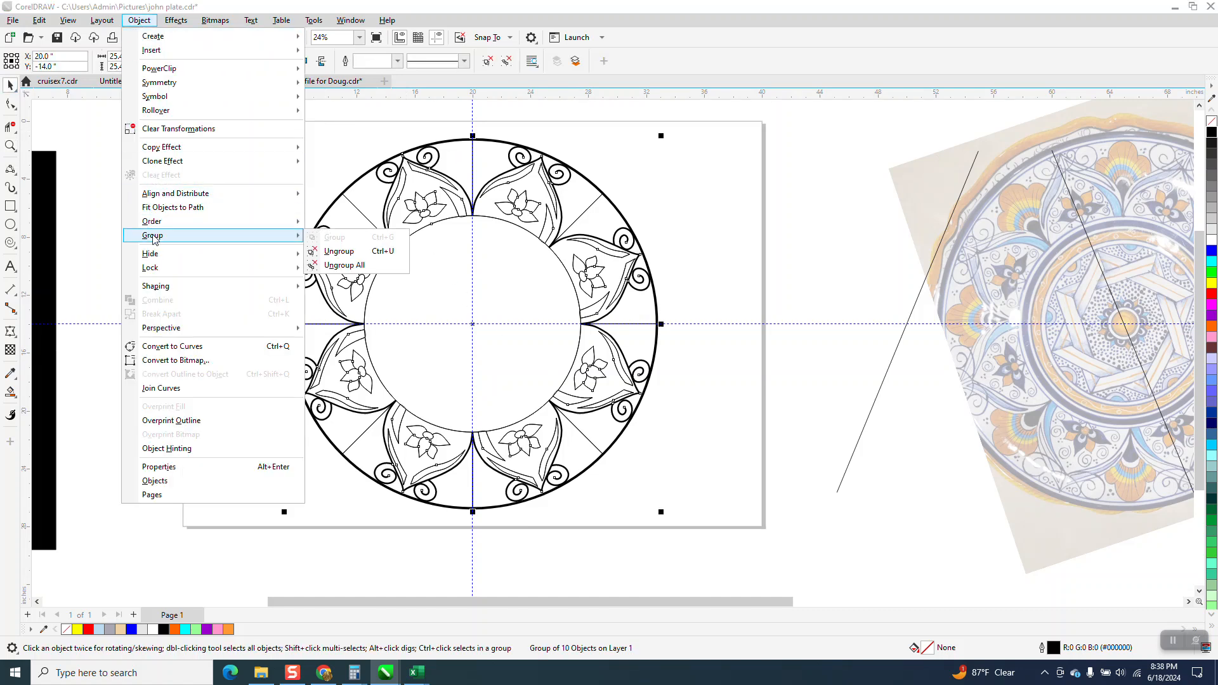
{"action": "left_click", "coordinate": [340, 251]}
- Delete seven of the eight petal sections, keeping only the one immediately clockwise of the vertical guideline at the ring's top
{"action": "left_click", "coordinate": [454, 181]}
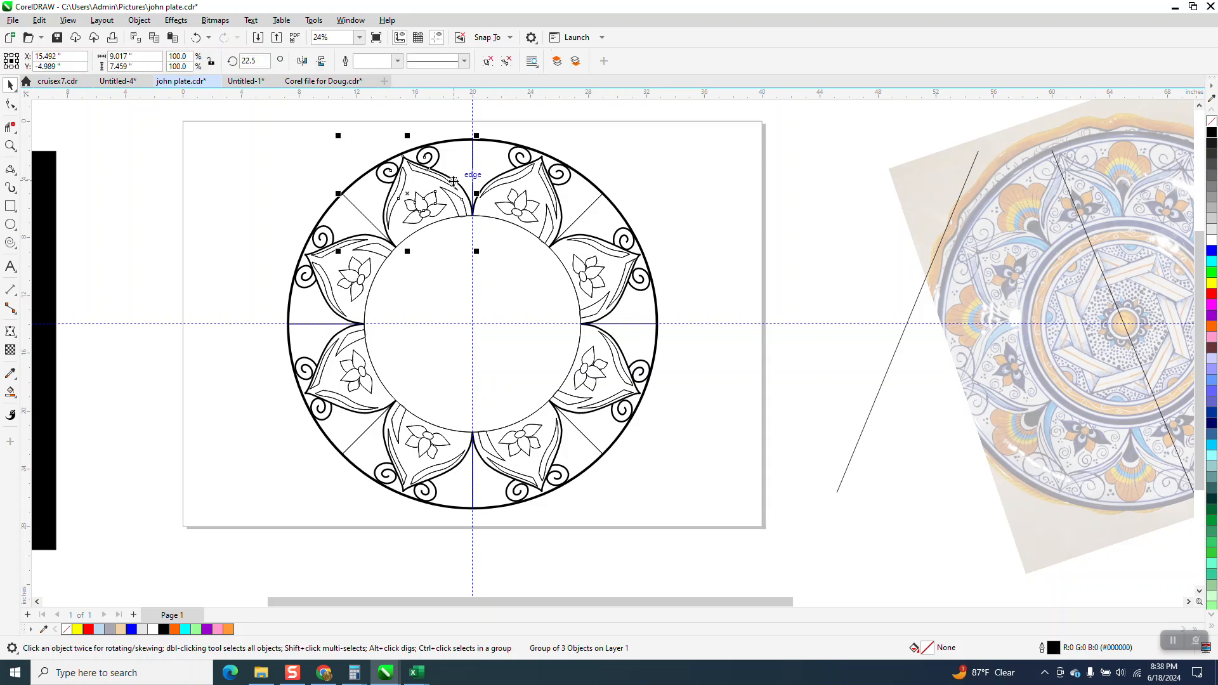
{"action": "key", "text": "Delete"}
{"action": "left_click", "coordinate": [343, 246]}
{"action": "key", "text": "Delete"}
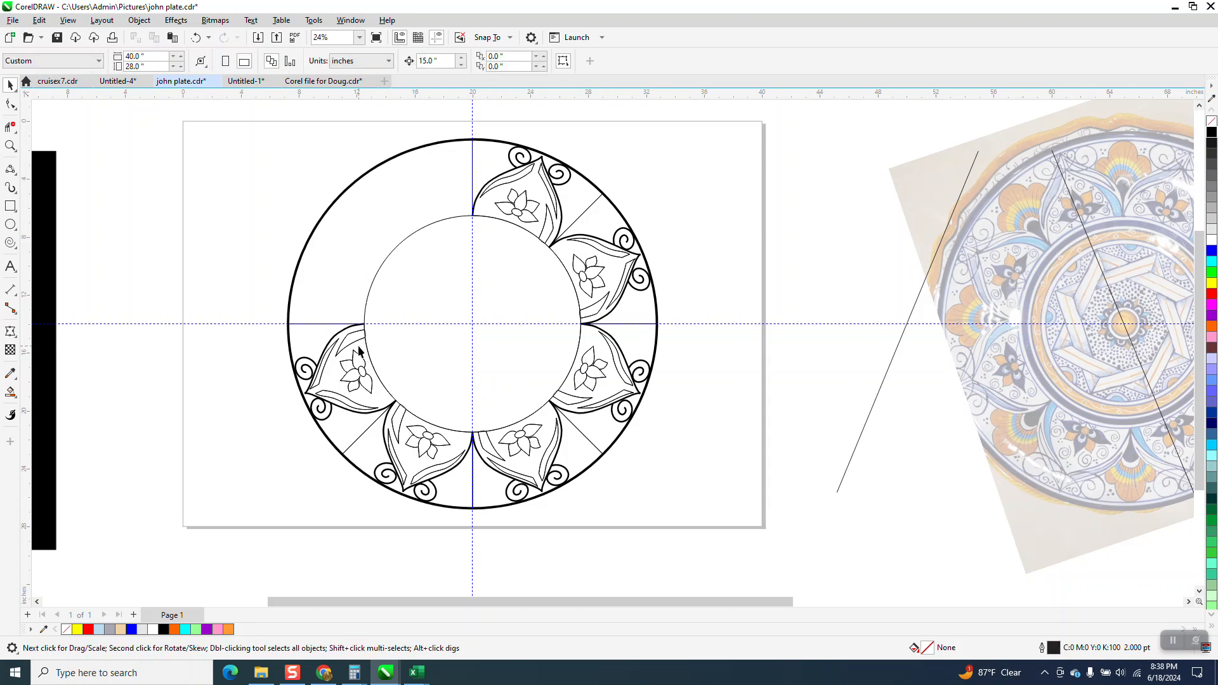
{"action": "left_click", "coordinate": [359, 351]}
{"action": "key", "text": "Delete"}
{"action": "left_click", "coordinate": [414, 460]}
{"action": "key", "text": "Delete"}
{"action": "left_click", "coordinate": [527, 444]}
{"action": "key", "text": "Delete"}
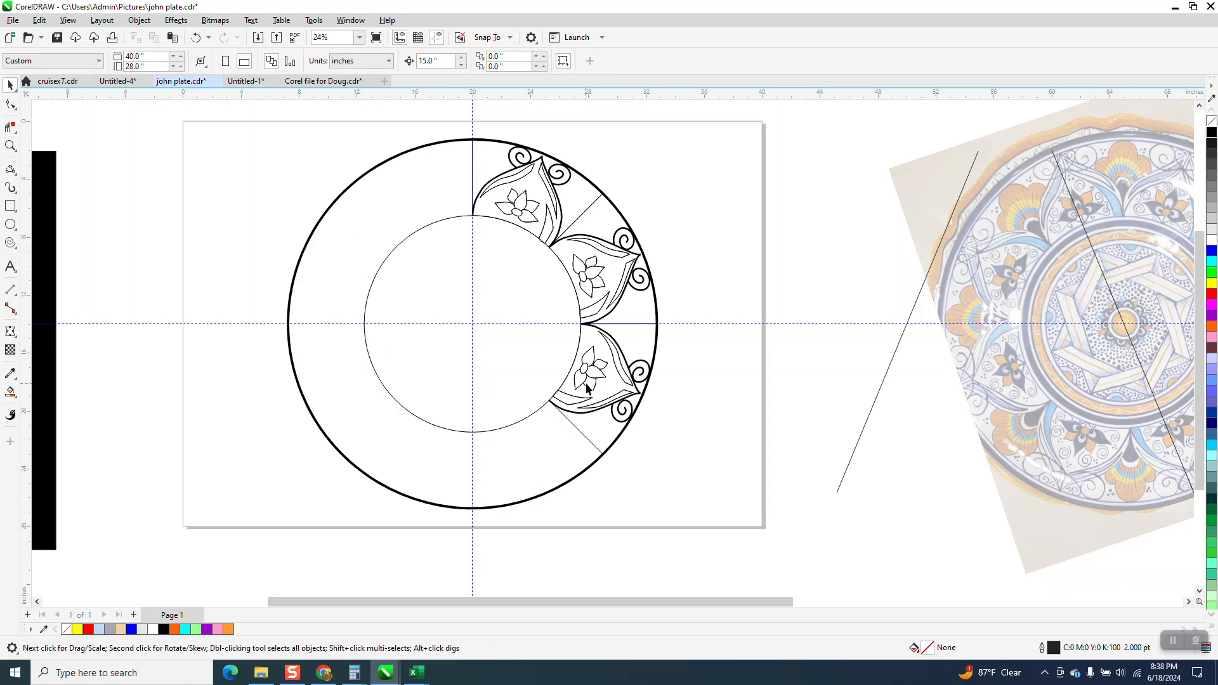
{"action": "left_click", "coordinate": [586, 387]}
{"action": "key", "text": "Delete"}
{"action": "left_click", "coordinate": [590, 271]}
{"action": "key", "text": "Delete"}
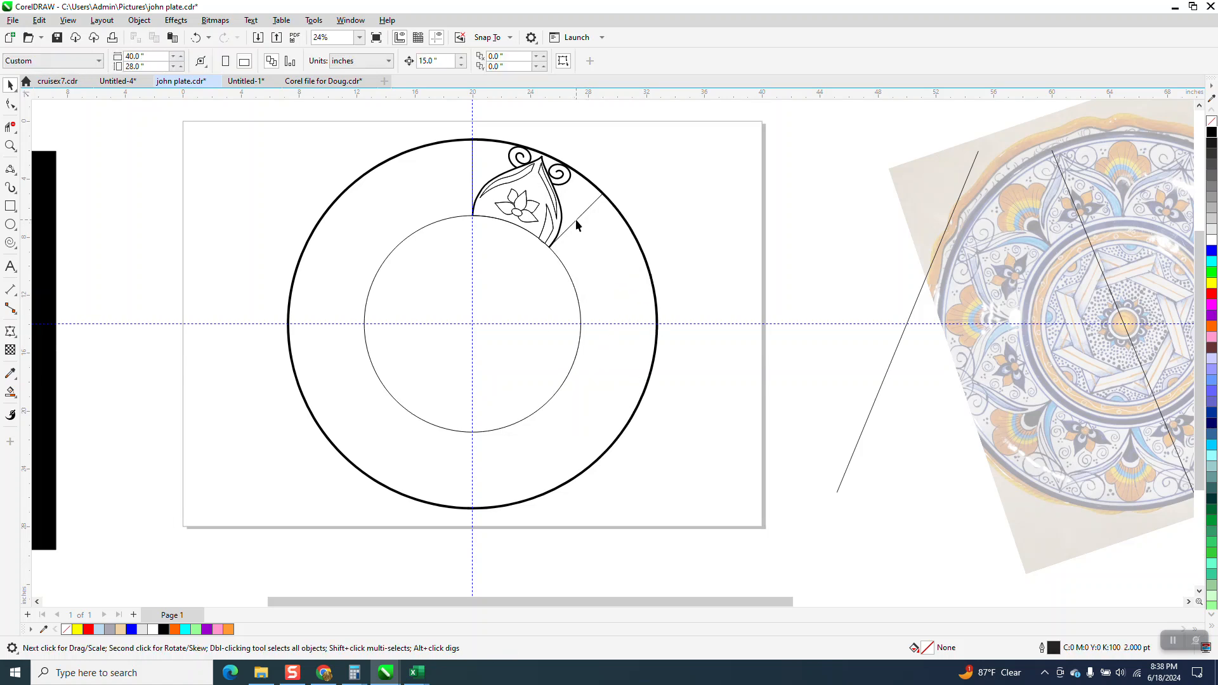
{"action": "left_click", "coordinate": [576, 219]}
{"action": "key", "text": "Delete"}
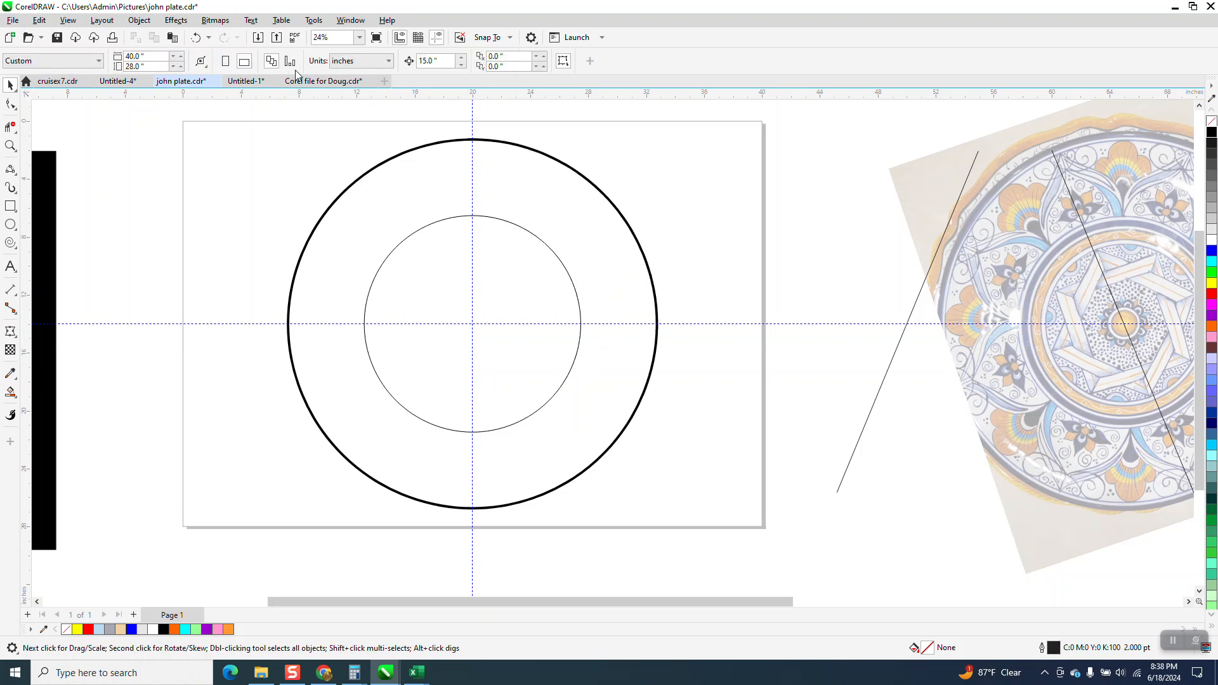
{"action": "left_click", "coordinate": [197, 37]}
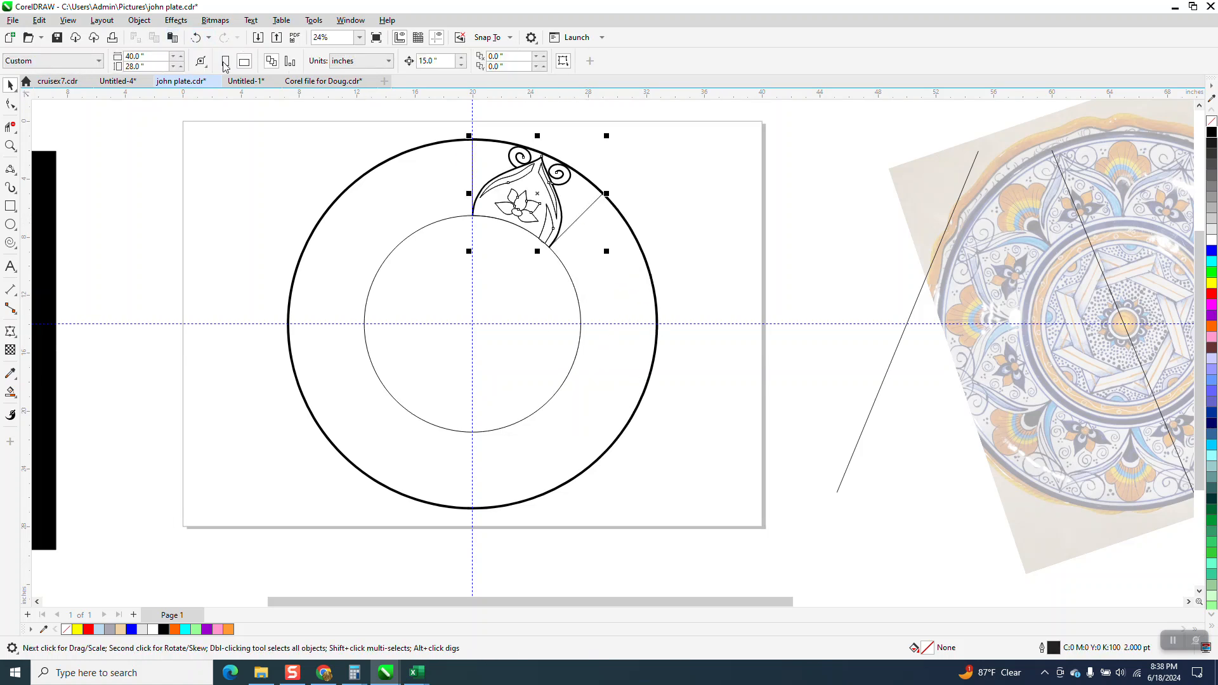
- Ungroup the remaining petal section and select its outer petal curve
{"action": "left_click", "coordinate": [608, 196]}
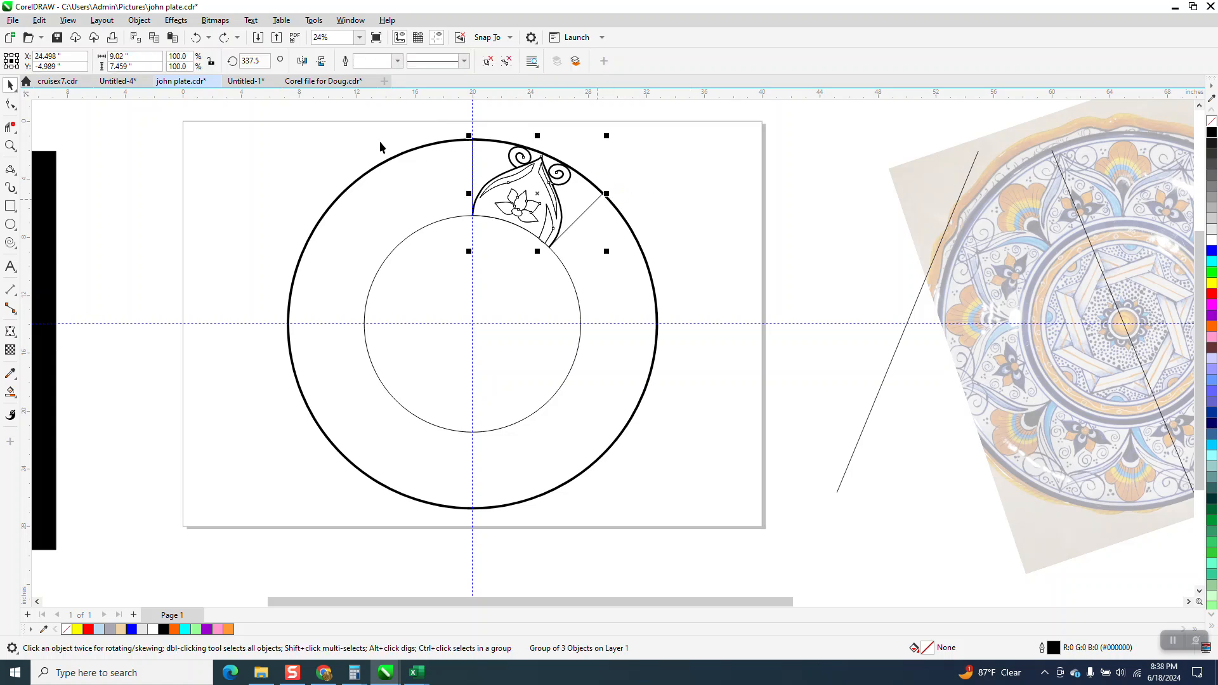
{"action": "left_click", "coordinate": [140, 19]}
{"action": "mouse_move", "coordinate": [190, 236]}
{"action": "left_click", "coordinate": [327, 251]}
{"action": "left_click", "coordinate": [296, 145]}
{"action": "left_click", "coordinate": [587, 209]}
{"action": "left_click", "coordinate": [587, 209]}
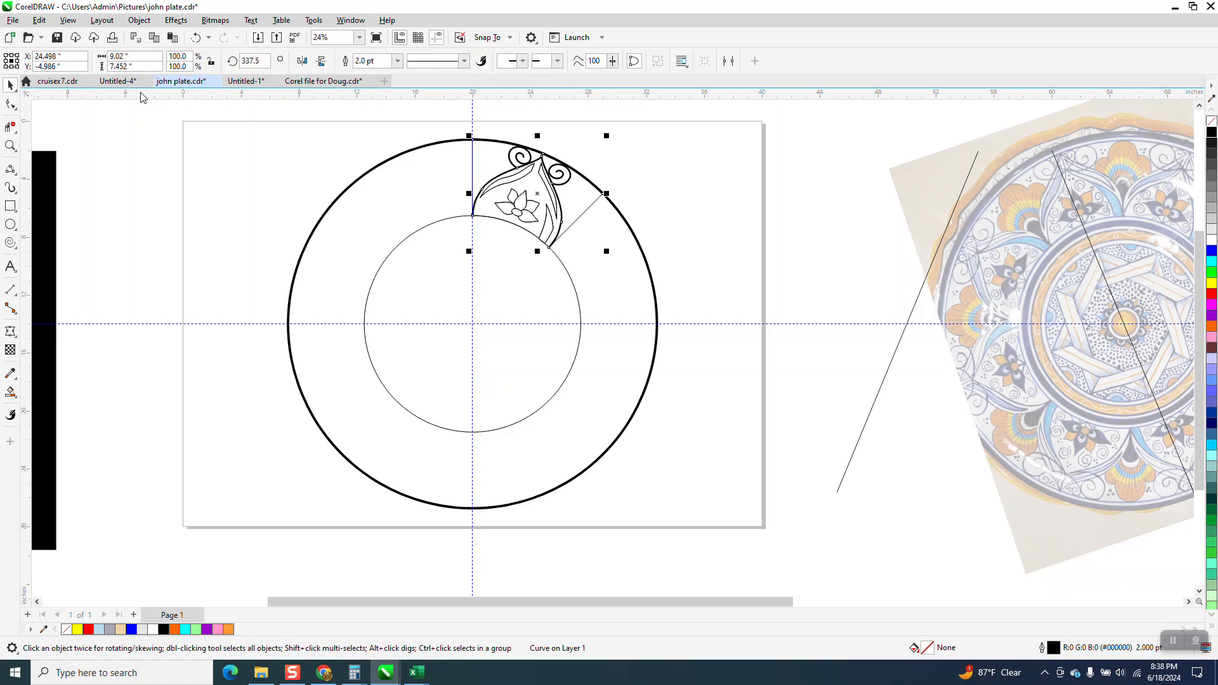
{"action": "left_click", "coordinate": [11, 146]}
{"action": "left_click_drag", "start_coordinate": [444, 135], "coordinate": [704, 310]}
{"action": "right_click", "coordinate": [323, 166]}
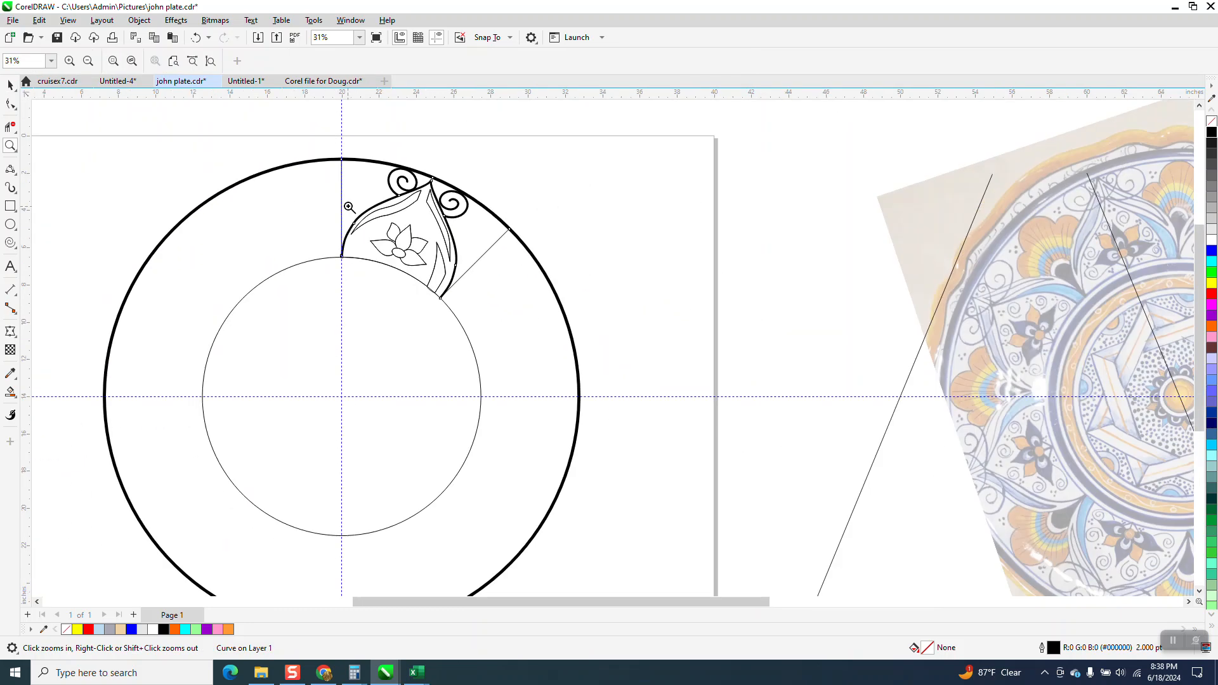
- Group the coloured fan motif's objects and move the group straight down onto the plate ring, where the vertical guideline crosses it
{"action": "left_click", "coordinate": [11, 392]}
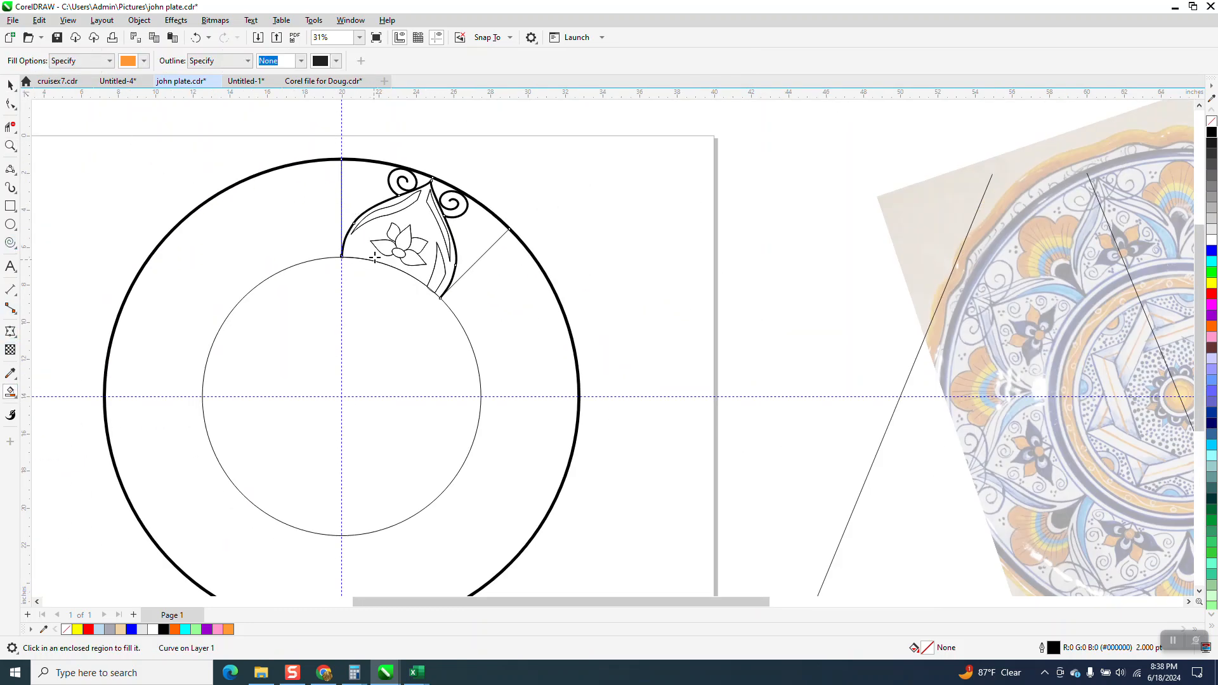
{"action": "scroll", "coordinate": [559, 244], "scroll_direction": "down", "scroll_amount": 4}
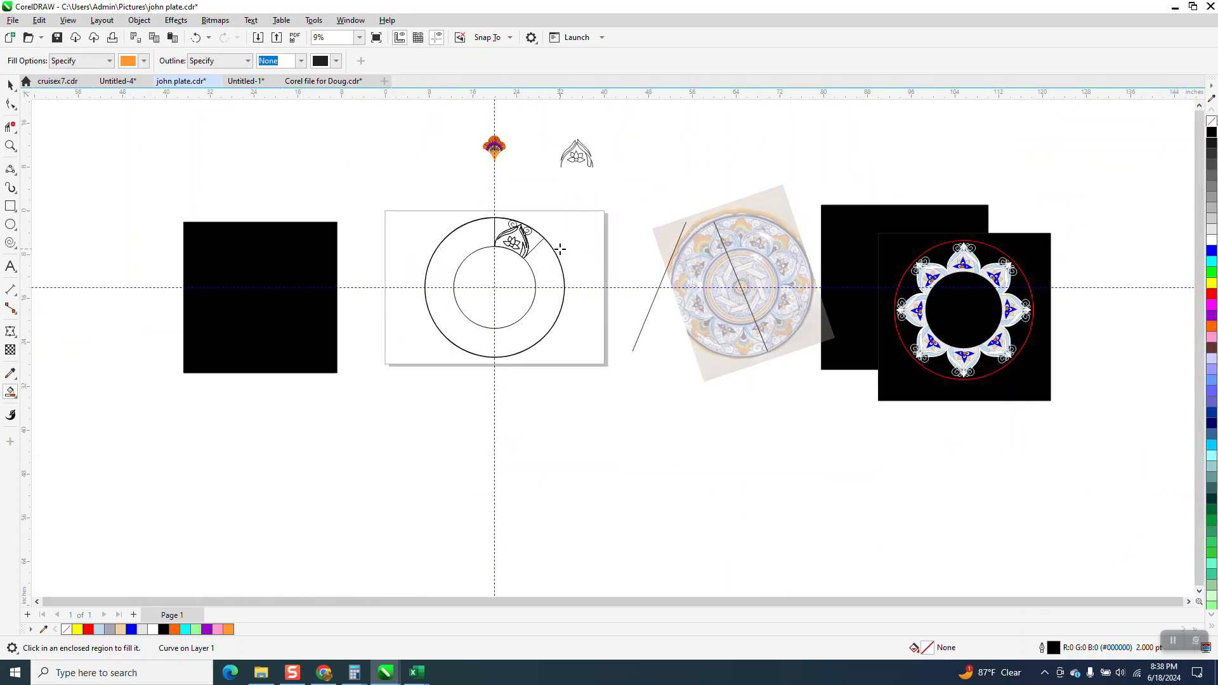
{"action": "left_click", "coordinate": [19, 147]}
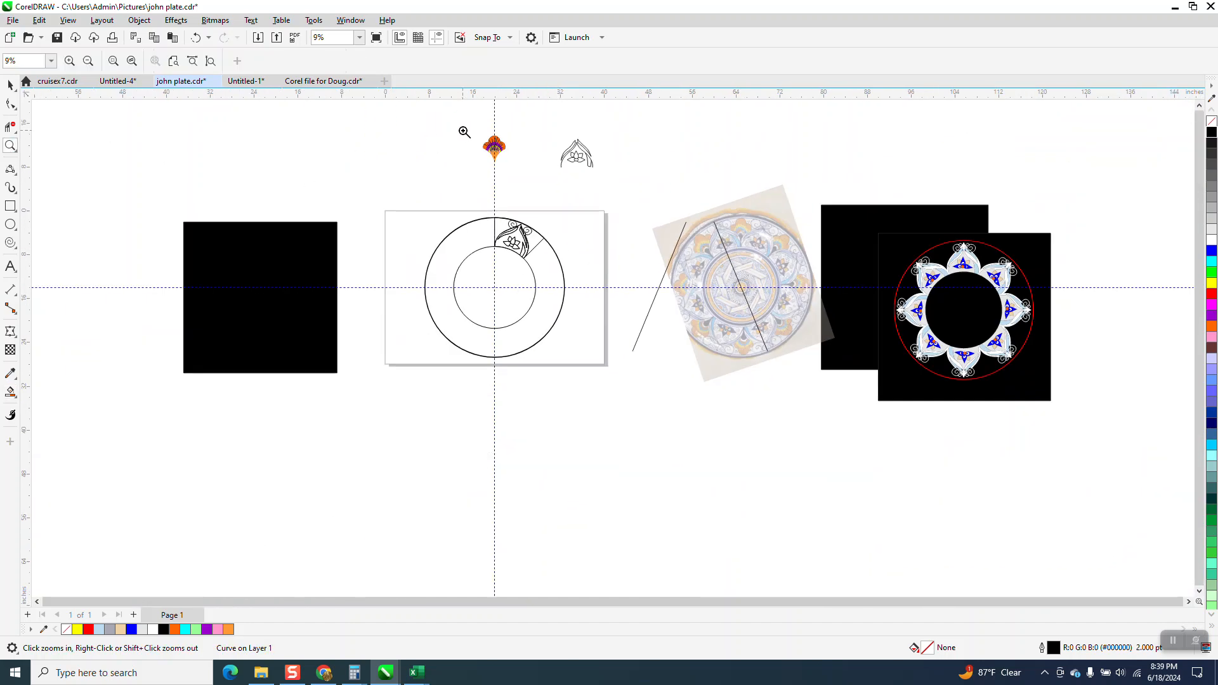
{"action": "left_click", "coordinate": [9, 86]}
{"action": "left_click_drag", "start_coordinate": [482, 126], "coordinate": [531, 177]}
{"action": "key", "text": "ctrl+g"}
{"action": "key", "text": "shift+Down"}
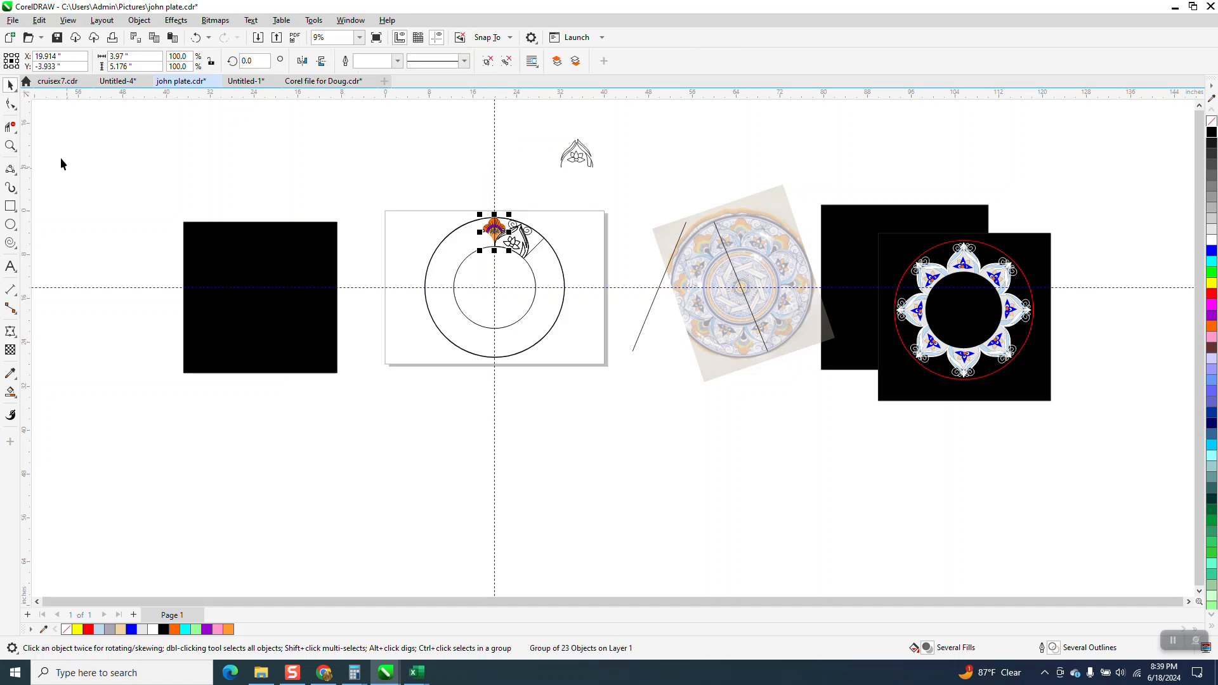
{"action": "left_click", "coordinate": [10, 146]}
{"action": "left_click_drag", "start_coordinate": [433, 208], "coordinate": [696, 325]}
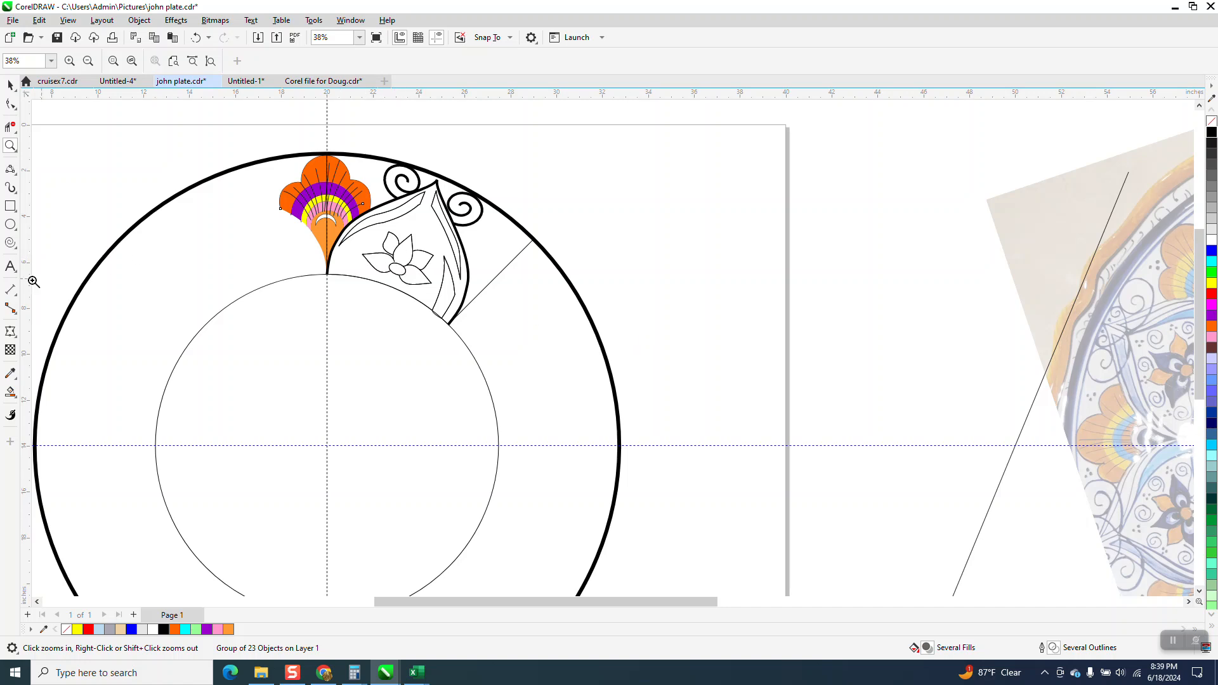
- Smart-fill the three curved leaf strips inside the petal section with cyan (#00FFFF) and no outline
{"action": "left_click", "coordinate": [10, 392]}
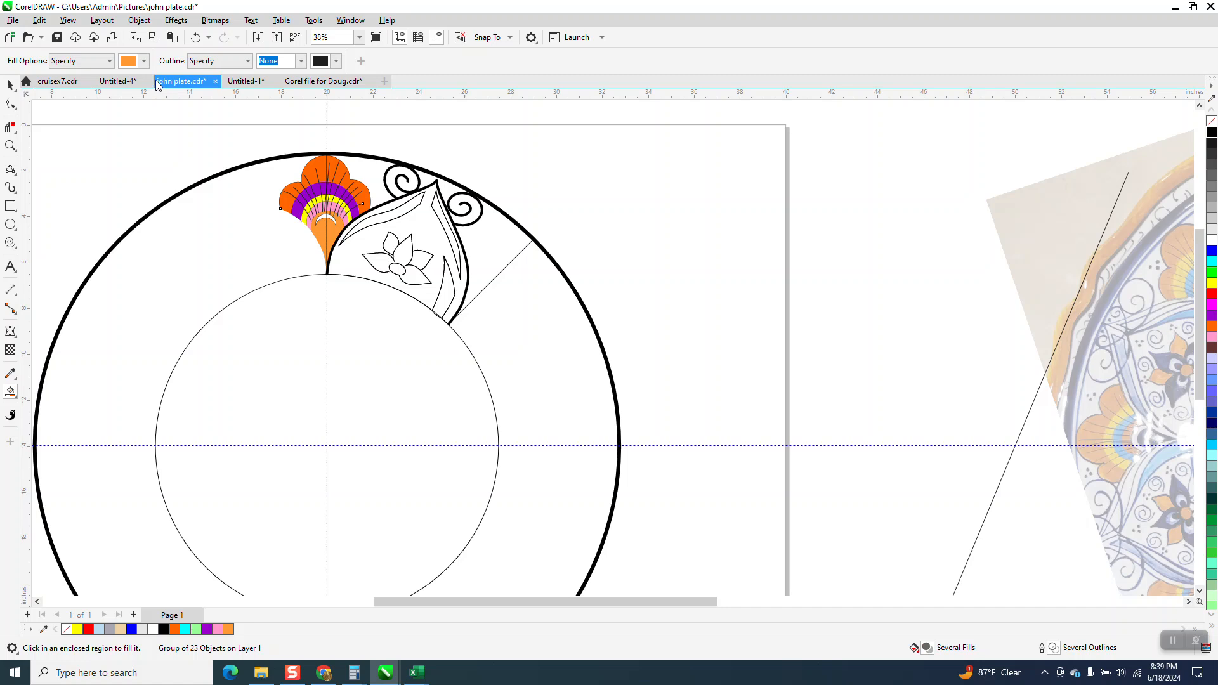
{"action": "left_click", "coordinate": [144, 61]}
{"action": "left_click", "coordinate": [196, 143]}
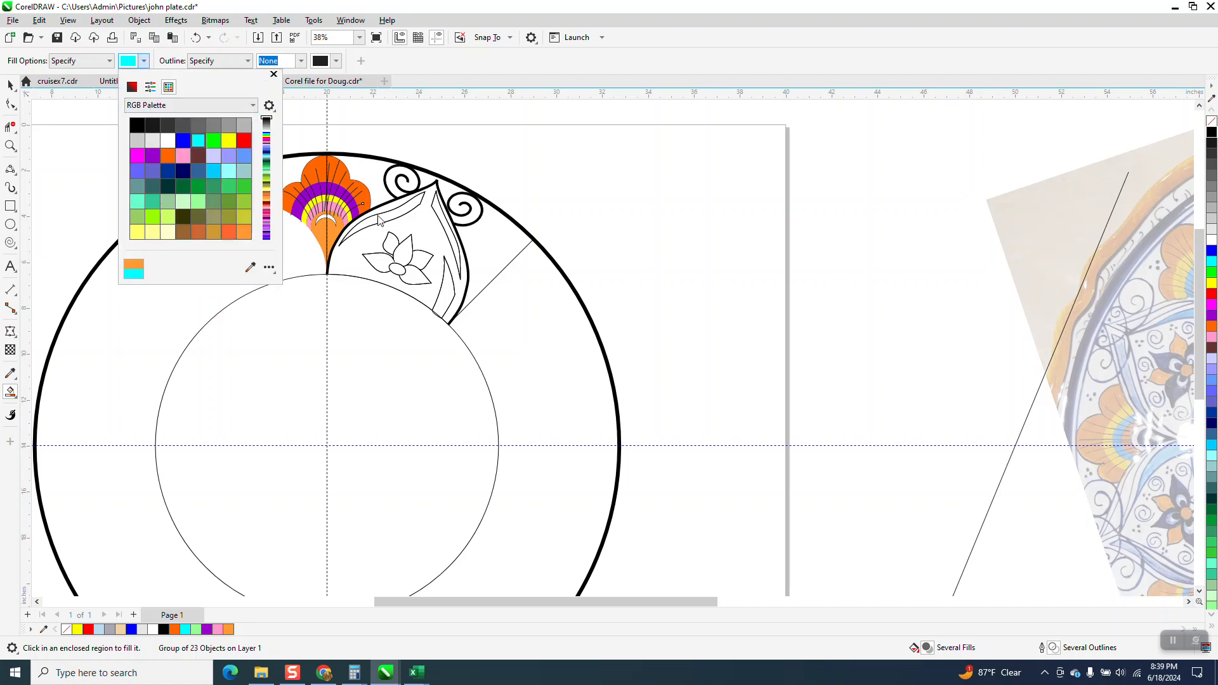
{"action": "left_click", "coordinate": [449, 307]}
{"action": "left_click", "coordinate": [446, 295]}
{"action": "left_click", "coordinate": [451, 244]}
{"action": "left_click", "coordinate": [411, 208]}
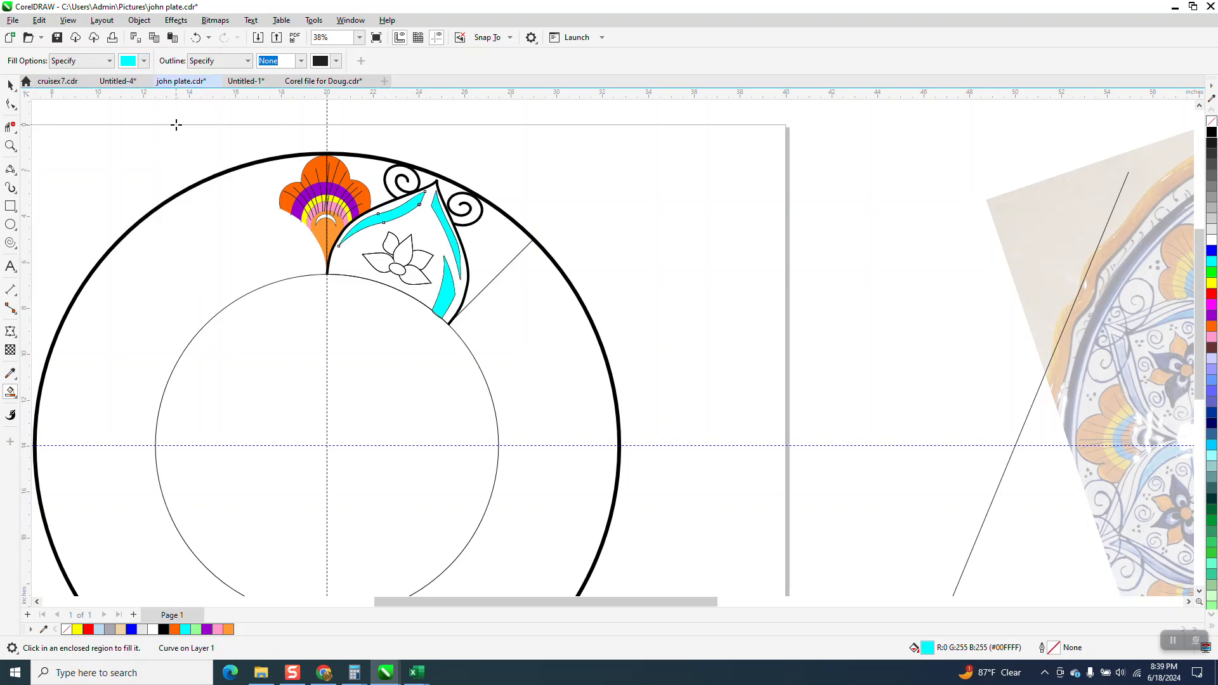
- Smart-fill two of the small flower's alternating petals with pink (#FF99CC)
{"action": "left_click", "coordinate": [144, 61]}
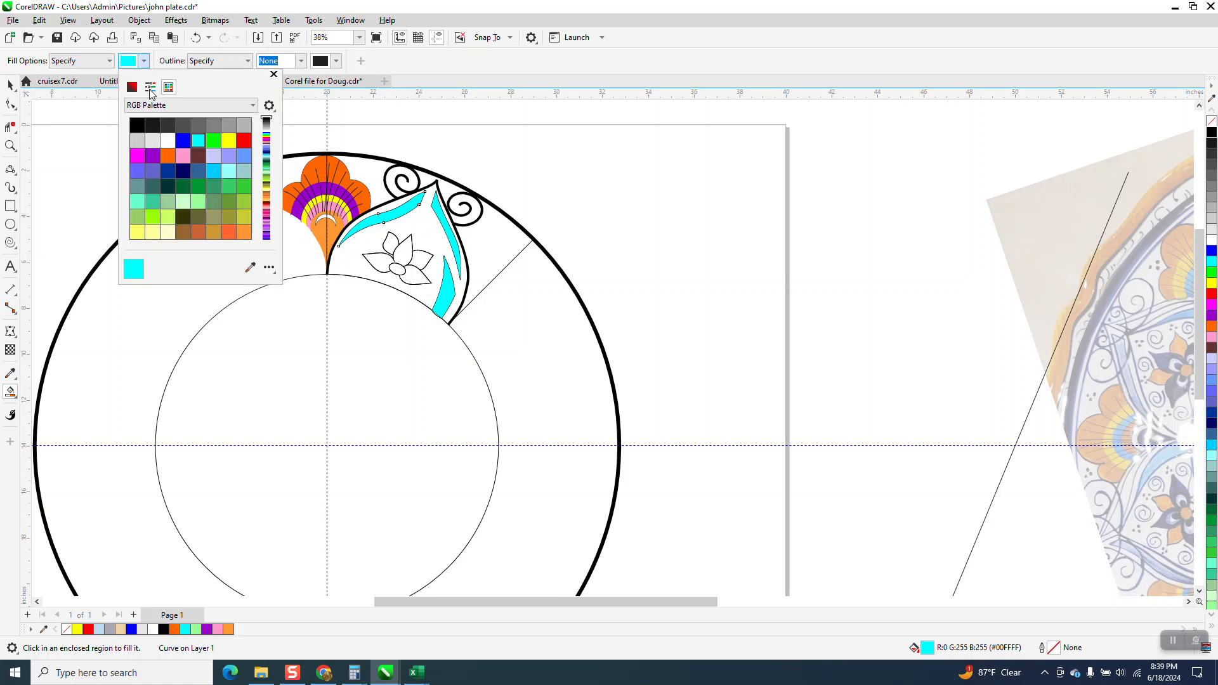
{"action": "left_click", "coordinate": [182, 156]}
{"action": "left_click", "coordinate": [393, 248]}
{"action": "left_click", "coordinate": [391, 245]}
{"action": "left_click", "coordinate": [421, 258]}
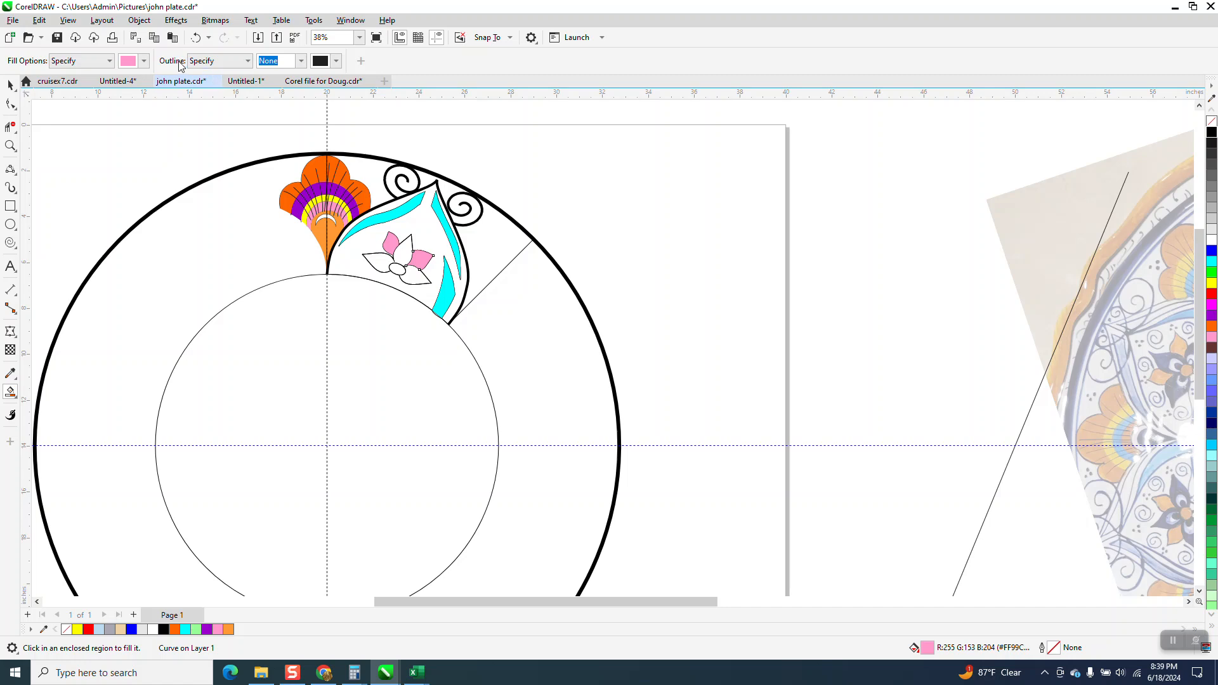
- Smart-fill the small flower's other three petals with lime green (#99FF00)
{"action": "left_click", "coordinate": [141, 61]}
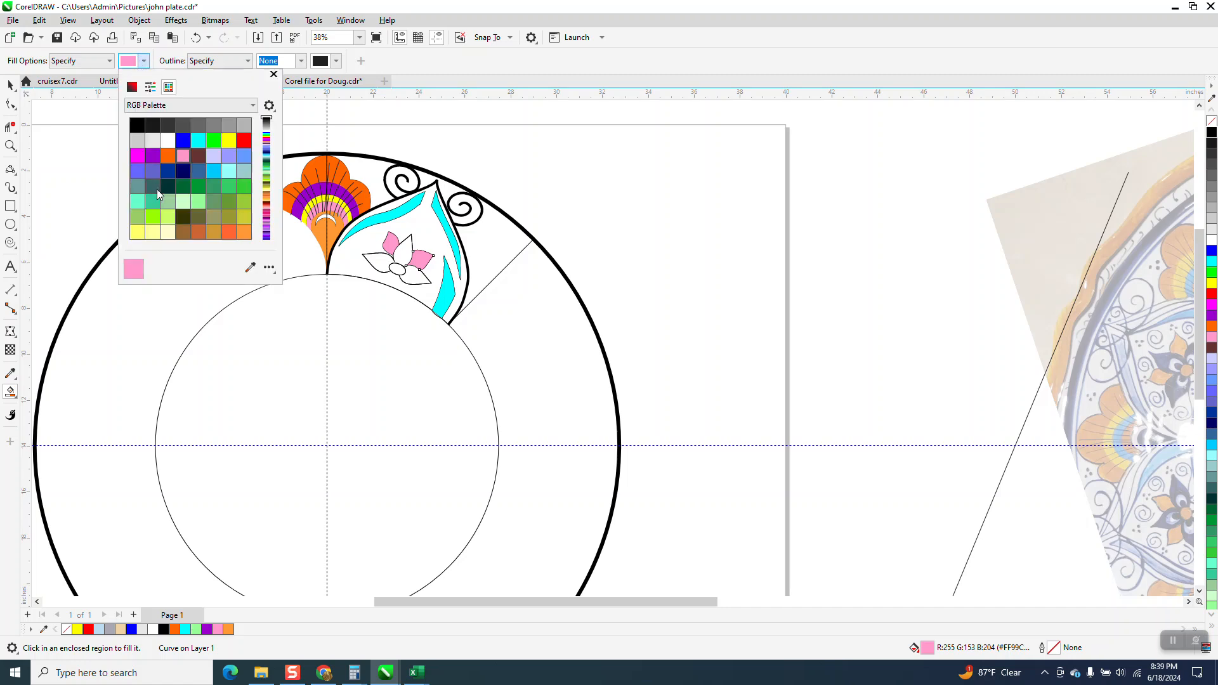
{"action": "left_click", "coordinate": [153, 217]}
{"action": "left_click", "coordinate": [380, 261]}
{"action": "left_click", "coordinate": [382, 260]}
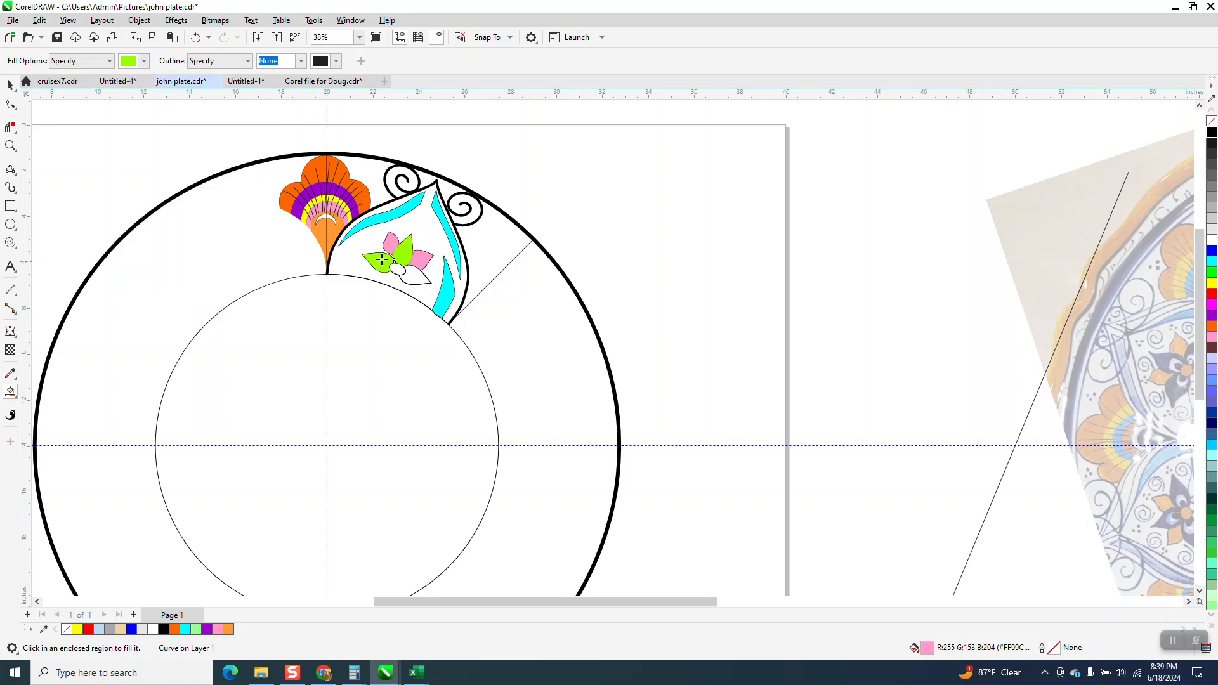
{"action": "left_click", "coordinate": [418, 278]}
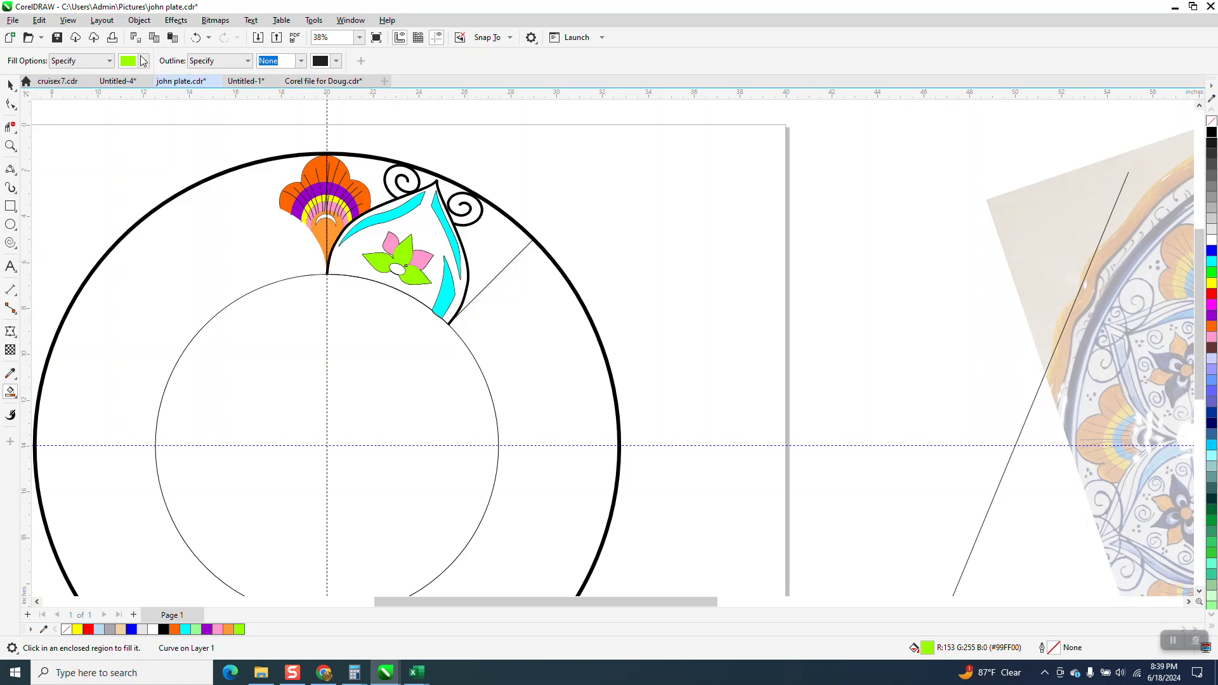
- Smart-fill the flower's centre with purple (#9900CC) and the petal section's area around the flower with yellow (#FFFF00)
{"action": "left_click", "coordinate": [145, 62]}
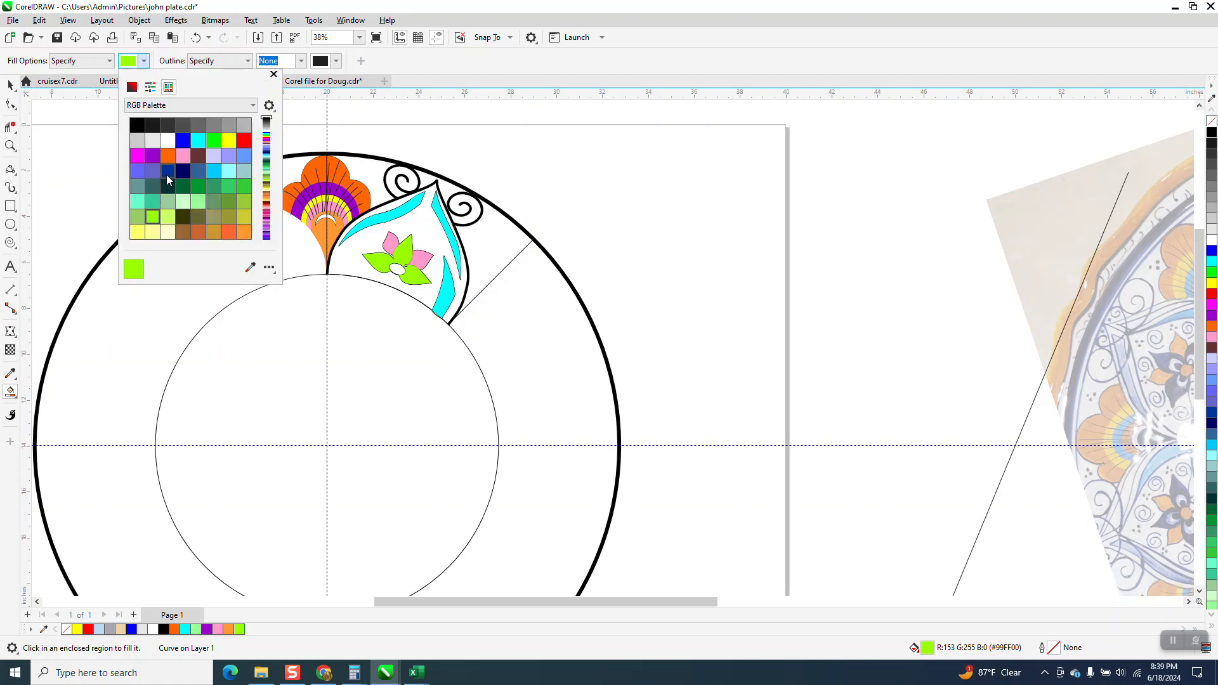
{"action": "left_click", "coordinate": [153, 156]}
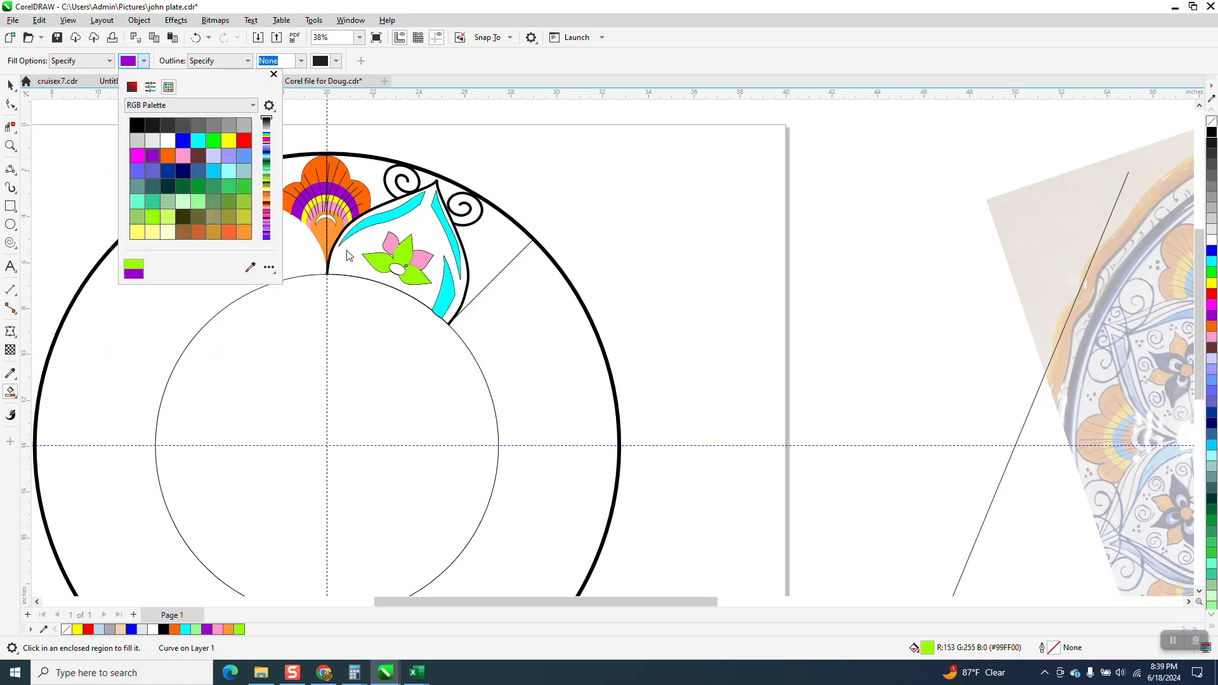
{"action": "left_click", "coordinate": [396, 271]}
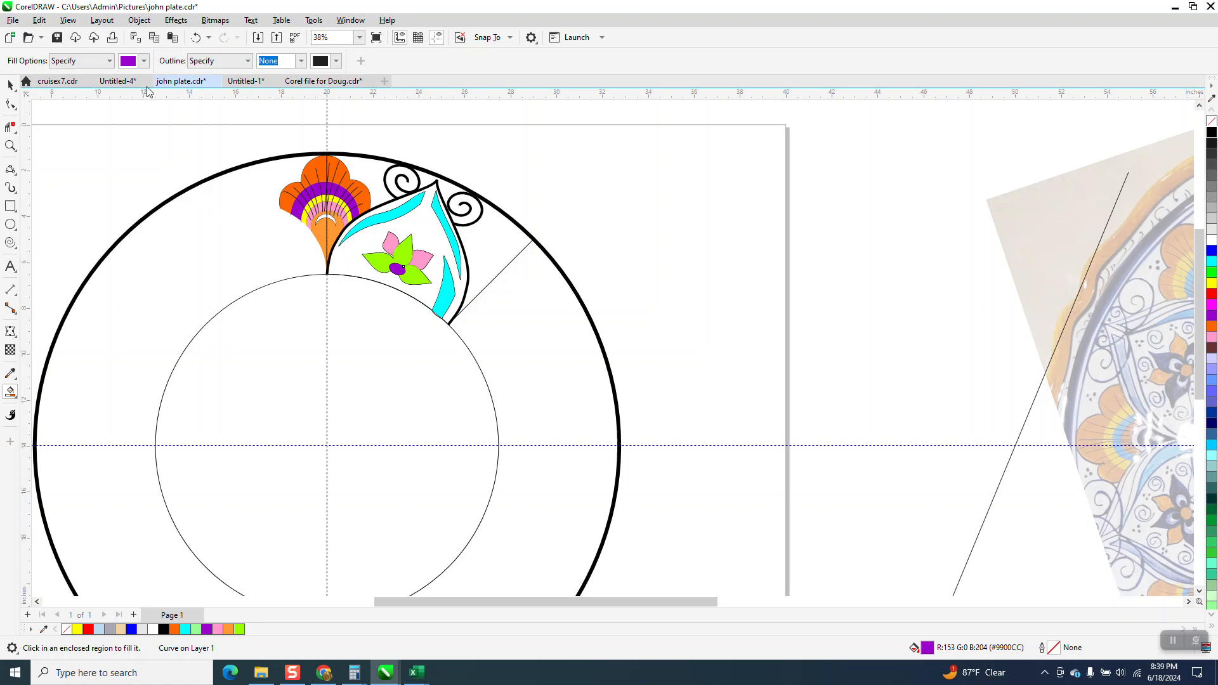
{"action": "left_click", "coordinate": [145, 61]}
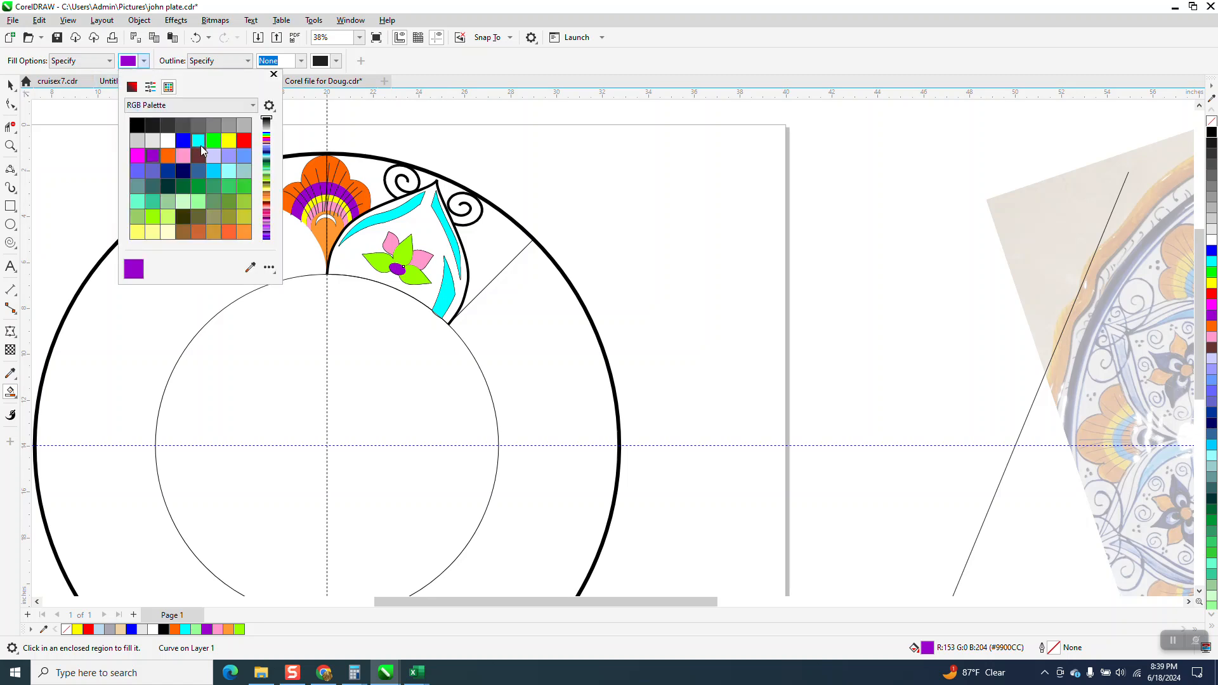
{"action": "left_click", "coordinate": [229, 140]}
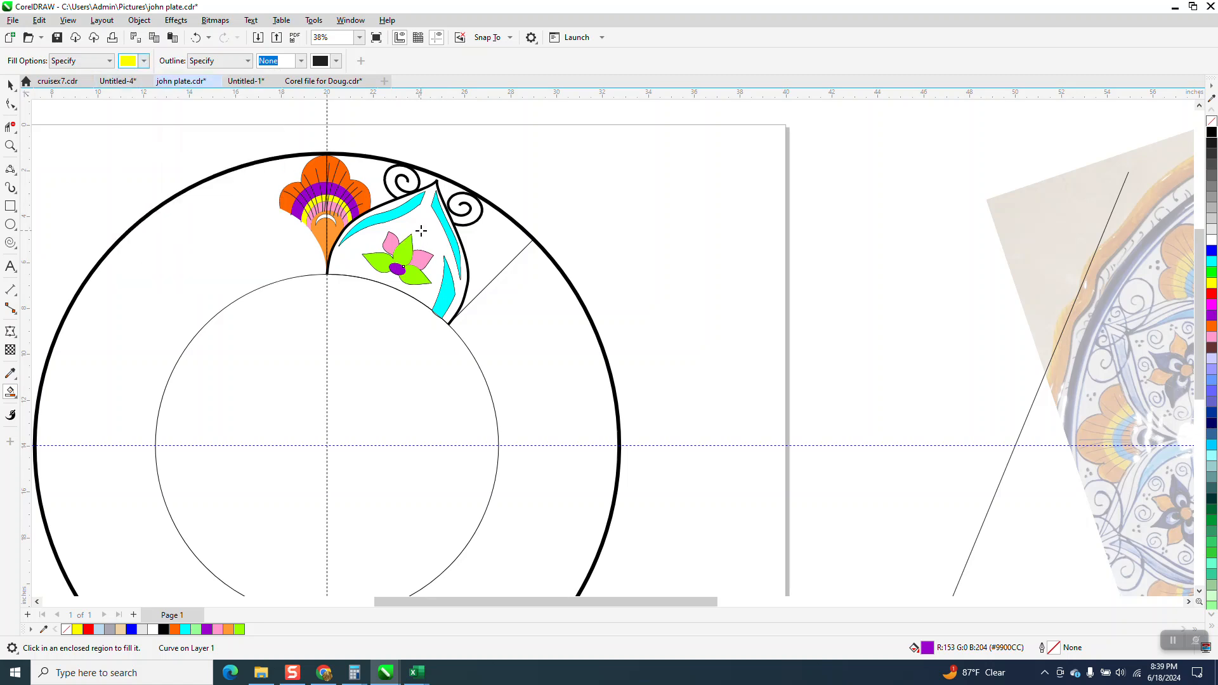
{"action": "left_click", "coordinate": [422, 231]}
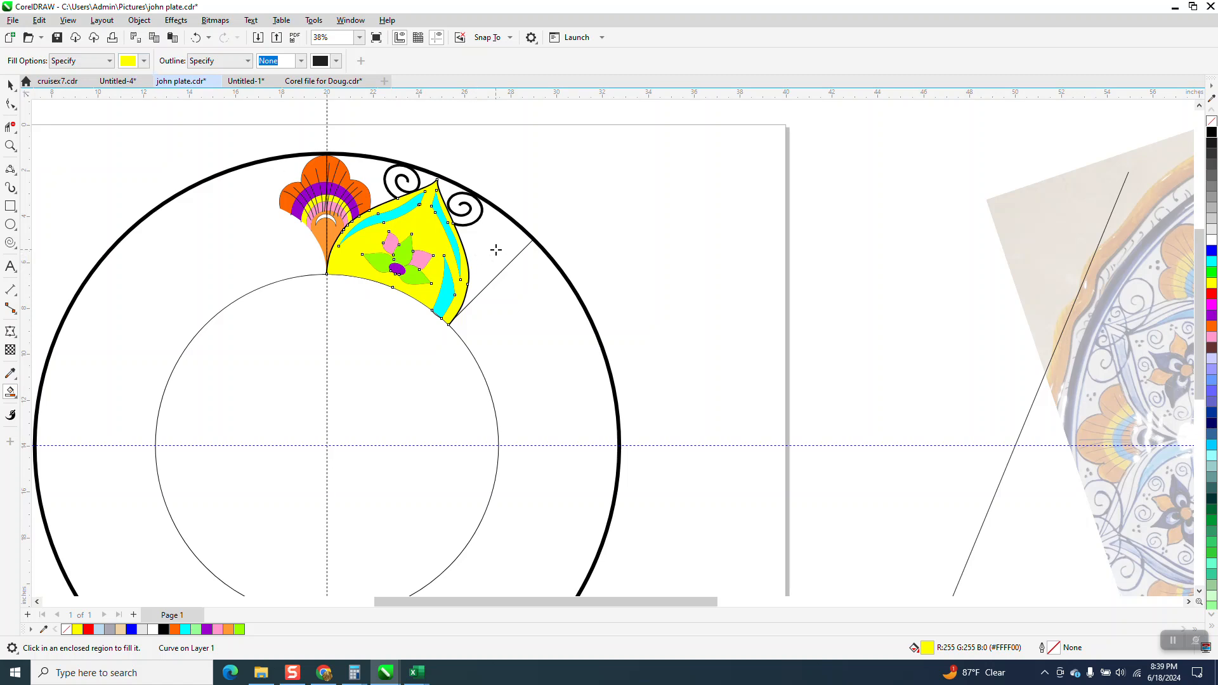
- Smart-fill the background between the petal section and the plate's outer circle with light blue (#6699FF)
{"action": "left_click", "coordinate": [10, 84]}
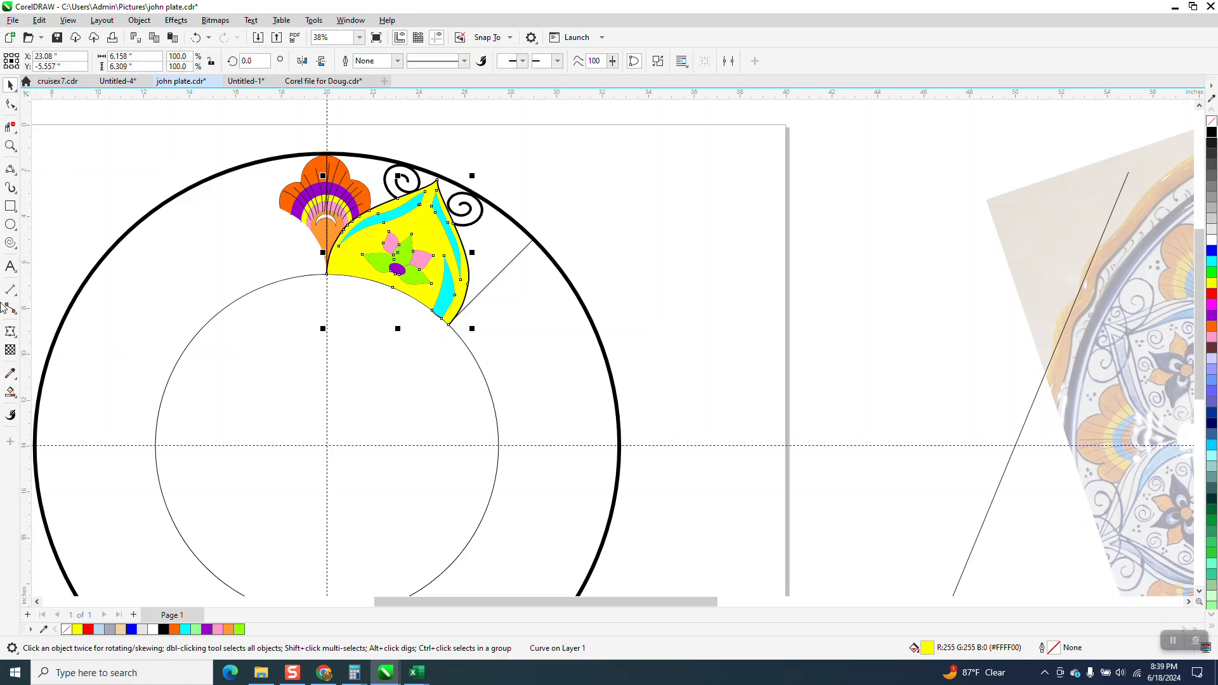
{"action": "left_click", "coordinate": [10, 393]}
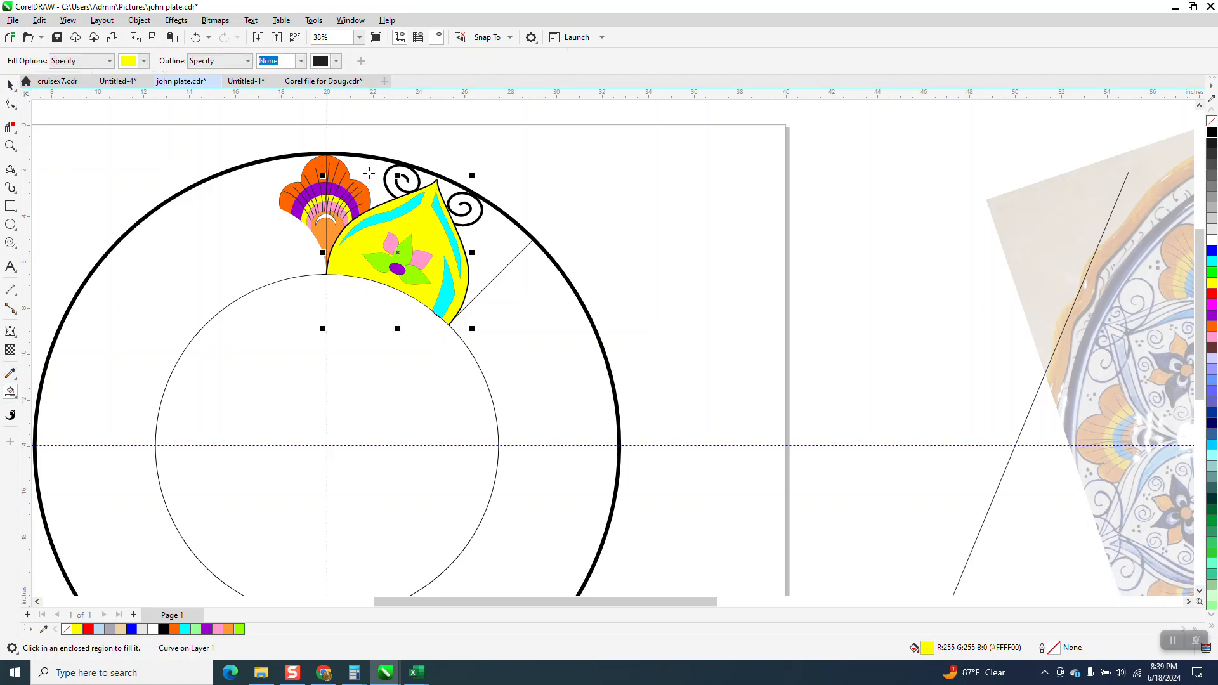
{"action": "left_click", "coordinate": [142, 61]}
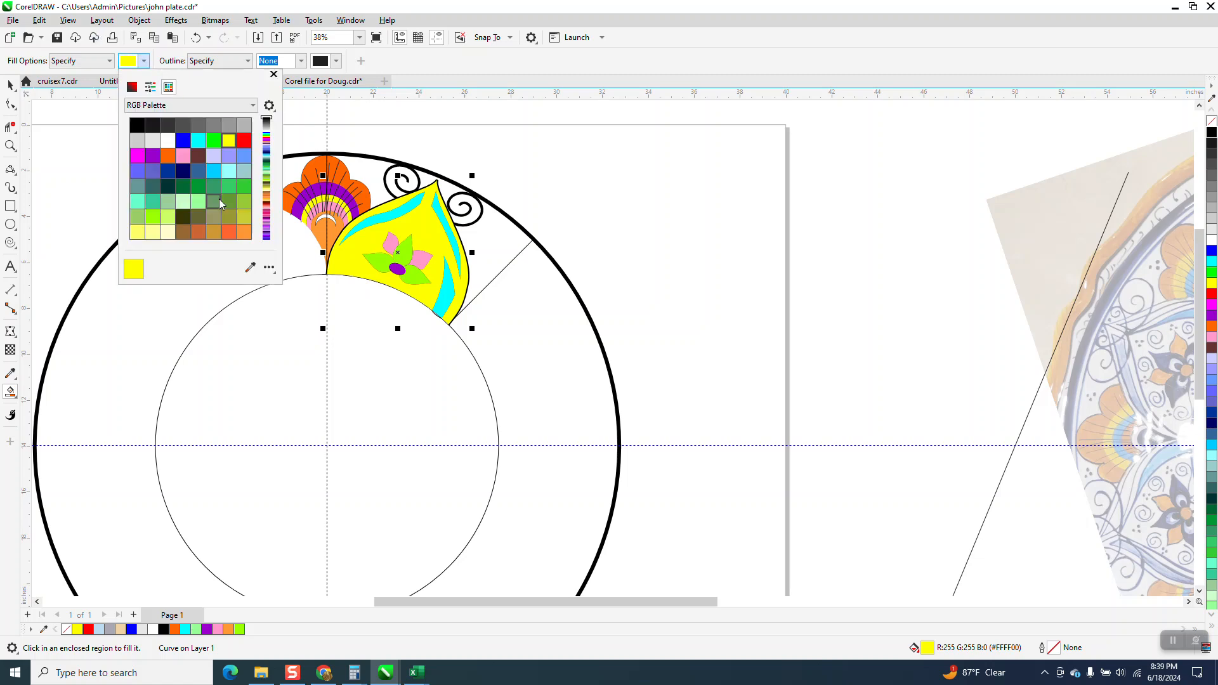
{"action": "left_click", "coordinate": [244, 156]}
{"action": "left_click", "coordinate": [371, 169]}
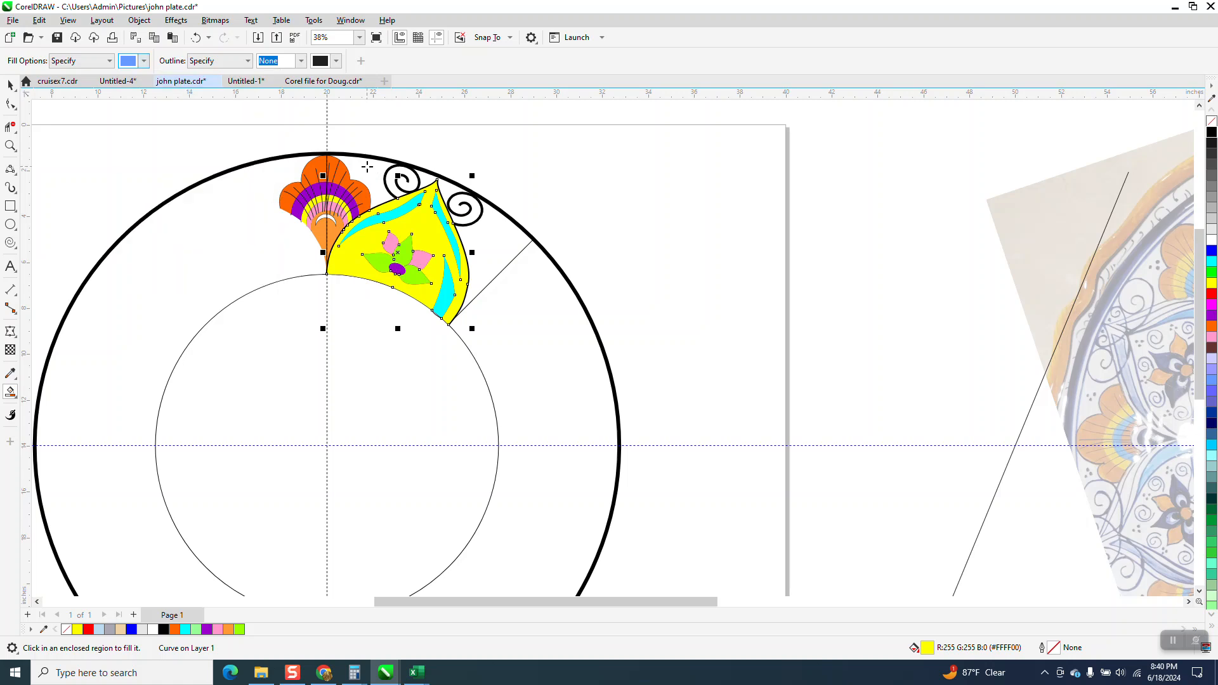
{"action": "left_click", "coordinate": [366, 166]}
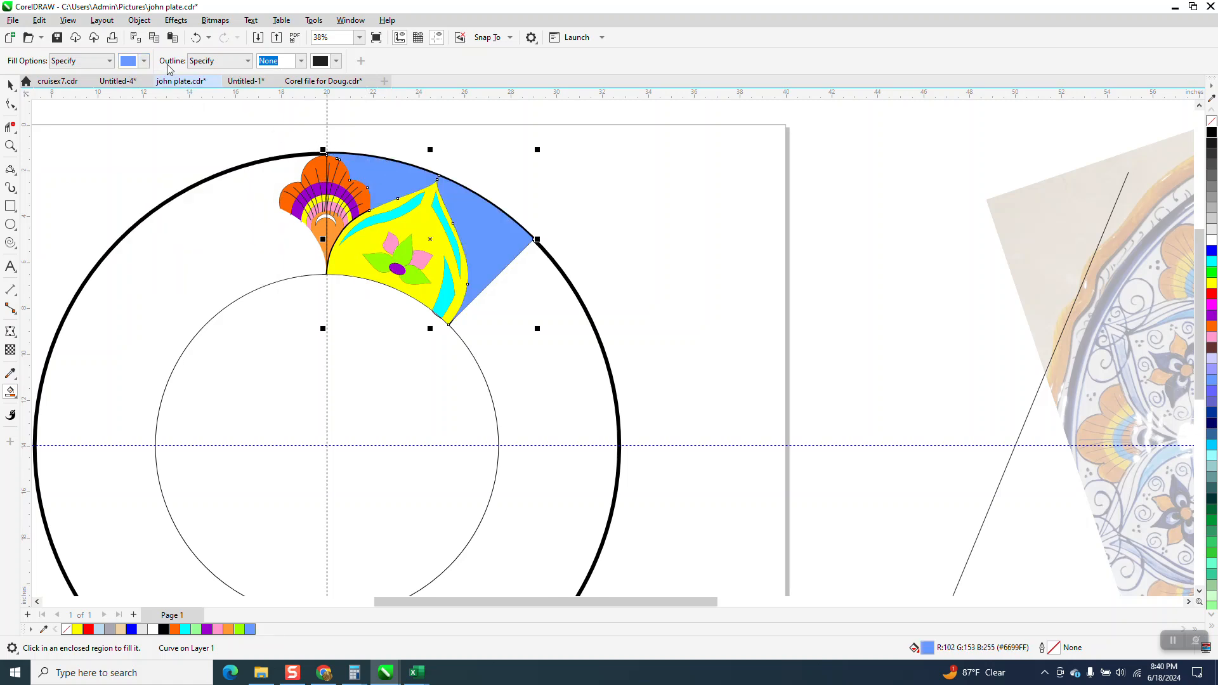
- Send the light blue background shape to the back of the page, behind the spirals
{"action": "left_click", "coordinate": [139, 20]}
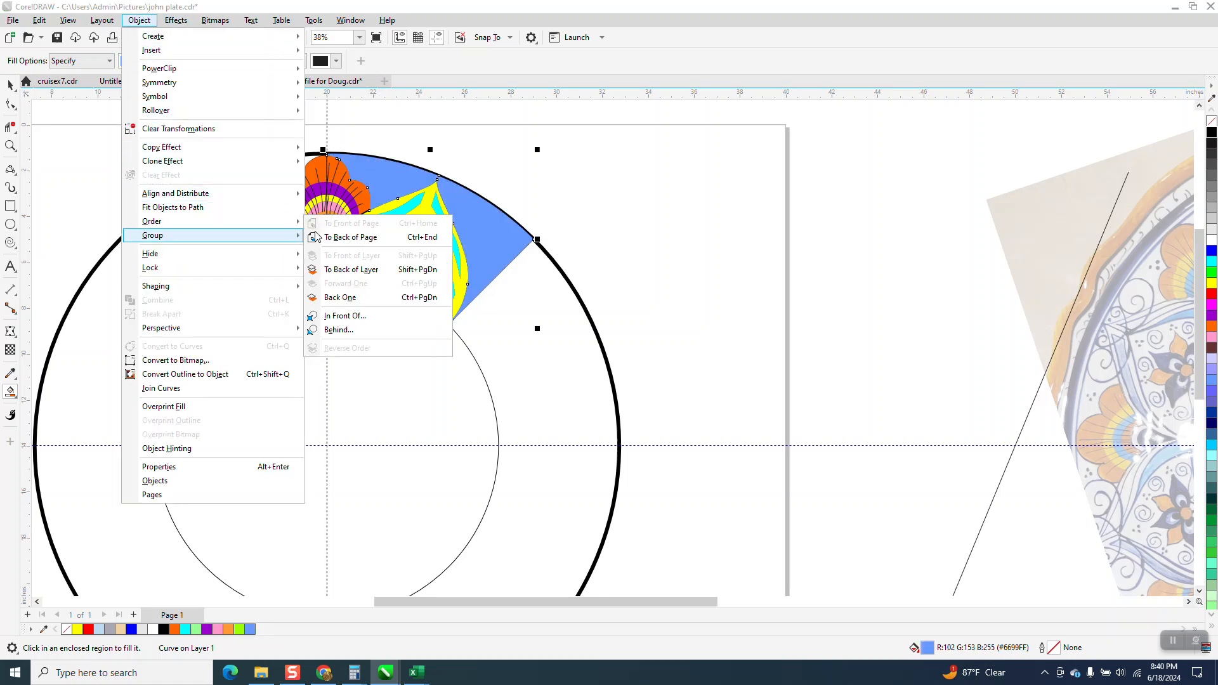
{"action": "left_click", "coordinate": [323, 232]}
{"action": "scroll", "coordinate": [522, 198], "scroll_direction": "down", "scroll_amount": 1}
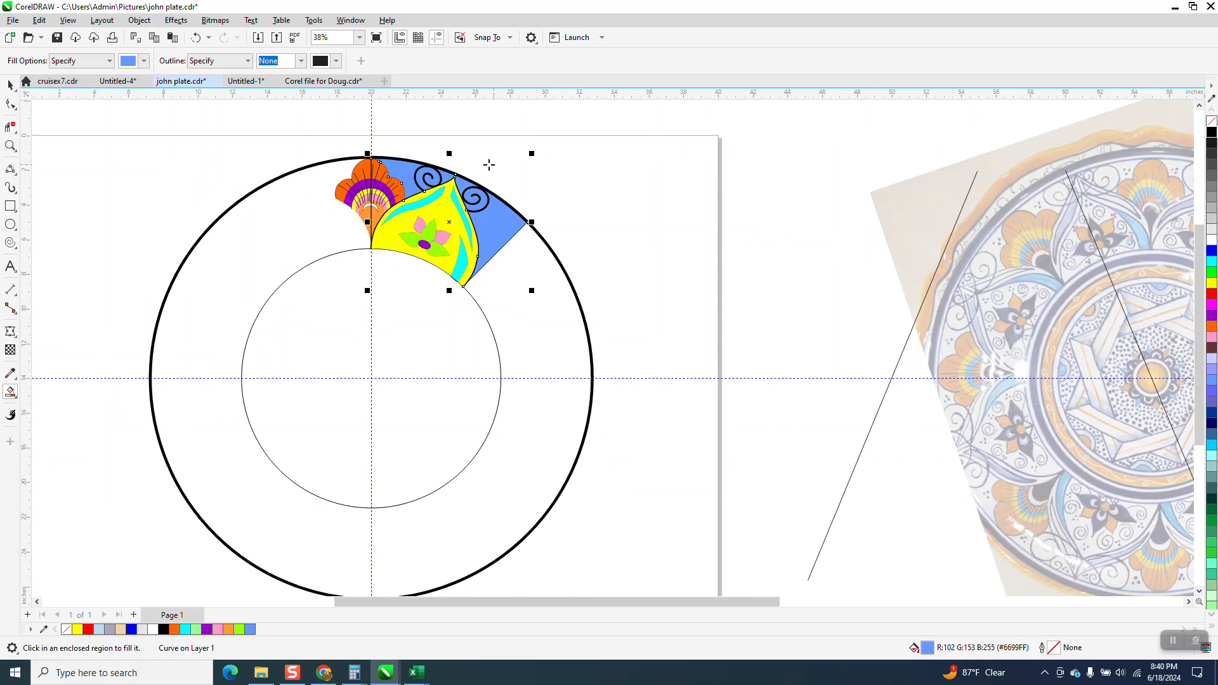
- Select the grouped fan motif and bring it to the front of the page
{"action": "key", "text": "space"}
{"action": "left_click", "coordinate": [299, 117]}
{"action": "left_click_drag", "start_coordinate": [292, 120], "coordinate": [363, 226]}
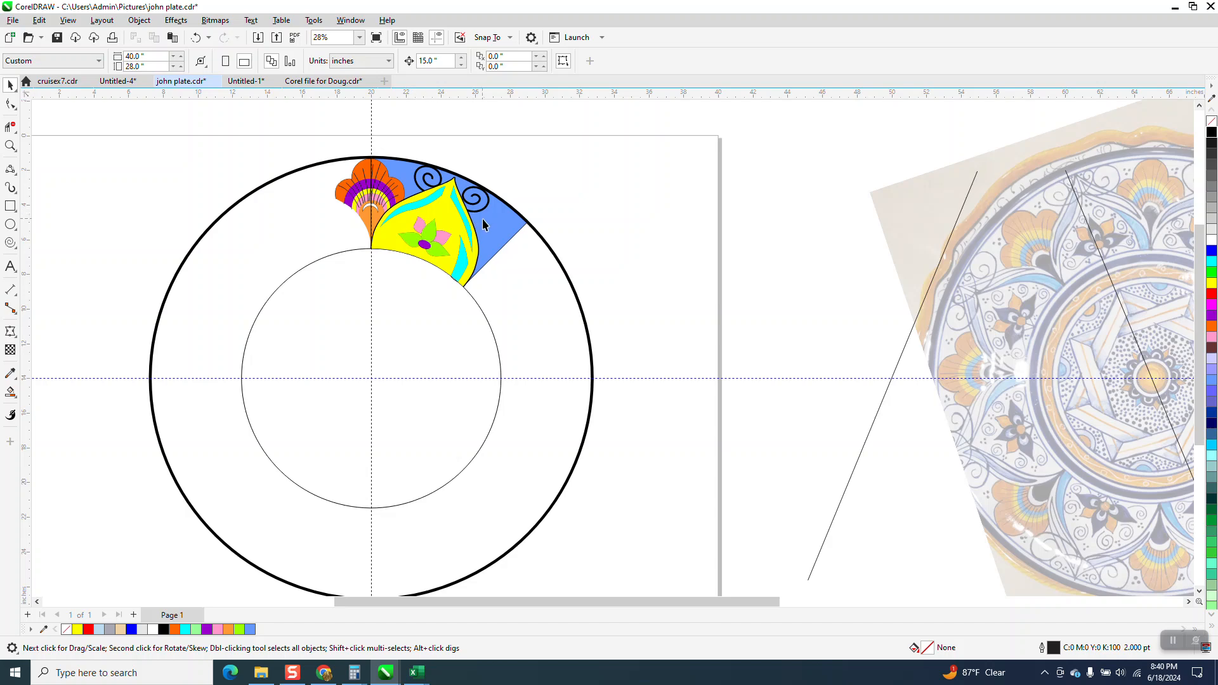
{"action": "left_click", "coordinate": [349, 194]}
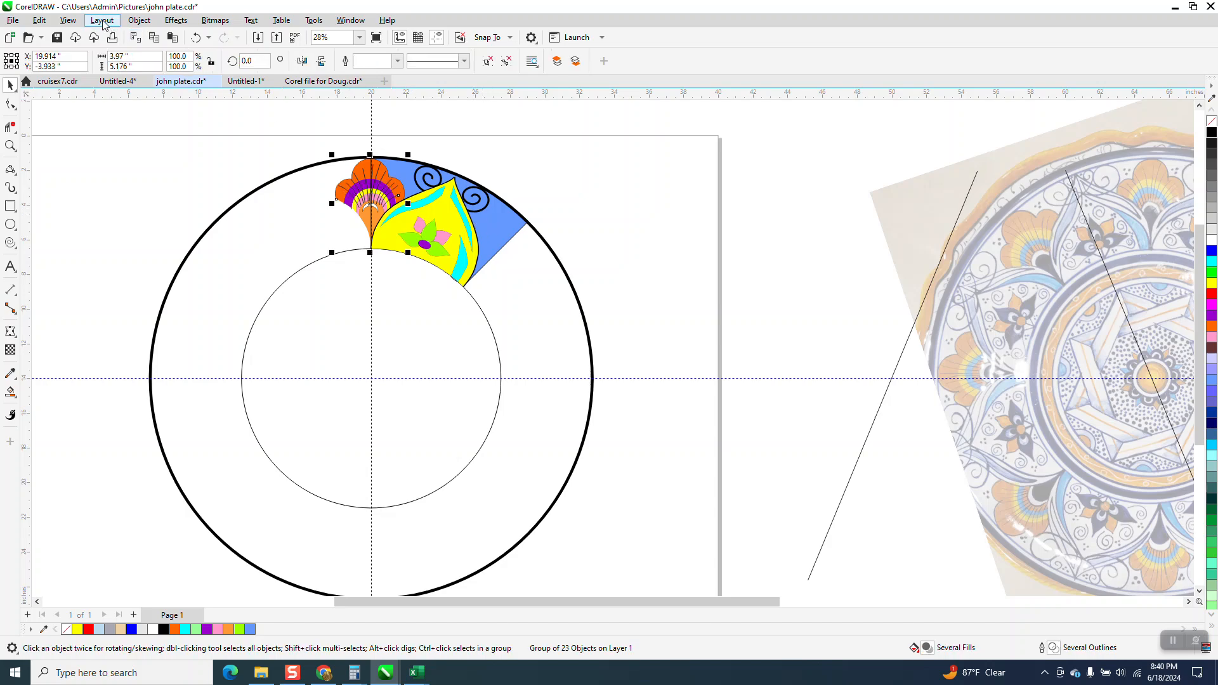
{"action": "left_click", "coordinate": [134, 23]}
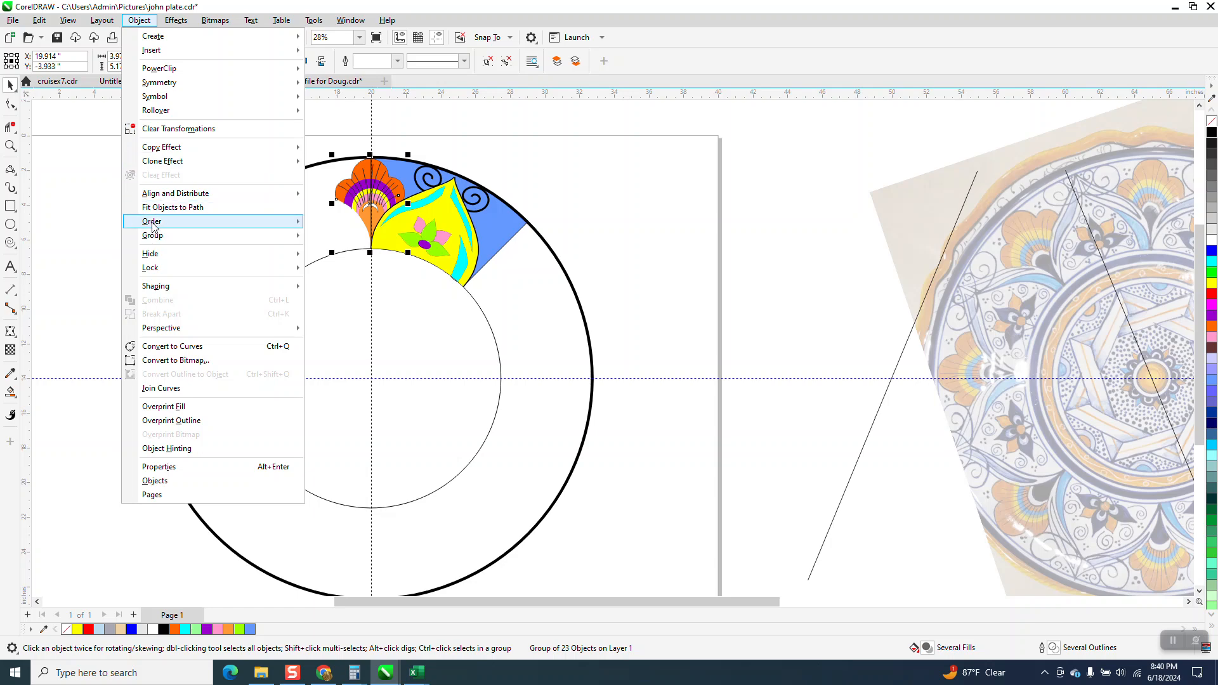
{"action": "mouse_move", "coordinate": [154, 223]}
{"action": "left_click", "coordinate": [351, 223]}
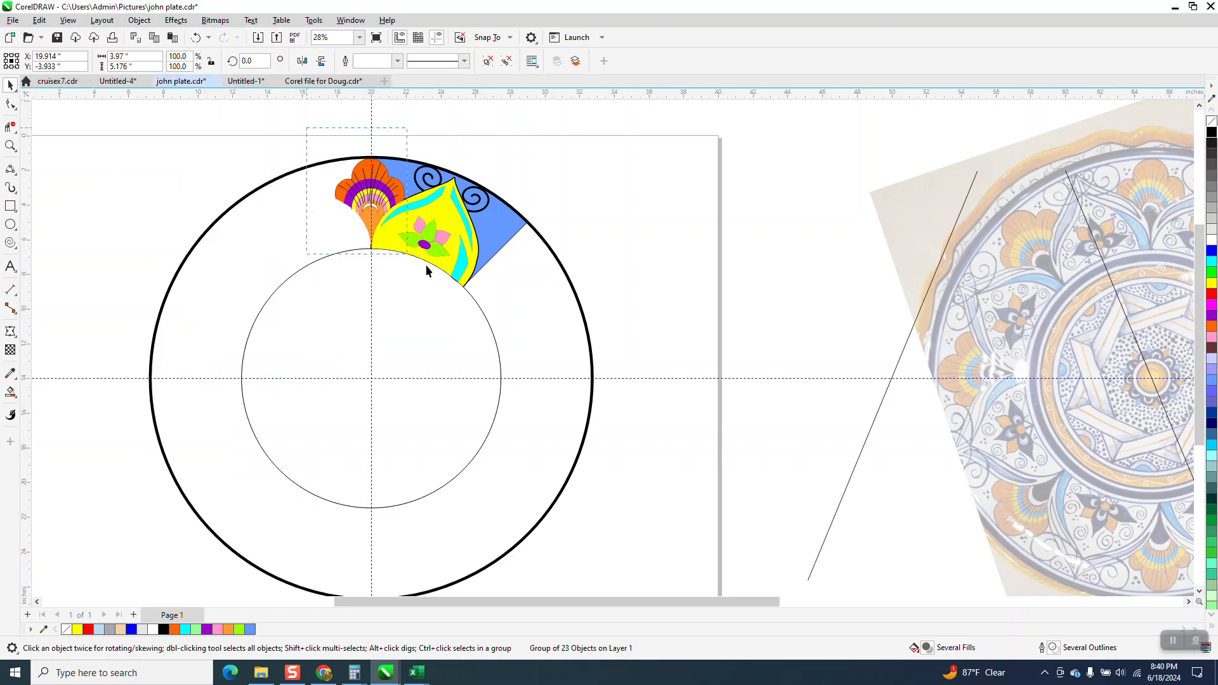
- Group the fan with the coloured petal section and rotate a copy about 44.9° counterclockwise around the plate's centre
{"action": "left_click_drag", "start_coordinate": [610, 329], "coordinate": [610, 330]}
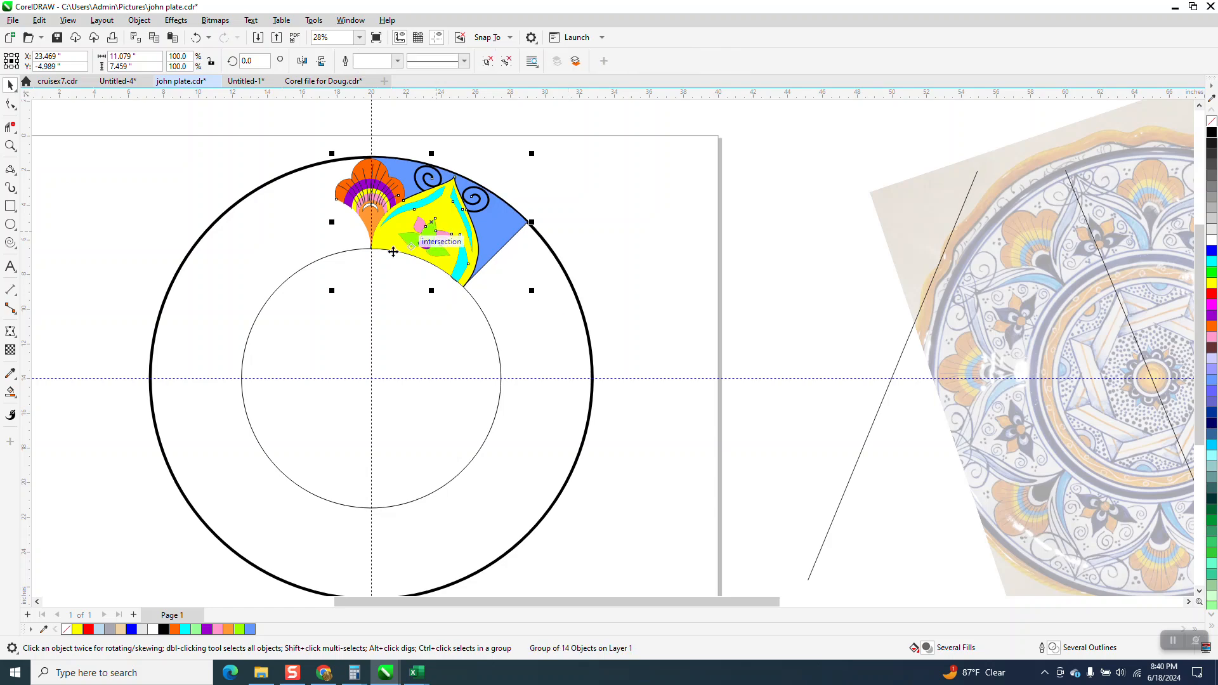
{"action": "left_click", "coordinate": [426, 229]}
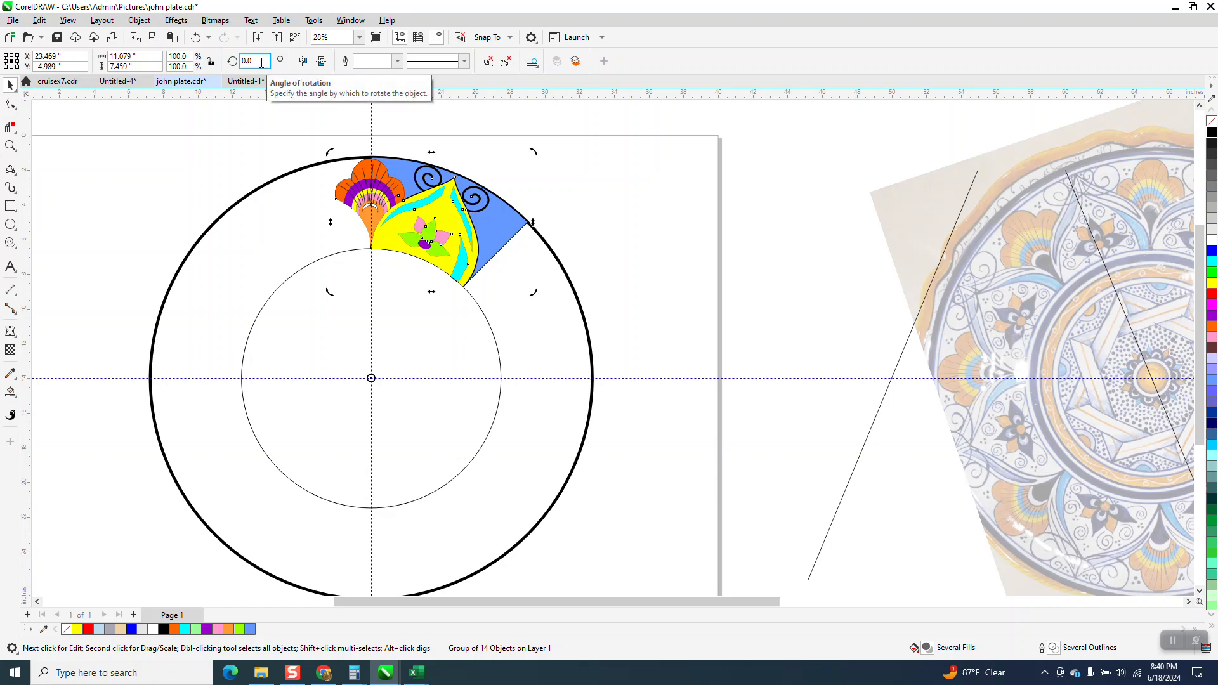
{"action": "left_click_drag", "start_coordinate": [536, 153], "coordinate": [328, 127]}
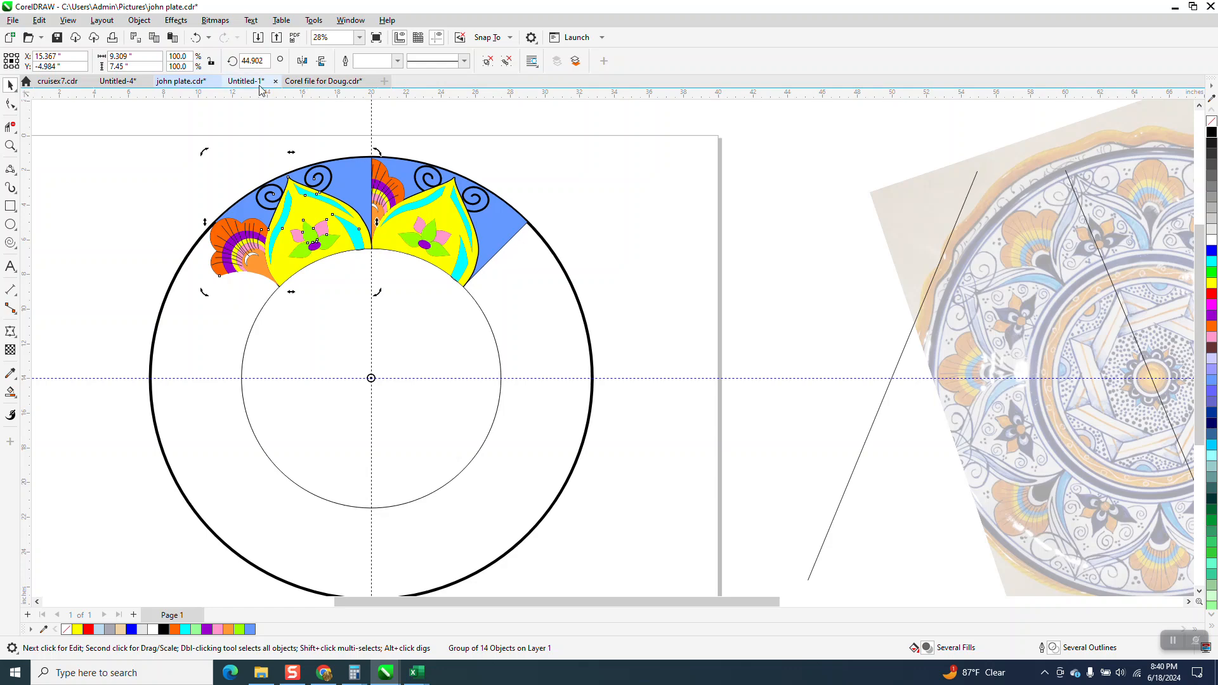
- Send the rotated copy of the section to the back of the page, behind the original fan
{"action": "left_click", "coordinate": [151, 23]}
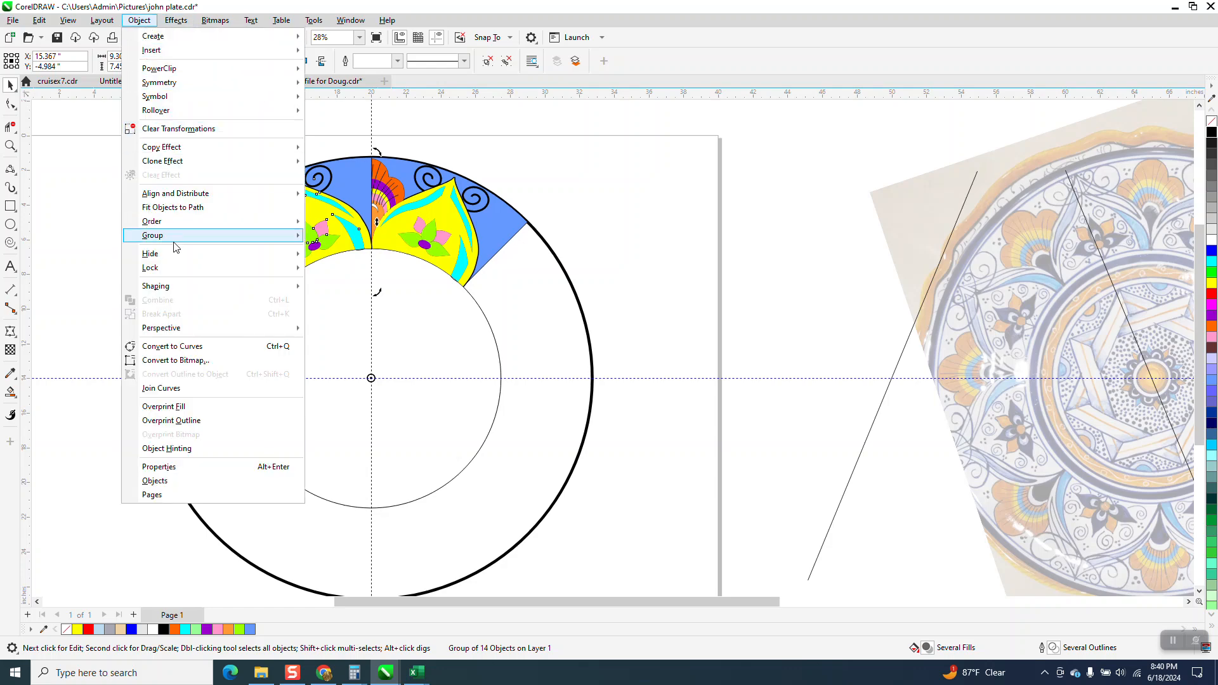
{"action": "mouse_move", "coordinate": [295, 221]}
{"action": "left_click", "coordinate": [323, 237]}
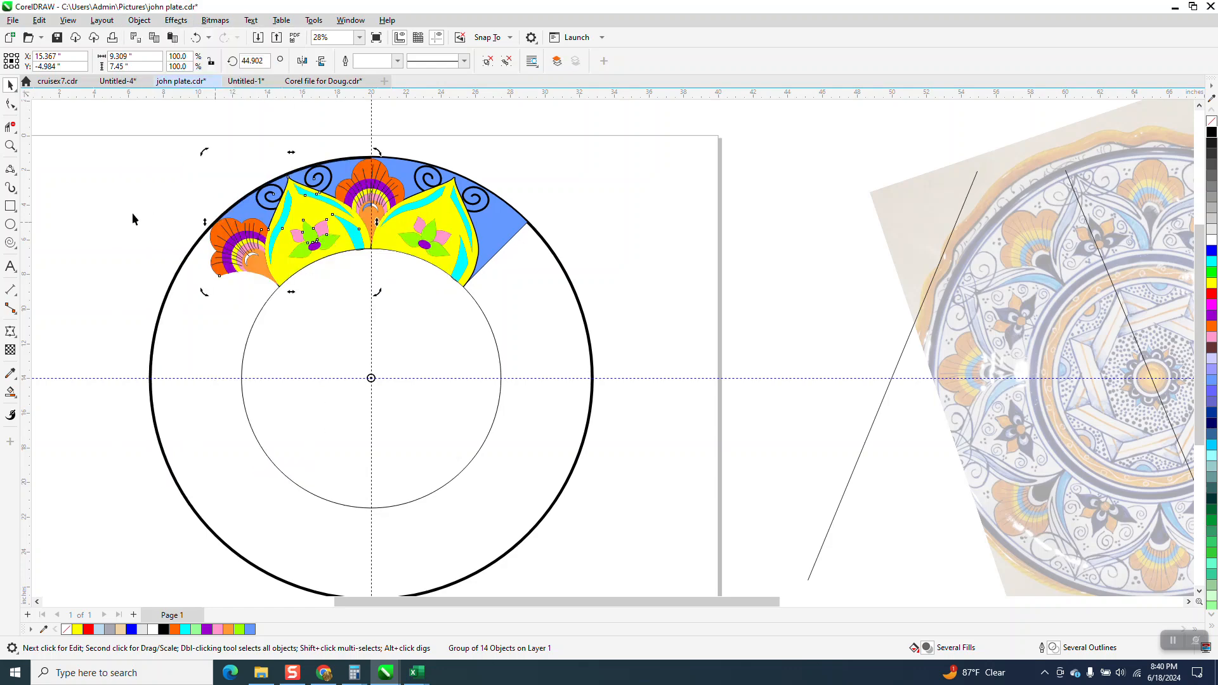
{"action": "scroll", "coordinate": [114, 206], "scroll_direction": "down", "scroll_amount": 1}
{"action": "left_click_drag", "start_coordinate": [151, 142], "coordinate": [533, 343]}
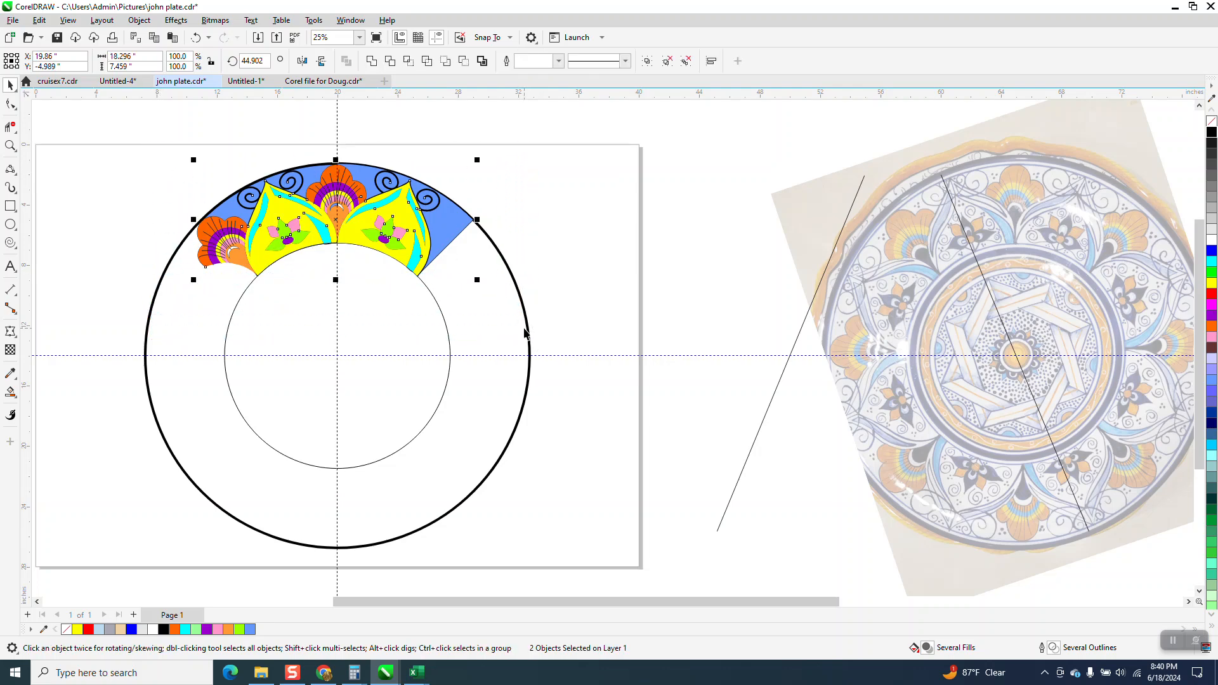
{"action": "left_click_drag", "start_coordinate": [268, 61], "coordinate": [252, 61]}
{"action": "type", "text": "45"}
{"action": "key", "text": "Return"}
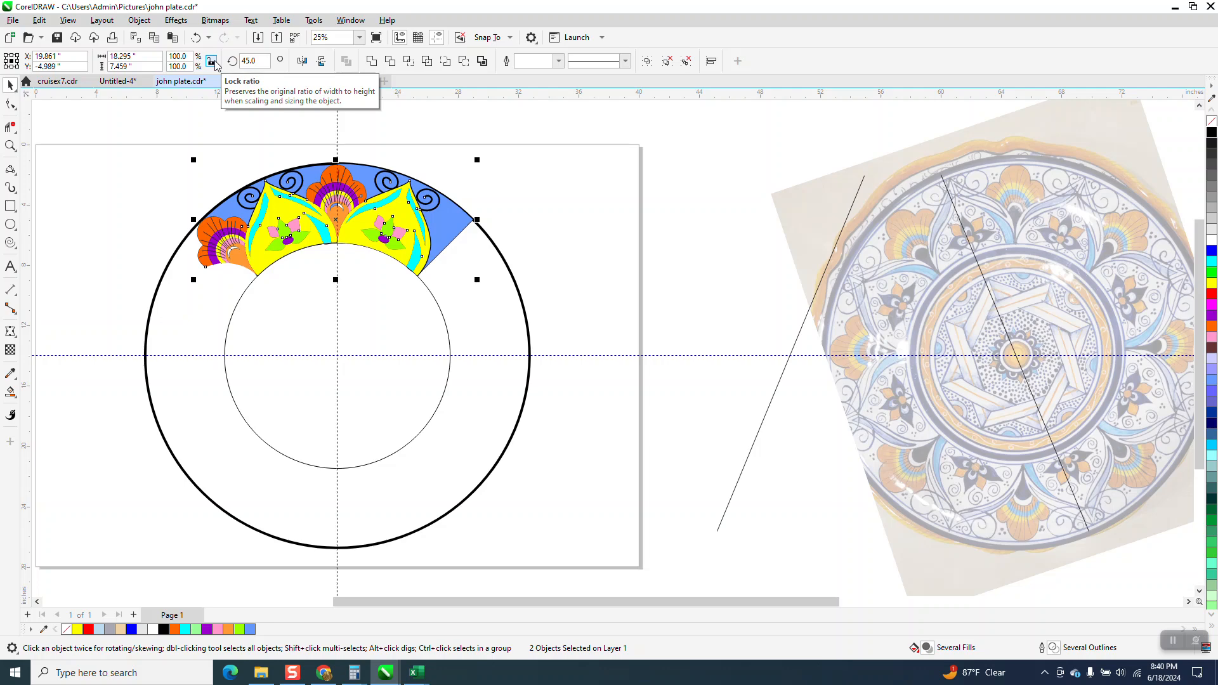
{"action": "left_click", "coordinate": [196, 38]}
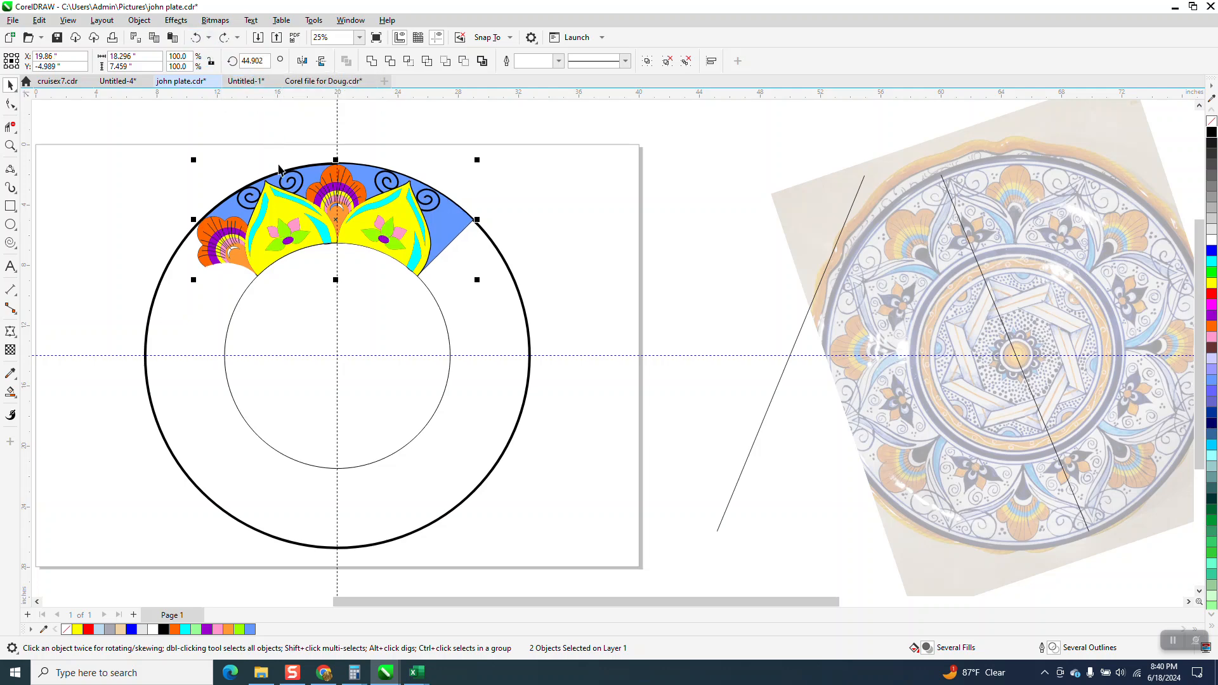
- Set the rotated copy's angle to 45° and group it with the original fan and petal section
{"action": "left_click", "coordinate": [265, 141]}
{"action": "left_click", "coordinate": [298, 196]}
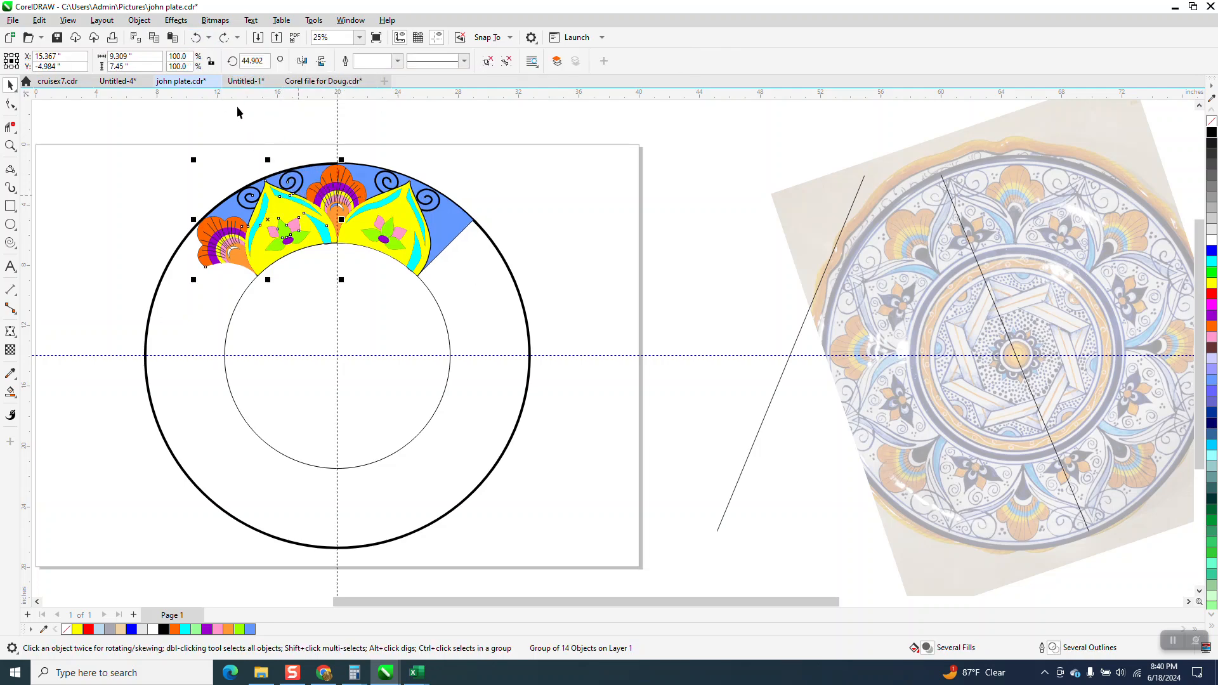
{"action": "left_click", "coordinate": [254, 61]}
{"action": "type", "text": "45"}
{"action": "key", "text": "Return"}
{"action": "left_click_drag", "start_coordinate": [138, 135], "coordinate": [531, 325]}
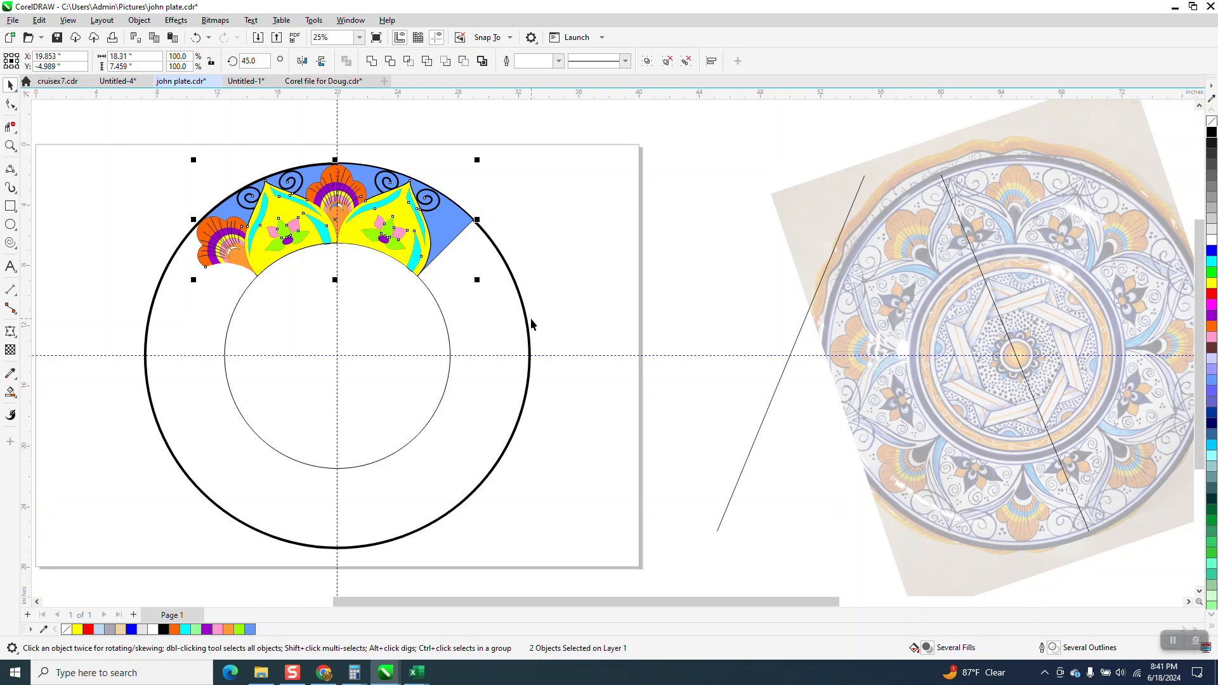
{"action": "key", "text": "ctrl+g"}
{"action": "left_click", "coordinate": [253, 61]}
{"action": "type", "text": "9"}
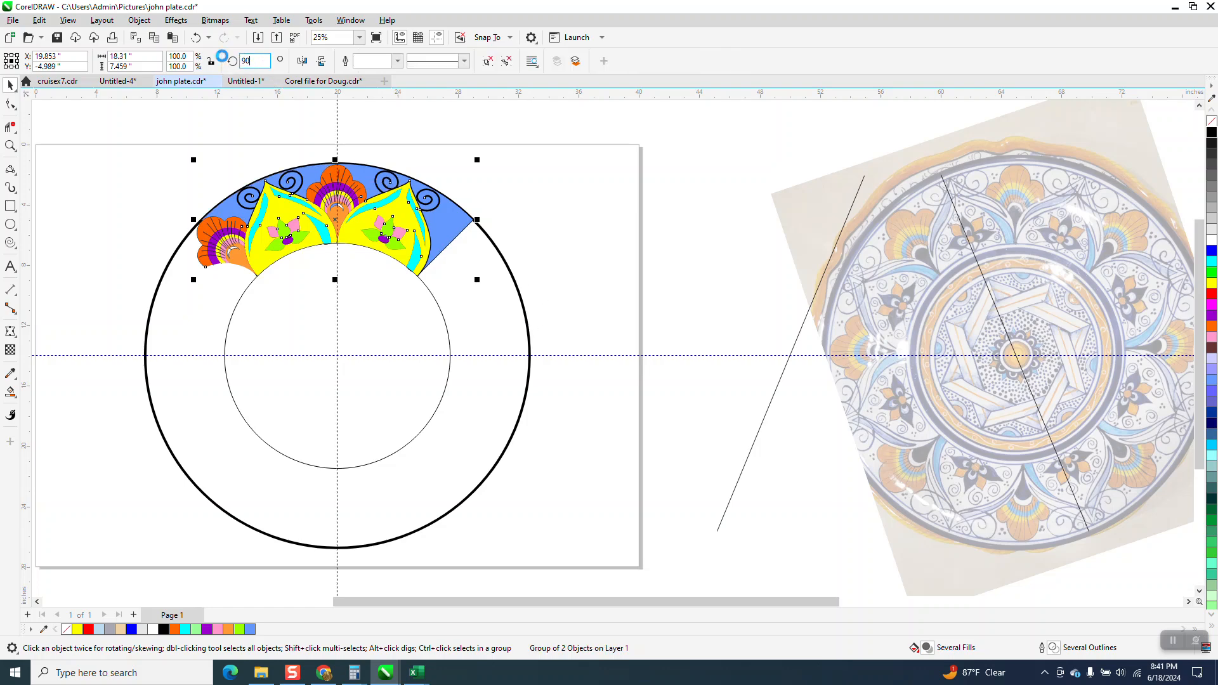
{"action": "type", "text": "0"}
{"action": "key", "text": "Return"}
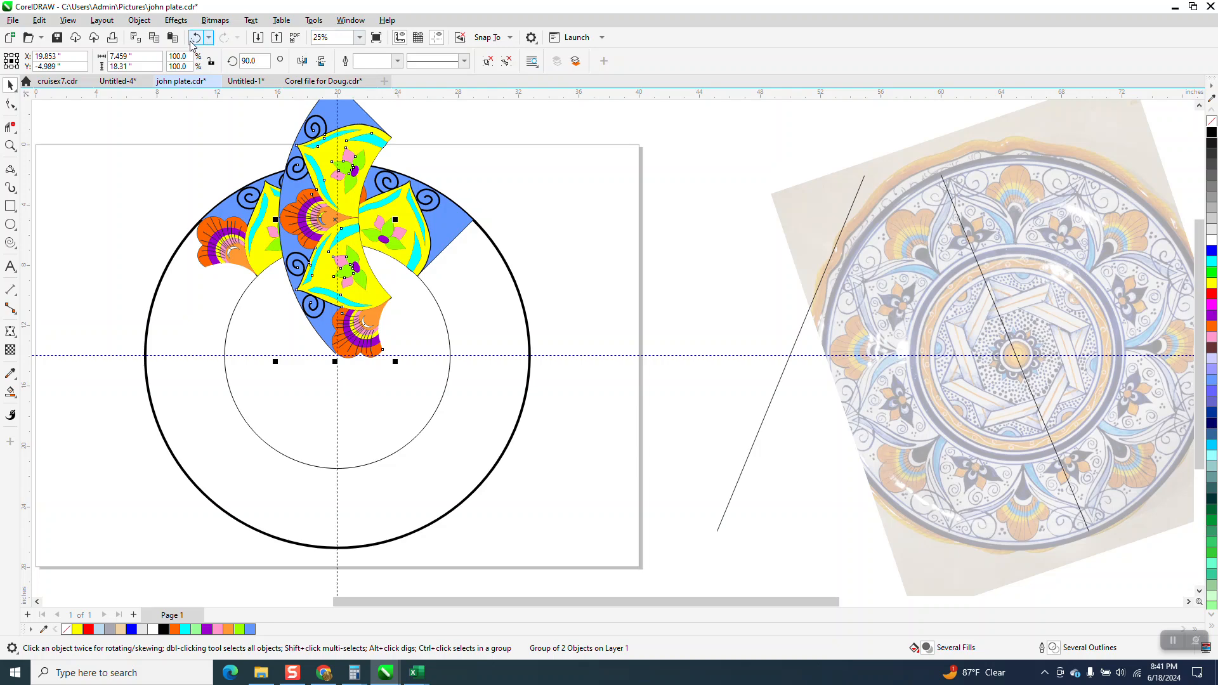
{"action": "left_click", "coordinate": [196, 37]}
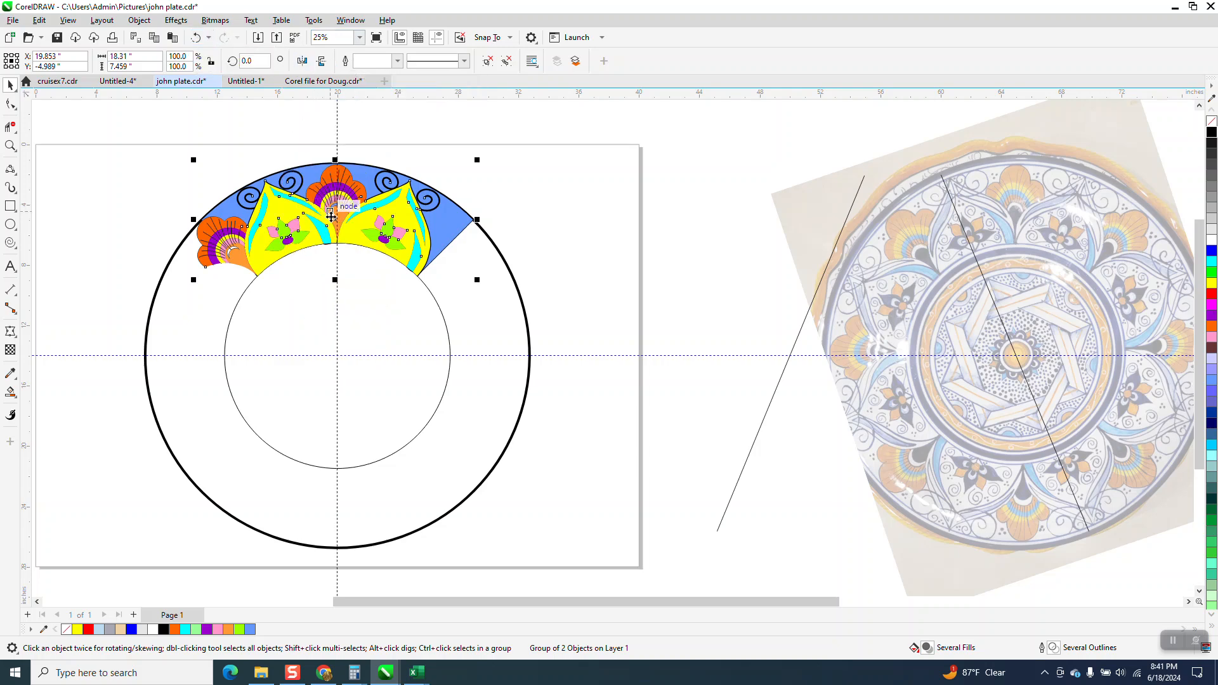
- Rotate a copy of the grouped pair of sections 90° counterclockwise around the plate's centre
{"action": "left_click", "coordinate": [346, 213]}
{"action": "left_click", "coordinate": [254, 60]}
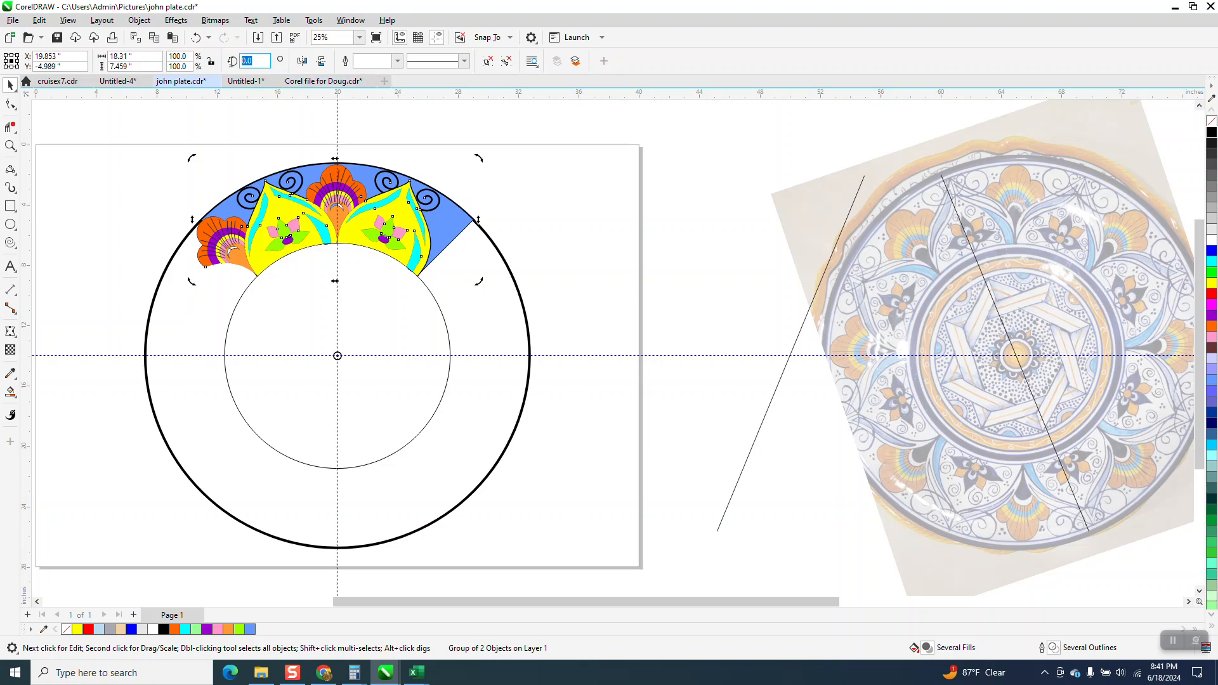
{"action": "type", "text": "9"}
{"action": "key", "text": "Return"}
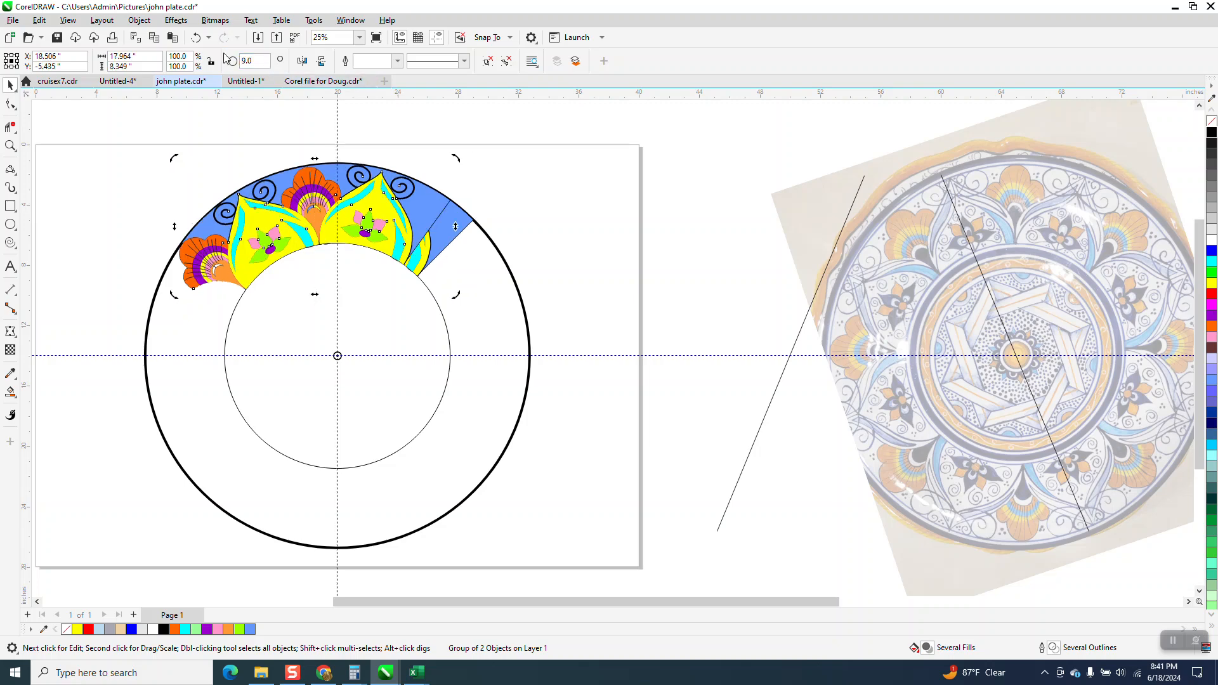
{"action": "left_click", "coordinate": [245, 61]}
{"action": "type", "text": "90"}
{"action": "key", "text": "Return"}
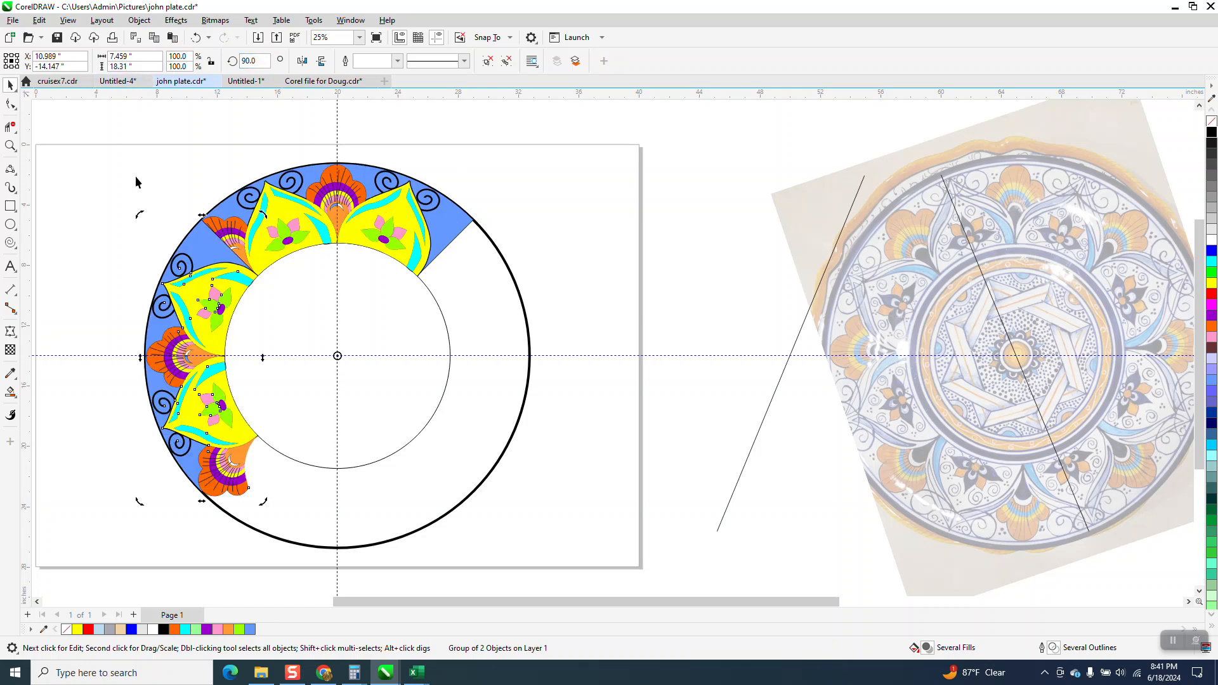
- Send the 90° copy of the paired sections to the back of the page, behind the original fan
{"action": "left_click", "coordinate": [139, 20]}
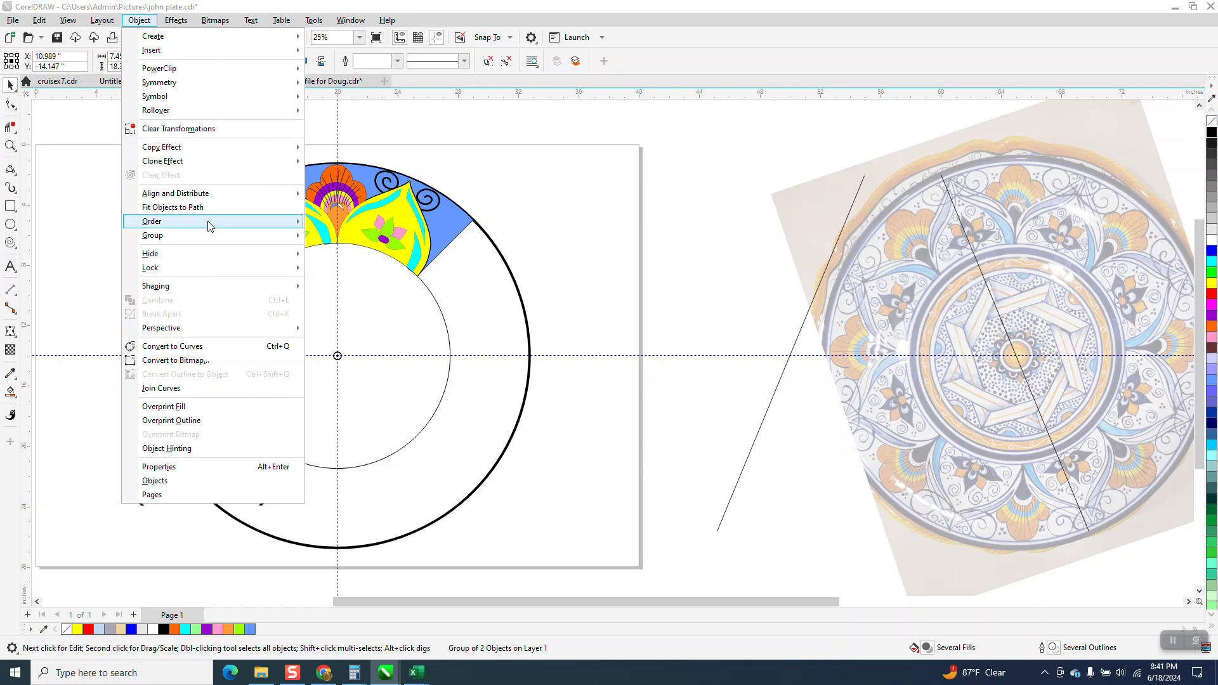
{"action": "mouse_move", "coordinate": [295, 225]}
{"action": "left_click", "coordinate": [351, 237]}
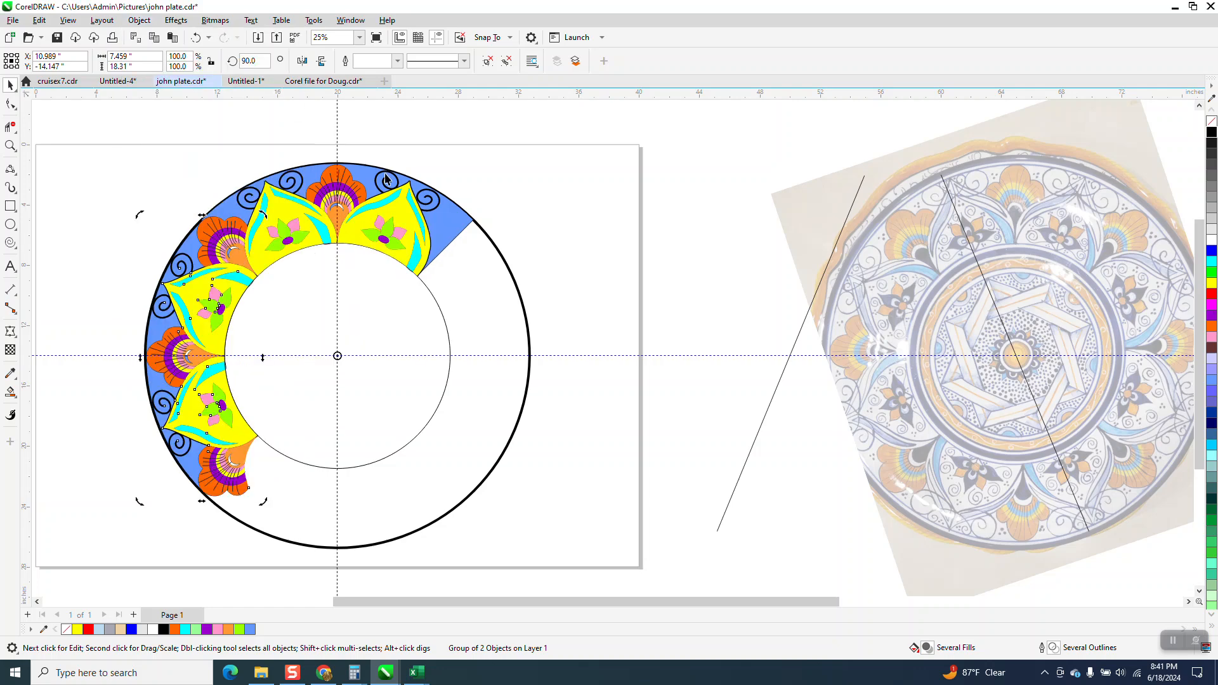
{"action": "left_click", "coordinate": [491, 154]}
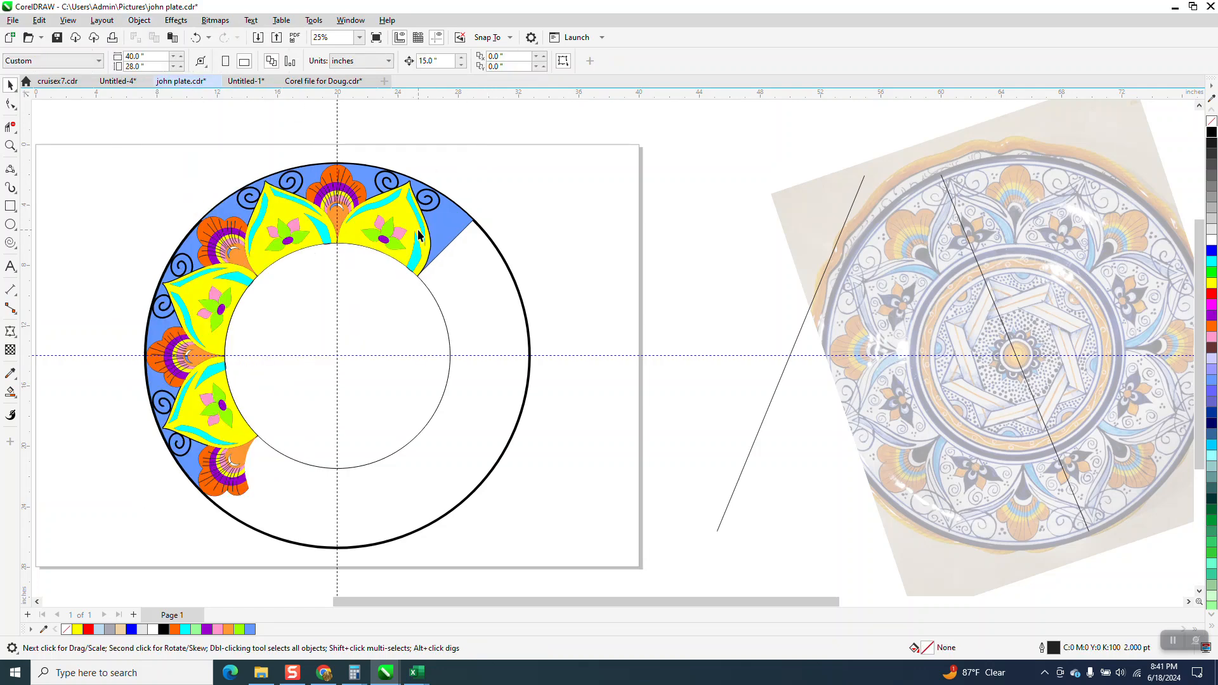
- Group the half ring of sections with both plate circles and rotate a copy of the group 180°
{"action": "left_click_drag", "start_coordinate": [283, 502], "coordinate": [595, 555]}
{"action": "key", "text": "ctrl+g"}
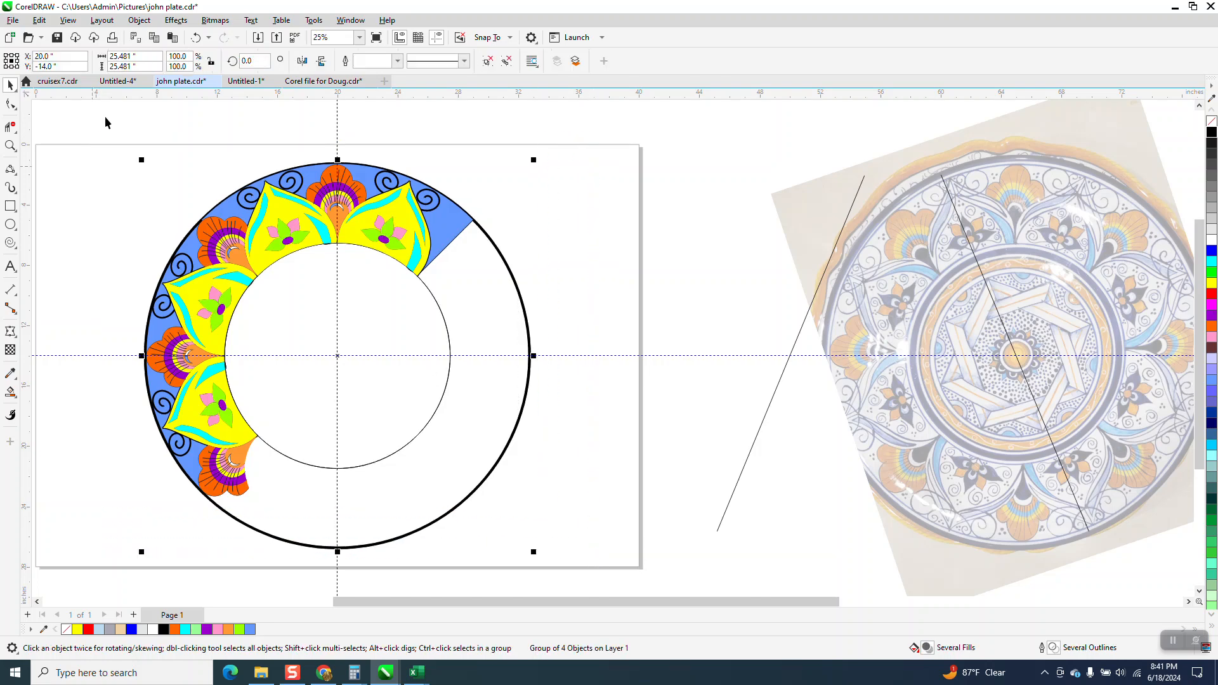
{"action": "type", "text": "28"}
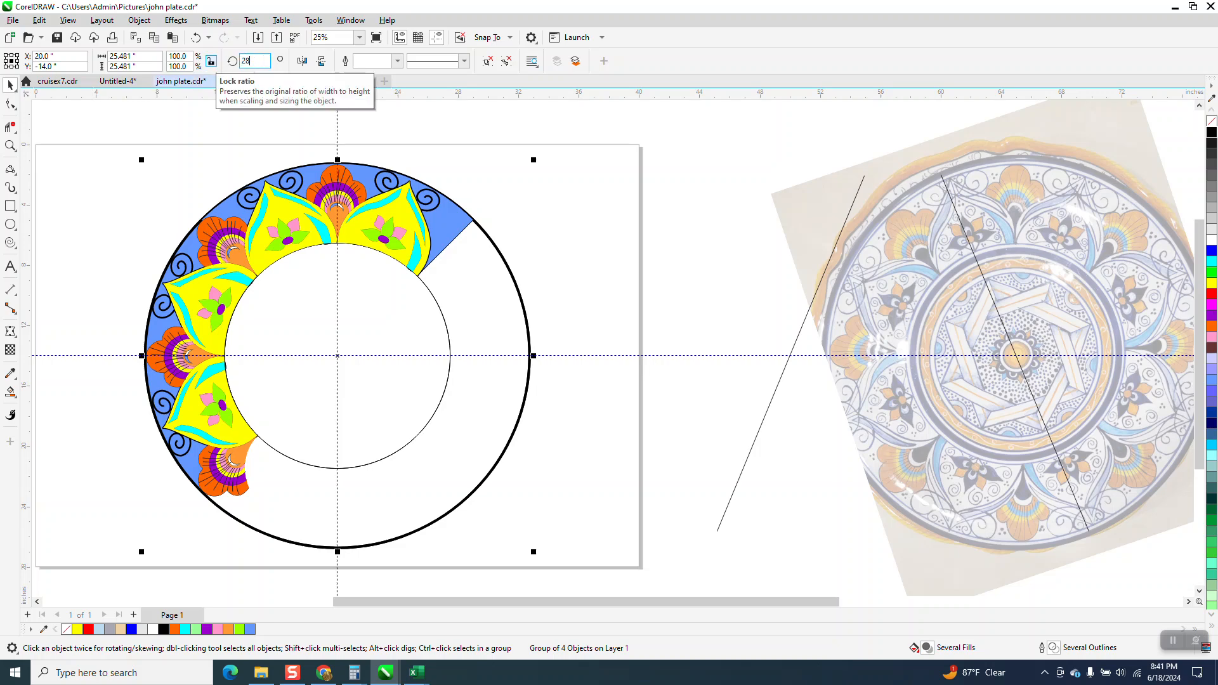
{"action": "type", "text": "0"}
{"action": "key", "text": "Return"}
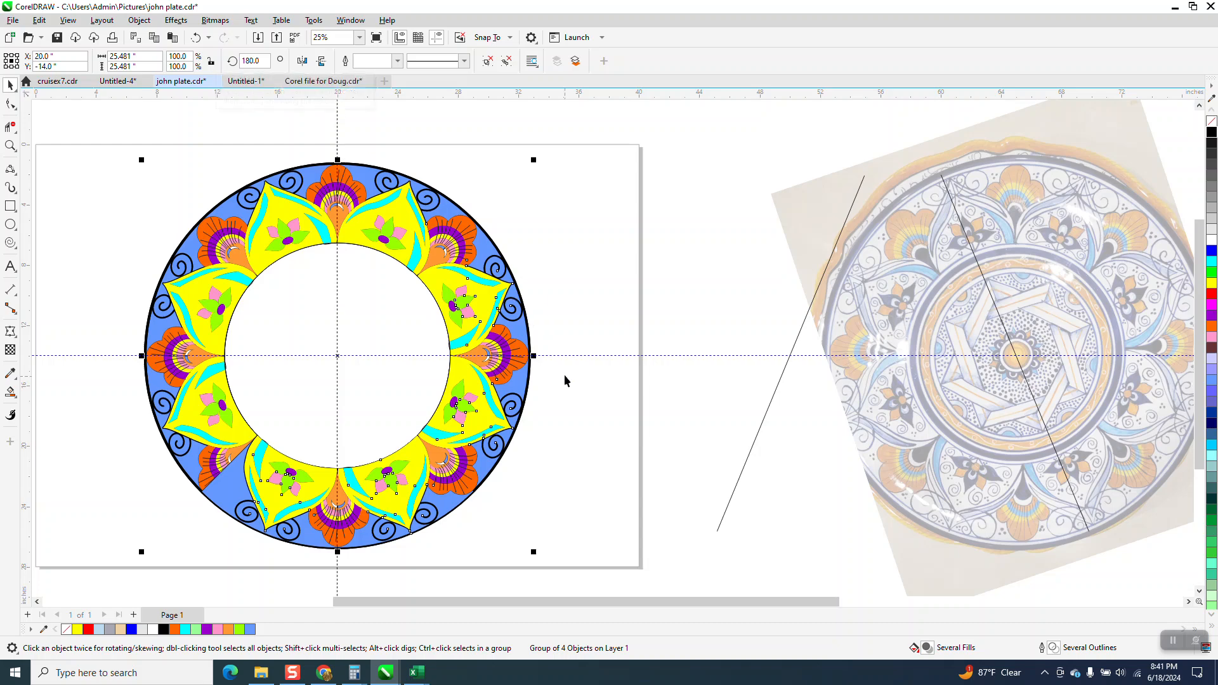
- Ungroup all objects in both the rotated half-ring group and the original half-ring group
{"action": "left_click", "coordinate": [217, 519]}
{"action": "left_click", "coordinate": [222, 500]}
{"action": "left_click", "coordinate": [139, 19]}
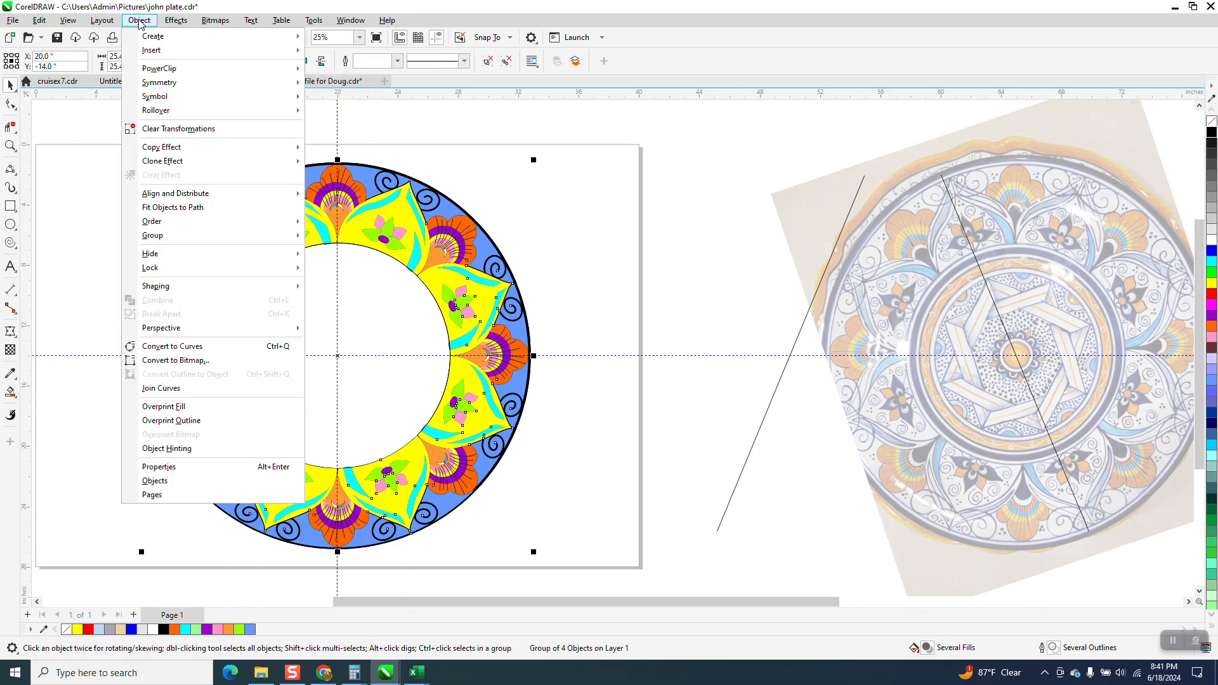
{"action": "mouse_move", "coordinate": [161, 237]}
{"action": "left_click", "coordinate": [355, 263]}
{"action": "left_click", "coordinate": [231, 486]}
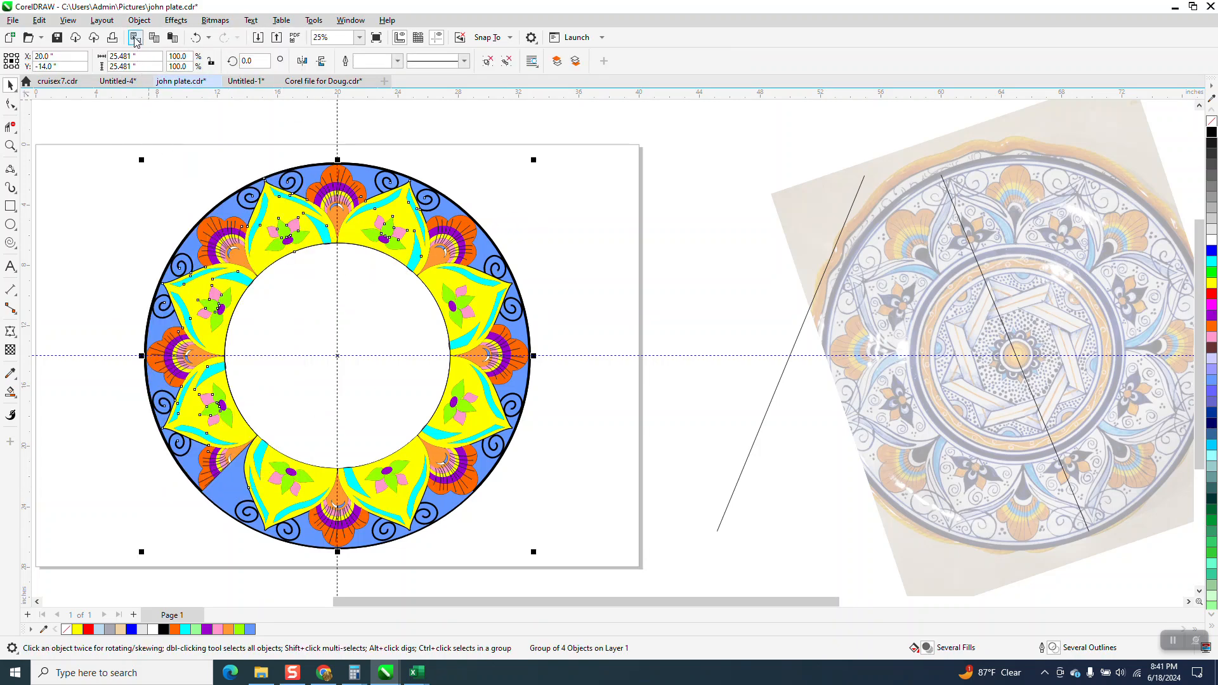
{"action": "left_click", "coordinate": [139, 20]}
{"action": "mouse_move", "coordinate": [164, 236]}
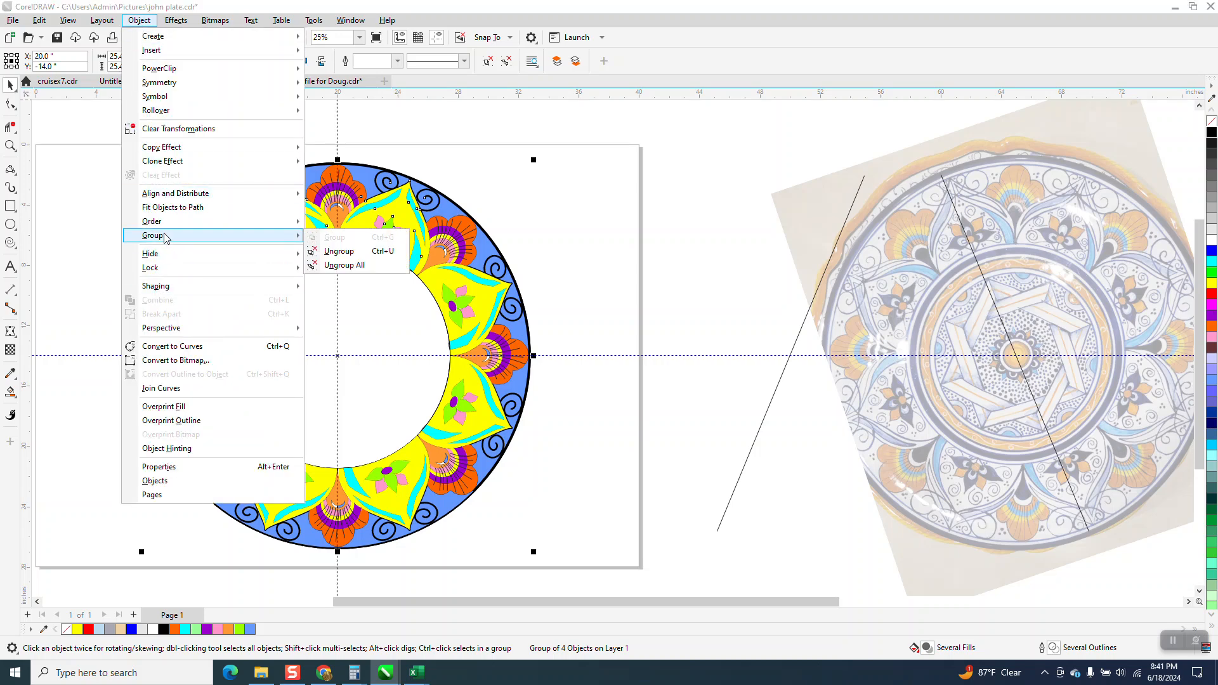
{"action": "left_click", "coordinate": [356, 264]}
{"action": "left_click", "coordinate": [528, 198]}
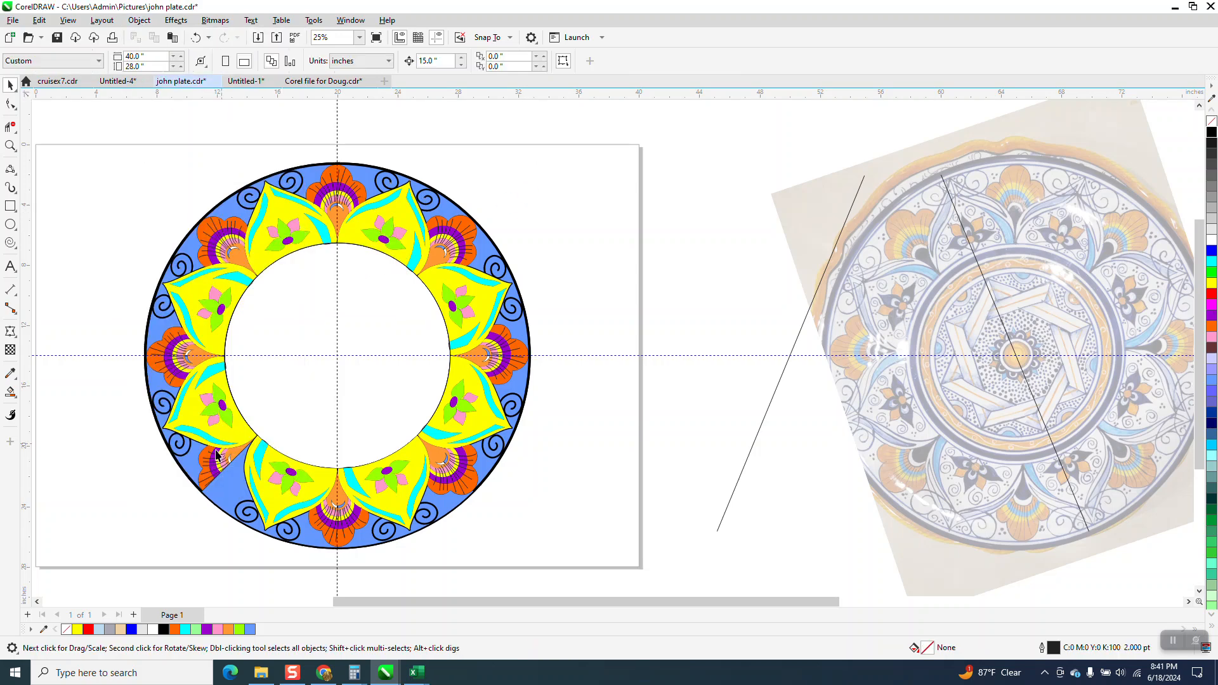
- Delete the unfilled 2 pt outline curve lying over the blue background of the plate's lower-left section
{"action": "left_click", "coordinate": [216, 492]}
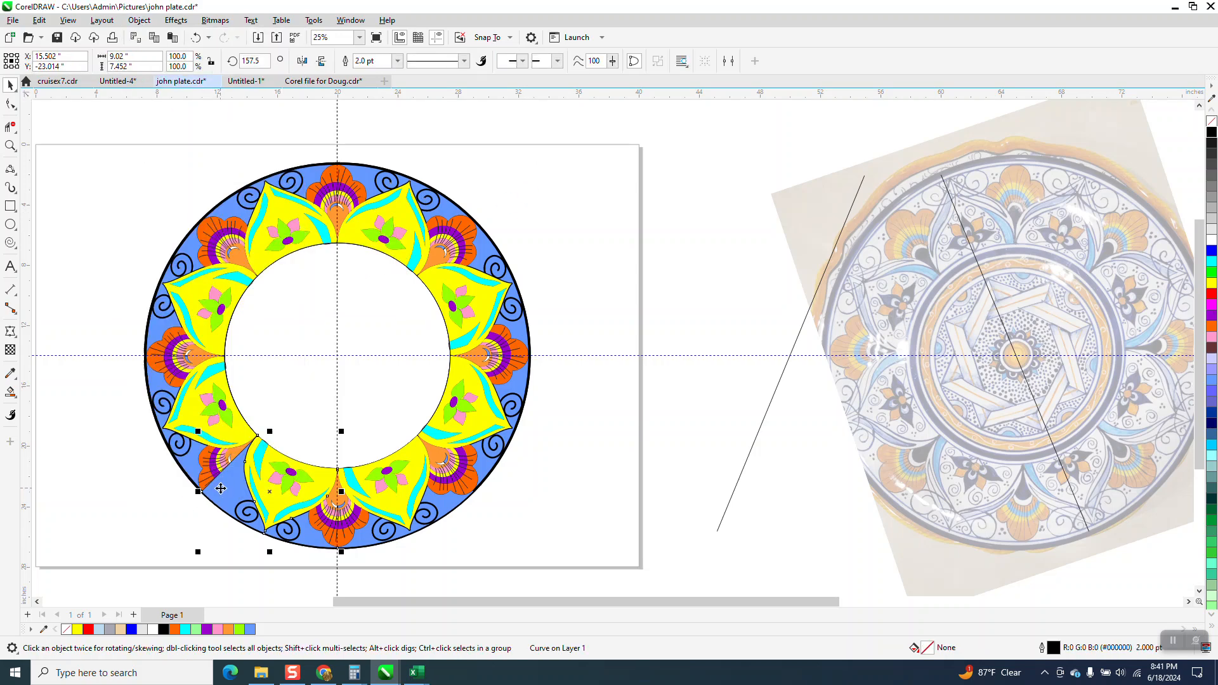
{"action": "left_click", "coordinate": [139, 20]}
{"action": "mouse_move", "coordinate": [166, 236]}
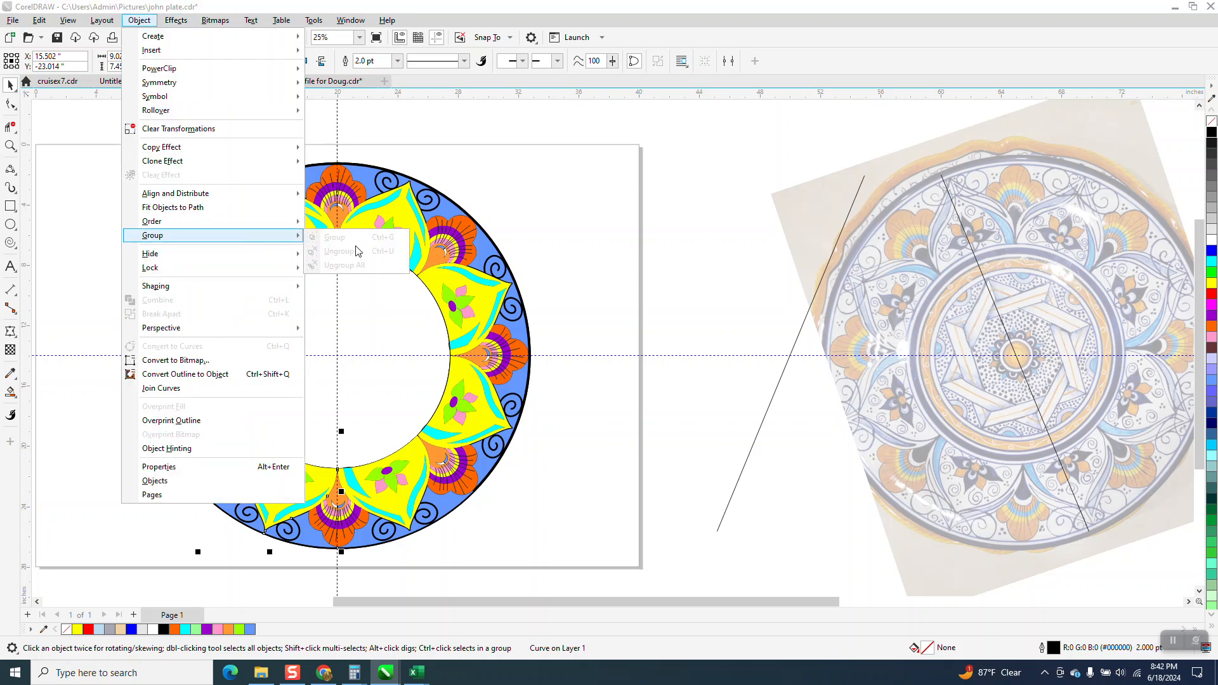
{"action": "left_click", "coordinate": [550, 196]}
{"action": "left_click", "coordinate": [223, 491]}
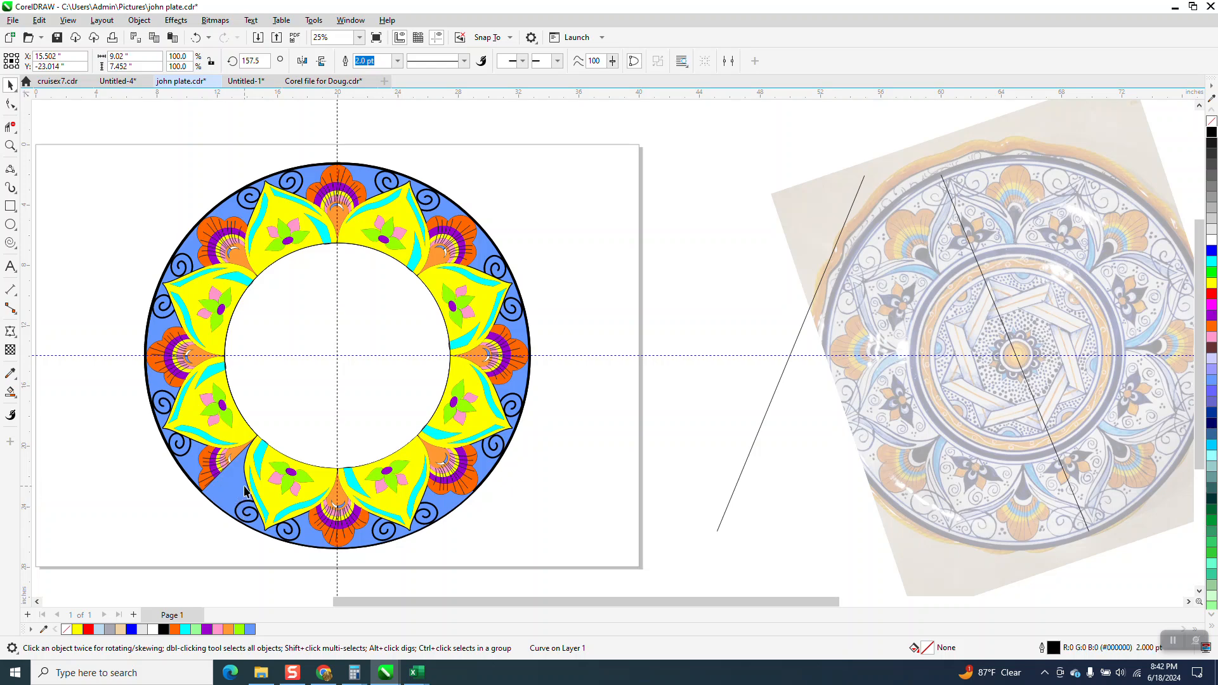
{"action": "left_click", "coordinate": [246, 495]}
{"action": "key", "text": "Left"}
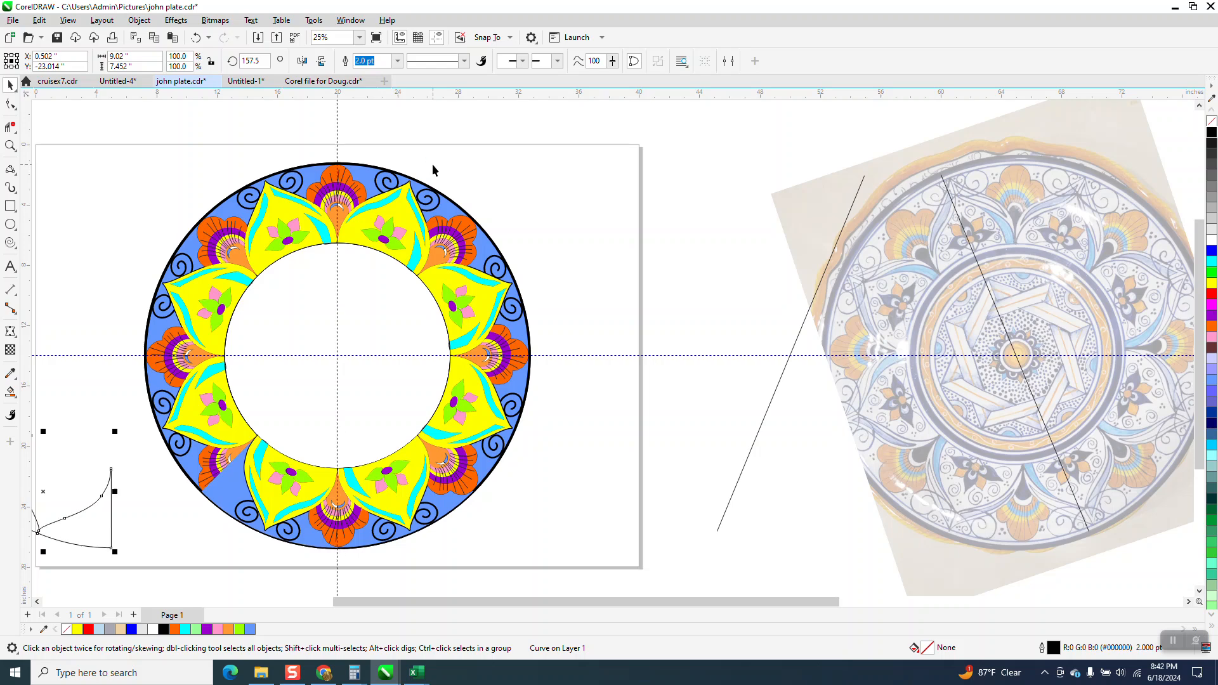
{"action": "key", "text": "Delete"}
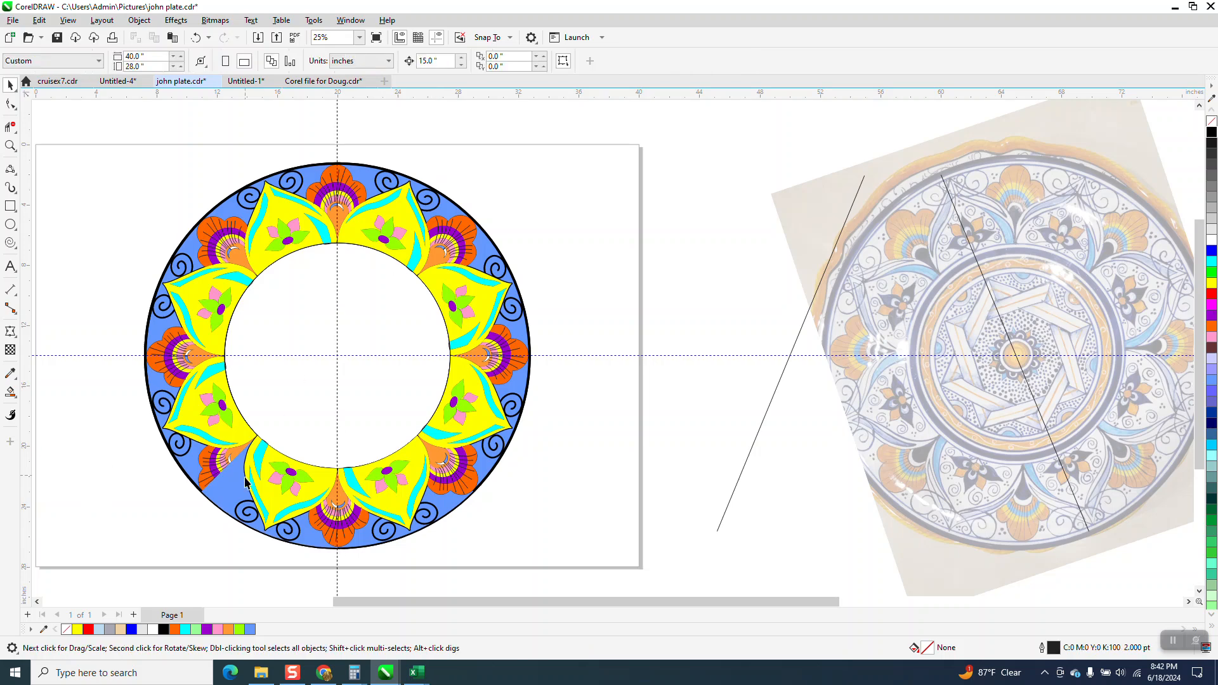
- Send the blue background shape of the lower-left section to the back of the page, behind the cut-off fan
{"action": "left_click", "coordinate": [239, 487]}
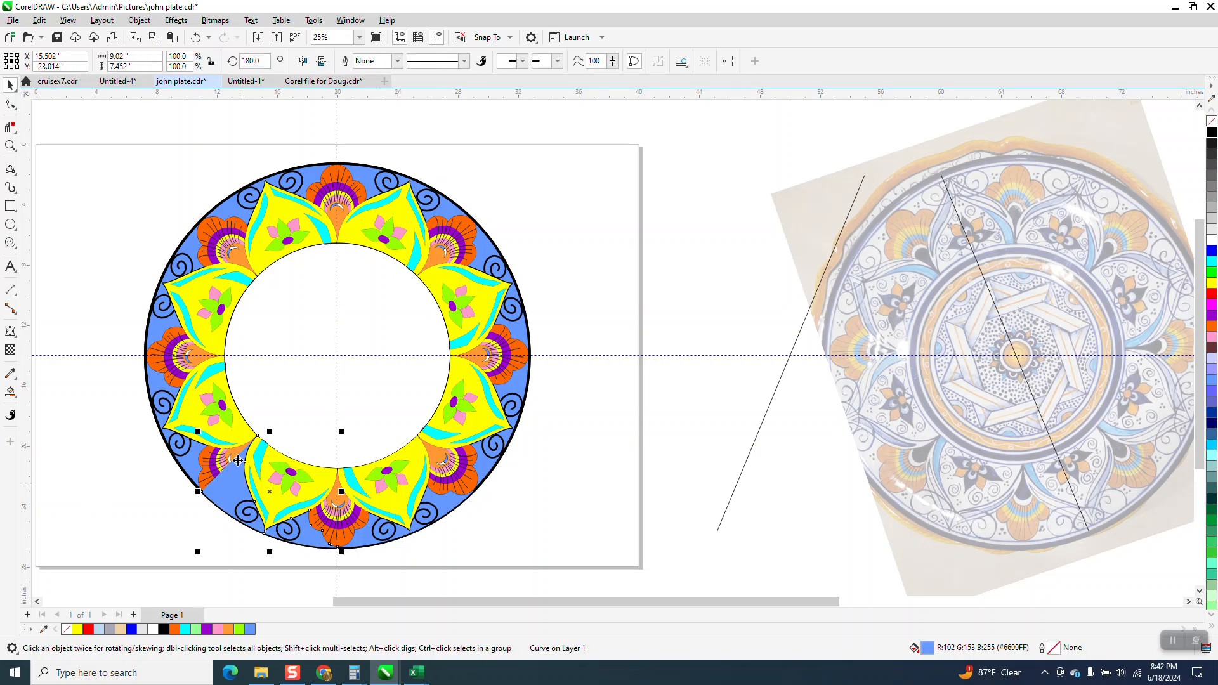
{"action": "key", "text": "Left"}
{"action": "scroll", "coordinate": [294, 274], "scroll_direction": "down", "scroll_amount": 1}
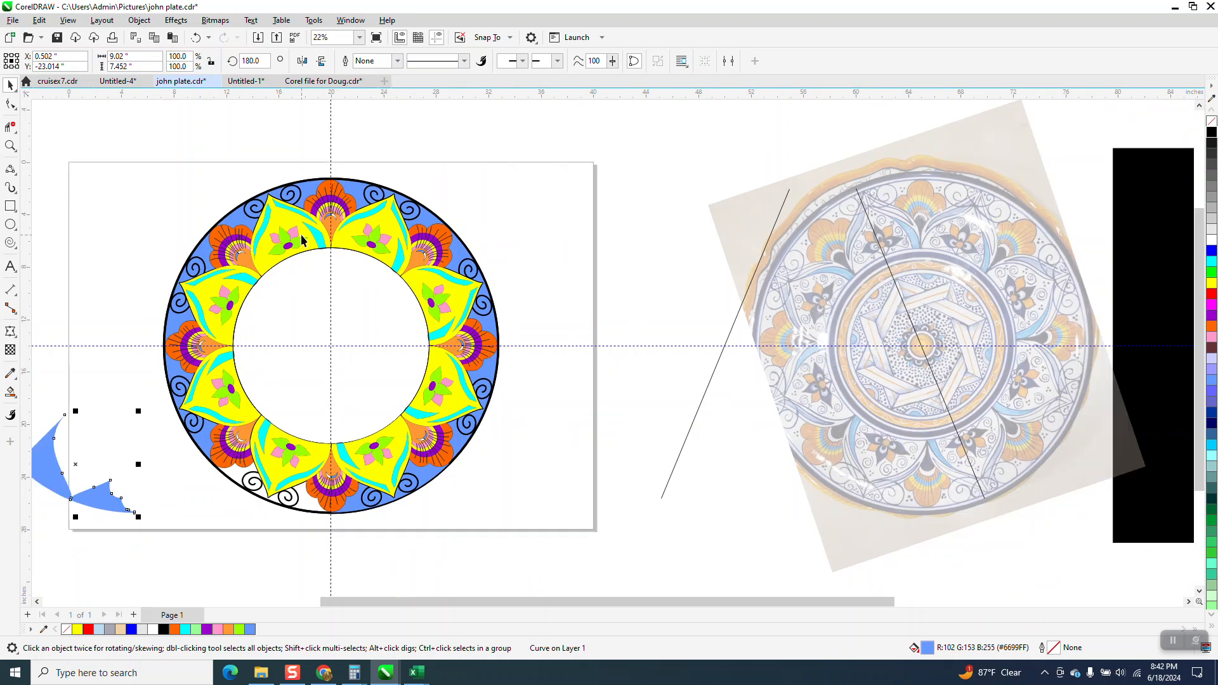
{"action": "key", "text": "Down"}
{"action": "key", "text": "Up"}
{"action": "key", "text": "Right"}
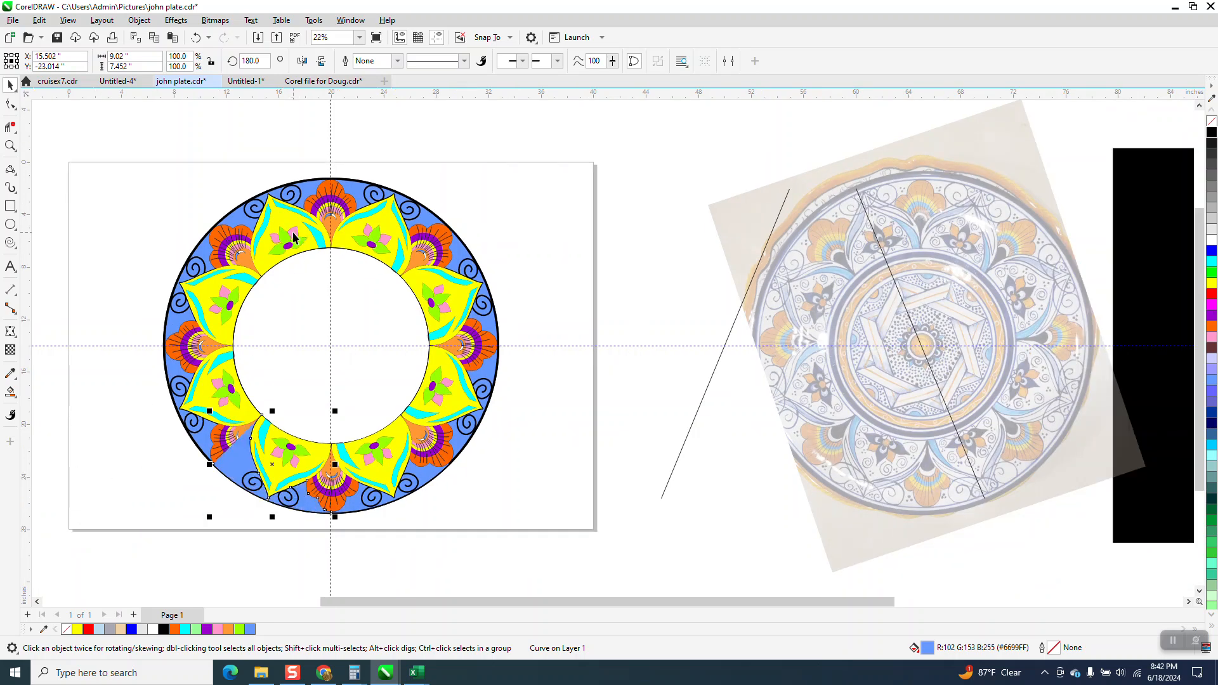
{"action": "left_click", "coordinate": [139, 21]}
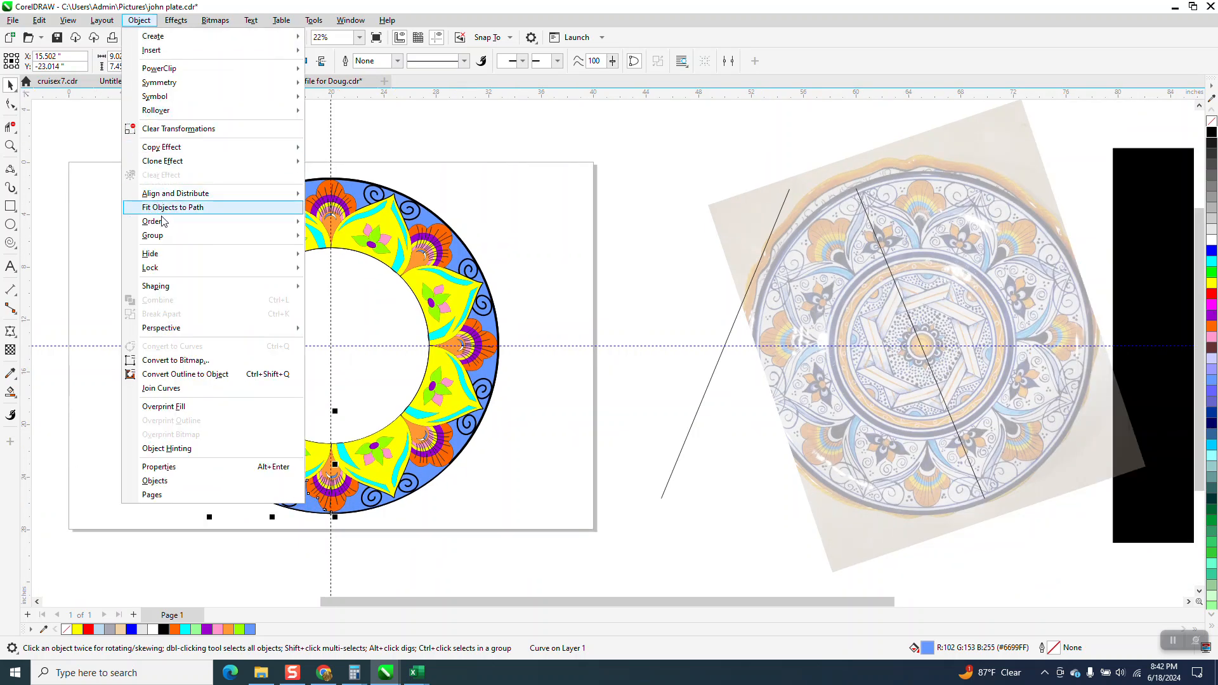
{"action": "mouse_move", "coordinate": [164, 223]}
{"action": "left_click", "coordinate": [344, 236]}
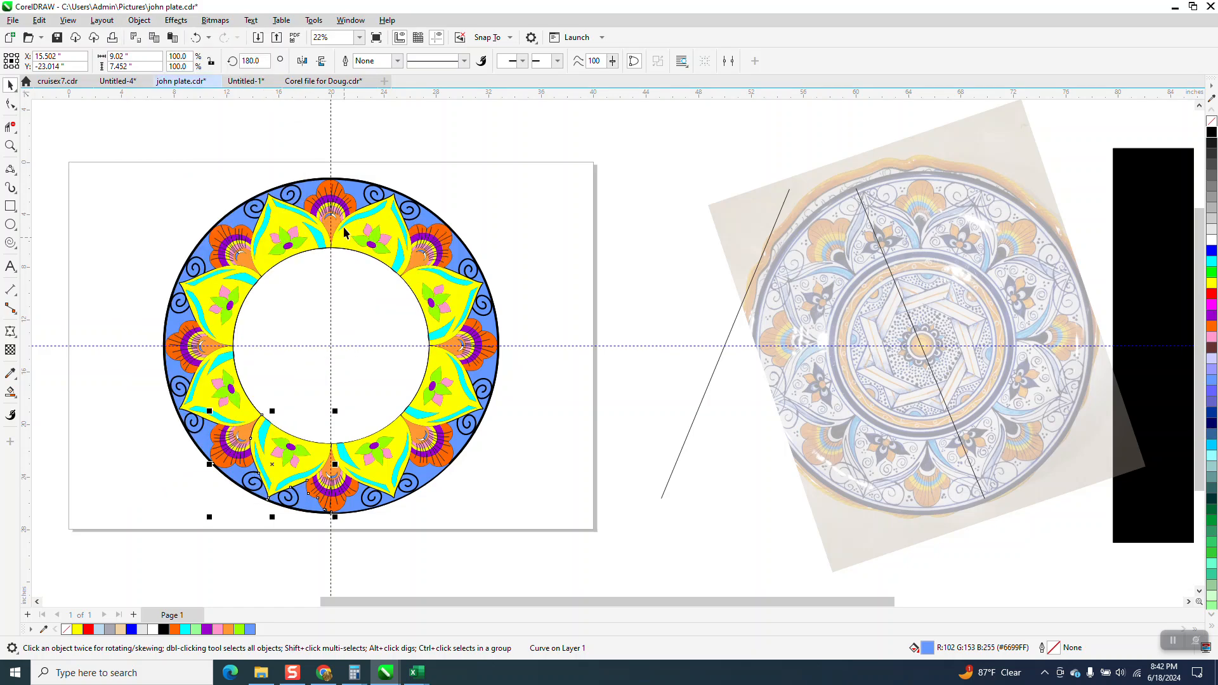
{"action": "left_click", "coordinate": [460, 164]}
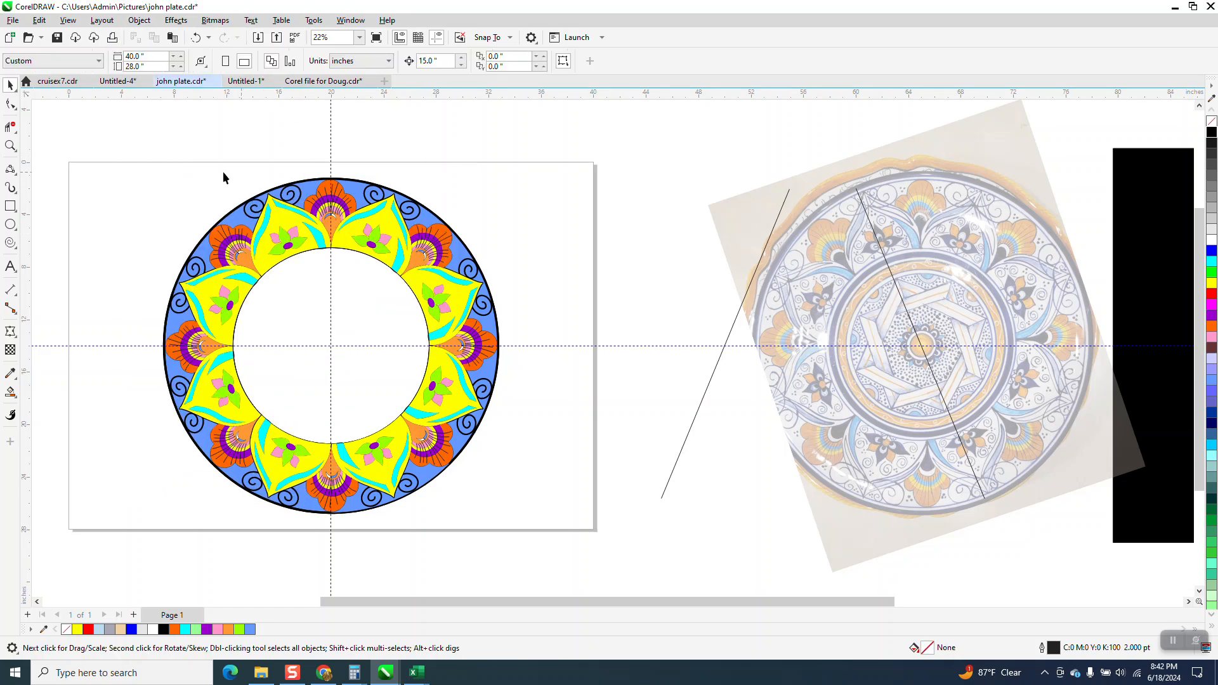
- Examine up close the edge where the upper-left fan meets the neighbouring yellow petal
{"action": "left_click", "coordinate": [10, 146]}
{"action": "left_click_drag", "start_coordinate": [204, 180], "coordinate": [371, 284]}
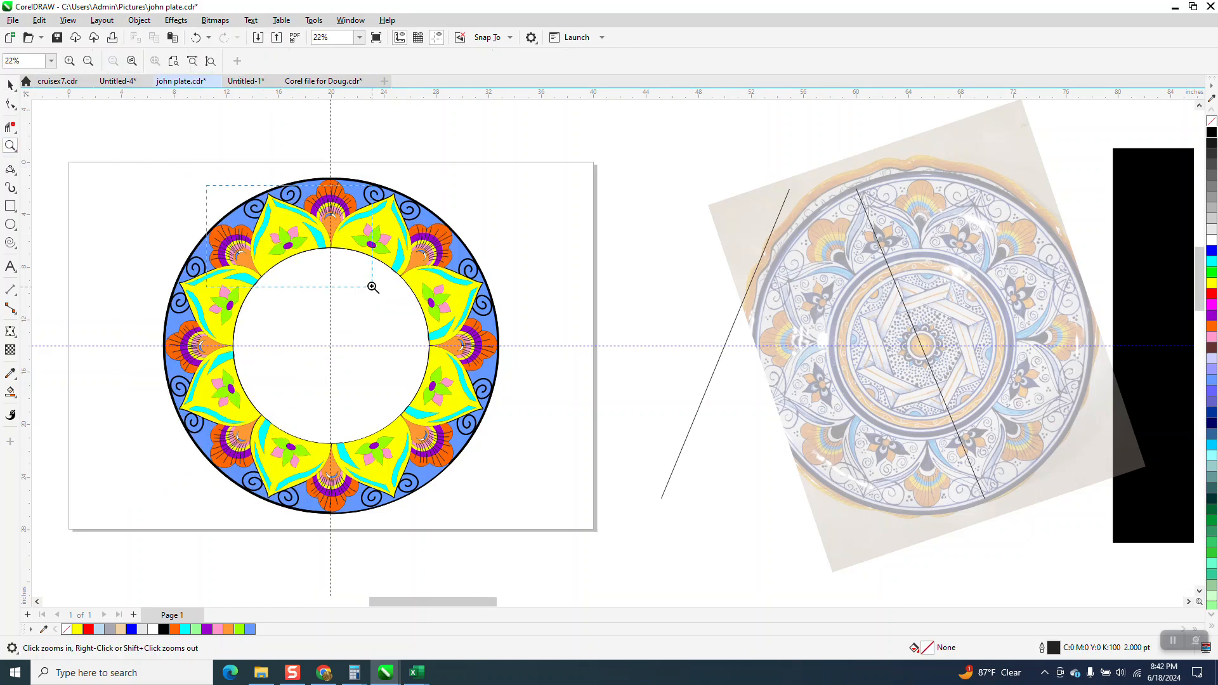
{"action": "scroll", "coordinate": [334, 241], "scroll_direction": "down", "scroll_amount": 1}
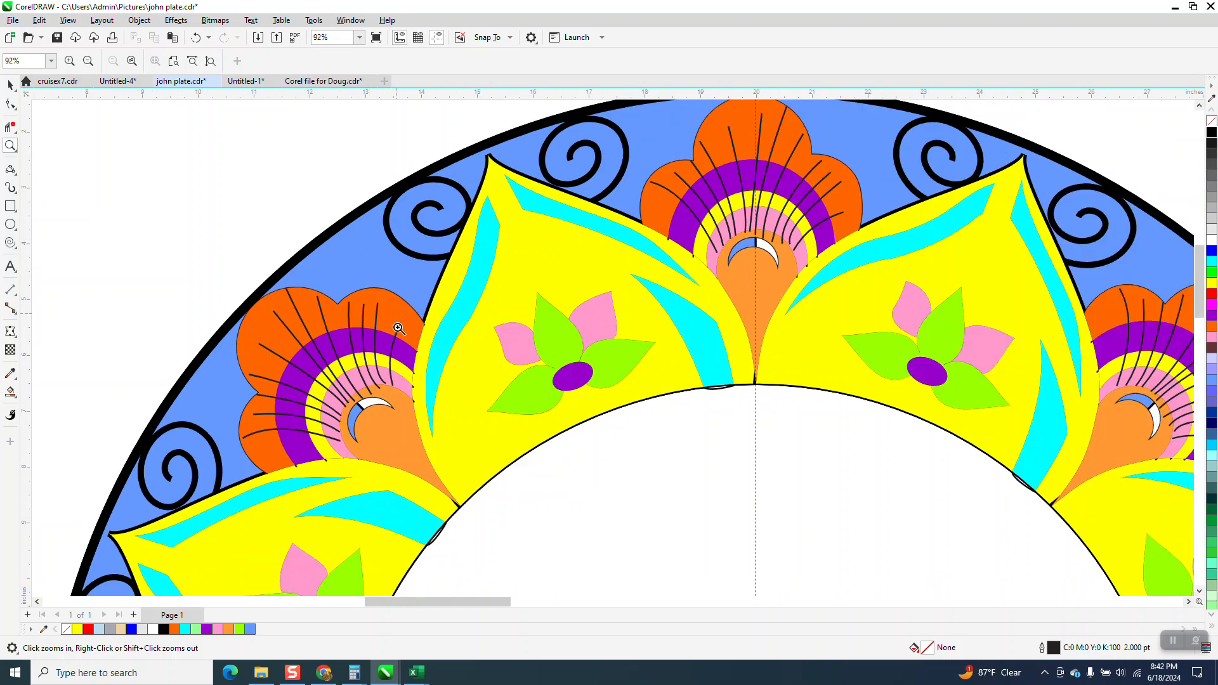
{"action": "left_click_drag", "start_coordinate": [402, 316], "coordinate": [472, 419]}
{"action": "scroll", "coordinate": [453, 333], "scroll_direction": "down", "scroll_amount": 1}
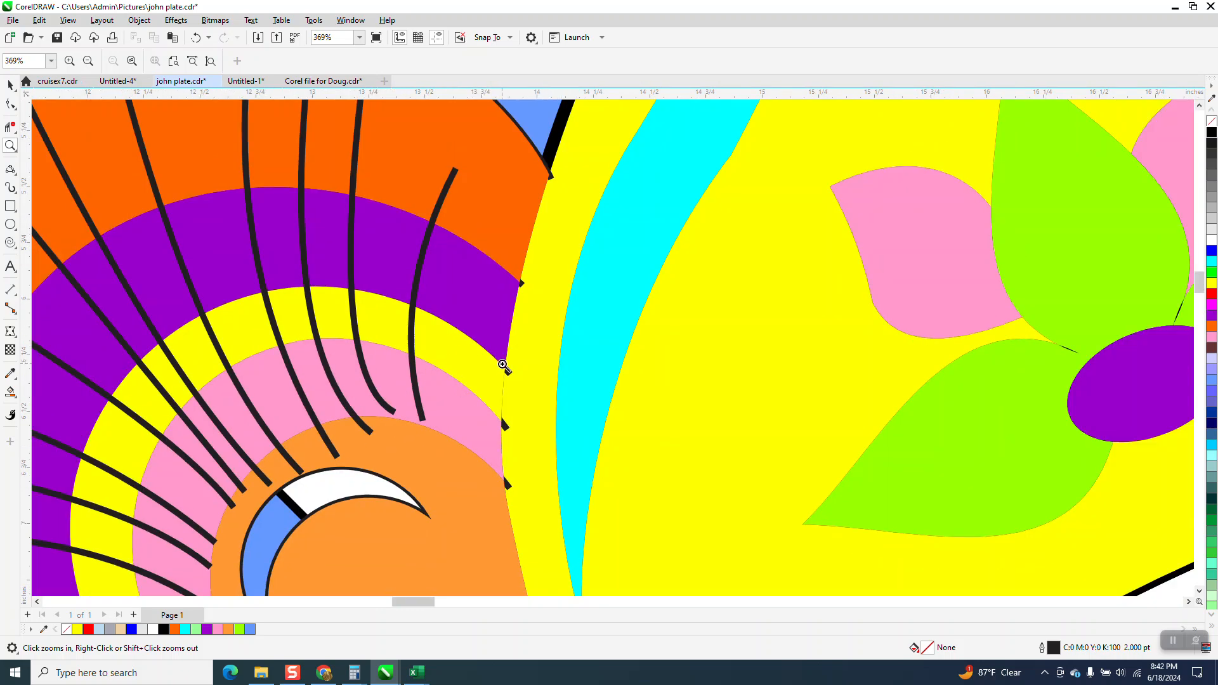
- Bring the yellow petal shape directly left of the top fan to the front of the page
{"action": "scroll", "coordinate": [491, 352], "scroll_direction": "down", "scroll_amount": 1}
{"action": "scroll", "coordinate": [491, 353], "scroll_direction": "down", "scroll_amount": 1}
{"action": "scroll", "coordinate": [470, 323], "scroll_direction": "down", "scroll_amount": 1}
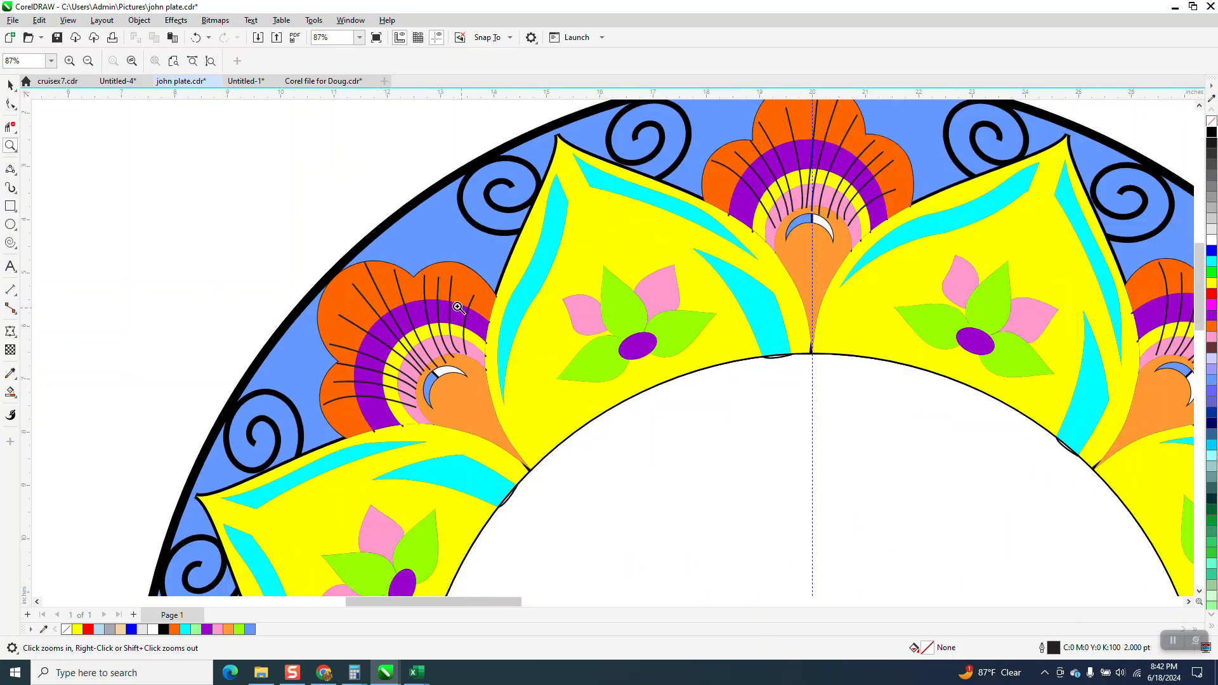
{"action": "scroll", "coordinate": [406, 286], "scroll_direction": "down", "scroll_amount": 1}
{"action": "key", "text": "space"}
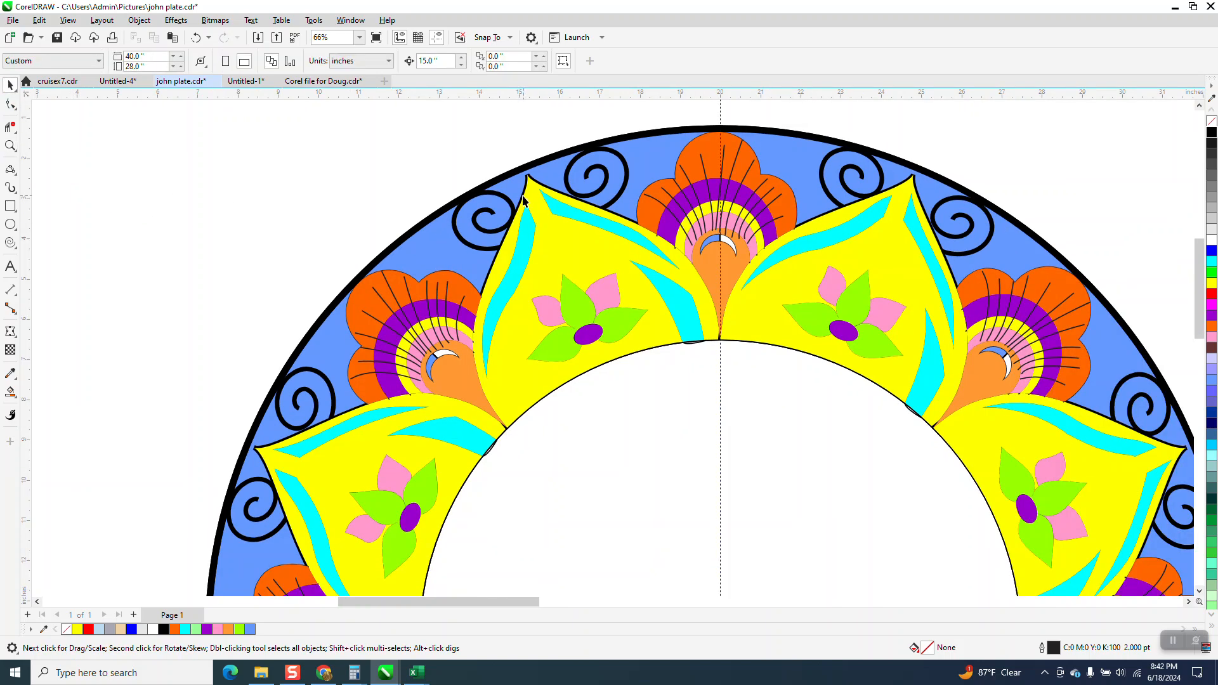
{"action": "left_click", "coordinate": [525, 201]}
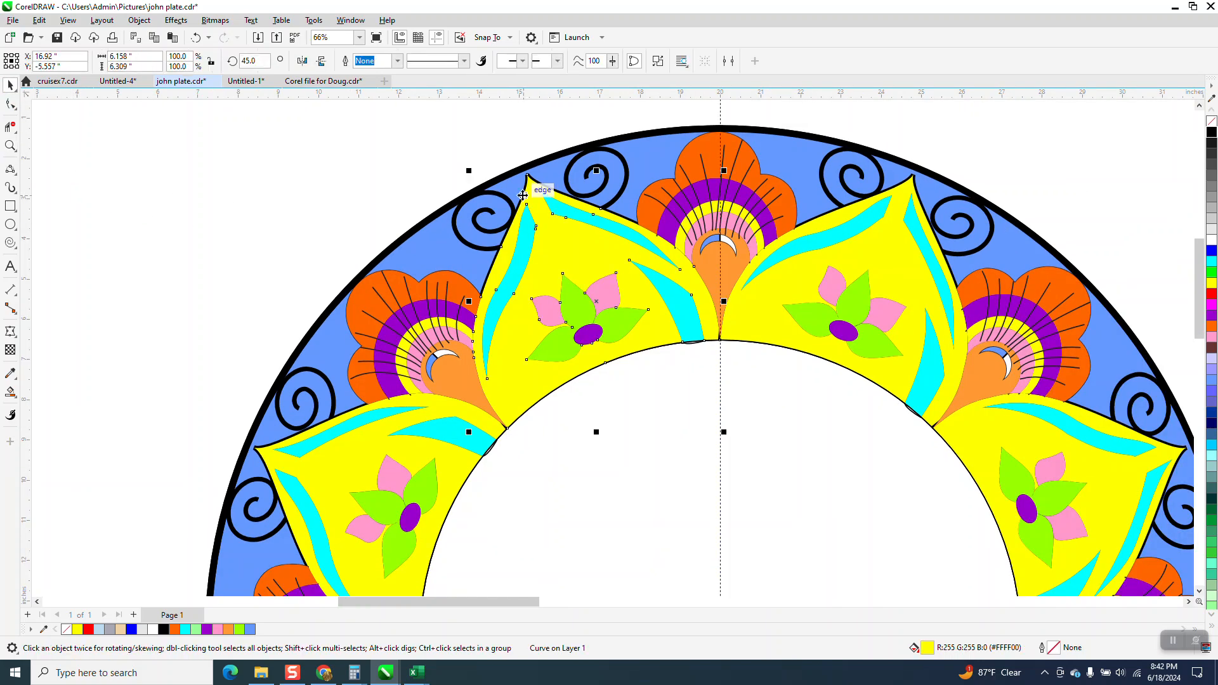
{"action": "left_click", "coordinate": [151, 22]}
{"action": "mouse_move", "coordinate": [184, 225]}
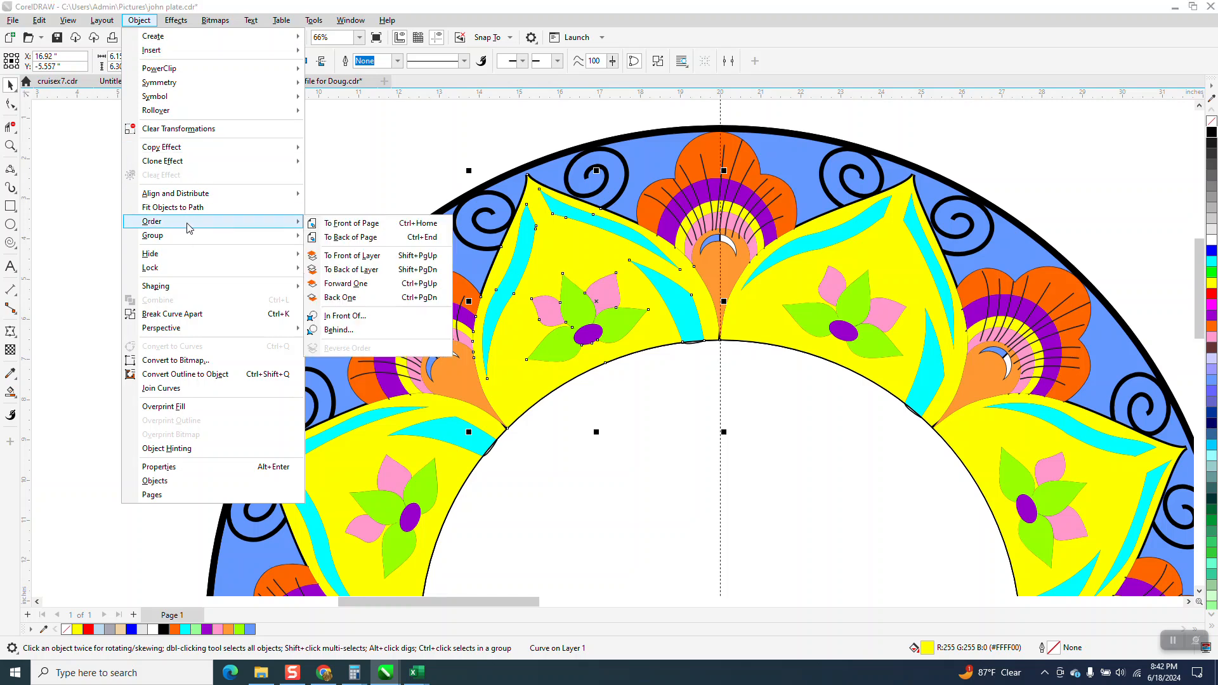
{"action": "left_click", "coordinate": [353, 223]}
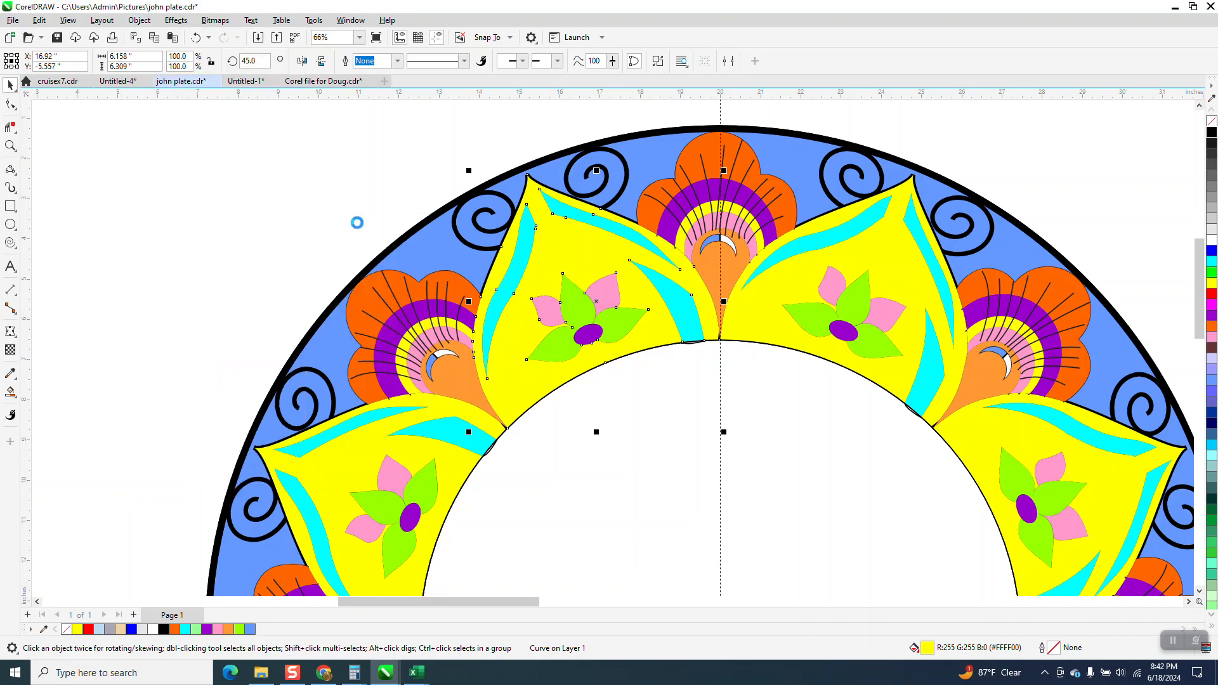
{"action": "left_click", "coordinate": [330, 203]}
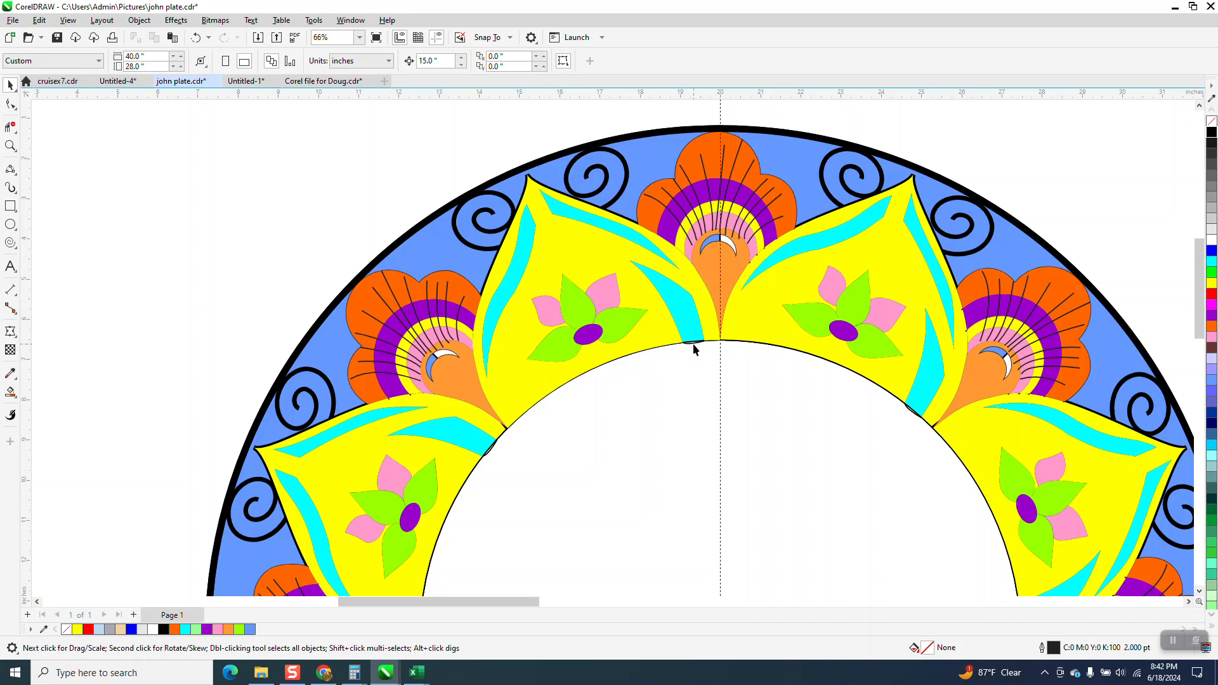
- Delete the leftover curved segment below the cyan stripe's inner end on the petal left of the top fan
{"action": "left_click", "coordinate": [10, 146]}
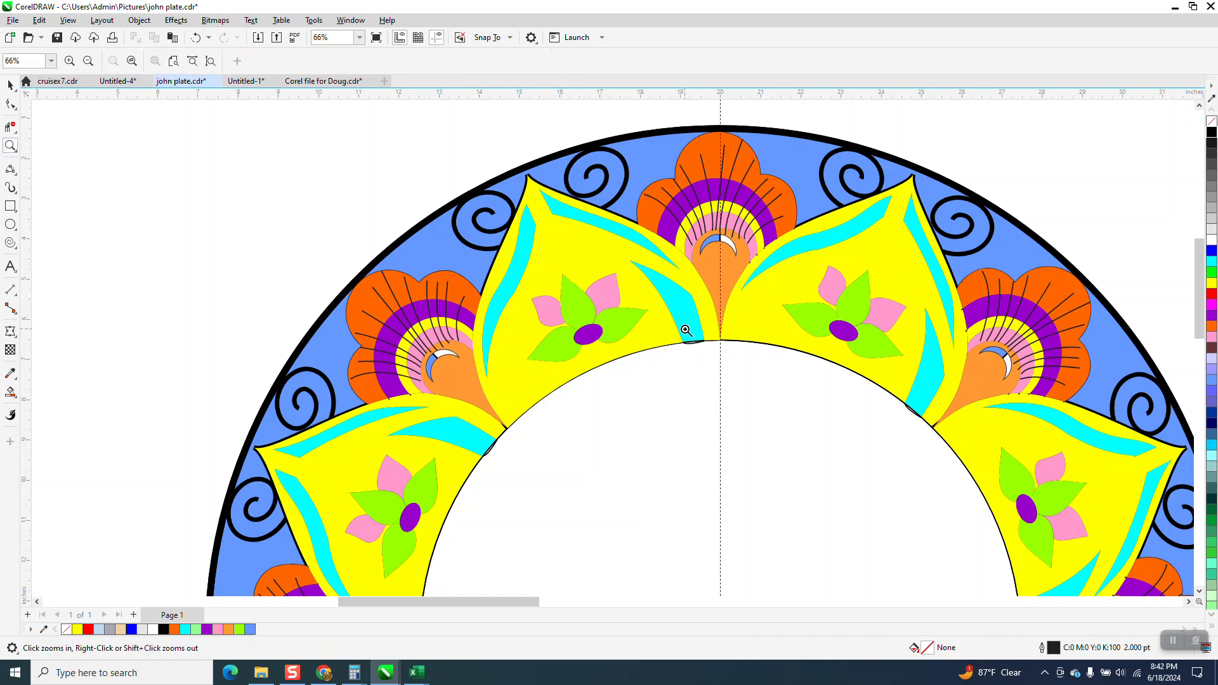
{"action": "left_click_drag", "start_coordinate": [685, 332], "coordinate": [723, 371]}
{"action": "left_click", "coordinate": [10, 126]}
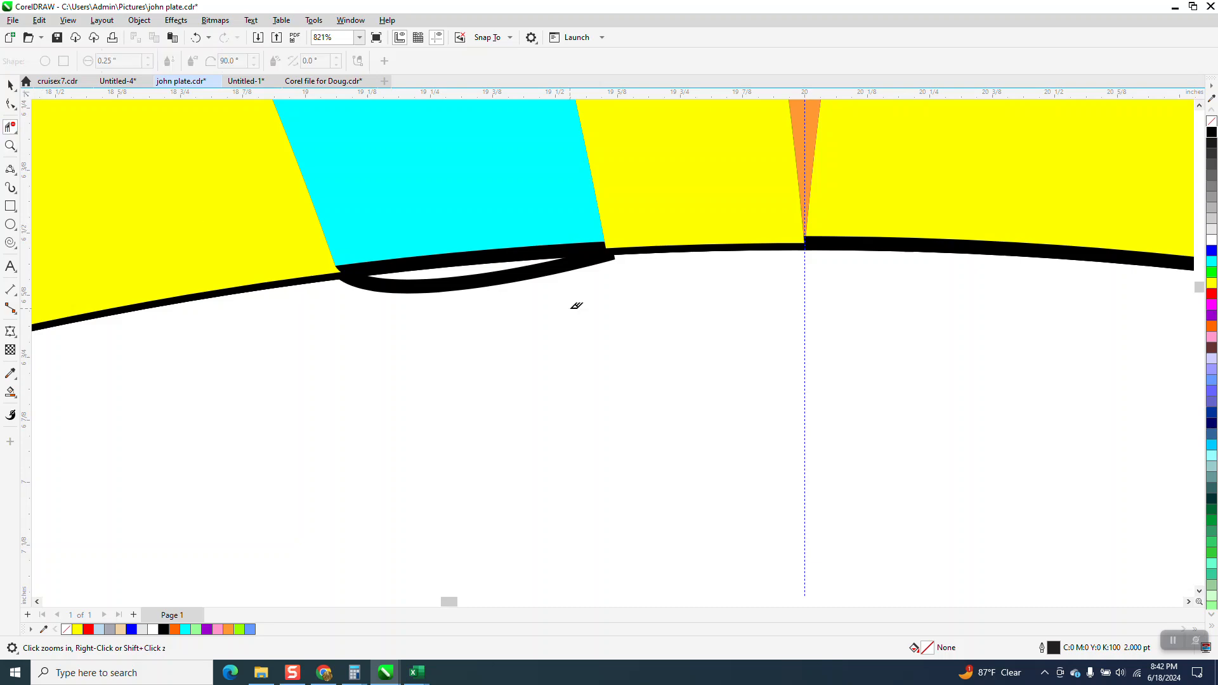
{"action": "left_click", "coordinate": [489, 290]}
{"action": "scroll", "coordinate": [489, 290], "scroll_direction": "down", "scroll_amount": 10}
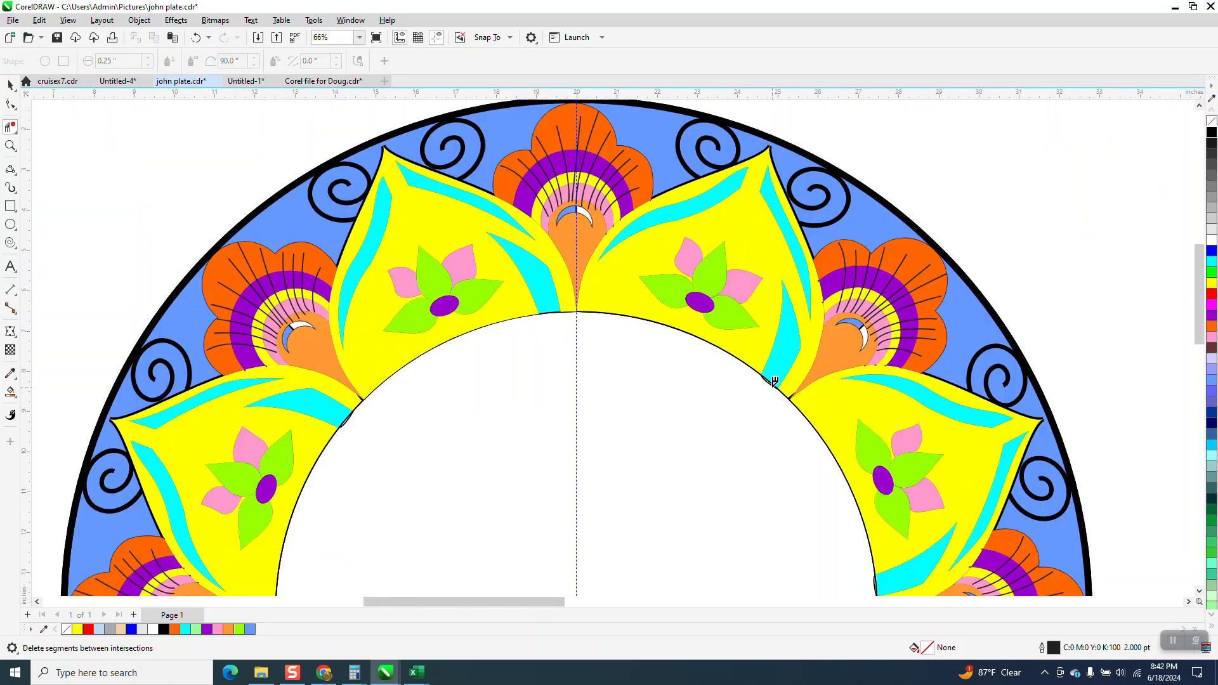
- Delete the leftover curved segment at the cyan stripe's inner end on the petal right of the top fan, undoing any wrong deletion
{"action": "left_click", "coordinate": [786, 390]}
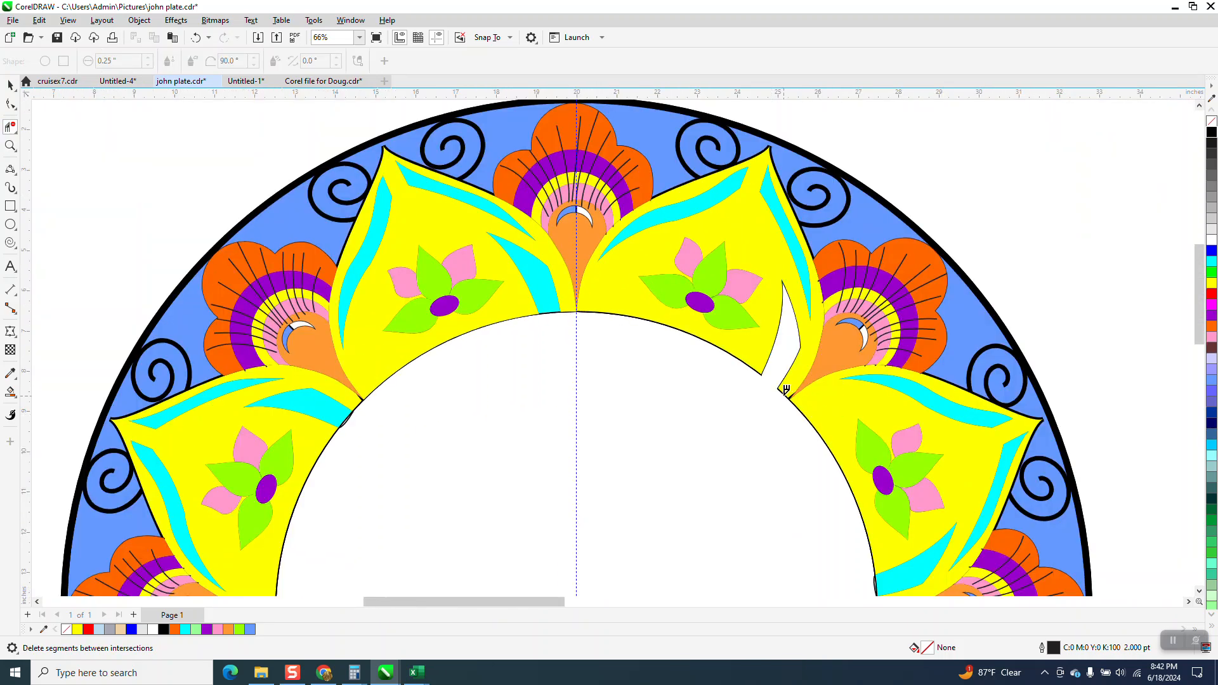
{"action": "left_click", "coordinate": [196, 38]}
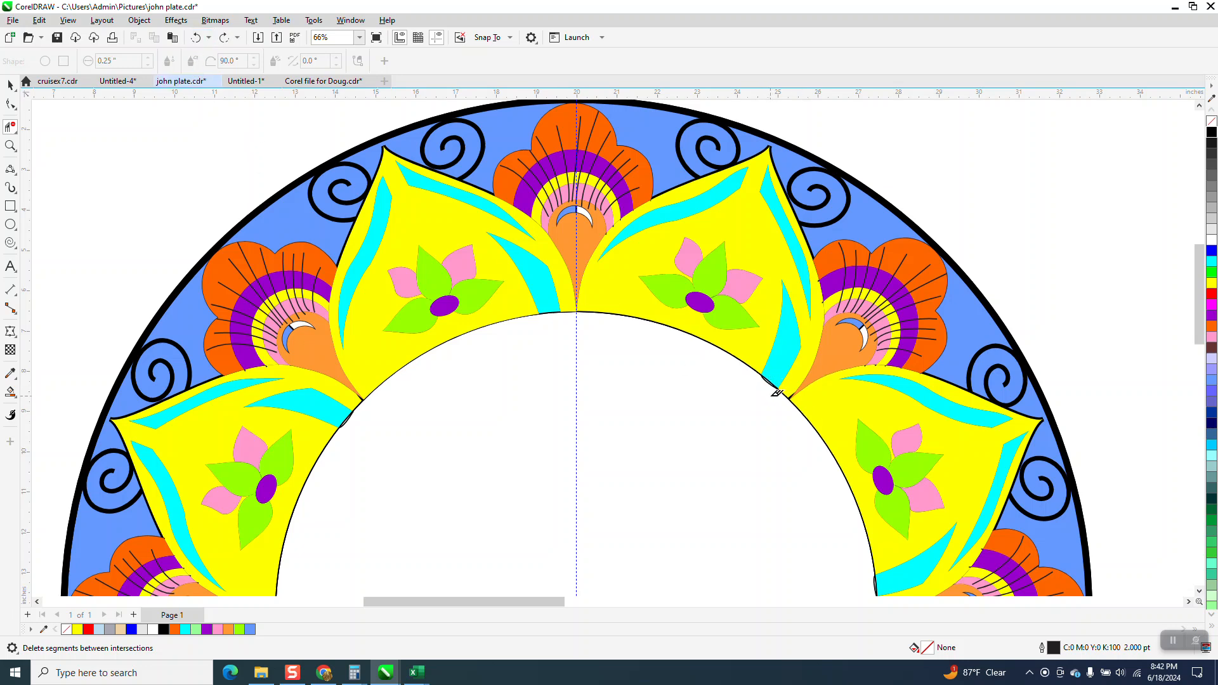
{"action": "left_click", "coordinate": [779, 384]}
{"action": "scroll", "coordinate": [352, 412], "scroll_direction": "down", "scroll_amount": 2}
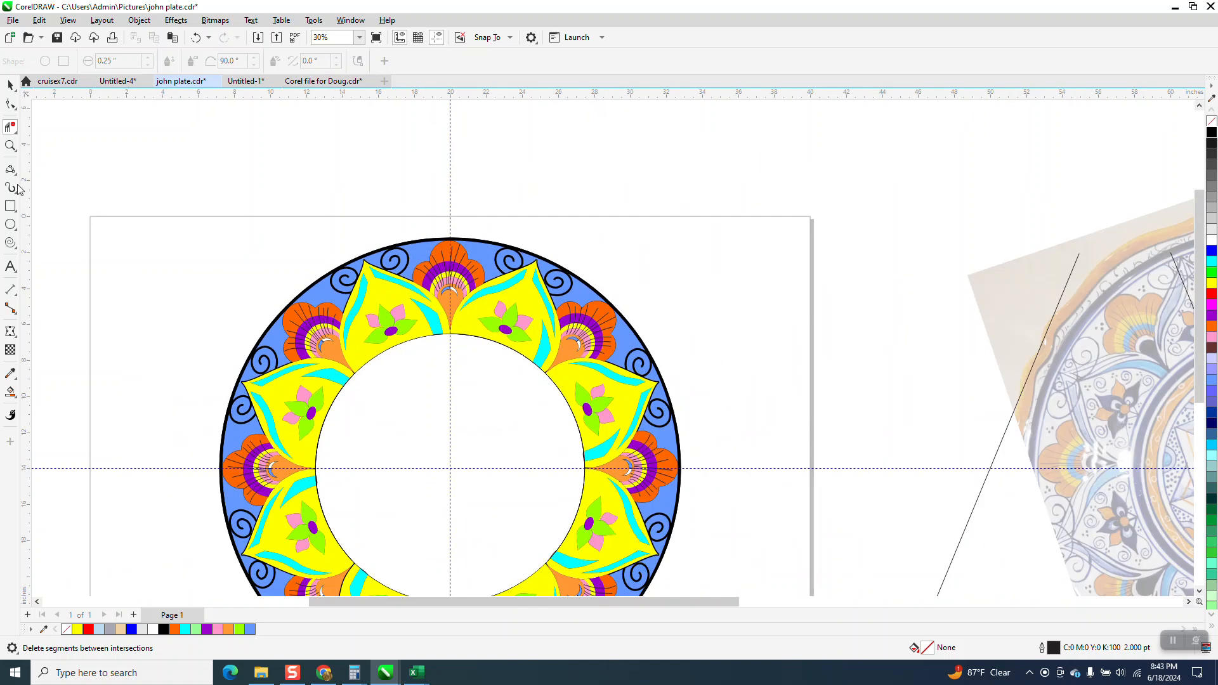
- Delete the leftover curved segments where the cyan stripes meet the inner circle in the lower half of the ring
{"action": "left_click", "coordinate": [9, 145]}
{"action": "left_click_drag", "start_coordinate": [302, 452], "coordinate": [389, 576]}
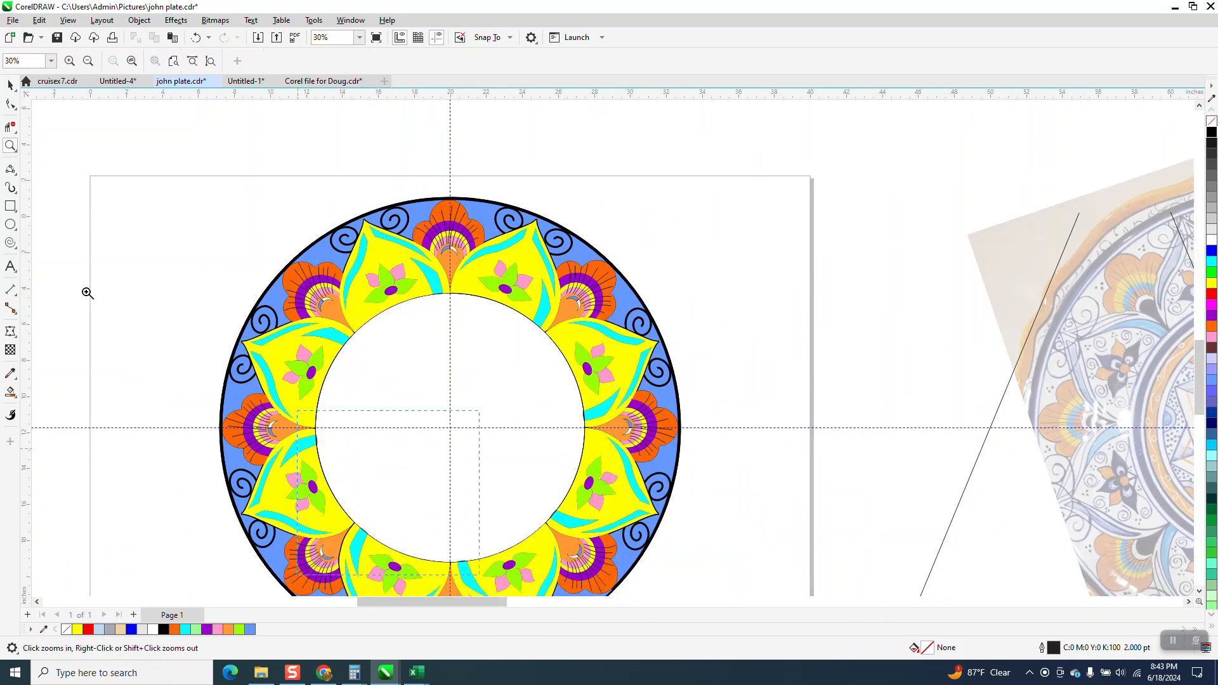
{"action": "left_click", "coordinate": [10, 127]}
{"action": "left_click", "coordinate": [399, 188]}
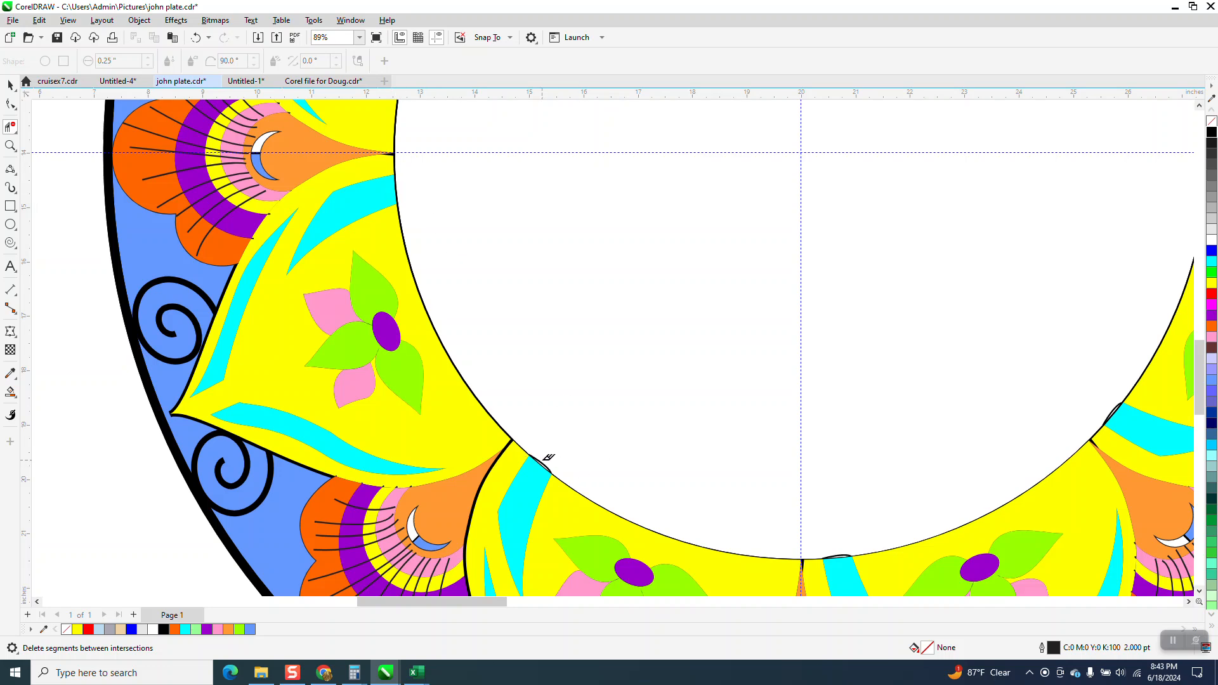
{"action": "left_click", "coordinate": [546, 465]}
{"action": "left_click", "coordinate": [843, 551]}
{"action": "left_click", "coordinate": [1112, 416]}
- Check the right side of the ring and compare its petal and flower details with the reference plate photo
{"action": "left_click", "coordinate": [1189, 602]}
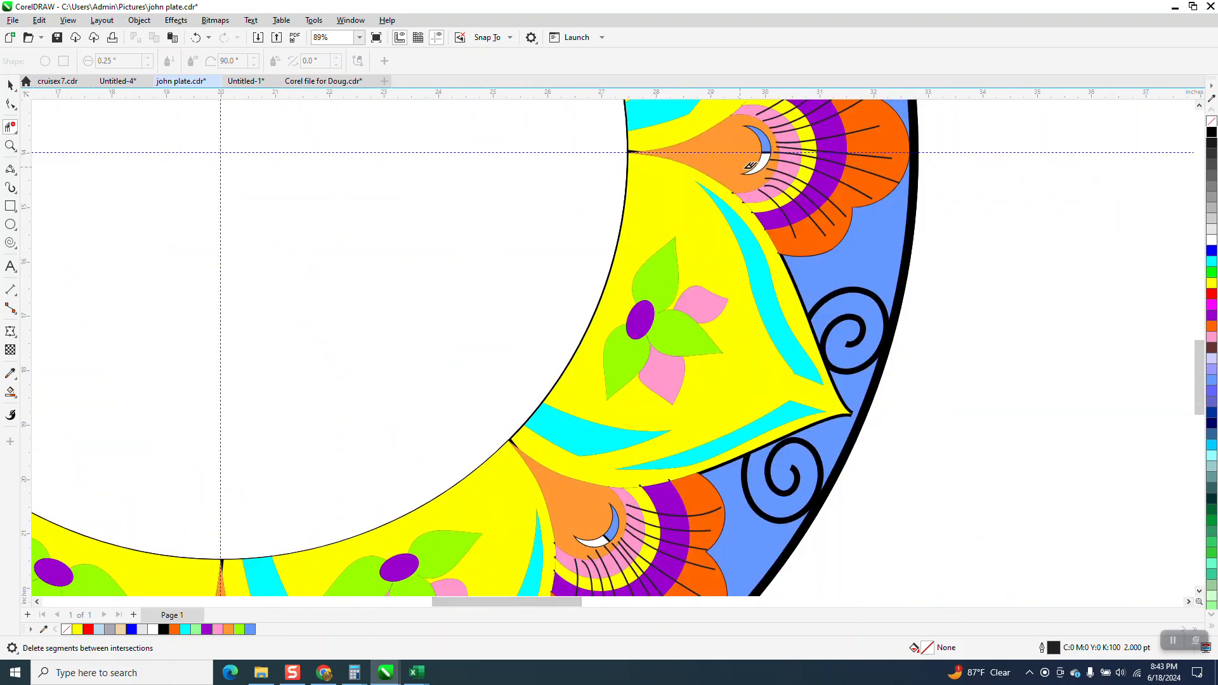
{"action": "scroll", "coordinate": [1198, 359], "scroll_direction": "up", "scroll_amount": 2}
{"action": "scroll", "coordinate": [1198, 359], "scroll_direction": "up", "scroll_amount": 7}
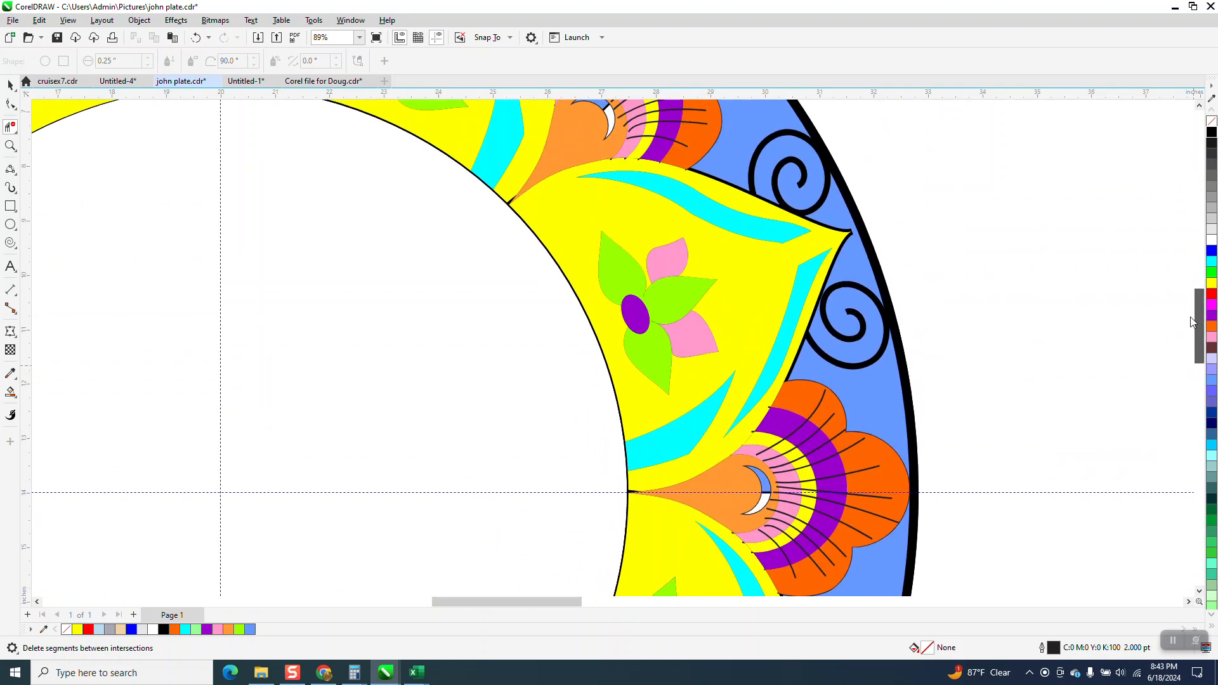
{"action": "scroll", "coordinate": [920, 306], "scroll_direction": "down", "scroll_amount": 1}
{"action": "scroll", "coordinate": [701, 305], "scroll_direction": "down", "scroll_amount": 3}
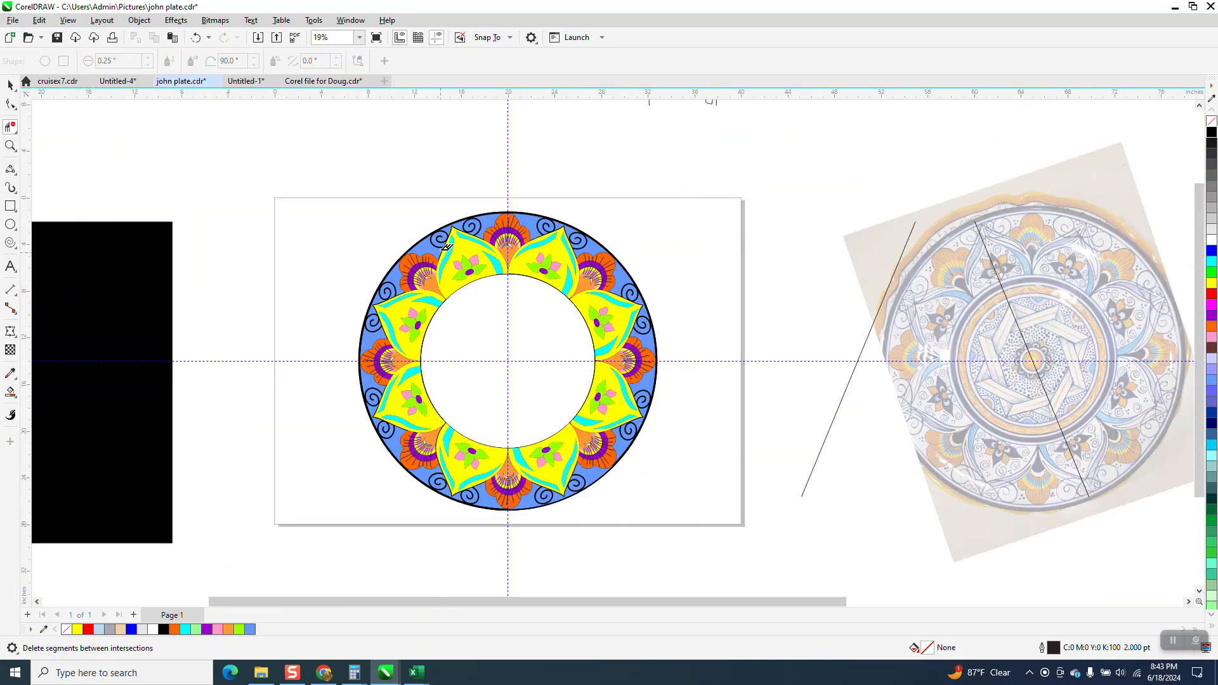
{"action": "left_click", "coordinate": [11, 146]}
{"action": "left_click_drag", "start_coordinate": [929, 220], "coordinate": [1070, 307]}
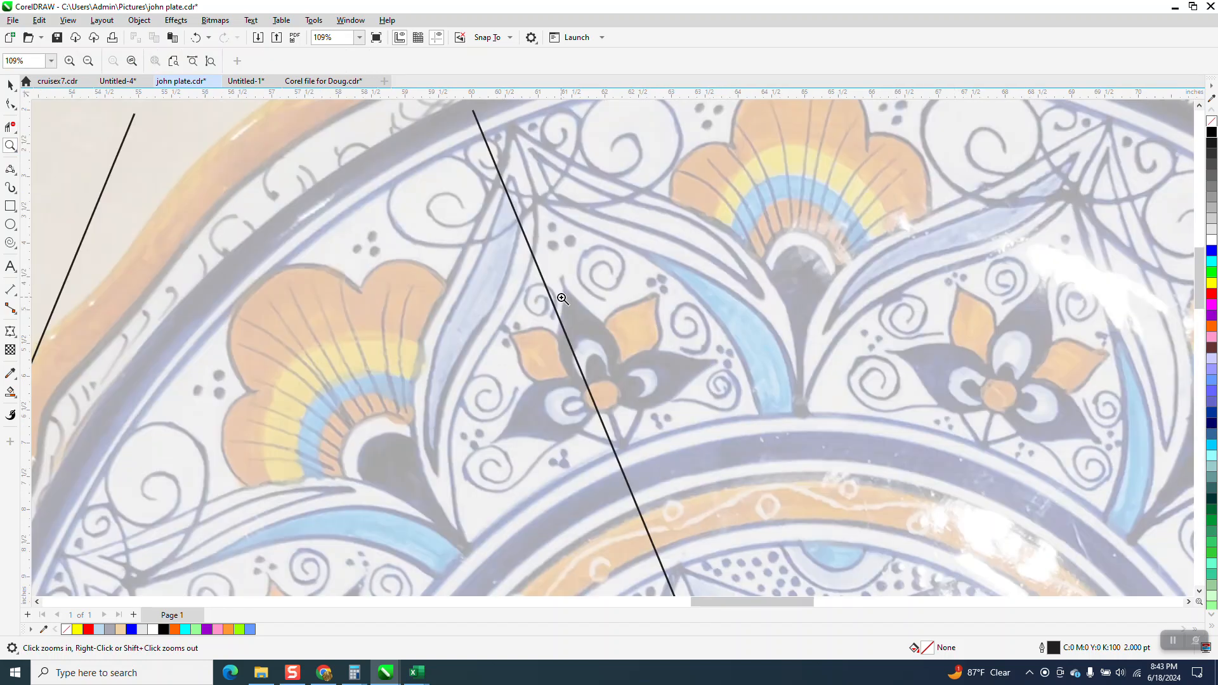
{"action": "scroll", "coordinate": [650, 326], "scroll_direction": "down", "scroll_amount": 4}
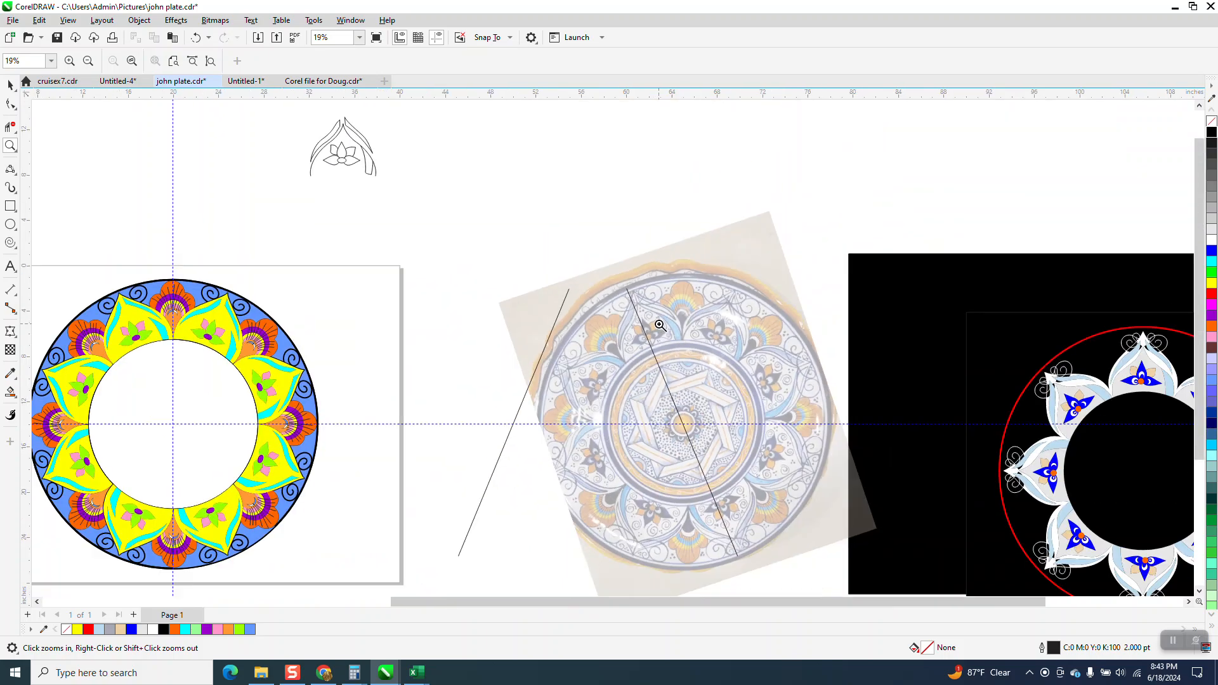
{"action": "left_click_drag", "start_coordinate": [188, 324], "coordinate": [259, 369]}
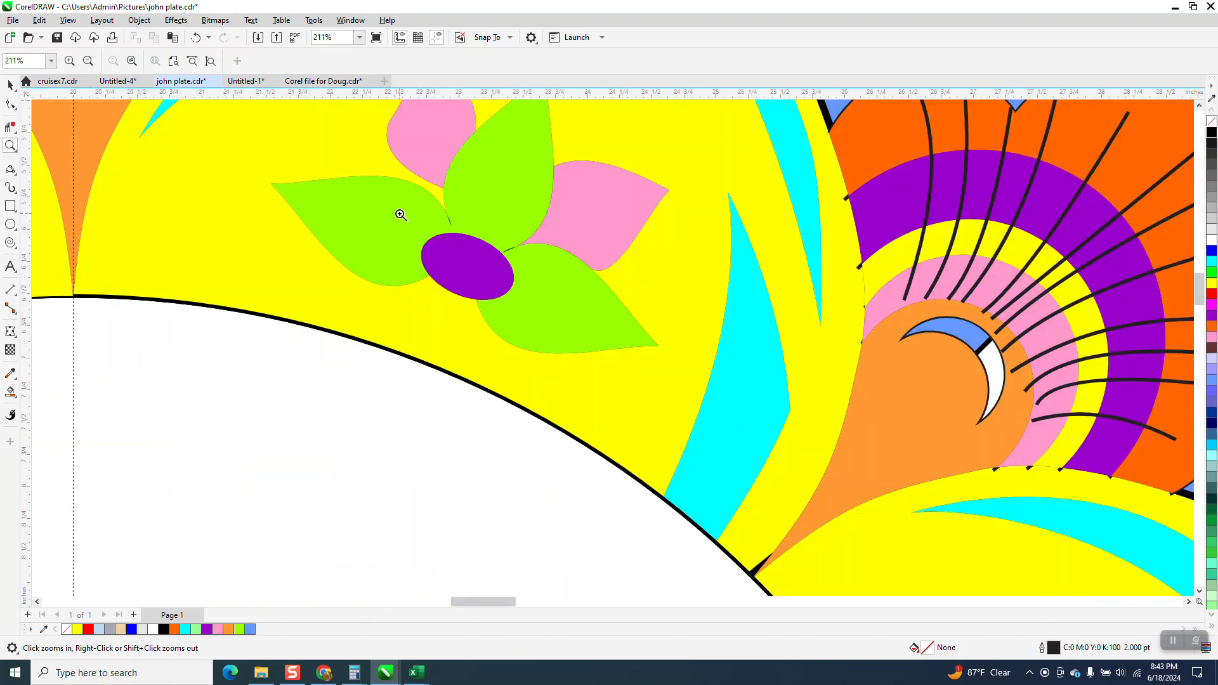
{"action": "left_click", "coordinate": [10, 85]}
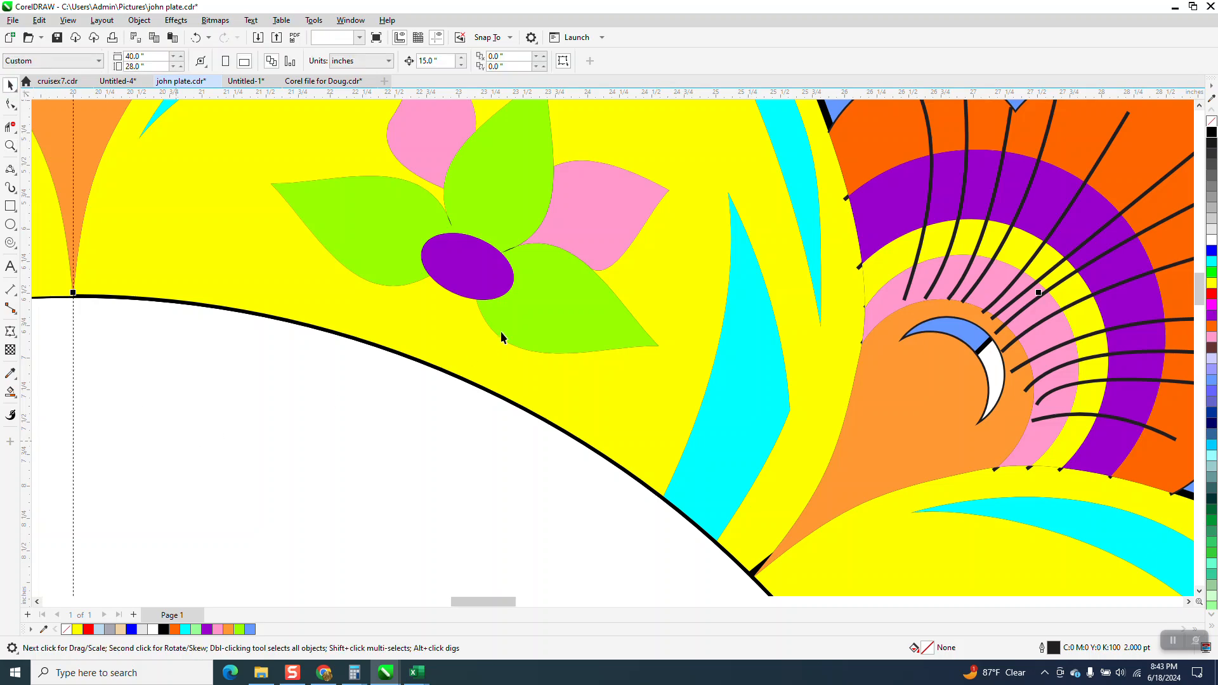
{"action": "left_click", "coordinate": [521, 330]}
{"action": "scroll", "coordinate": [544, 336], "scroll_direction": "down", "scroll_amount": 5}
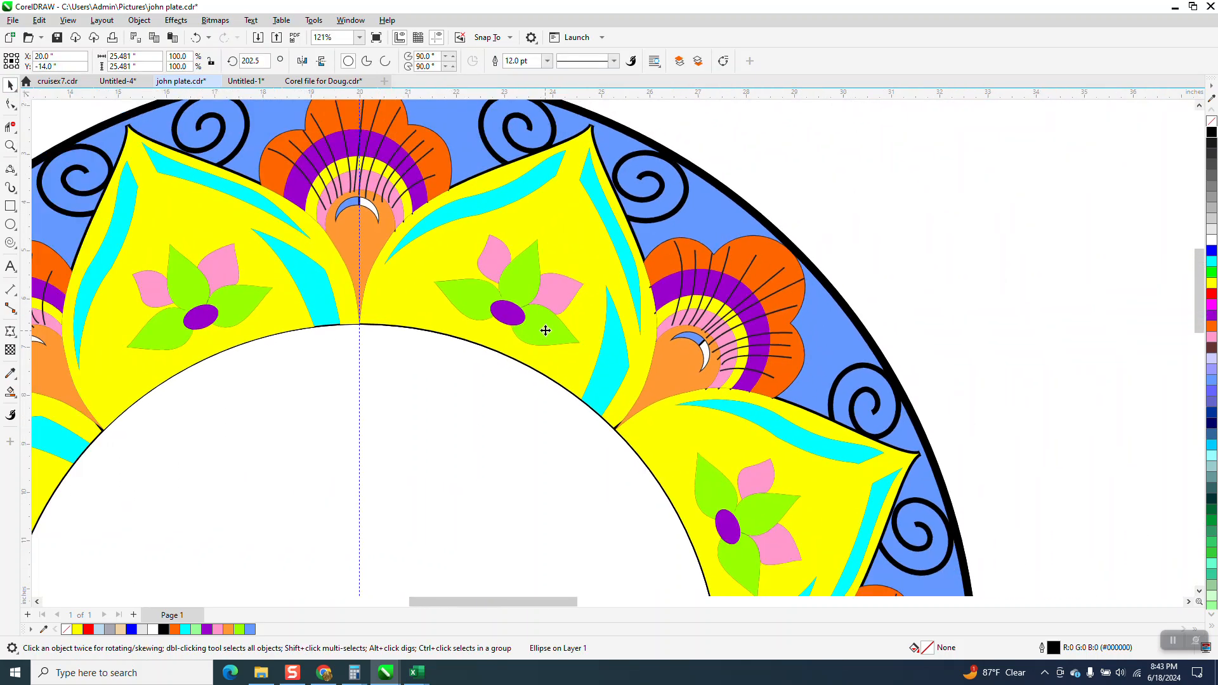
{"action": "scroll", "coordinate": [519, 409], "scroll_direction": "down", "scroll_amount": 1}
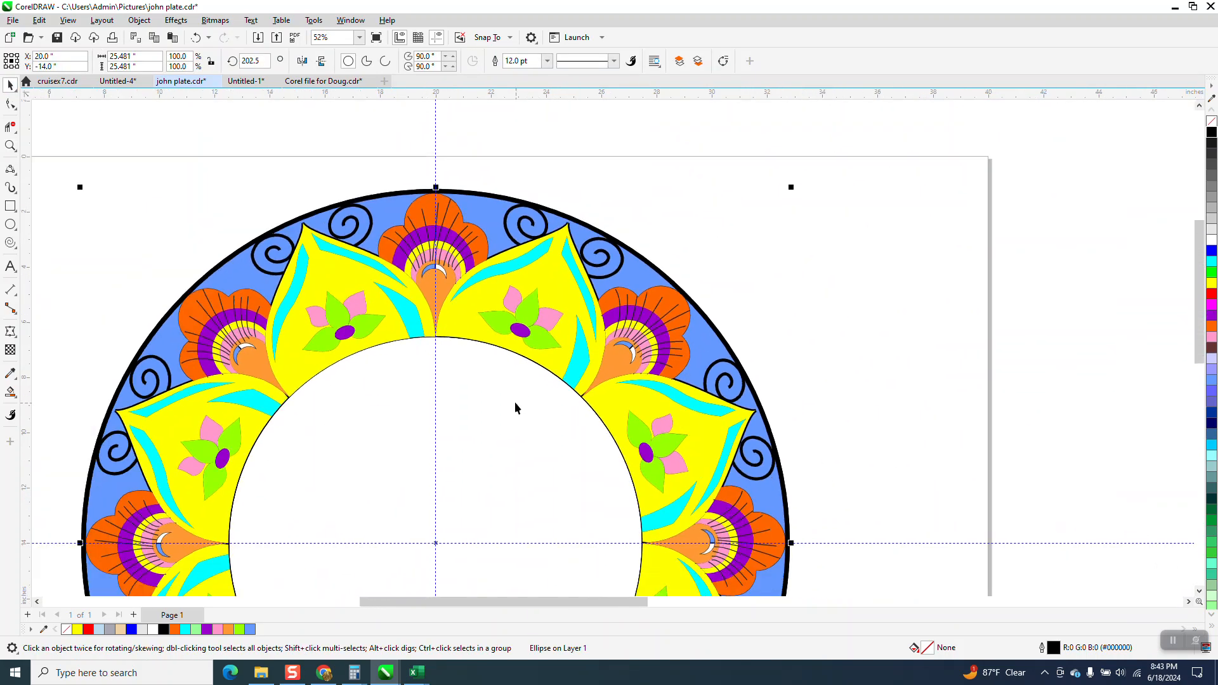
- Delete the line segment dividing the crescent in the upper-right fan with Virtual Segment Delete
{"action": "left_click", "coordinate": [10, 145]}
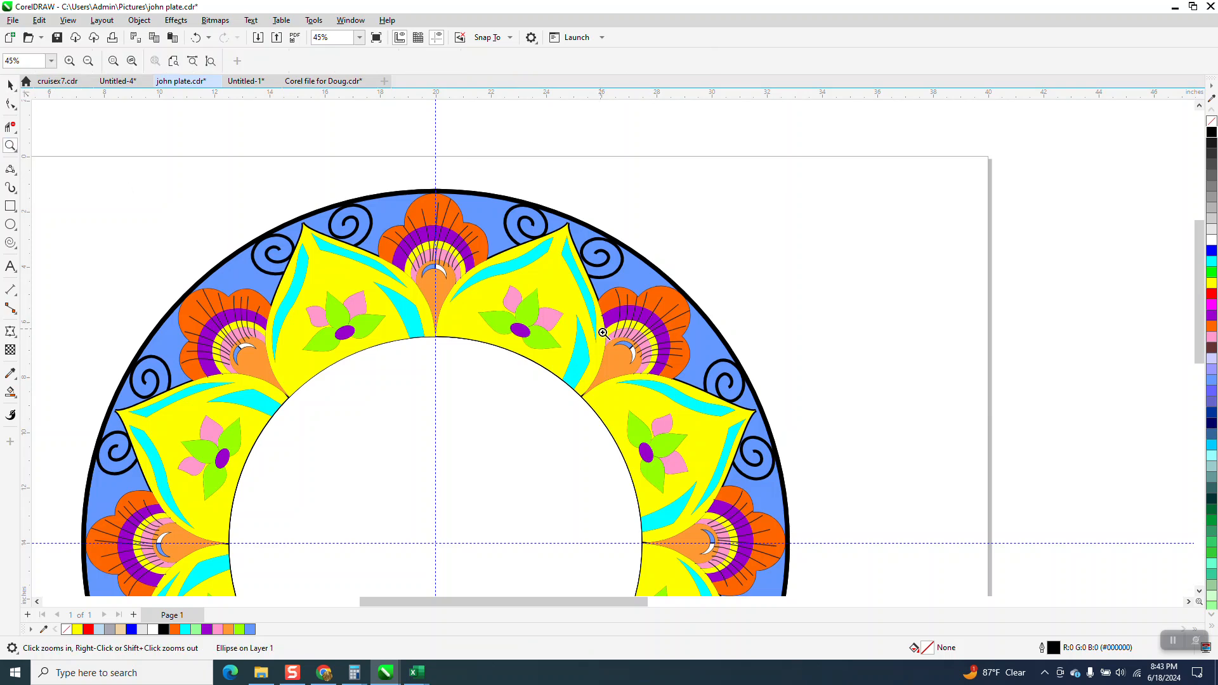
{"action": "left_click_drag", "start_coordinate": [603, 331], "coordinate": [758, 431]}
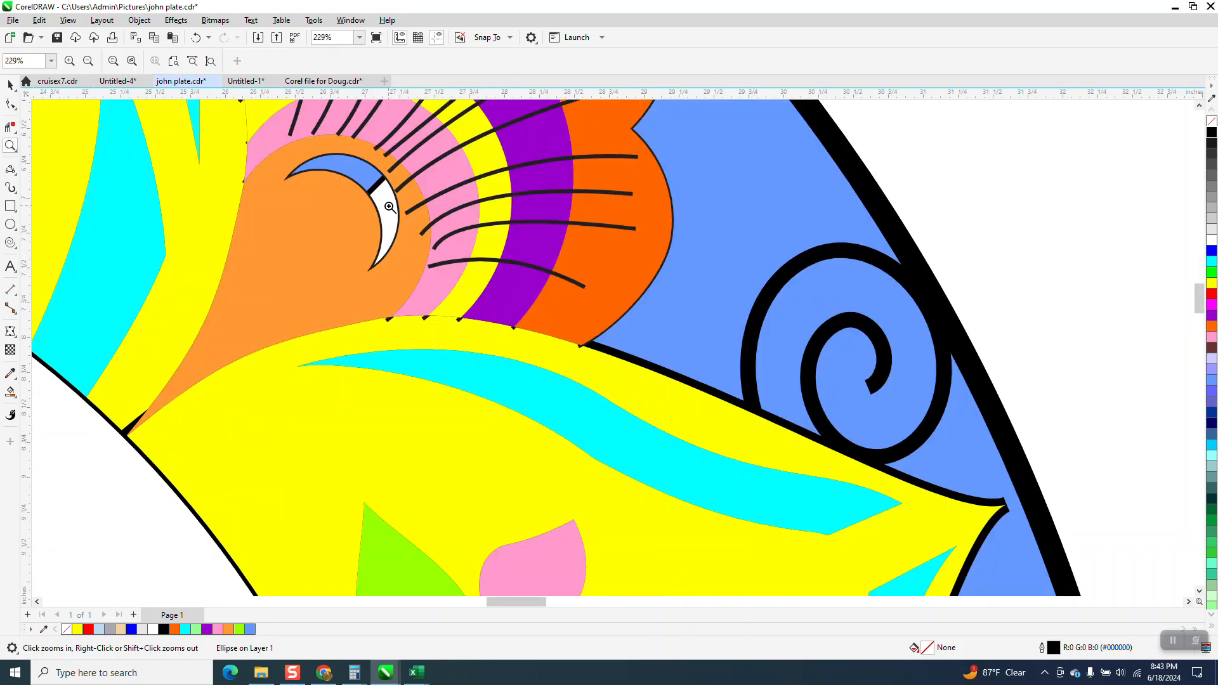
{"action": "scroll", "coordinate": [390, 206], "scroll_direction": "down", "scroll_amount": 1}
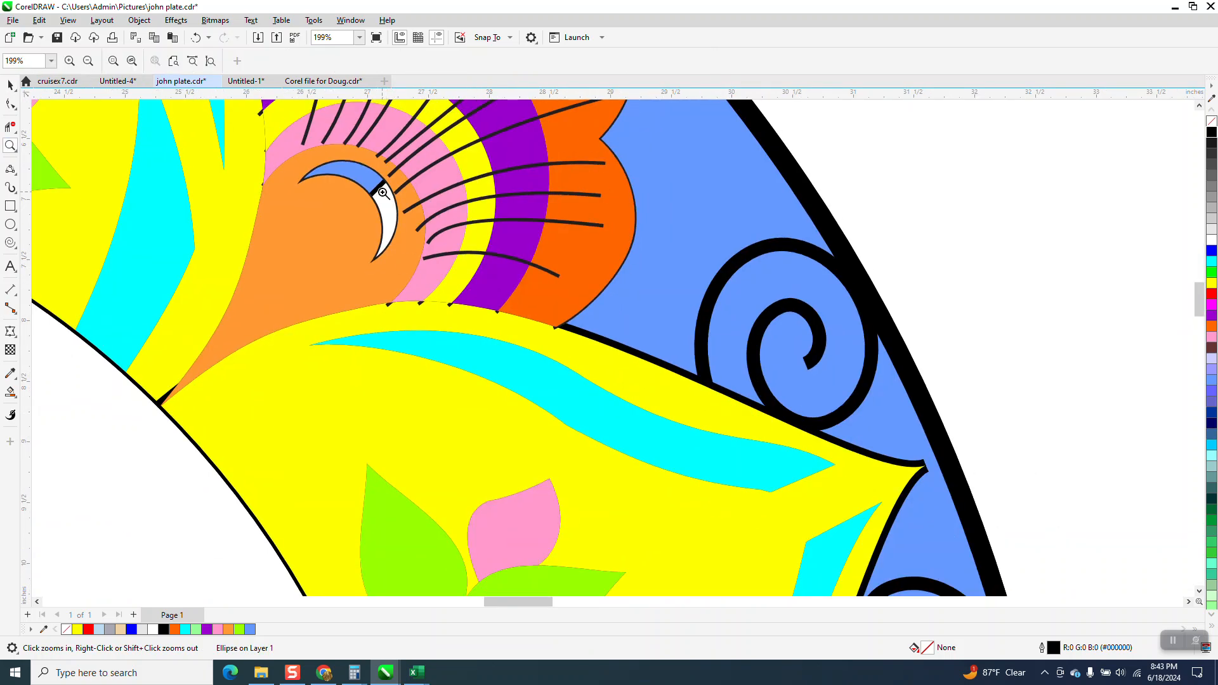
{"action": "left_click", "coordinate": [10, 126]}
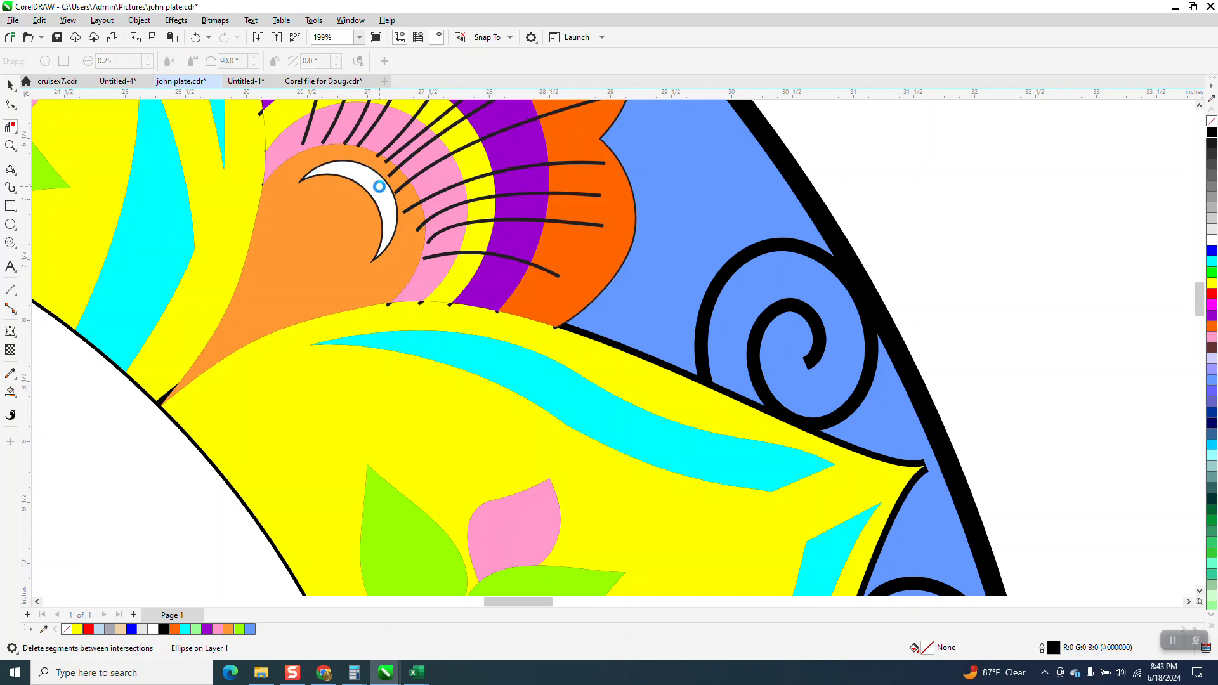
{"action": "scroll", "coordinate": [419, 245], "scroll_direction": "down", "scroll_amount": 5}
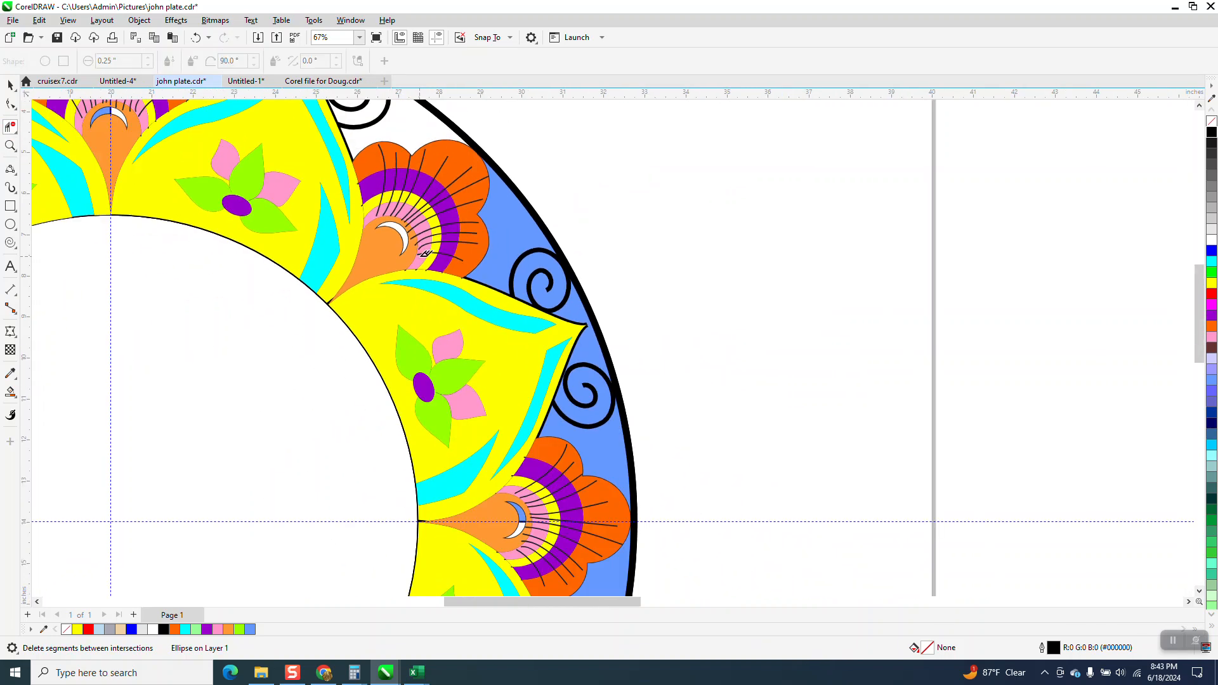
- Delete the segment dividing the crescent in the fan on the ring's right side, undoing the first attempt and retrying up close
{"action": "scroll", "coordinate": [494, 378], "scroll_direction": "down", "scroll_amount": 5}
{"action": "left_click", "coordinate": [500, 452]}
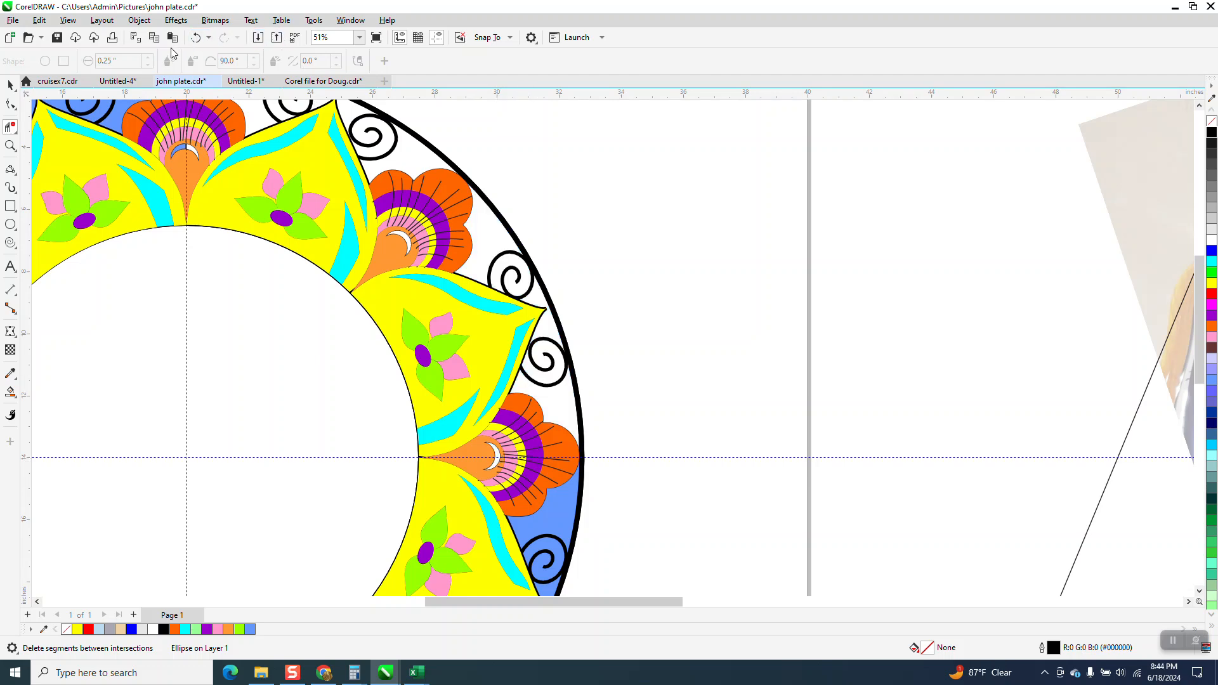
{"action": "left_click", "coordinate": [193, 38]}
{"action": "left_click", "coordinate": [10, 146]}
{"action": "left_click_drag", "start_coordinate": [474, 370], "coordinate": [590, 524]}
{"action": "left_click", "coordinate": [10, 128]}
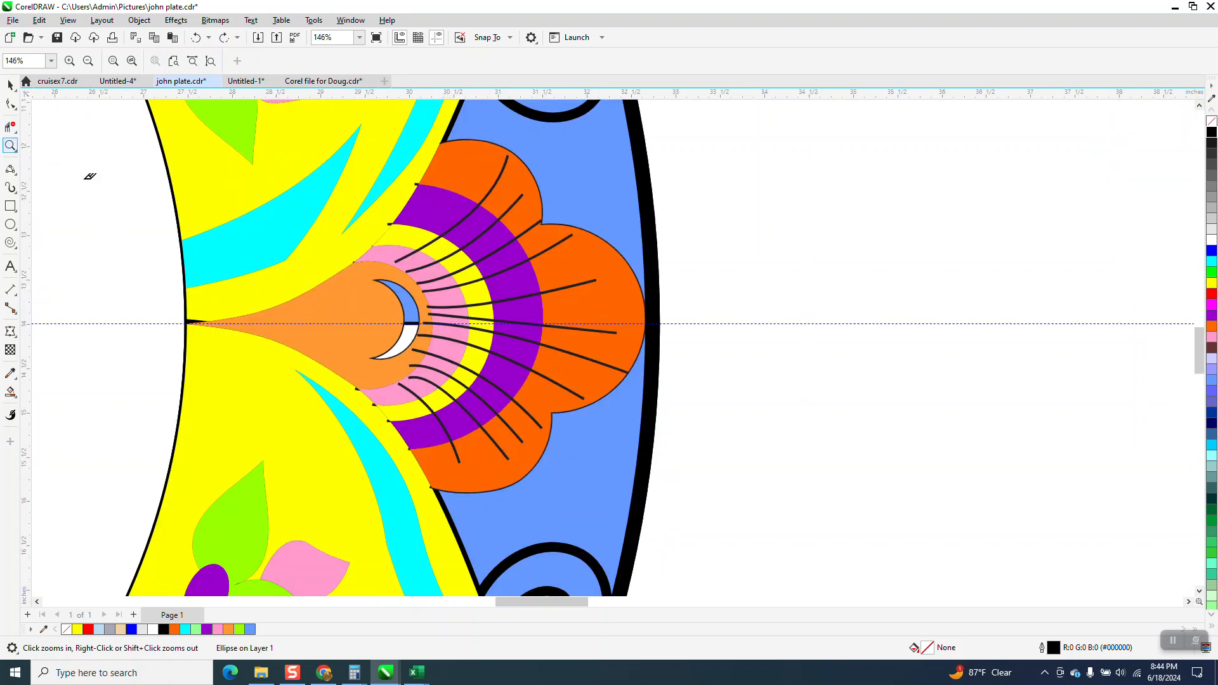
{"action": "left_click", "coordinate": [415, 322]}
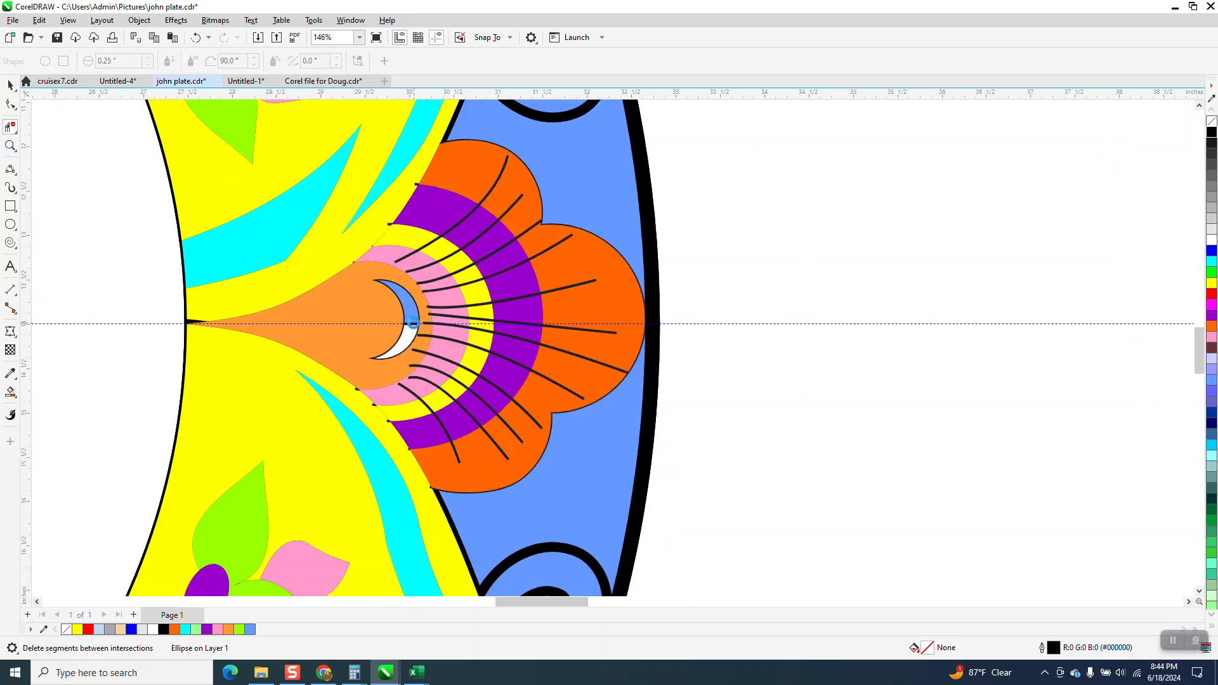
{"action": "left_click", "coordinate": [413, 322]}
- Smart Fill the emptied background area above the right-side fan with blue (#6699FF) and no outline
{"action": "left_click", "coordinate": [9, 390]}
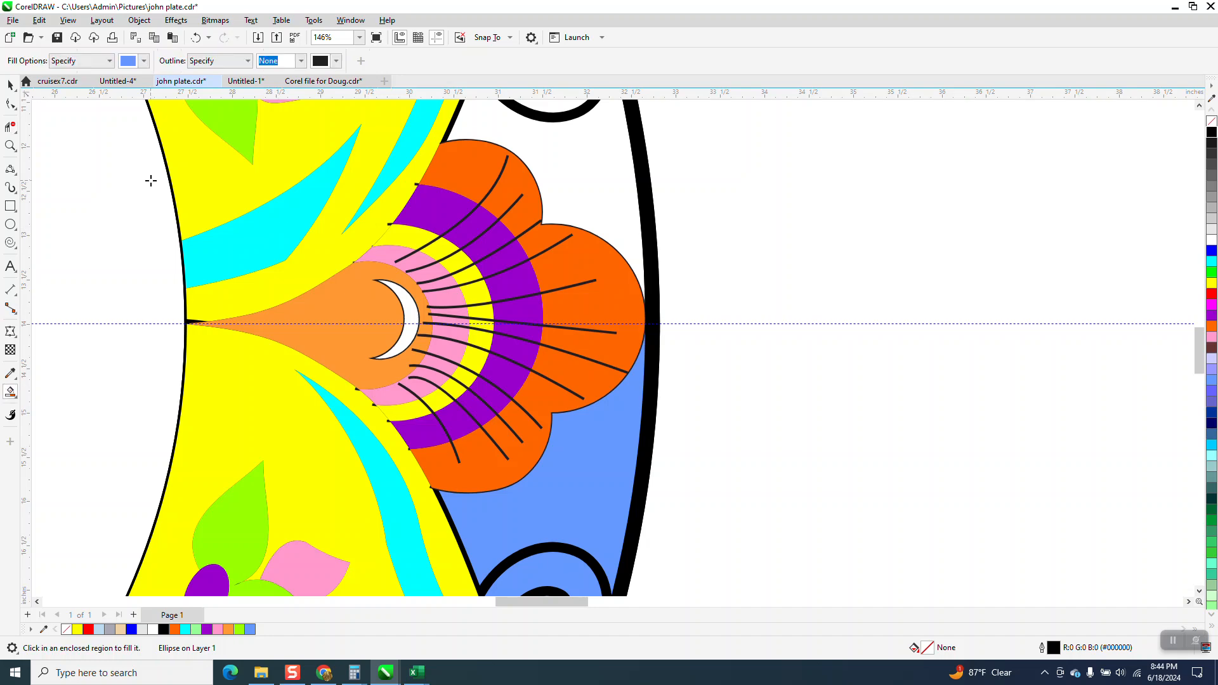
{"action": "left_click", "coordinate": [583, 197]}
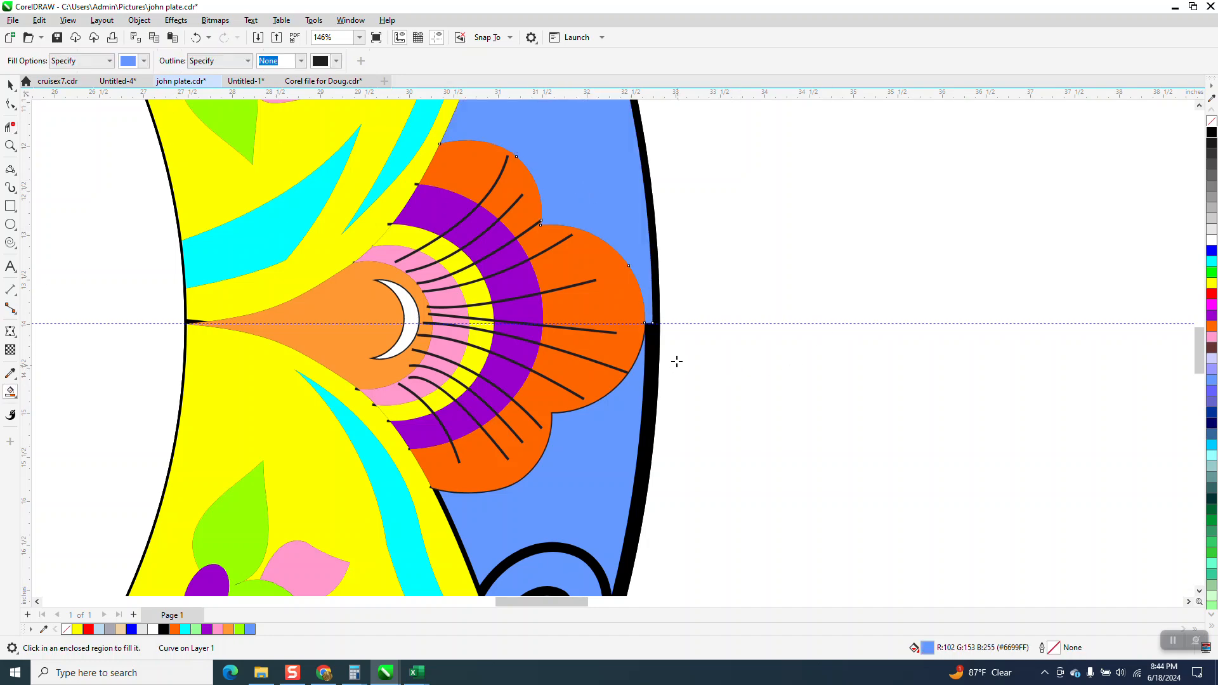
{"action": "scroll", "coordinate": [652, 349], "scroll_direction": "down", "scroll_amount": 3}
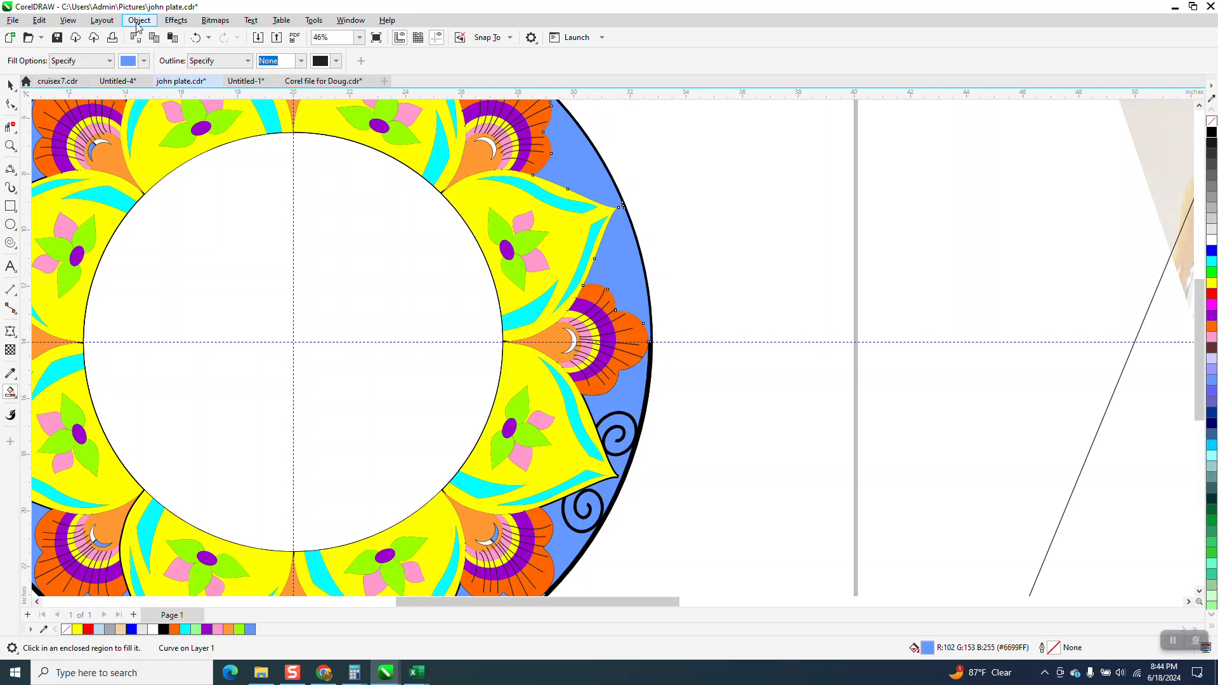
- Send the new blue background fill above the right-side fan to the back of the page
{"action": "left_click", "coordinate": [139, 21]}
{"action": "mouse_move", "coordinate": [154, 233]}
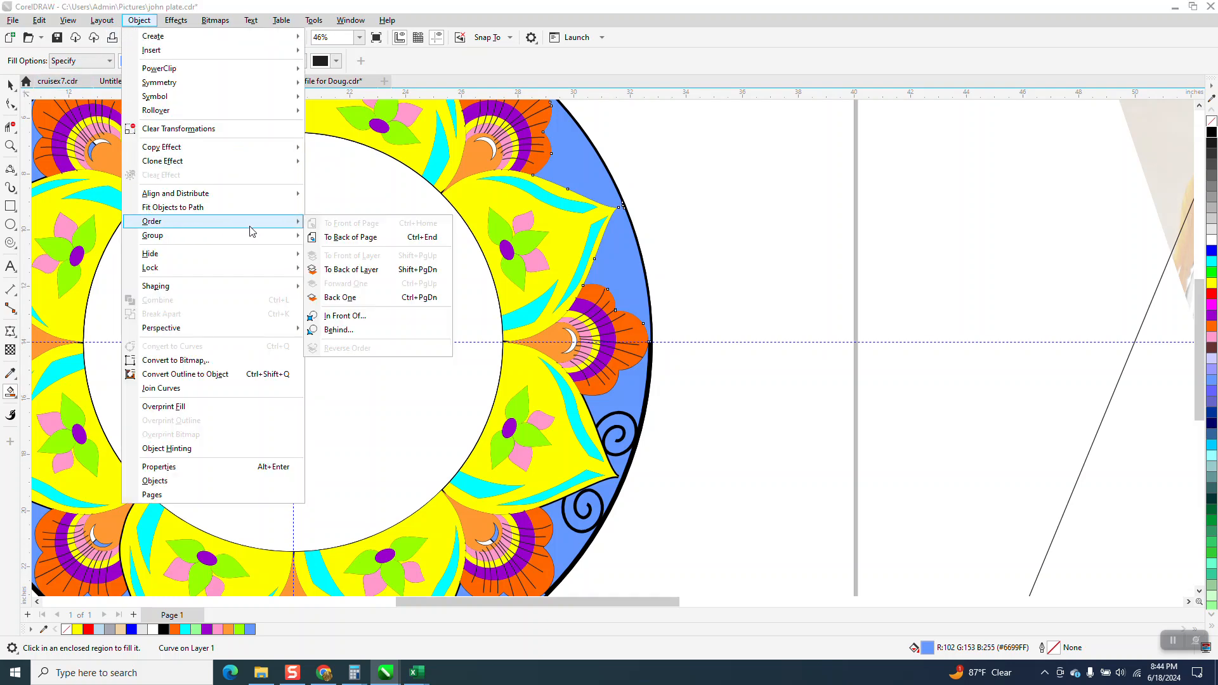
{"action": "left_click", "coordinate": [340, 237]}
- Smart Fill the empty background area at the ring's upper right with blue (#6699FF) and send it to the back of the page
{"action": "scroll", "coordinate": [613, 280], "scroll_direction": "down", "scroll_amount": 2}
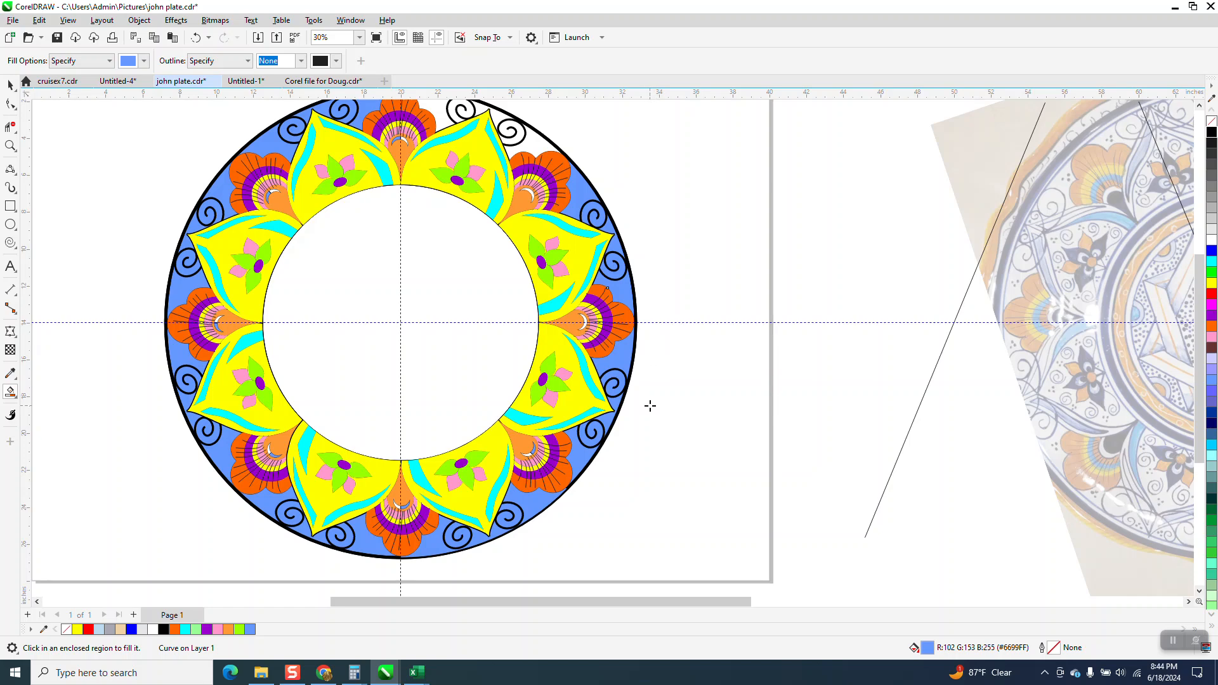
{"action": "scroll", "coordinate": [645, 406], "scroll_direction": "down", "scroll_amount": 1}
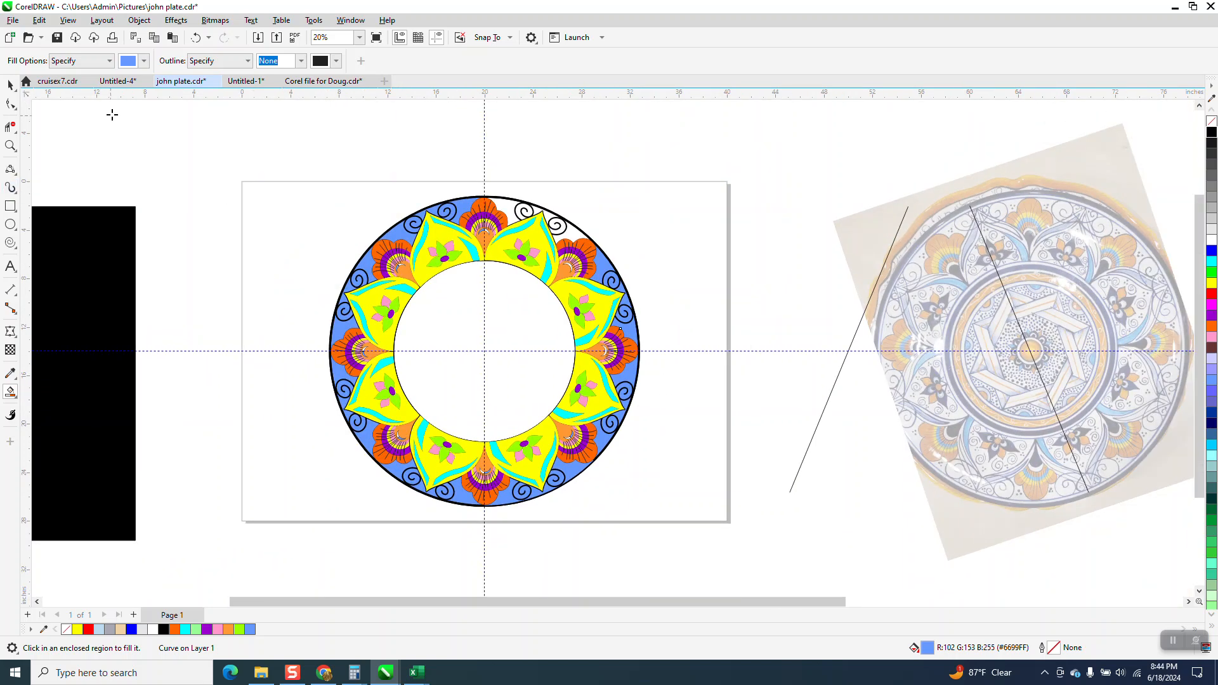
{"action": "left_click", "coordinate": [510, 210]}
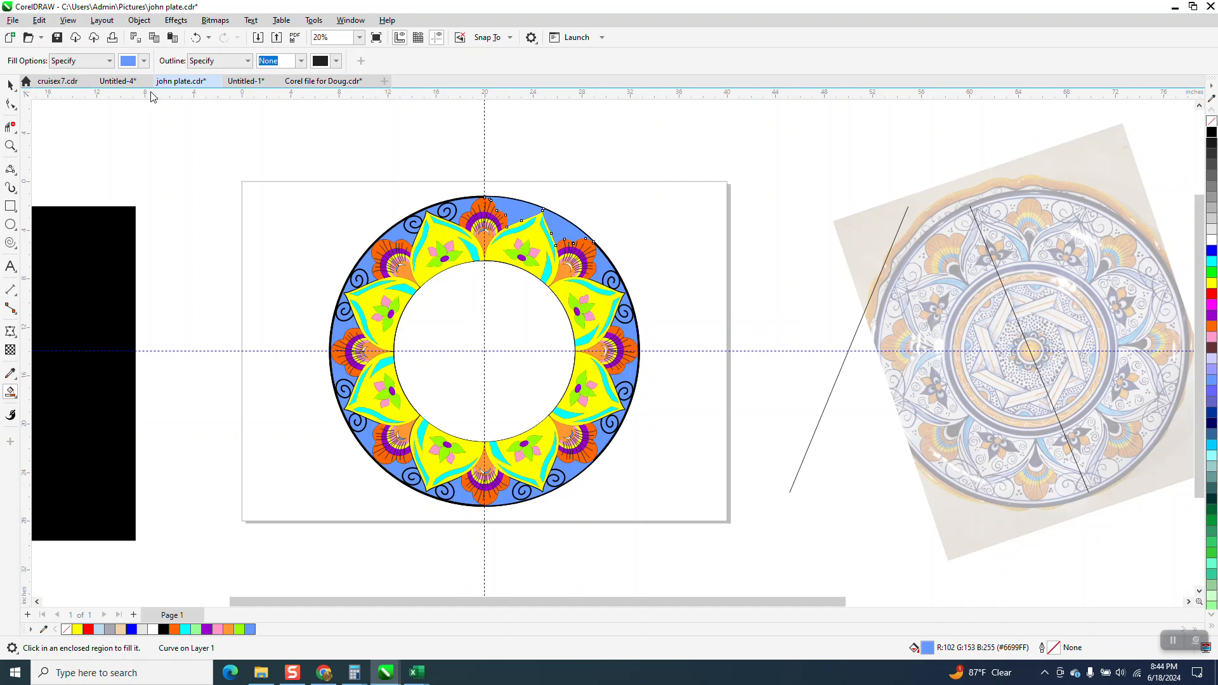
{"action": "left_click", "coordinate": [139, 19]}
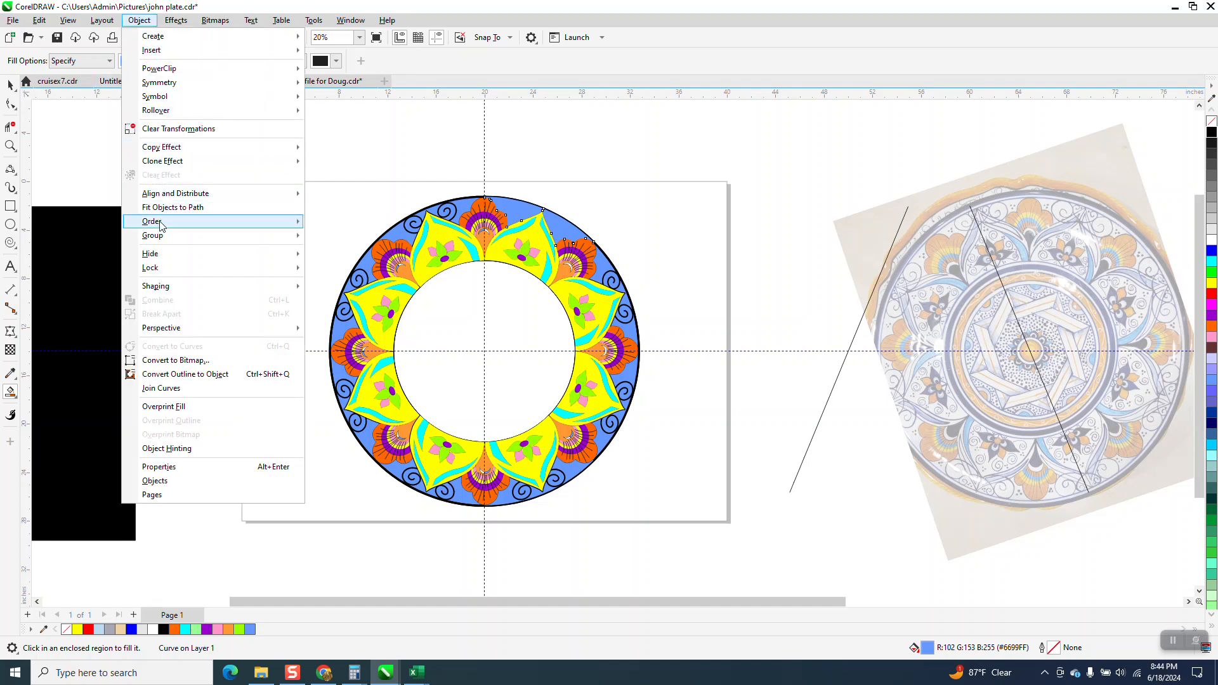
{"action": "mouse_move", "coordinate": [162, 226]}
{"action": "left_click", "coordinate": [366, 237]}
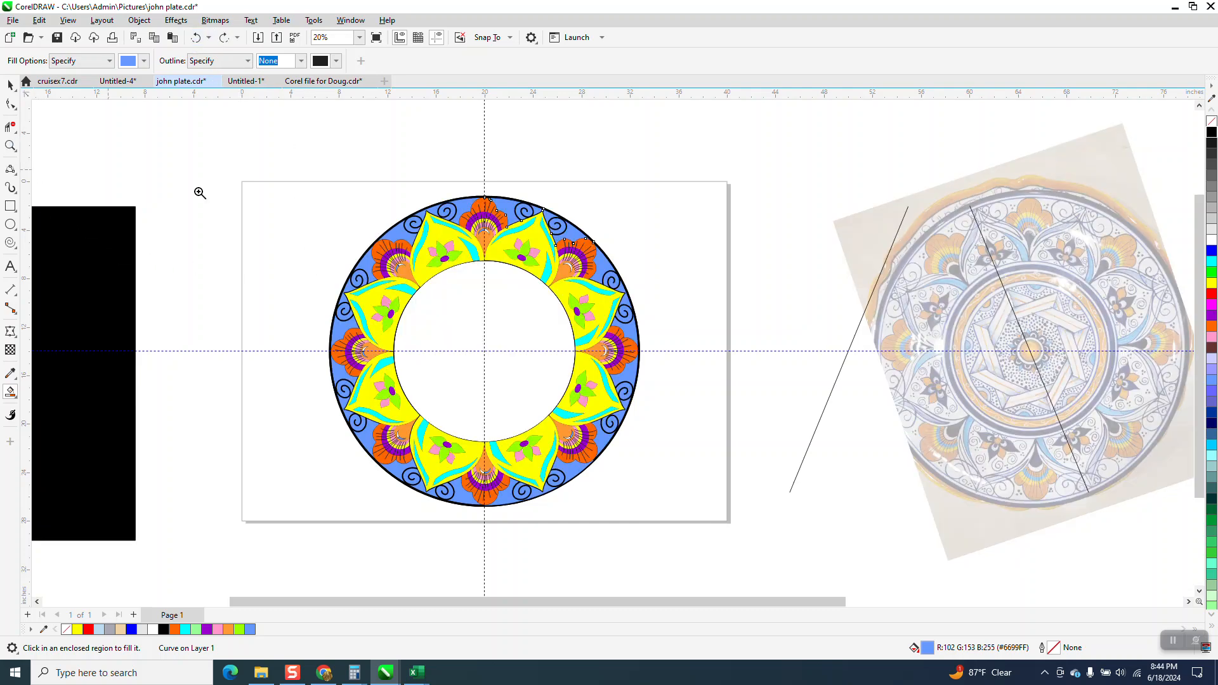
- Try to delete the small leftover segment beside the upper-right fan's purple band with Virtual Segment Delete, and undo the deletion
{"action": "left_click", "coordinate": [11, 146]}
{"action": "left_click_drag", "start_coordinate": [397, 219], "coordinate": [628, 348]}
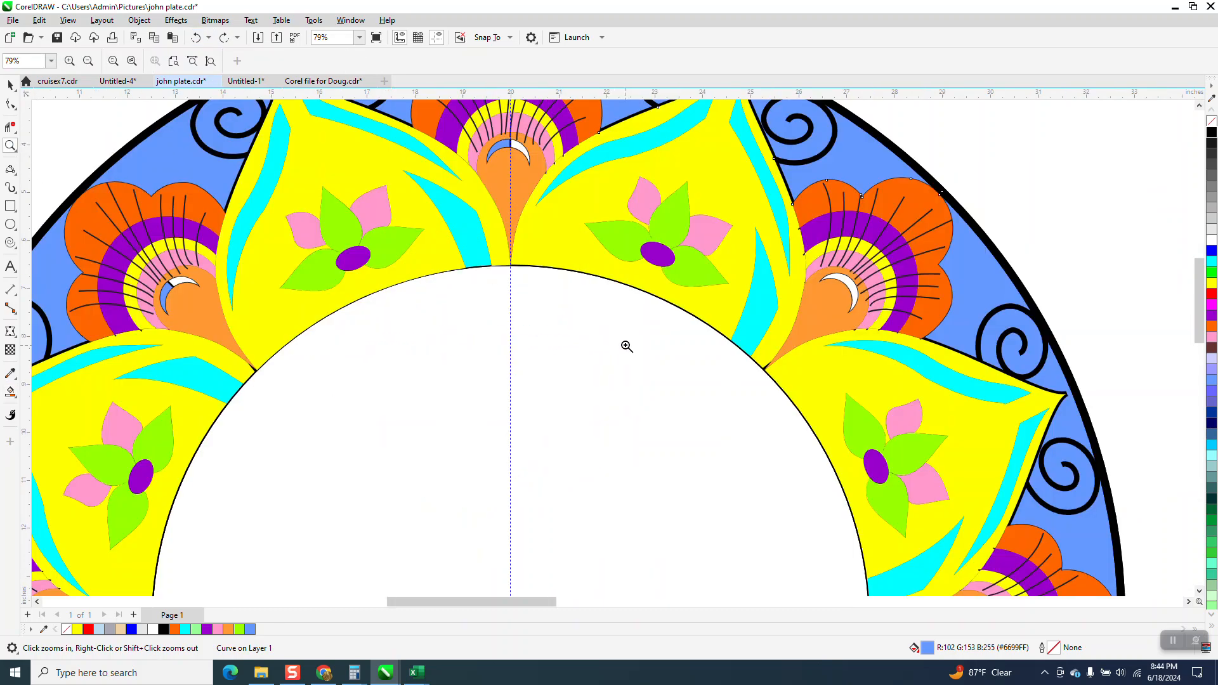
{"action": "scroll", "coordinate": [612, 337], "scroll_direction": "down", "scroll_amount": 1}
{"action": "left_click_drag", "start_coordinate": [723, 222], "coordinate": [820, 353]}
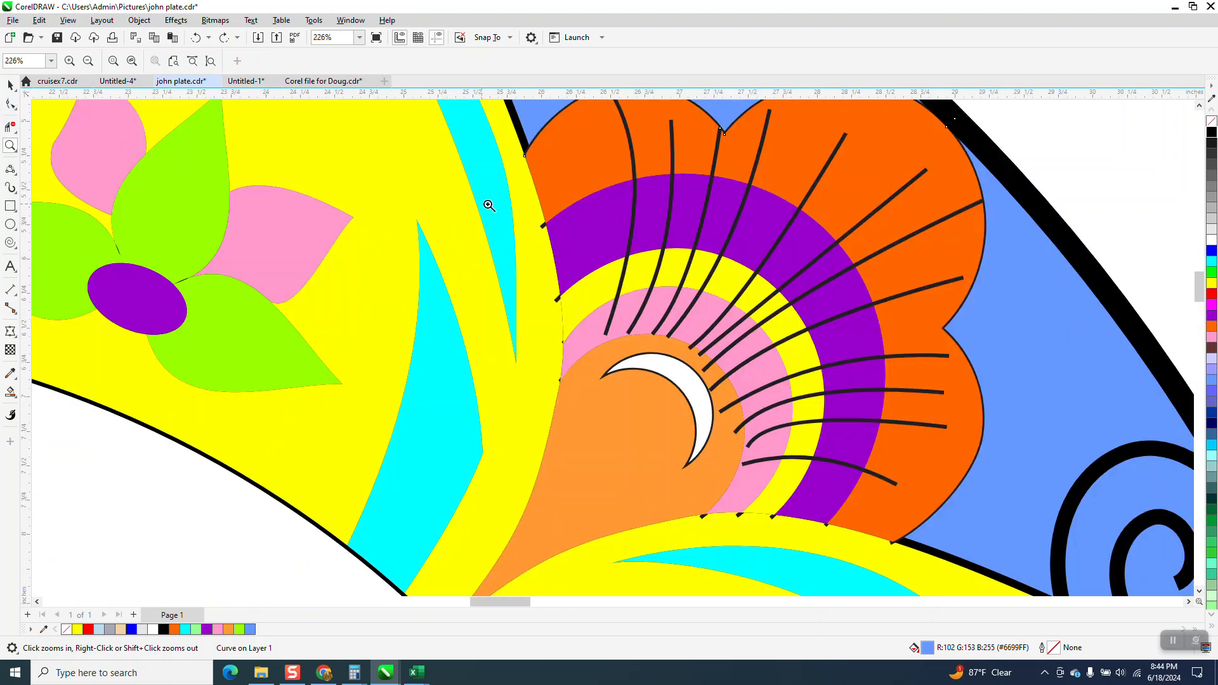
{"action": "left_click", "coordinate": [10, 127]}
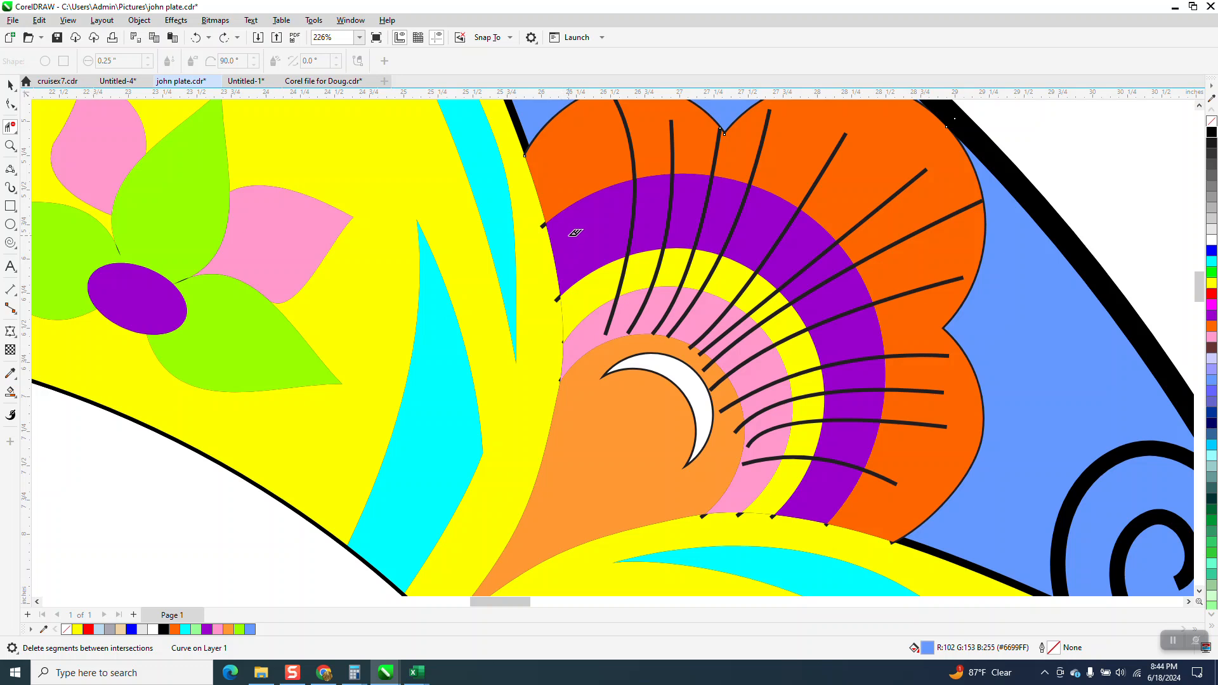
{"action": "left_click", "coordinate": [545, 224]}
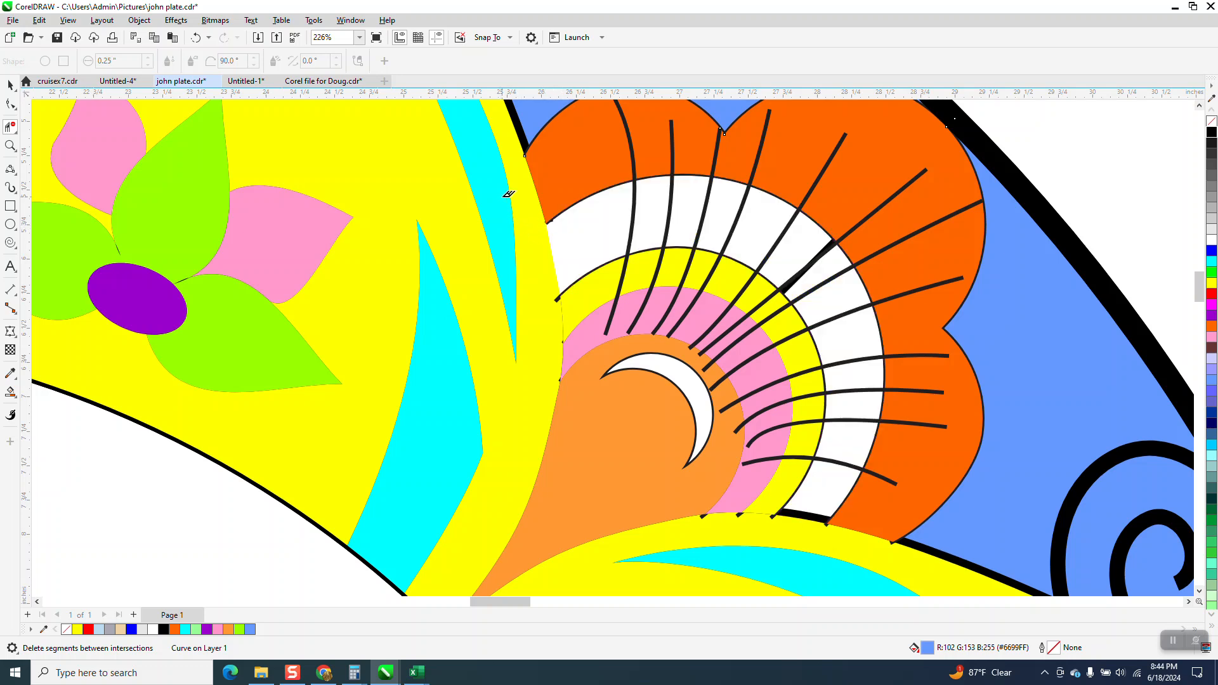
{"action": "left_click", "coordinate": [196, 37]}
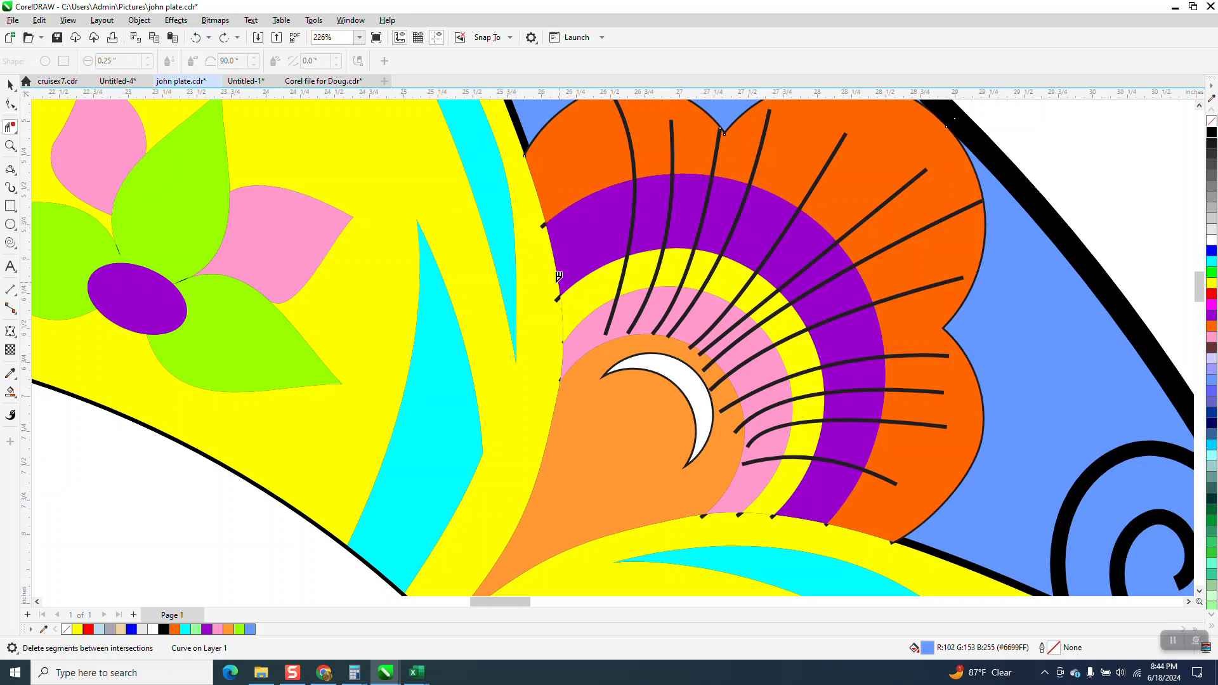
- Select the large outer circle outline around the ring and bring it to the front of the page
{"action": "left_click", "coordinate": [13, 86]}
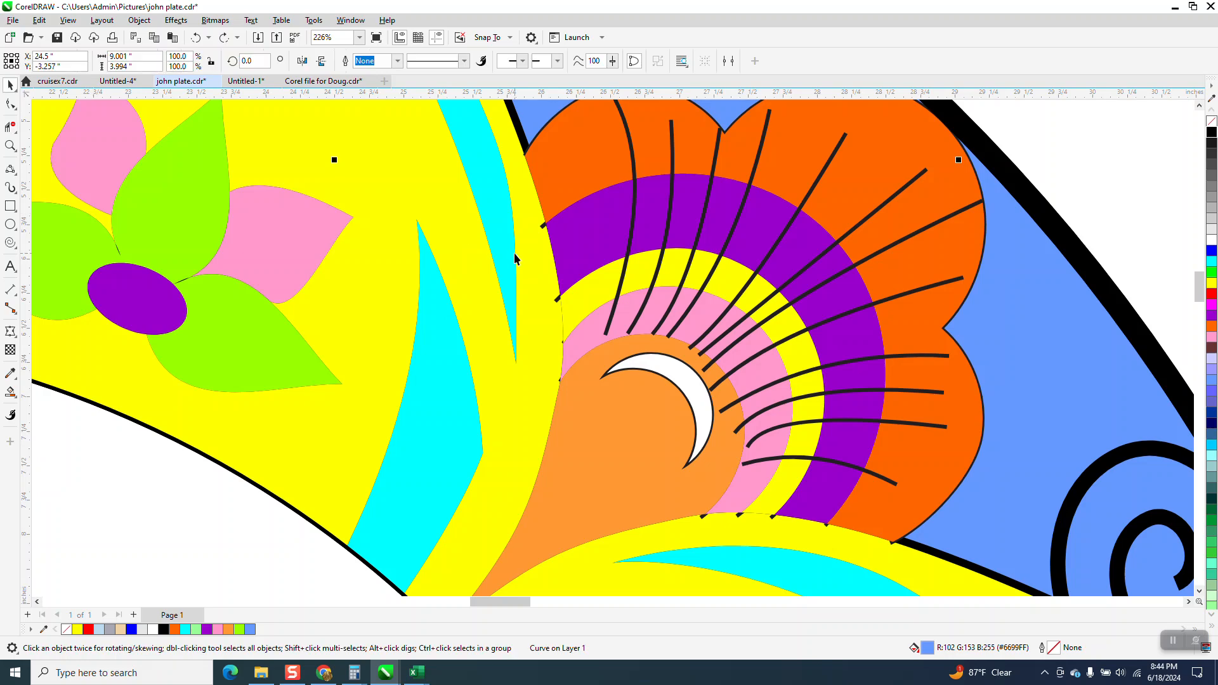
{"action": "left_click", "coordinate": [543, 261]}
{"action": "left_click", "coordinate": [139, 19]}
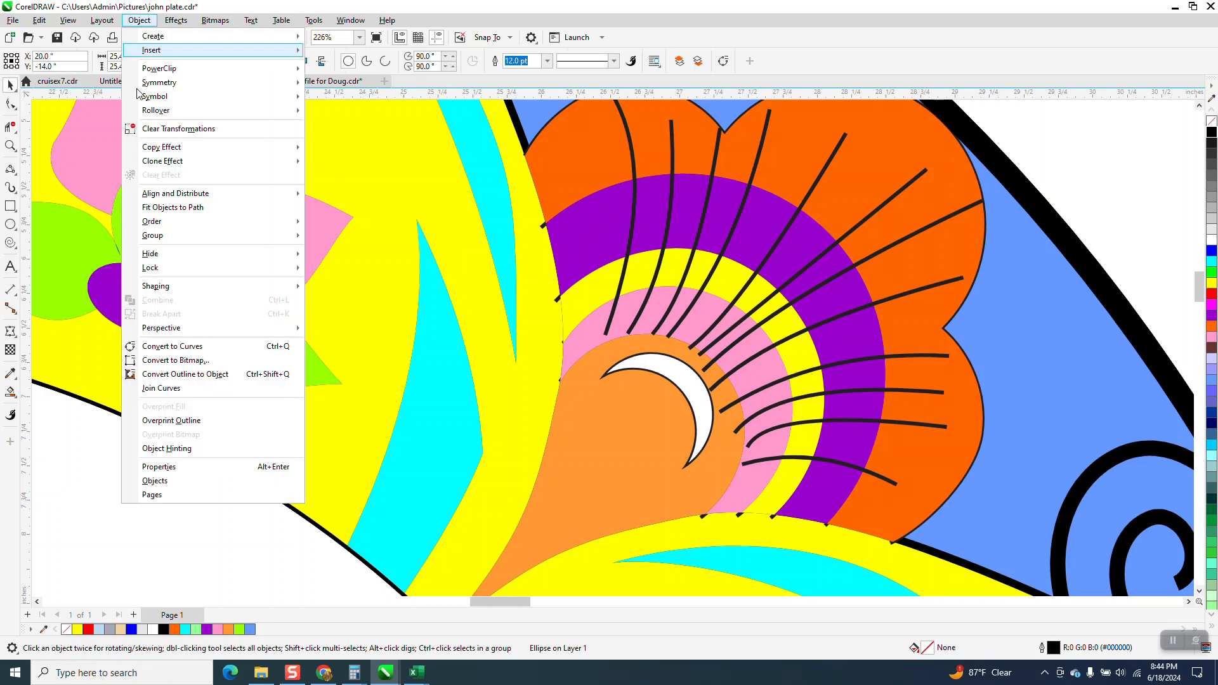
{"action": "mouse_move", "coordinate": [170, 224]}
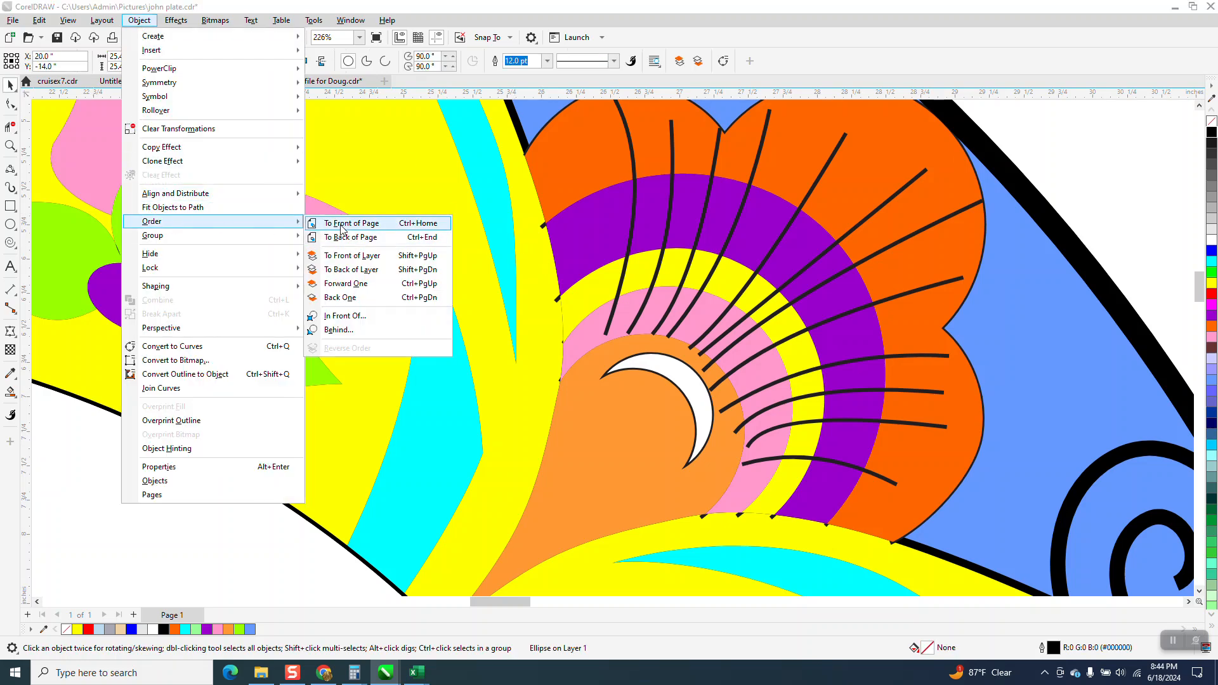
{"action": "left_click", "coordinate": [341, 225]}
{"action": "scroll", "coordinate": [570, 290], "scroll_direction": "down", "scroll_amount": 8}
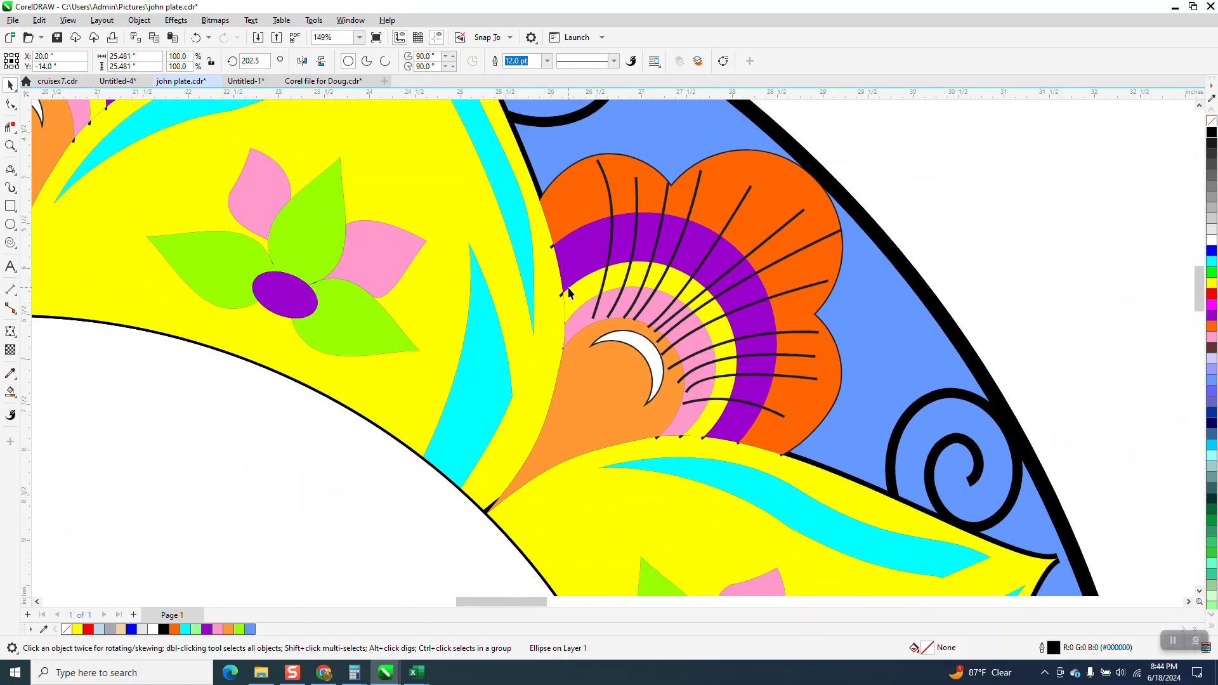
{"action": "scroll", "coordinate": [571, 291], "scroll_direction": "down", "scroll_amount": 1}
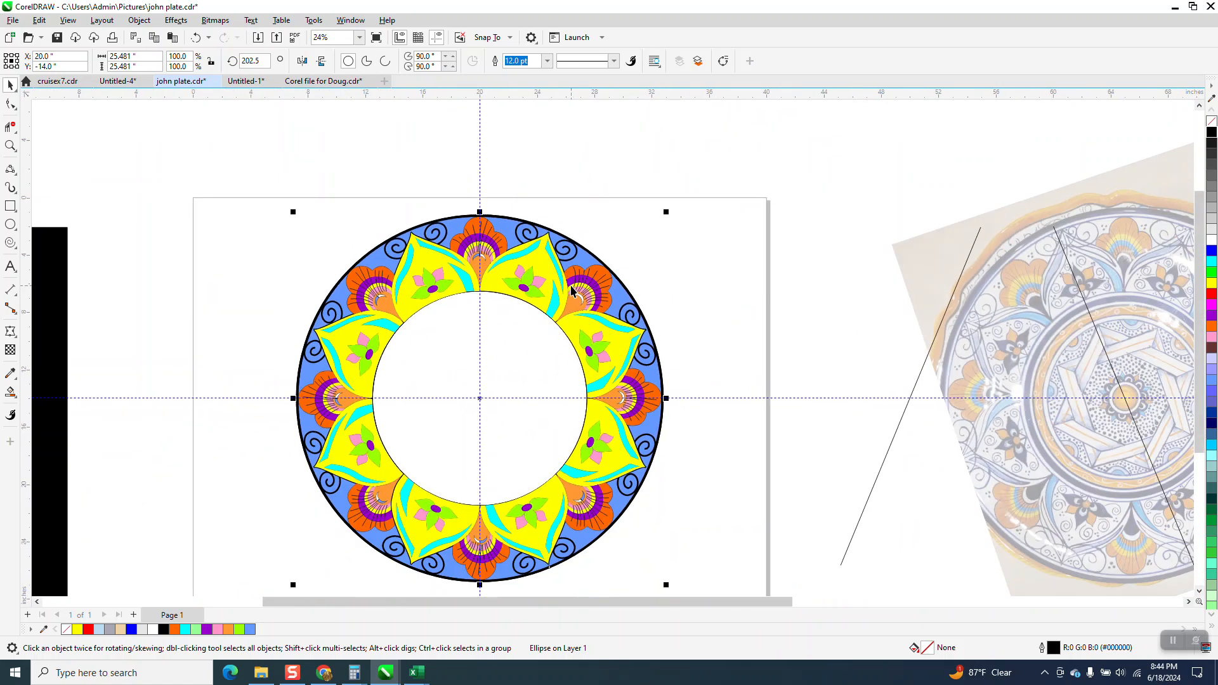
{"action": "scroll", "coordinate": [663, 306], "scroll_direction": "down", "scroll_amount": 1}
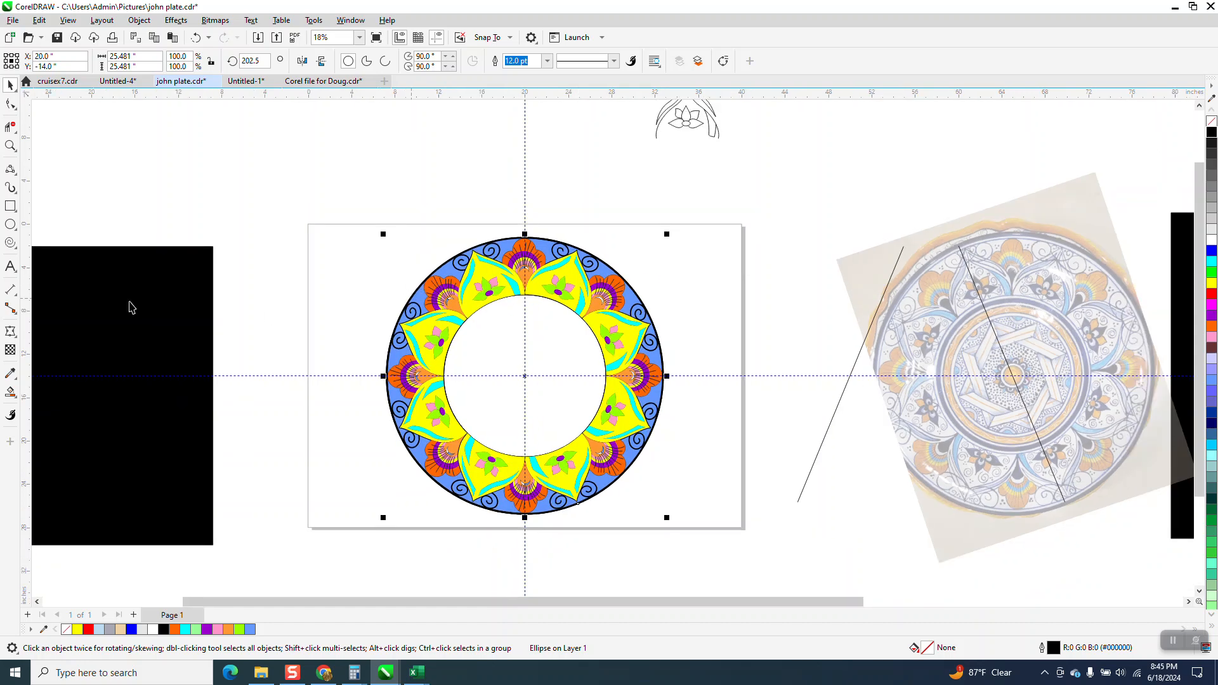
- Move the black rectangle beside the page over the plate ring, send it to the back of the page, and deselect it
{"action": "left_click_drag", "start_coordinate": [108, 302], "coordinate": [564, 276]}
{"action": "left_click", "coordinate": [138, 22]}
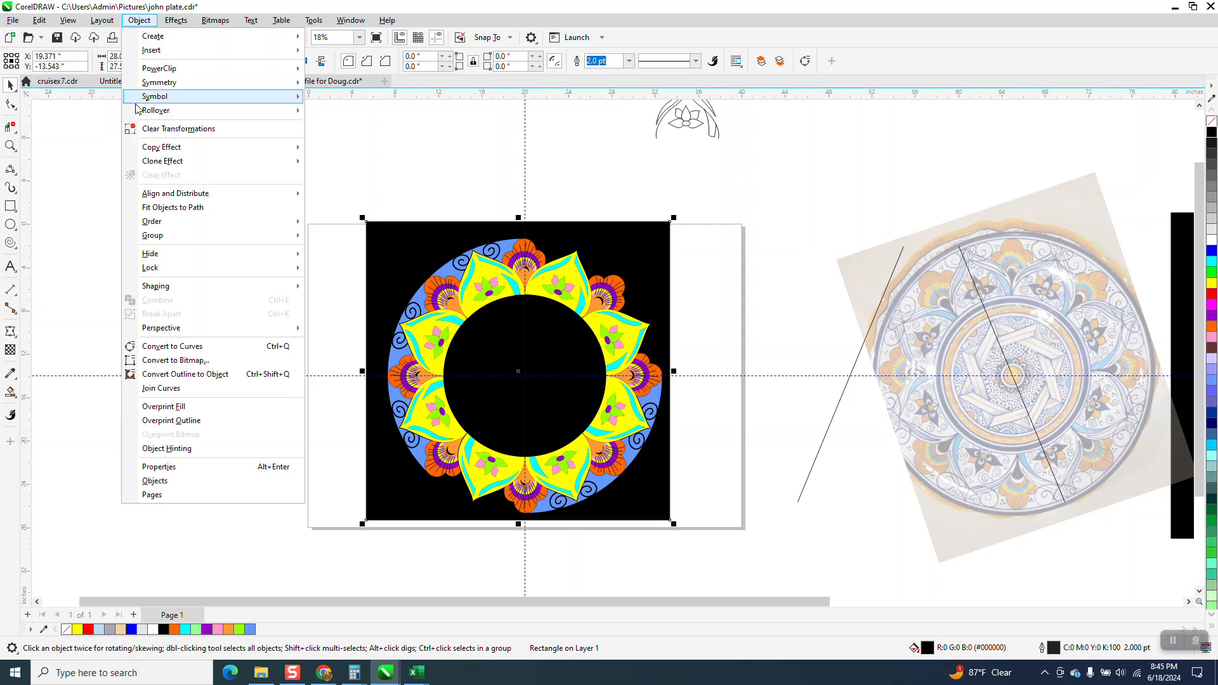
{"action": "mouse_move", "coordinate": [274, 230]}
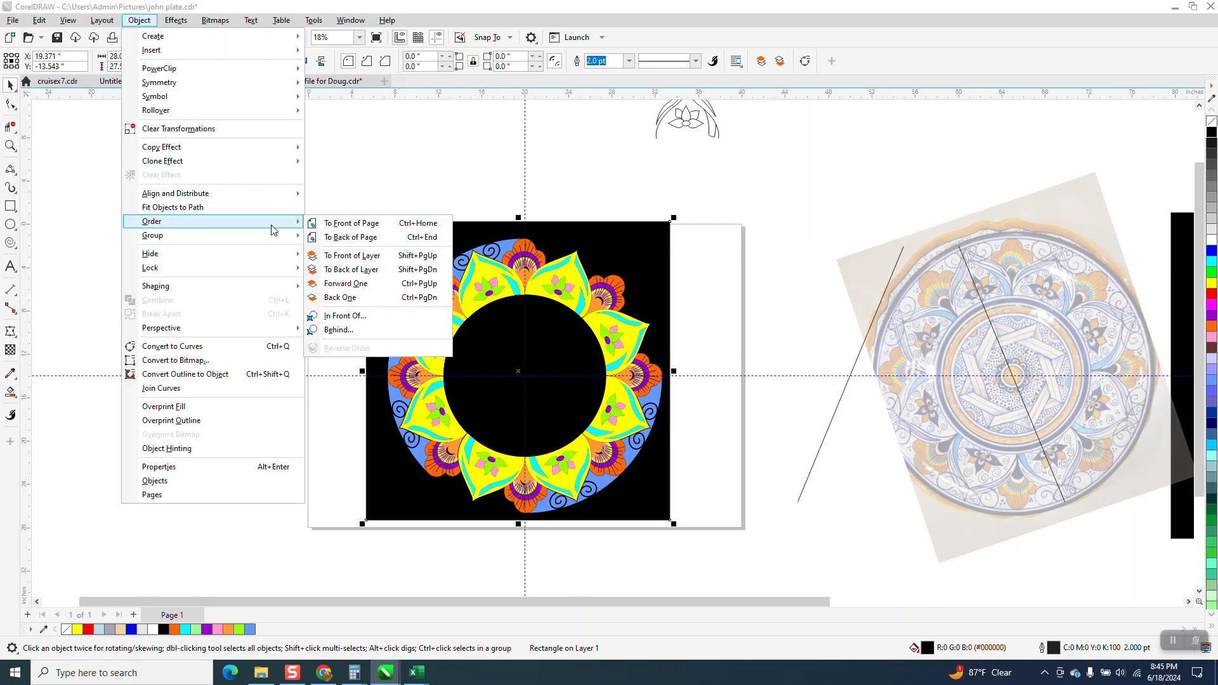
{"action": "left_click", "coordinate": [343, 238]}
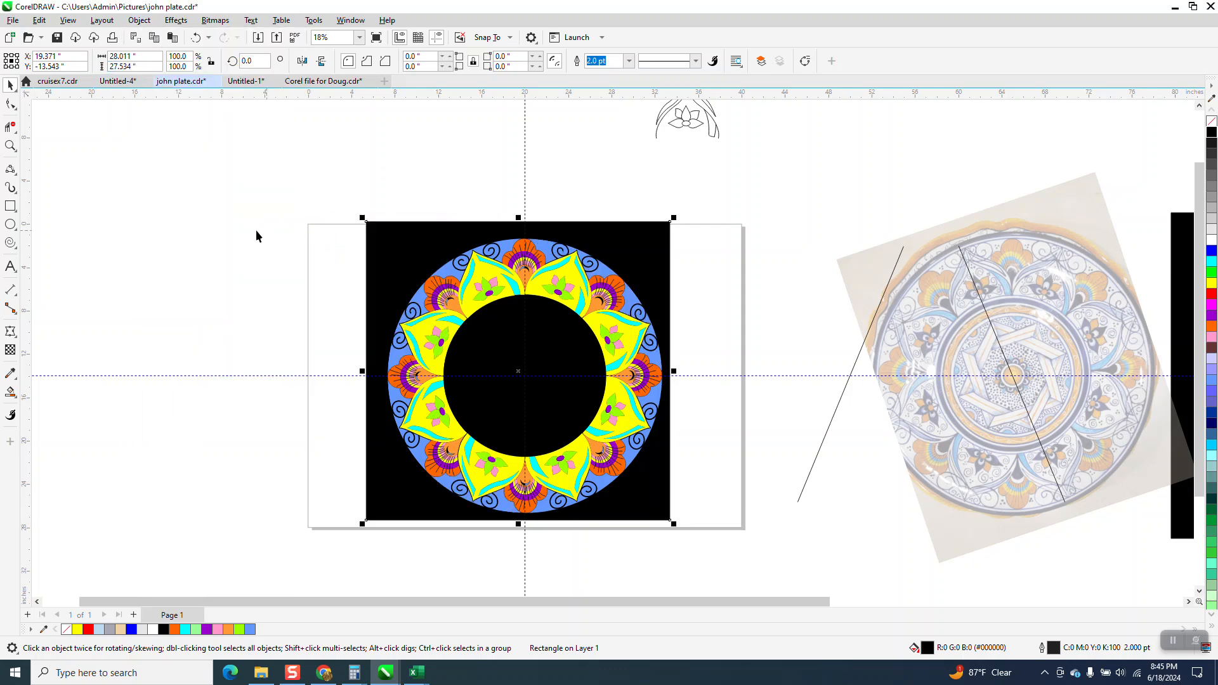
{"action": "left_click", "coordinate": [179, 226]}
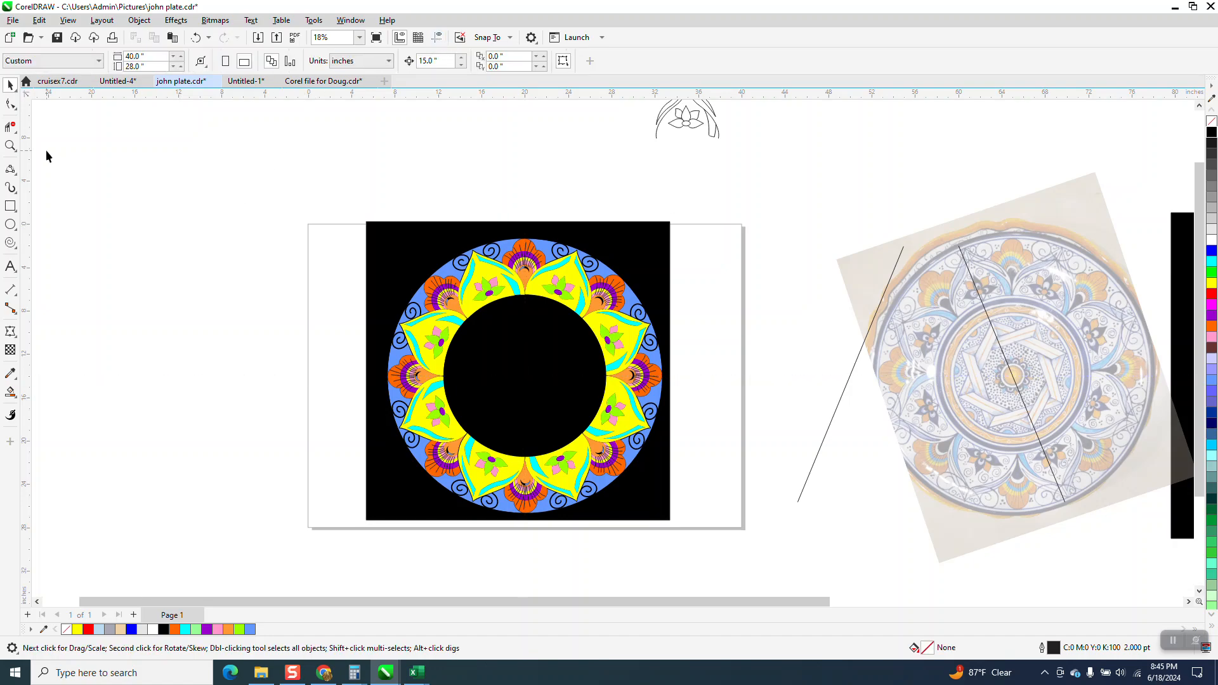
- Examine the coloured ring against the black background and study the star and dot pattern in the centre of the reference plate photo
{"action": "left_click", "coordinate": [10, 146]}
{"action": "left_click_drag", "start_coordinate": [480, 250], "coordinate": [600, 335]}
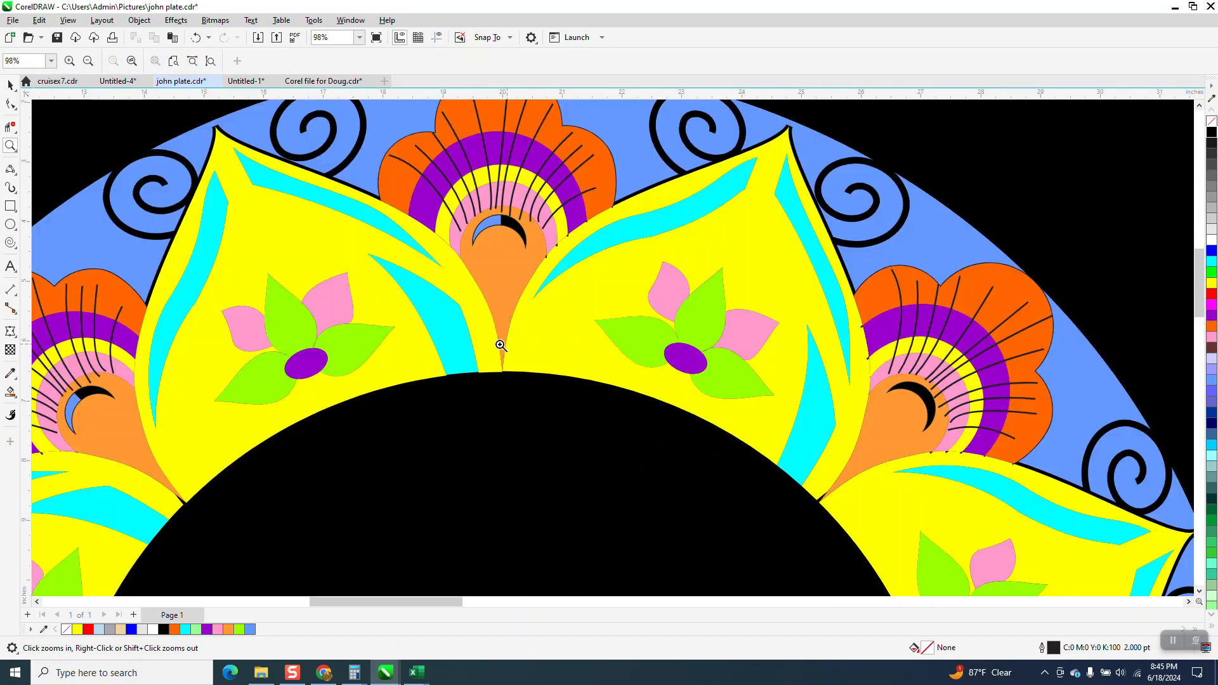
{"action": "scroll", "coordinate": [501, 345], "scroll_direction": "down", "scroll_amount": 5}
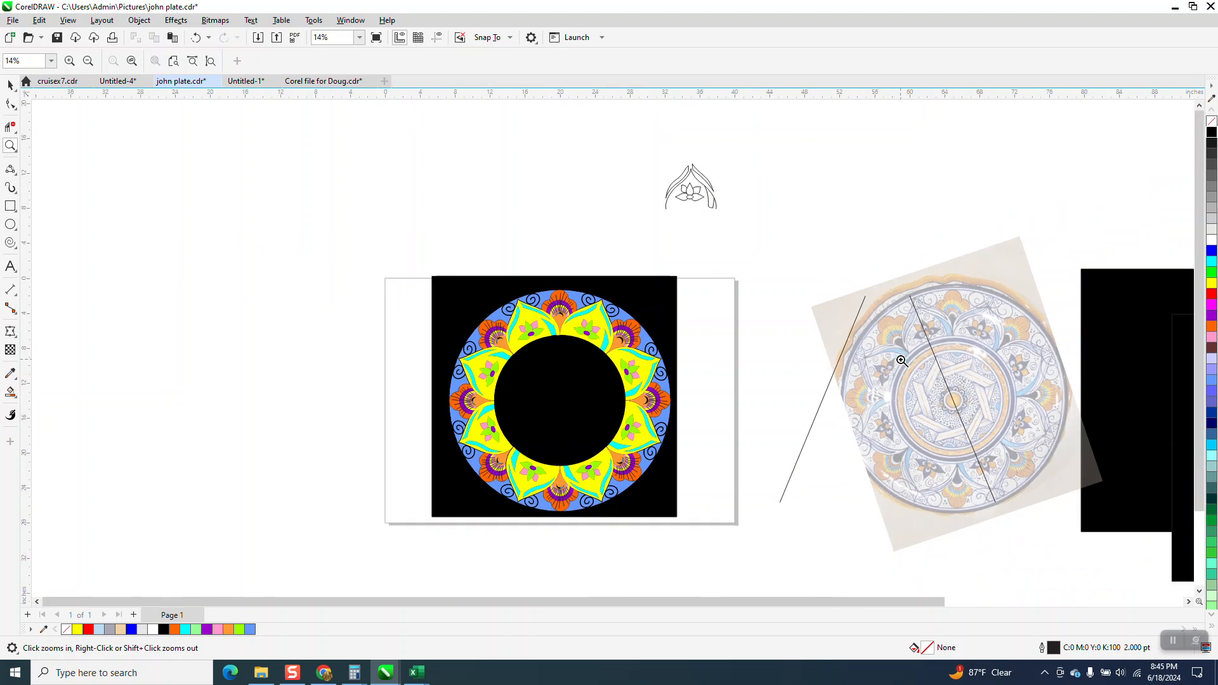
{"action": "left_click_drag", "start_coordinate": [902, 360], "coordinate": [1019, 469]}
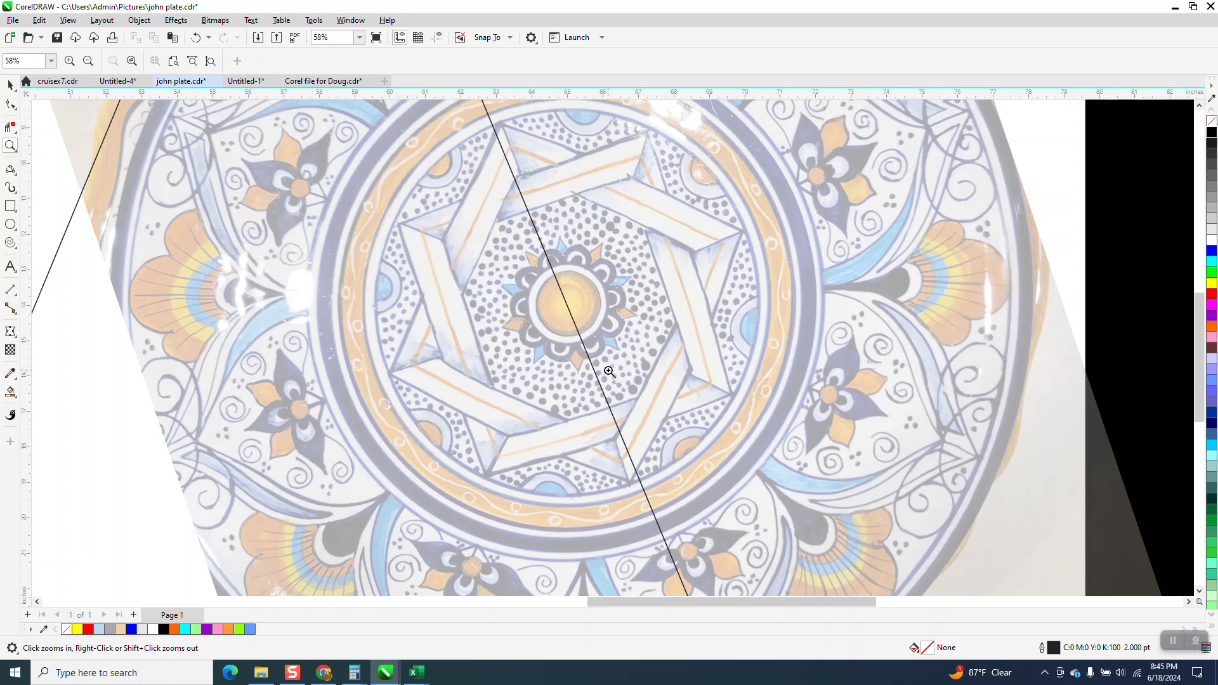
{"action": "scroll", "coordinate": [610, 370], "scroll_direction": "down", "scroll_amount": 1}
{"action": "scroll", "coordinate": [661, 331], "scroll_direction": "up", "scroll_amount": 5}
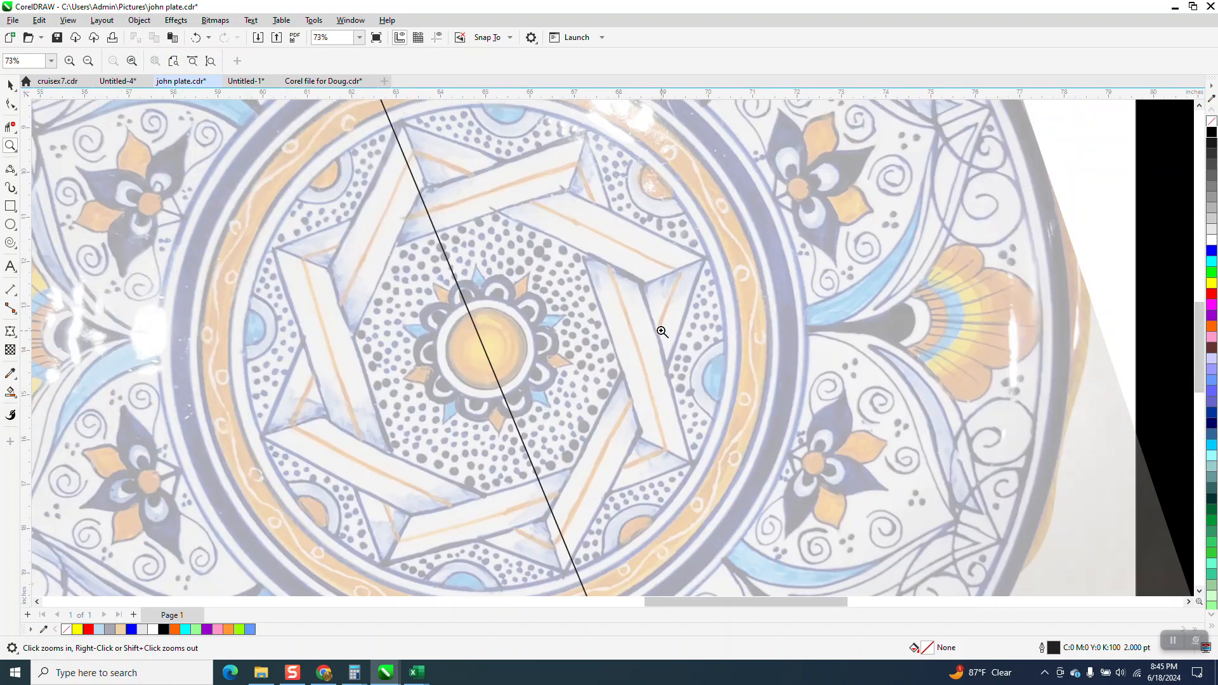
{"action": "scroll", "coordinate": [662, 331], "scroll_direction": "down", "scroll_amount": 4}
{"action": "scroll", "coordinate": [720, 263], "scroll_direction": "down", "scroll_amount": 5}
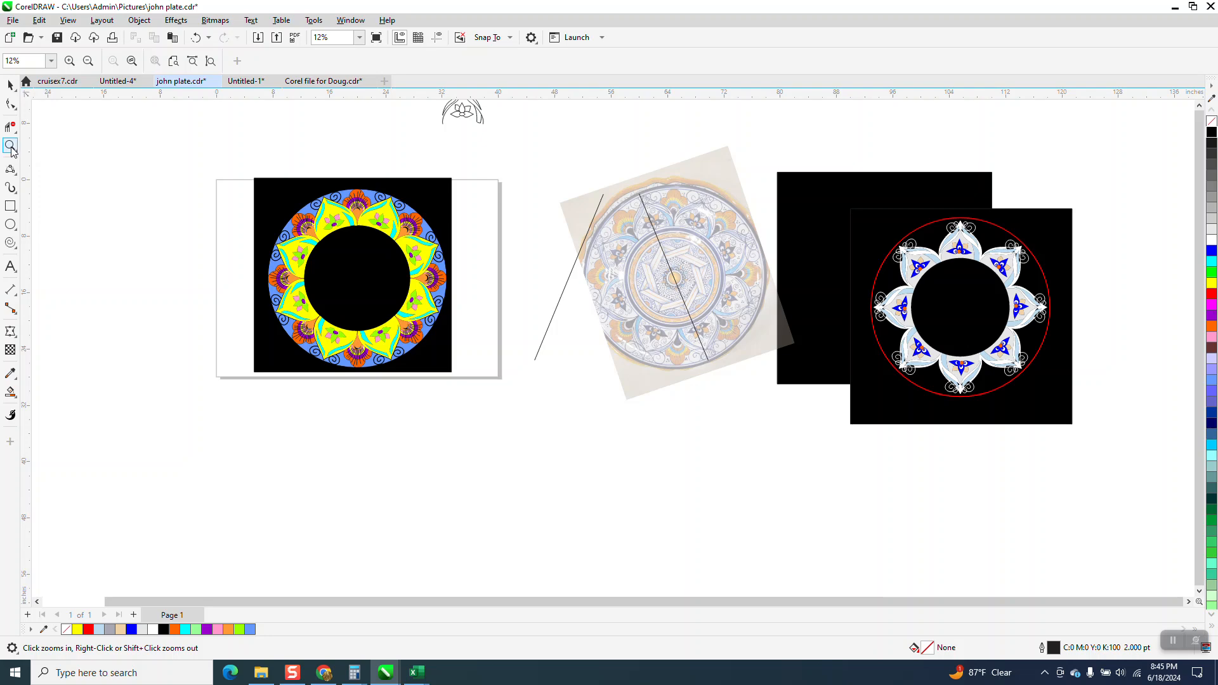
{"action": "left_click_drag", "start_coordinate": [254, 195], "coordinate": [493, 401]}
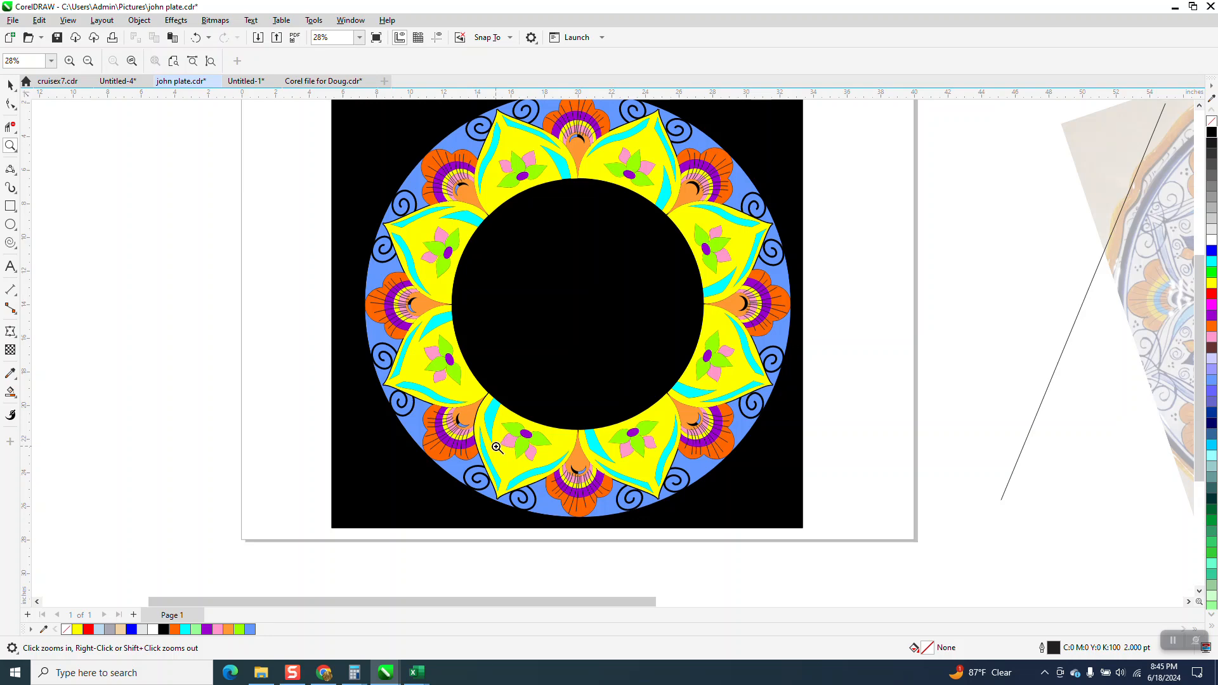
{"action": "scroll", "coordinate": [497, 448], "scroll_direction": "down", "scroll_amount": 1}
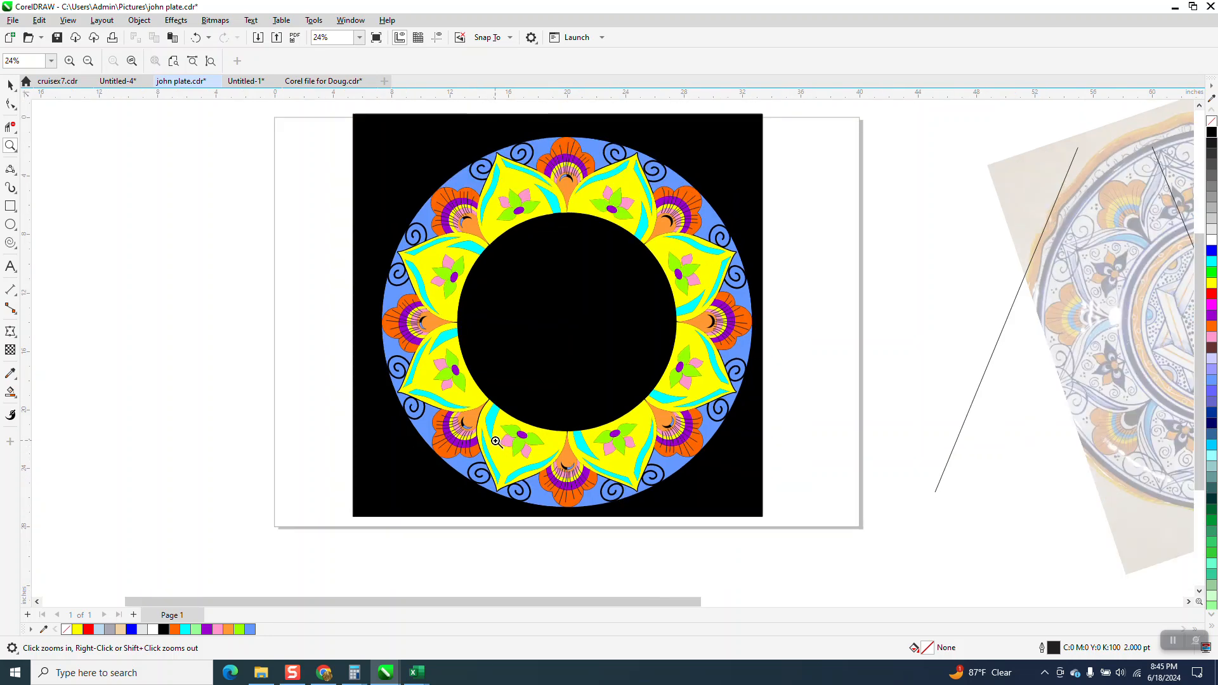